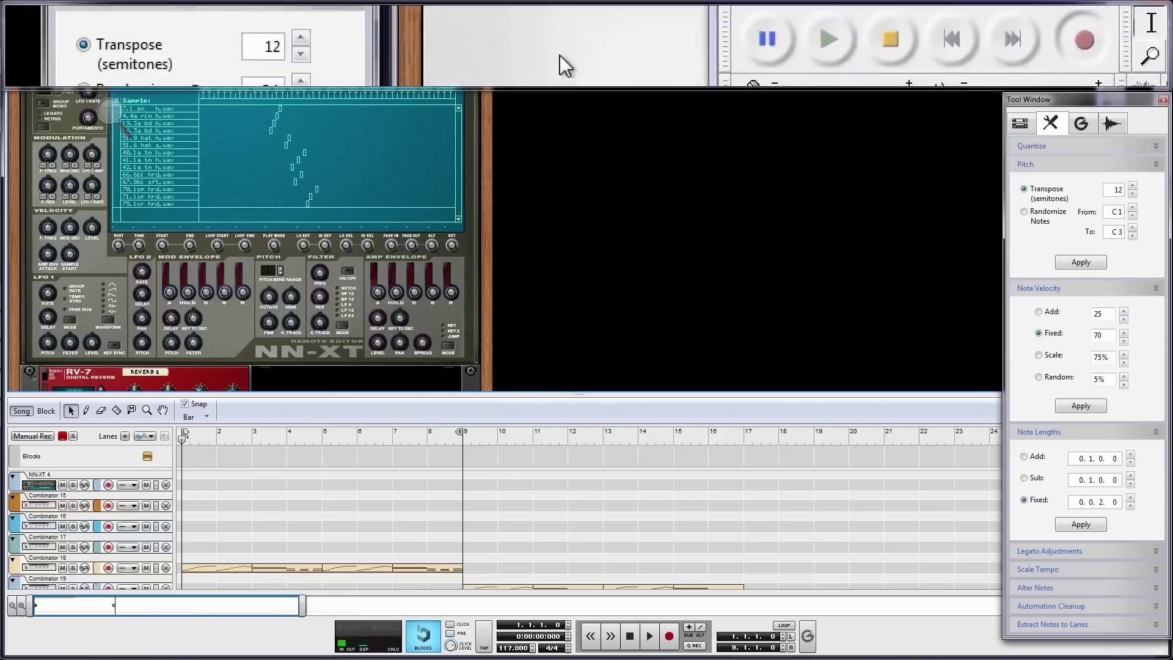
Switch to the #JA.reason song window, then start and stop playback of the empty song.
{"action": "mouse_move", "coordinate": [16, 404]}
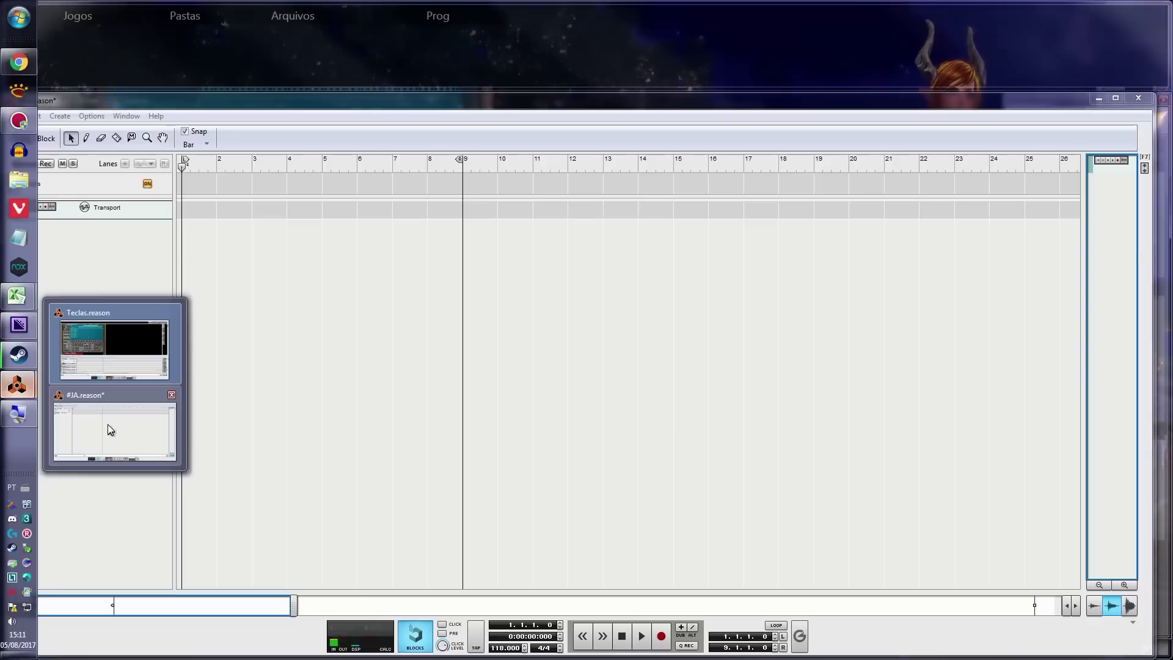
{"action": "left_click", "coordinate": [107, 424]}
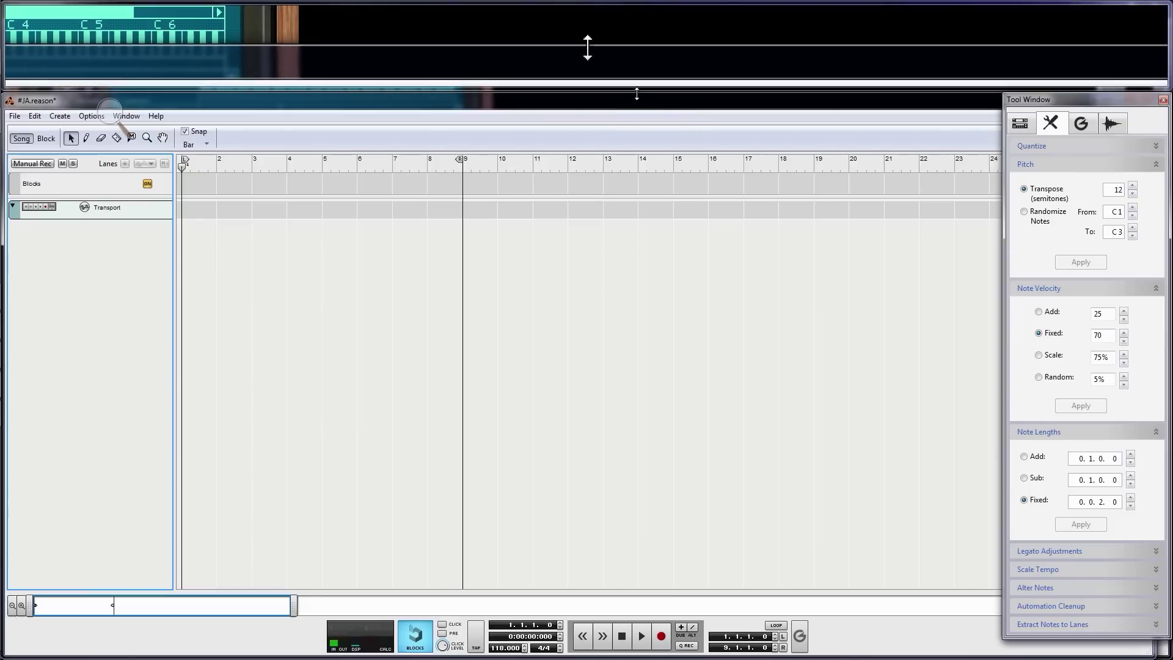
{"action": "key", "text": "space"}
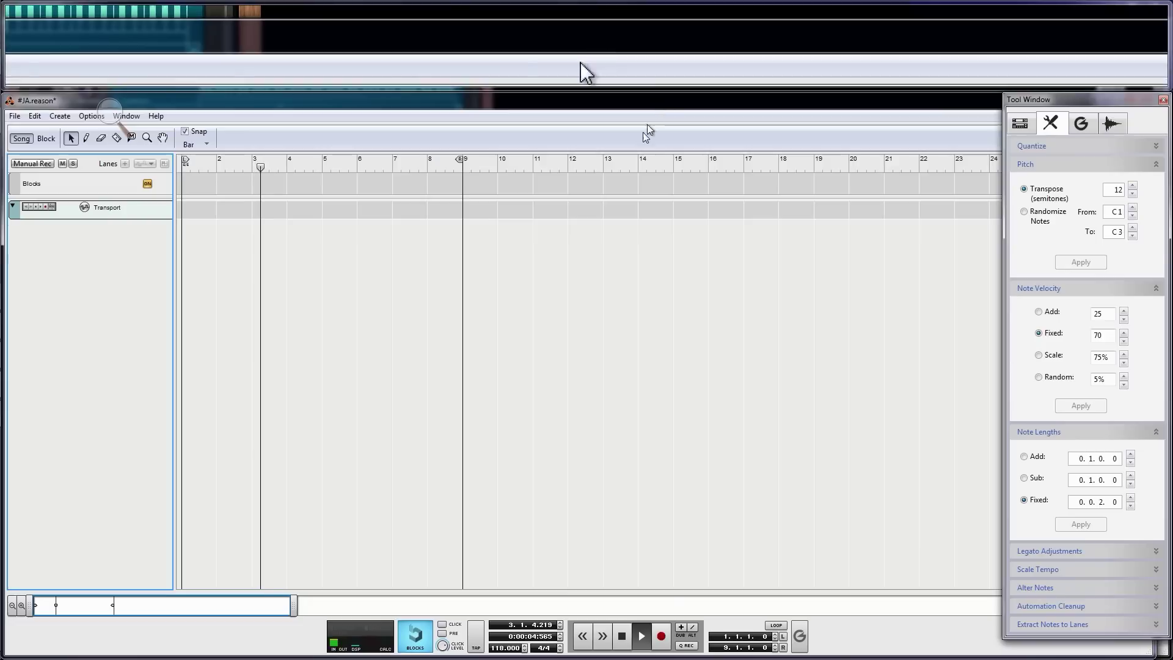
{"action": "key", "text": "space"}
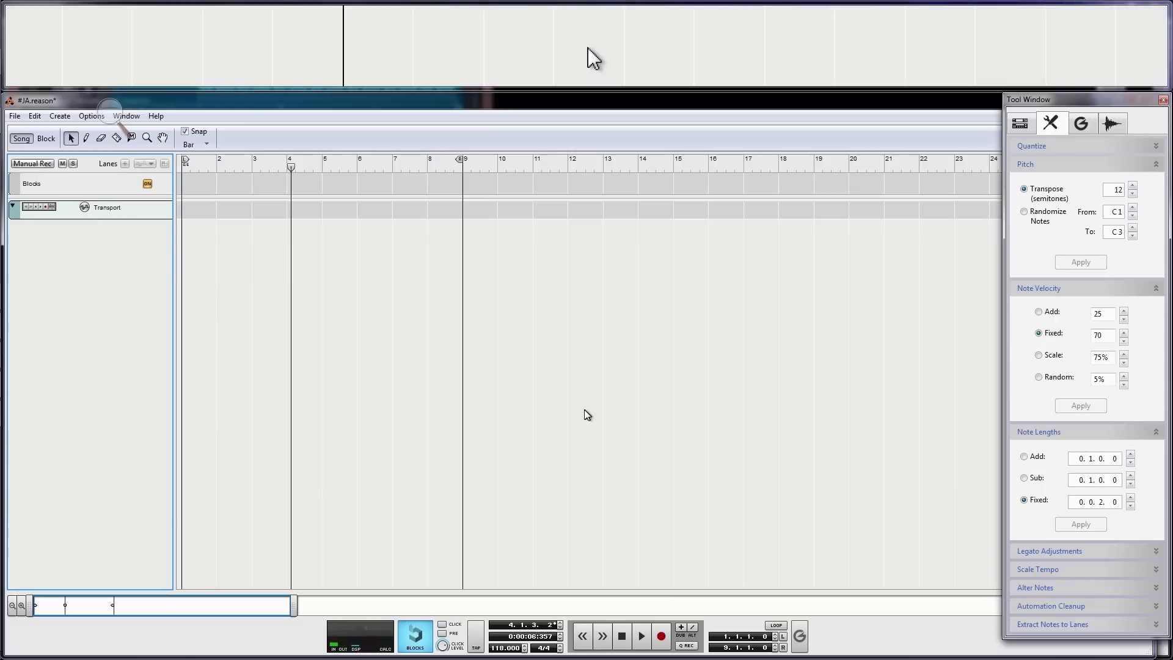
Return to the Teclas.reason song and look through the instrument tracks in its track list.
{"action": "key", "text": "alt+Tab"}
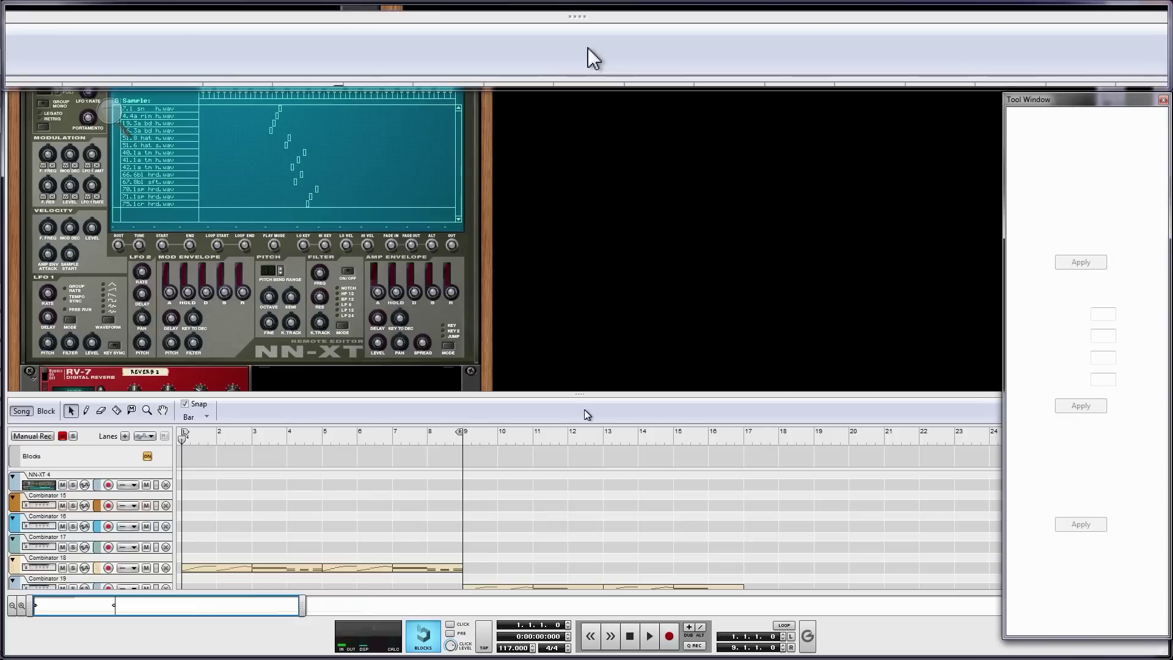
{"action": "scroll", "coordinate": [123, 534], "scroll_direction": "up", "scroll_amount": 5}
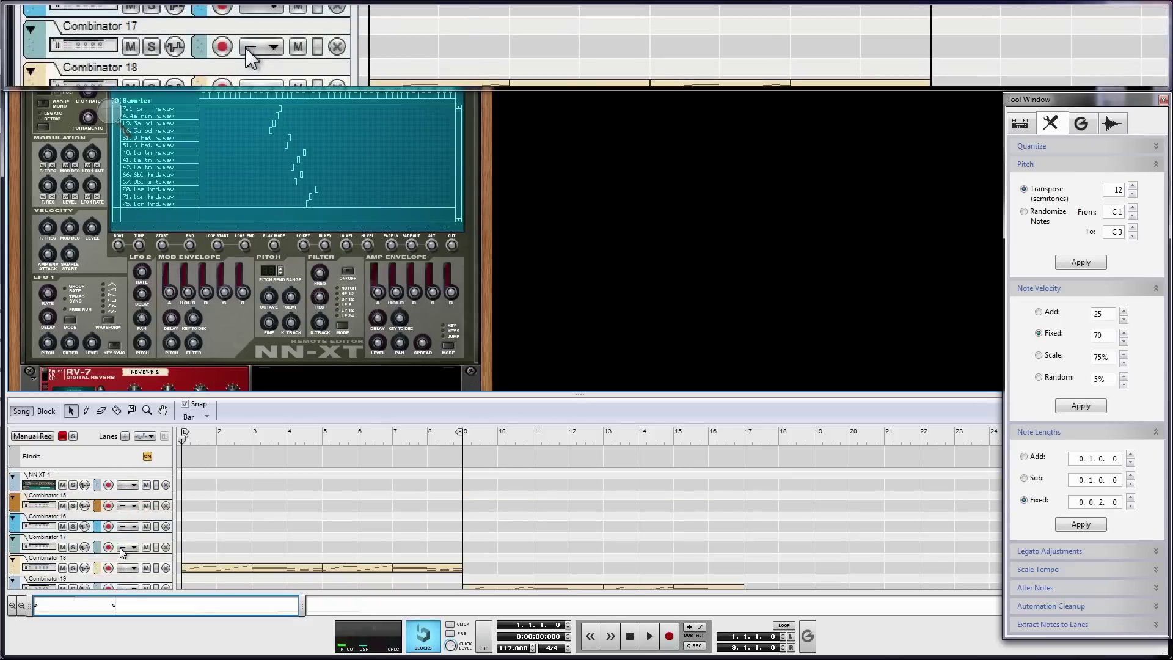
{"action": "scroll", "coordinate": [135, 546], "scroll_direction": "up", "scroll_amount": 5}
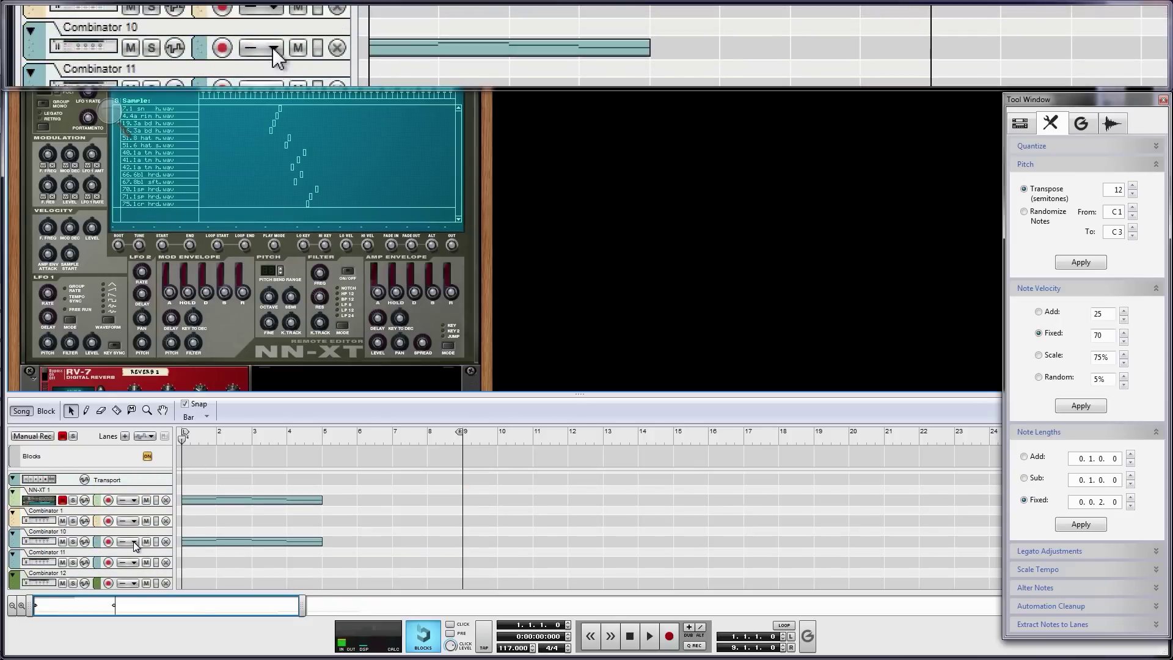
{"action": "scroll", "coordinate": [136, 546], "scroll_direction": "down", "scroll_amount": 6}
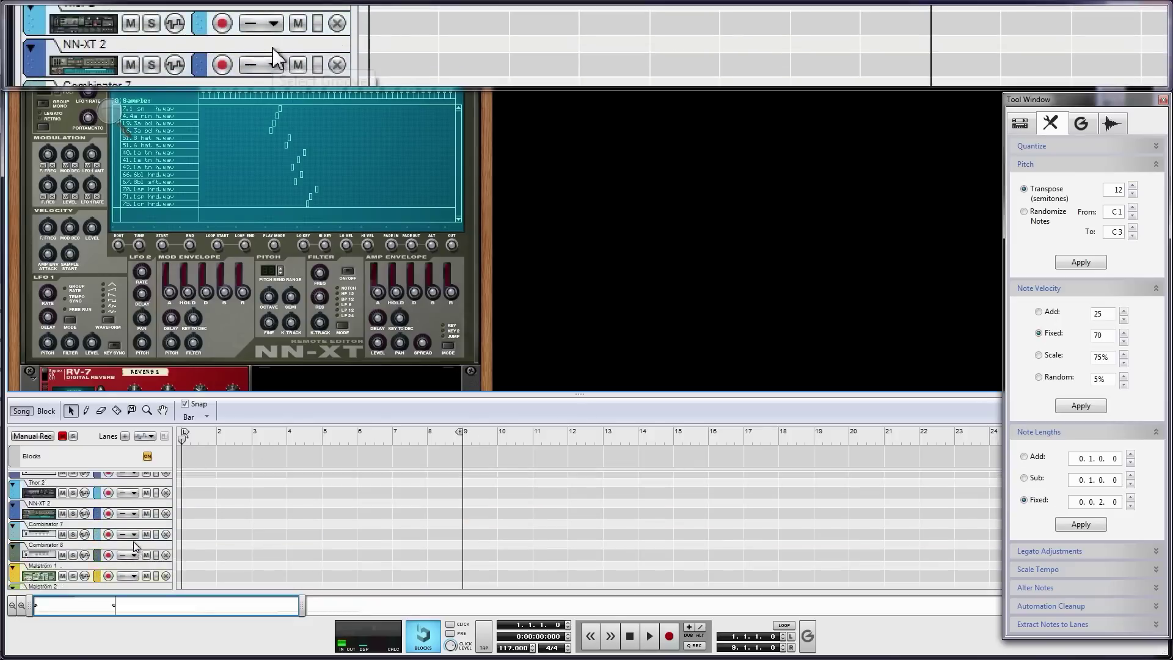
{"action": "scroll", "coordinate": [177, 522], "scroll_direction": "down", "scroll_amount": 10}
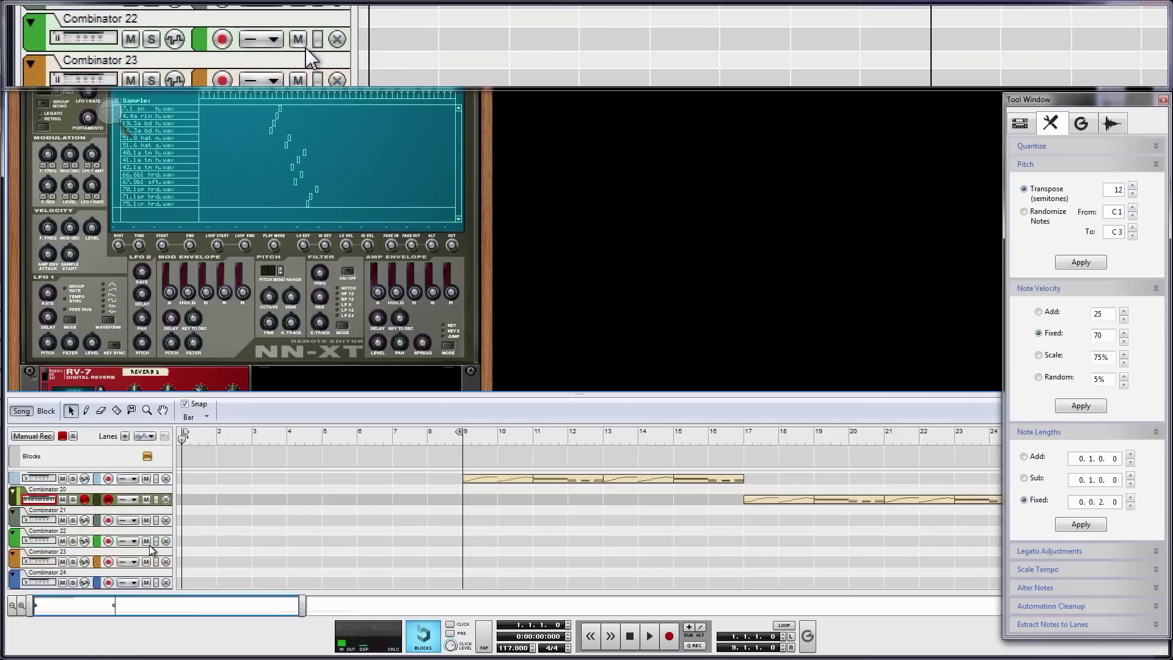
{"action": "scroll", "coordinate": [152, 550], "scroll_direction": "up", "scroll_amount": 15}
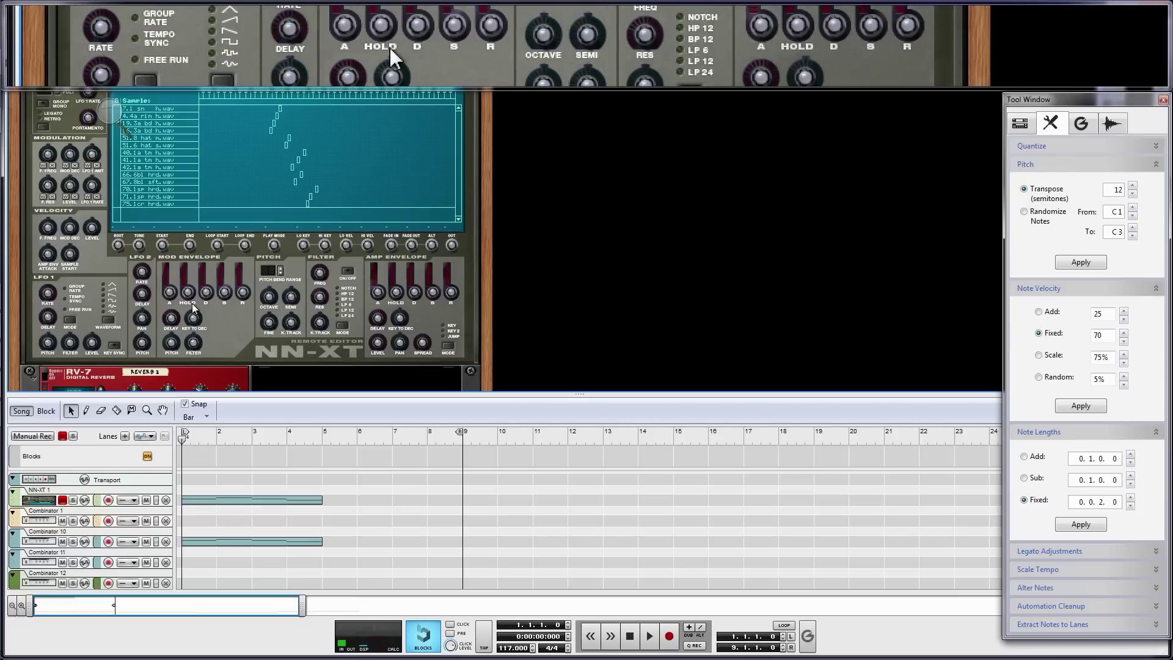
Examine the rack devices from the BATERA copy 3 sampler up through the Malström synths and Combinators to NN-XT 2.
{"action": "scroll", "coordinate": [284, 309], "scroll_direction": "up", "scroll_amount": 2}
{"action": "scroll", "coordinate": [284, 306], "scroll_direction": "up", "scroll_amount": 3}
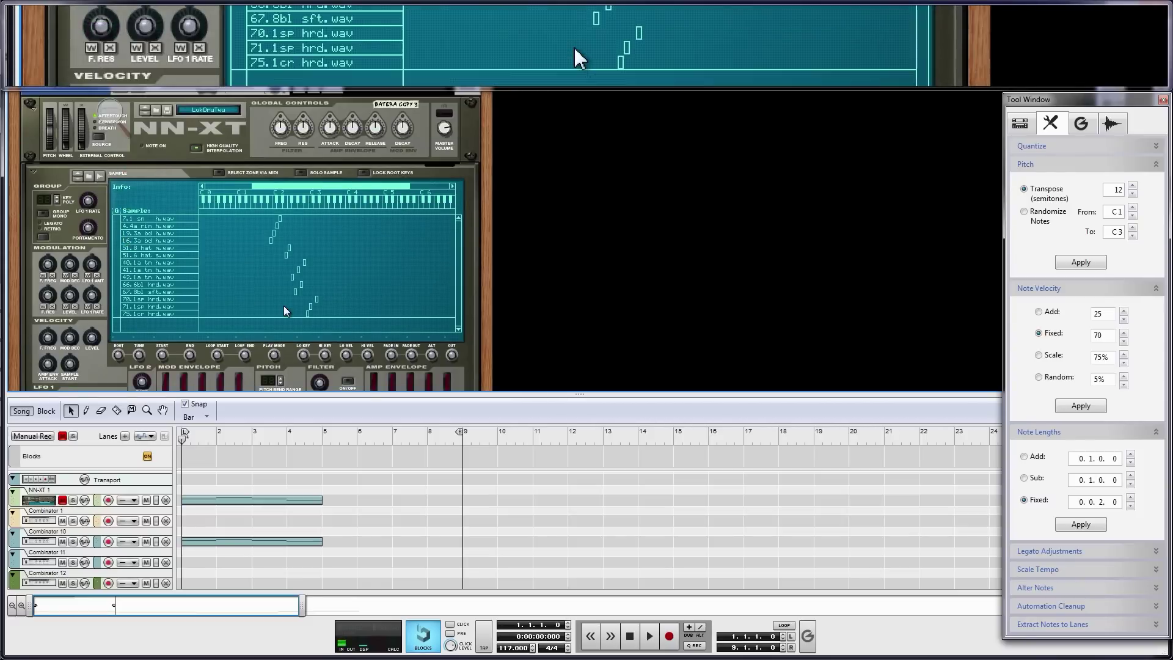
{"action": "scroll", "coordinate": [342, 281], "scroll_direction": "up", "scroll_amount": 3}
{"action": "scroll", "coordinate": [333, 292], "scroll_direction": "up", "scroll_amount": 6}
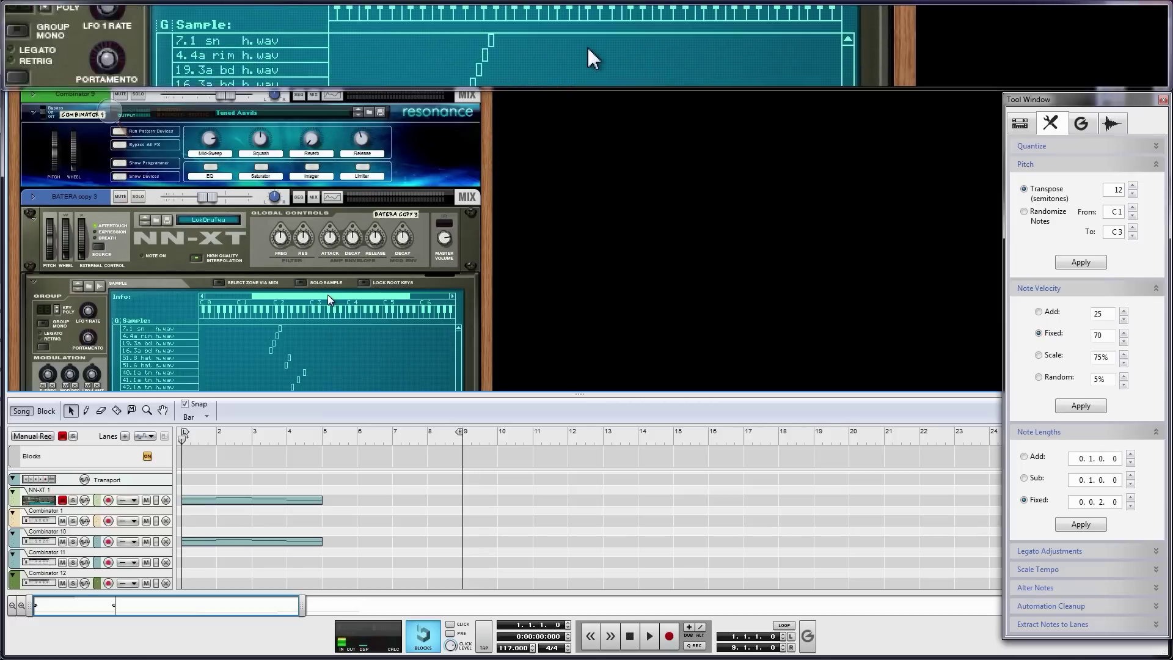
{"action": "scroll", "coordinate": [327, 295], "scroll_direction": "up", "scroll_amount": 6}
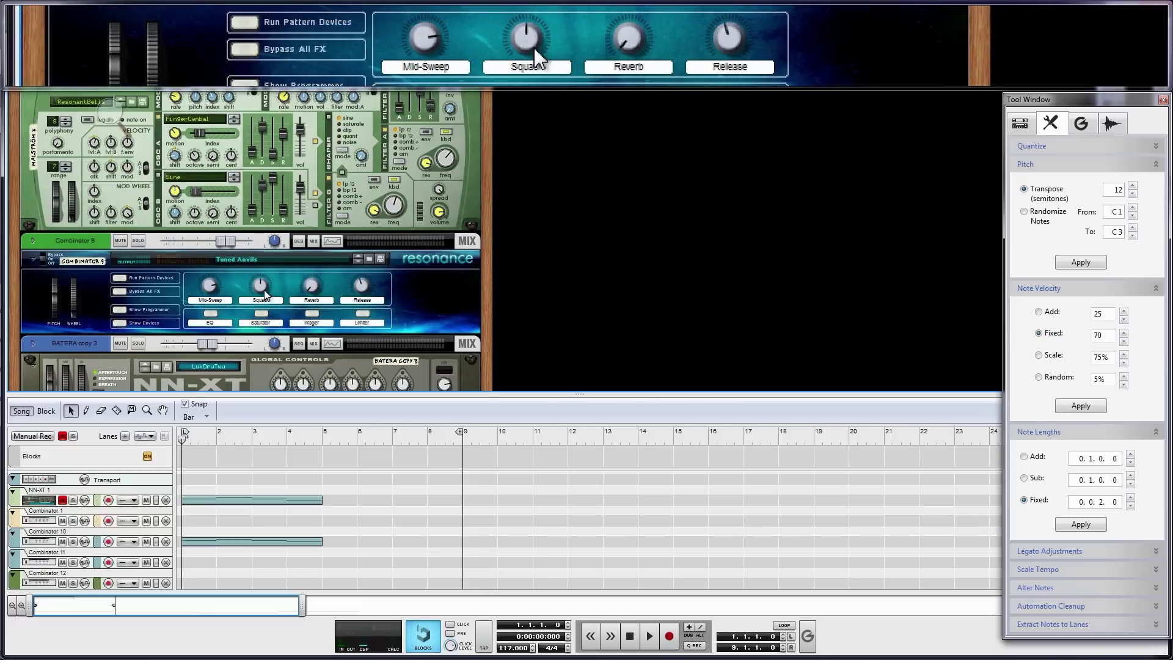
{"action": "scroll", "coordinate": [264, 290], "scroll_direction": "up", "scroll_amount": 6}
{"action": "scroll", "coordinate": [264, 294], "scroll_direction": "up", "scroll_amount": 8}
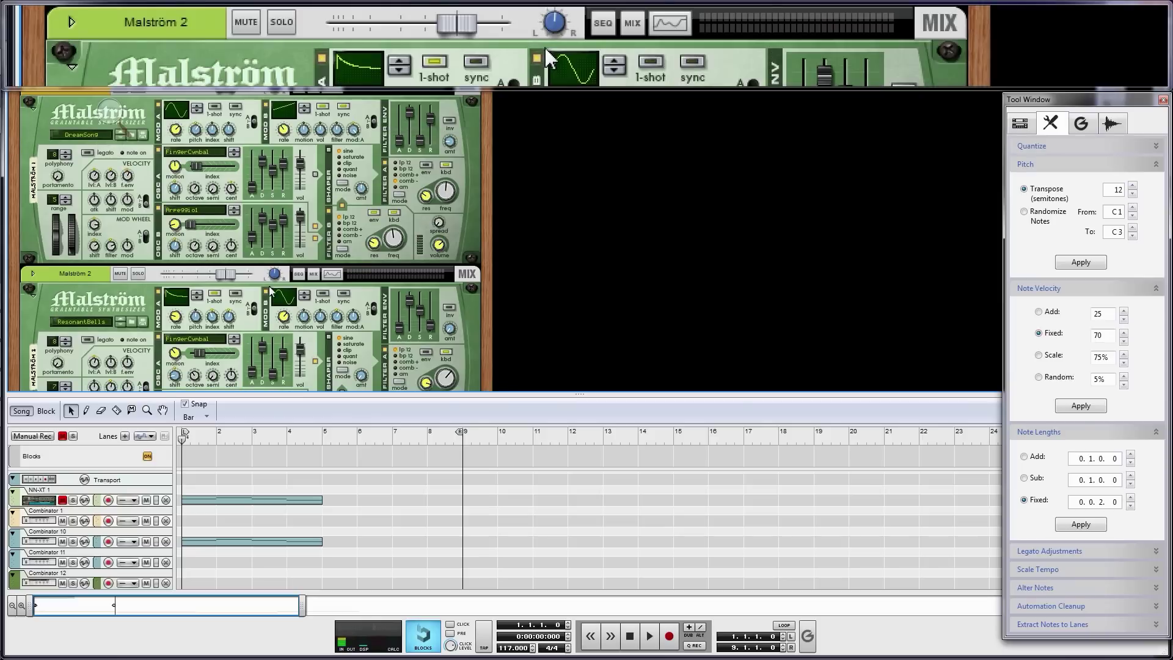
{"action": "scroll", "coordinate": [273, 284], "scroll_direction": "up", "scroll_amount": 6}
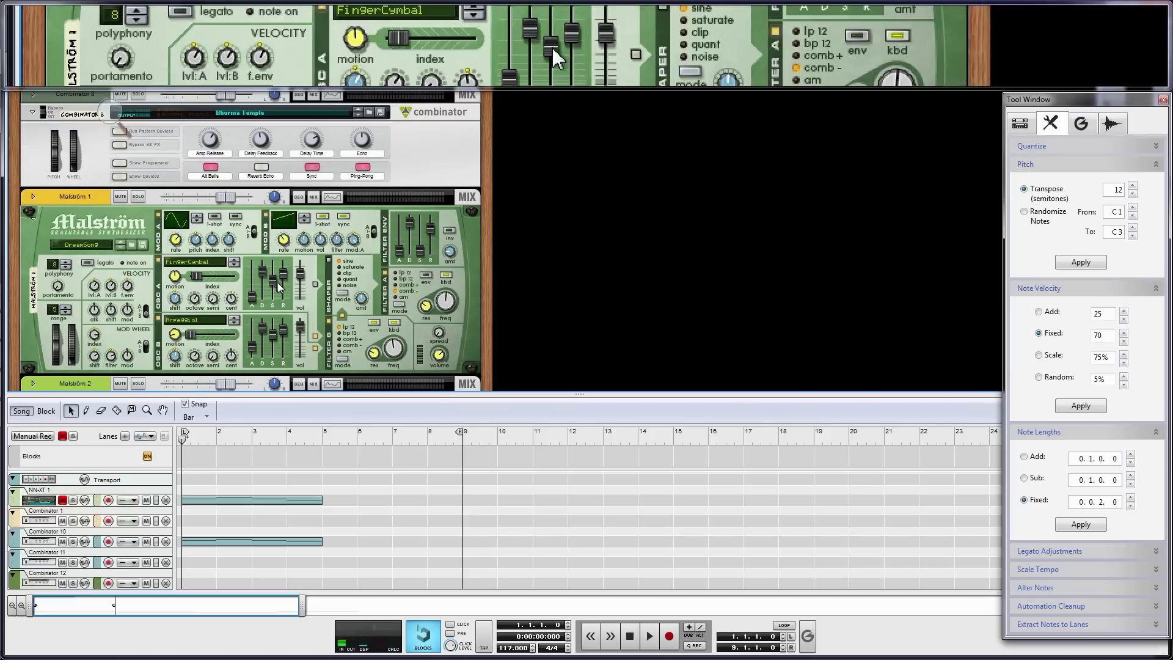
{"action": "scroll", "coordinate": [264, 269], "scroll_direction": "up", "scroll_amount": 2}
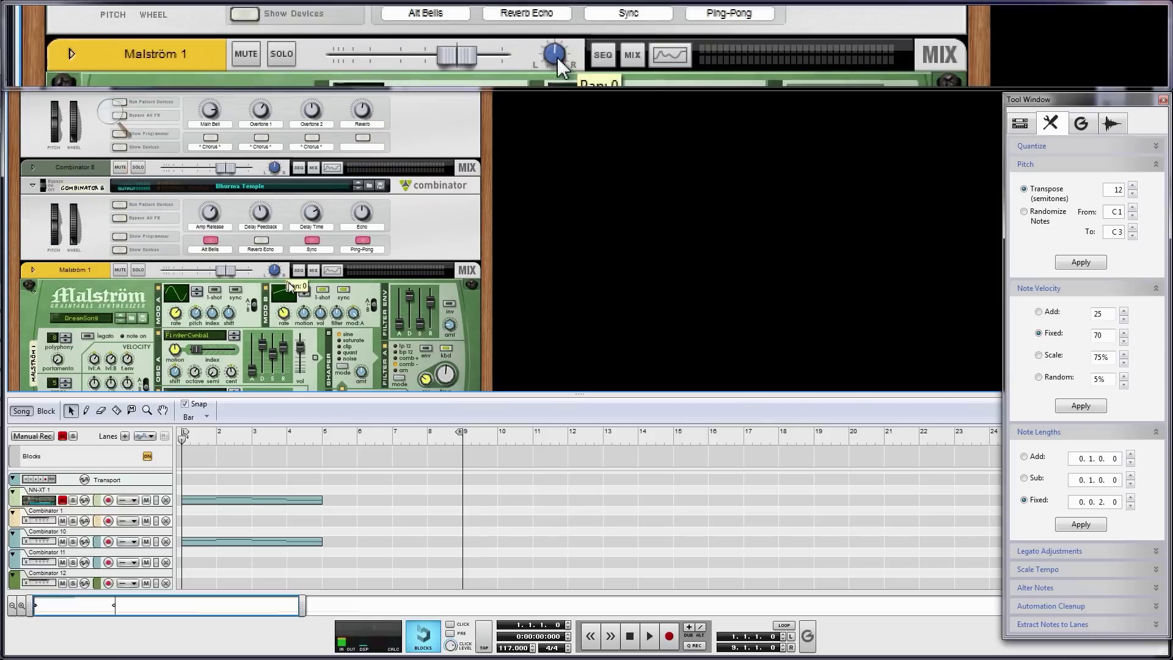
{"action": "scroll", "coordinate": [287, 299], "scroll_direction": "up", "scroll_amount": 8}
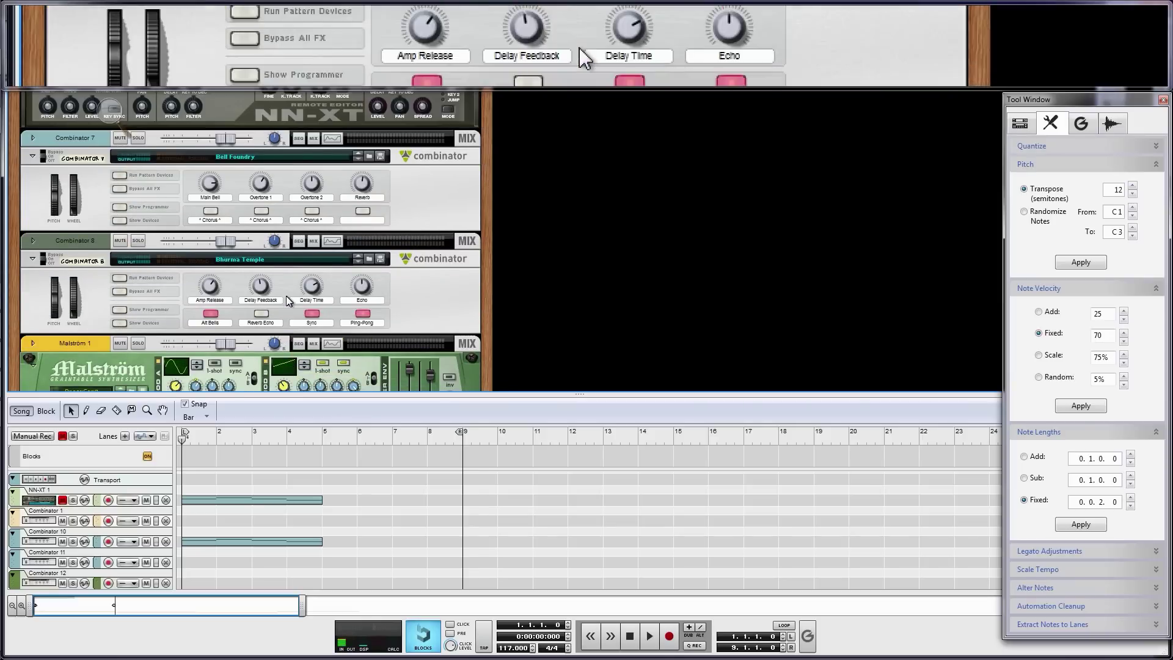
{"action": "scroll", "coordinate": [286, 299], "scroll_direction": "up", "scroll_amount": 2}
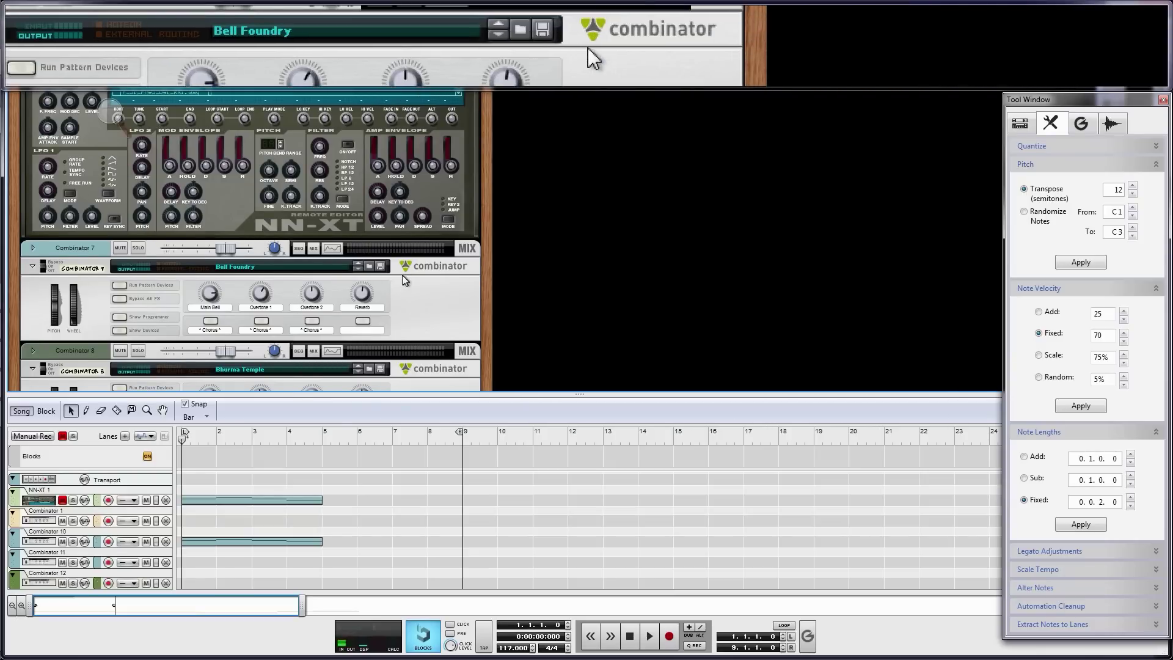
{"action": "scroll", "coordinate": [366, 292], "scroll_direction": "up", "scroll_amount": 4}
{"action": "scroll", "coordinate": [331, 311], "scroll_direction": "up", "scroll_amount": 14}
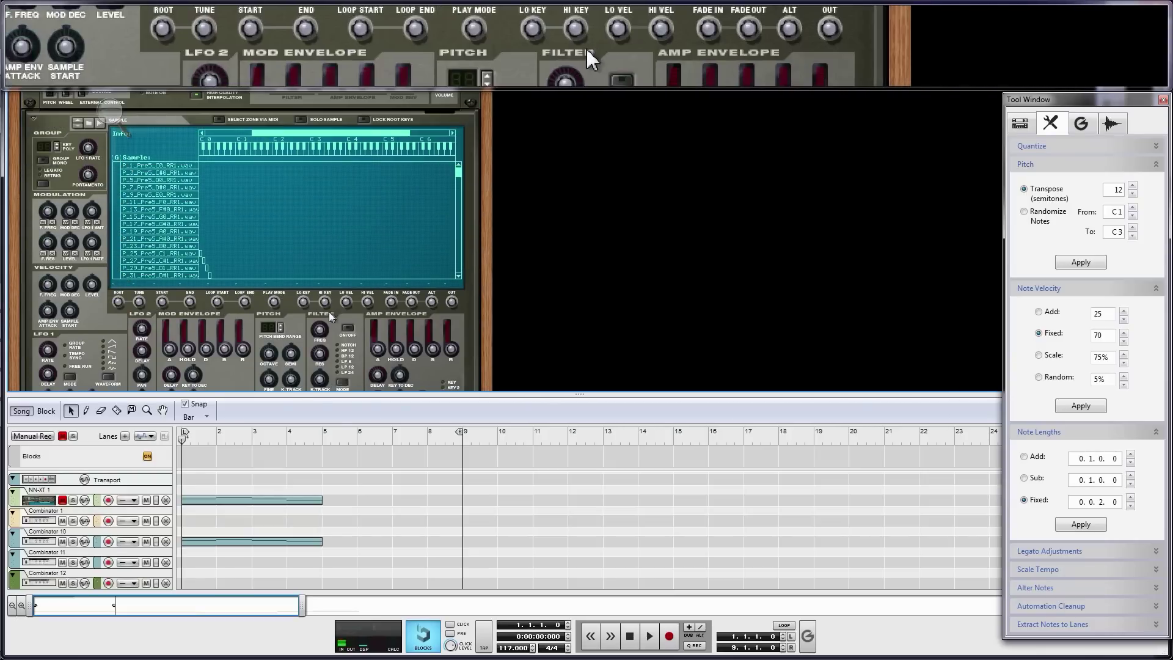
Examine the remaining rack devices from NN-XT 2 up through the Thor, organ and bass instruments to NN-XT 1 and the Master Section.
{"action": "scroll", "coordinate": [341, 332], "scroll_direction": "up", "scroll_amount": 6}
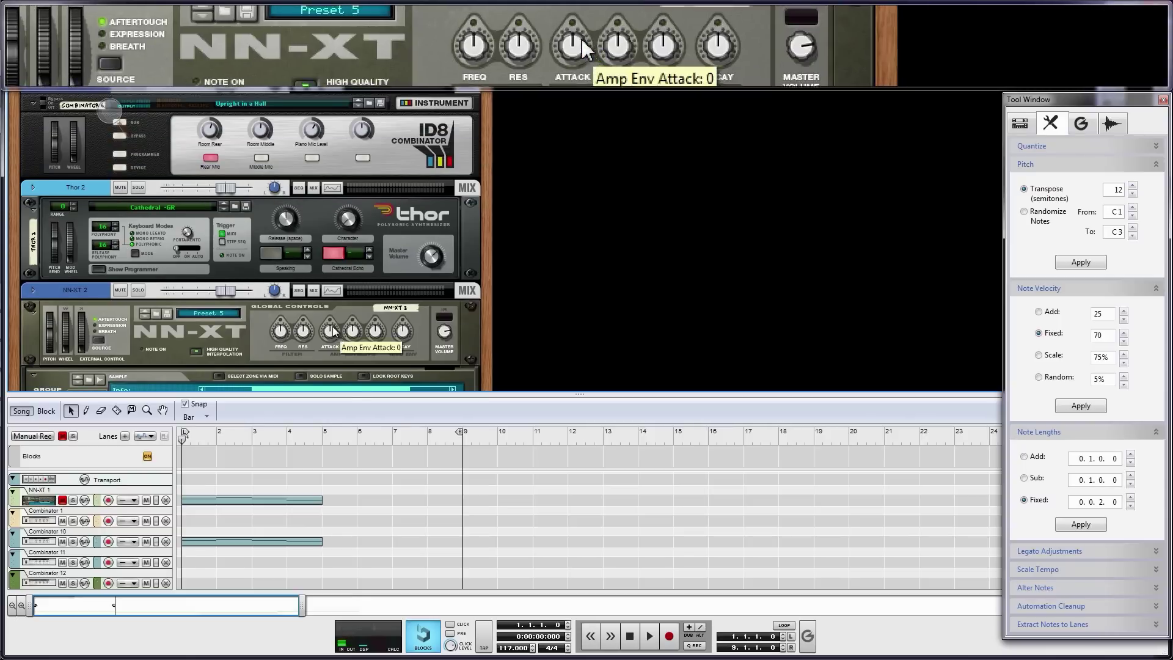
{"action": "scroll", "coordinate": [335, 329], "scroll_direction": "up", "scroll_amount": 4}
{"action": "scroll", "coordinate": [331, 315], "scroll_direction": "up", "scroll_amount": 3}
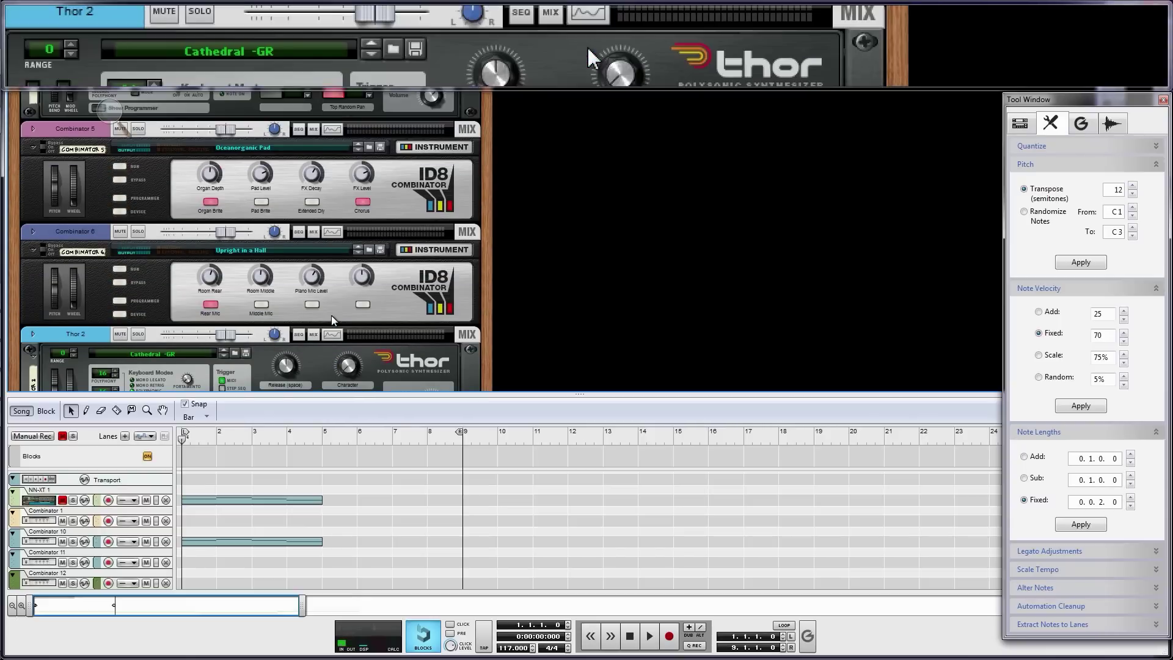
{"action": "scroll", "coordinate": [331, 315], "scroll_direction": "up", "scroll_amount": 3}
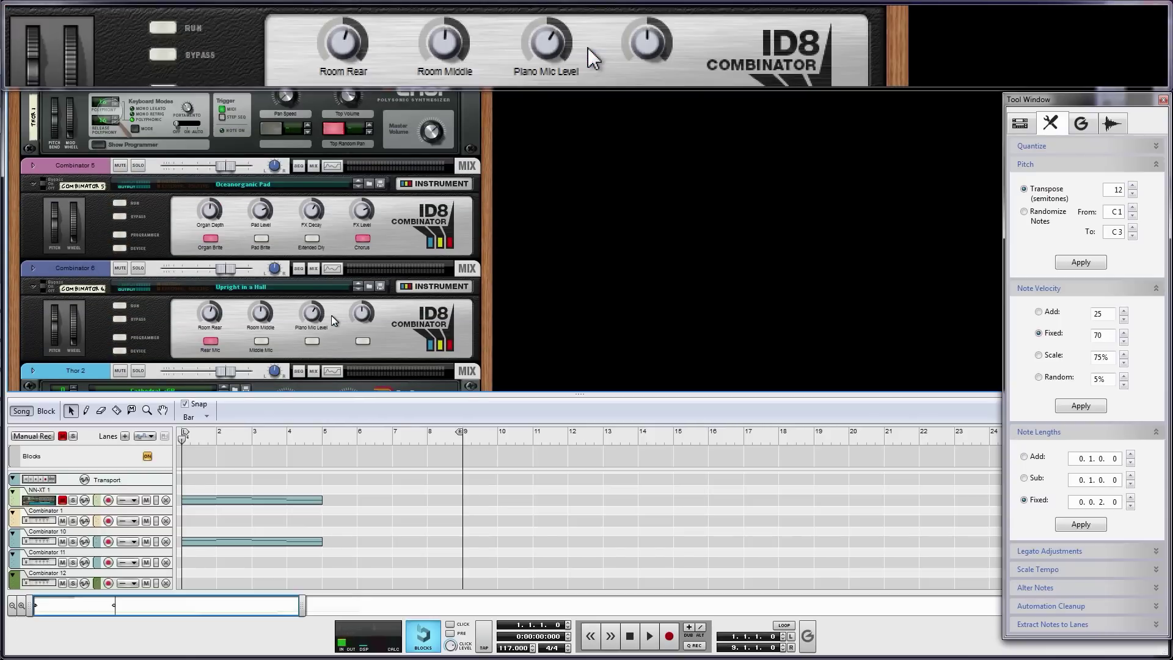
{"action": "scroll", "coordinate": [333, 321], "scroll_direction": "up", "scroll_amount": 2}
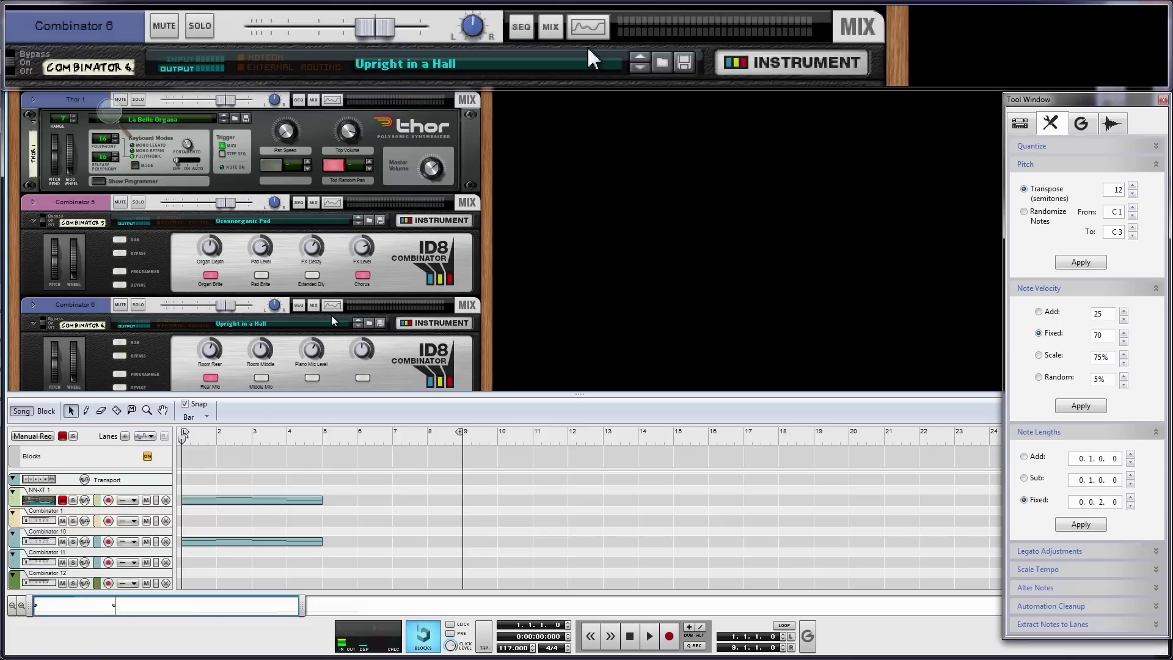
{"action": "scroll", "coordinate": [333, 321], "scroll_direction": "up", "scroll_amount": 1}
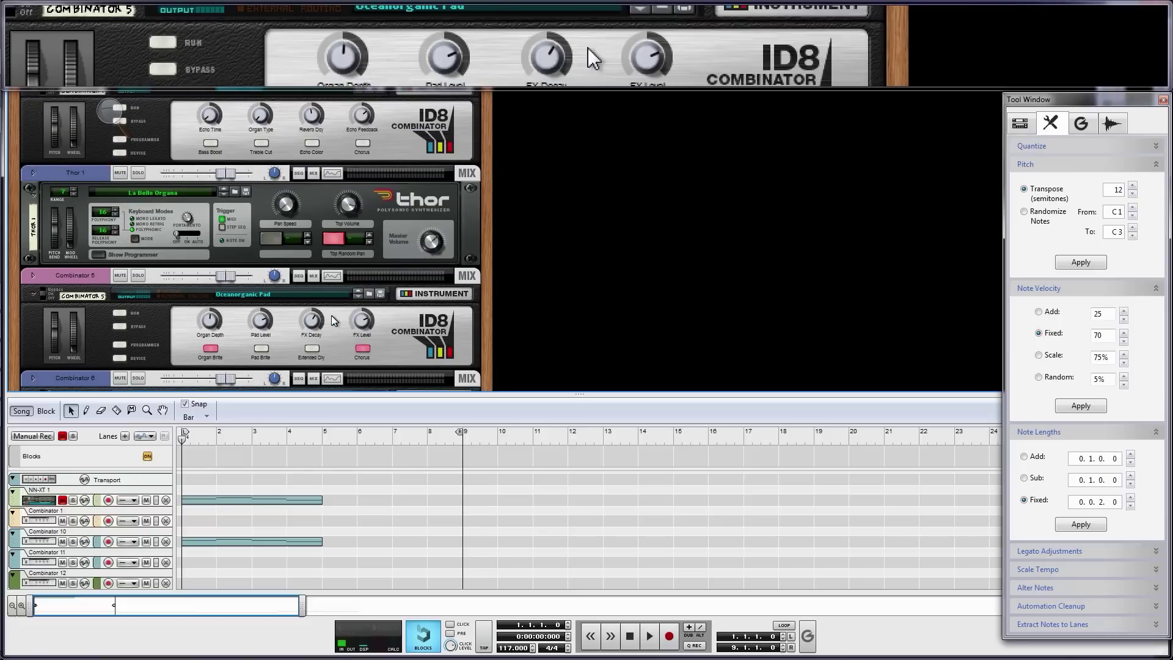
{"action": "scroll", "coordinate": [332, 316], "scroll_direction": "up", "scroll_amount": 3}
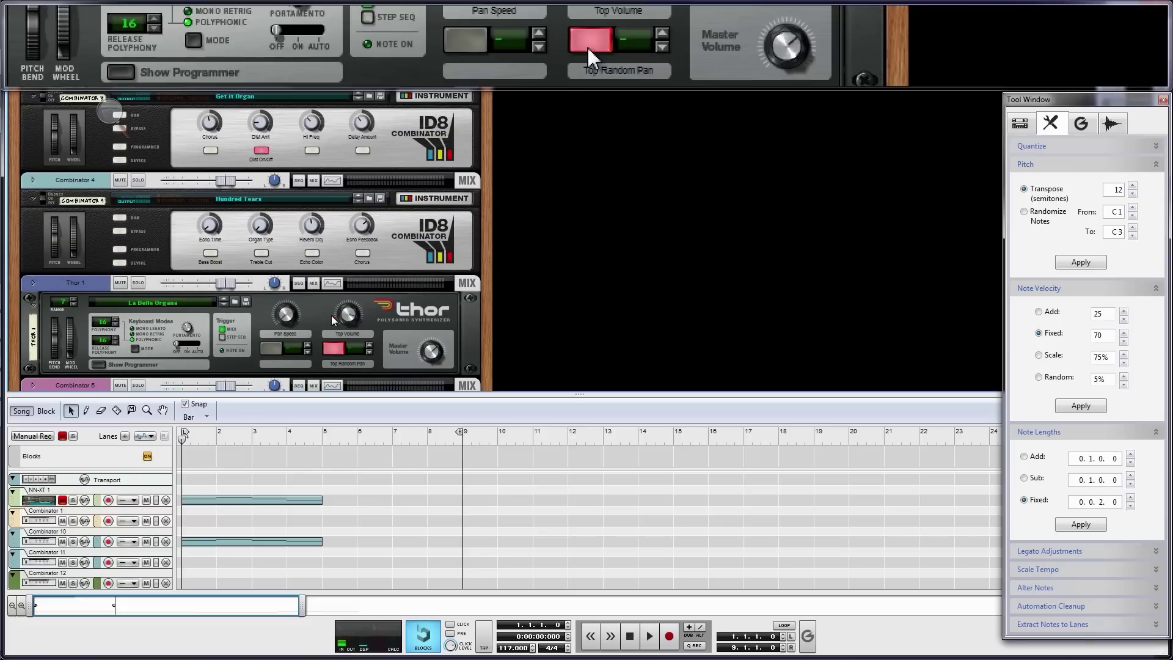
{"action": "scroll", "coordinate": [331, 314], "scroll_direction": "up", "scroll_amount": 6}
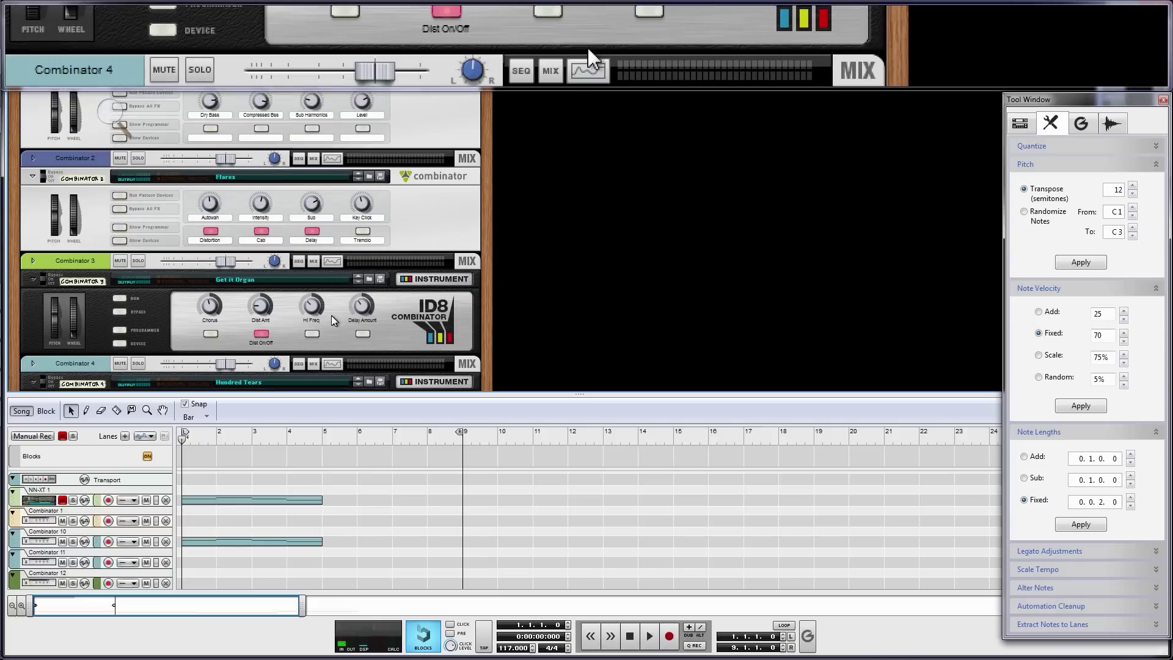
{"action": "scroll", "coordinate": [333, 321], "scroll_direction": "up", "scroll_amount": 2}
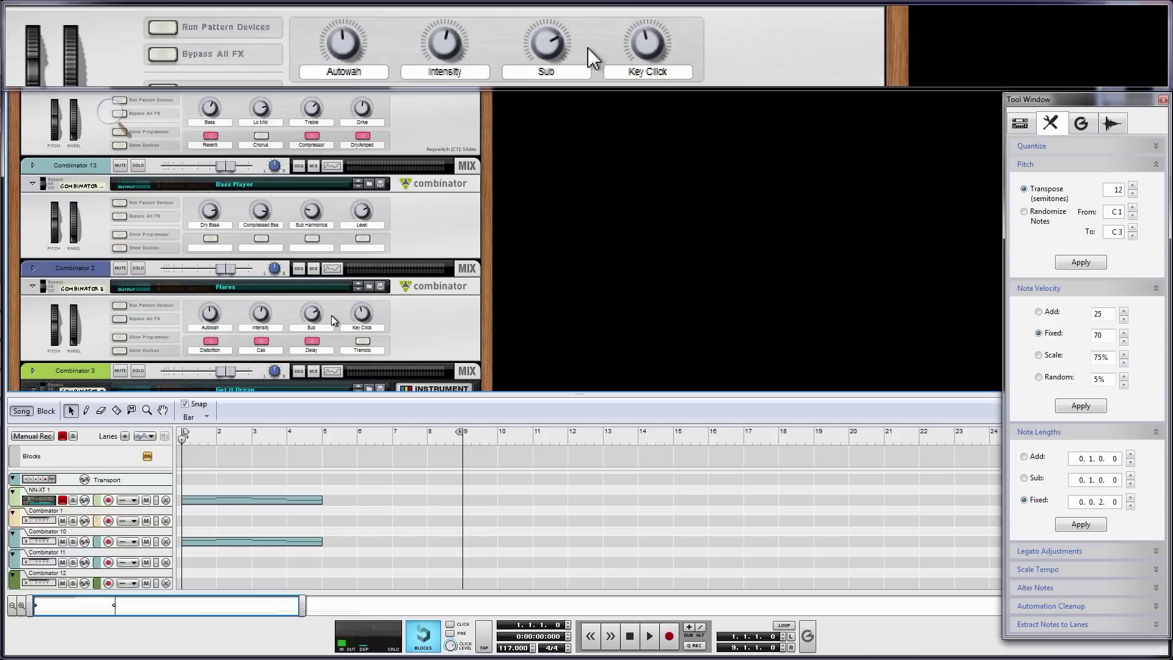
{"action": "scroll", "coordinate": [333, 321], "scroll_direction": "up", "scroll_amount": 1}
{"action": "scroll", "coordinate": [333, 321], "scroll_direction": "up", "scroll_amount": 2}
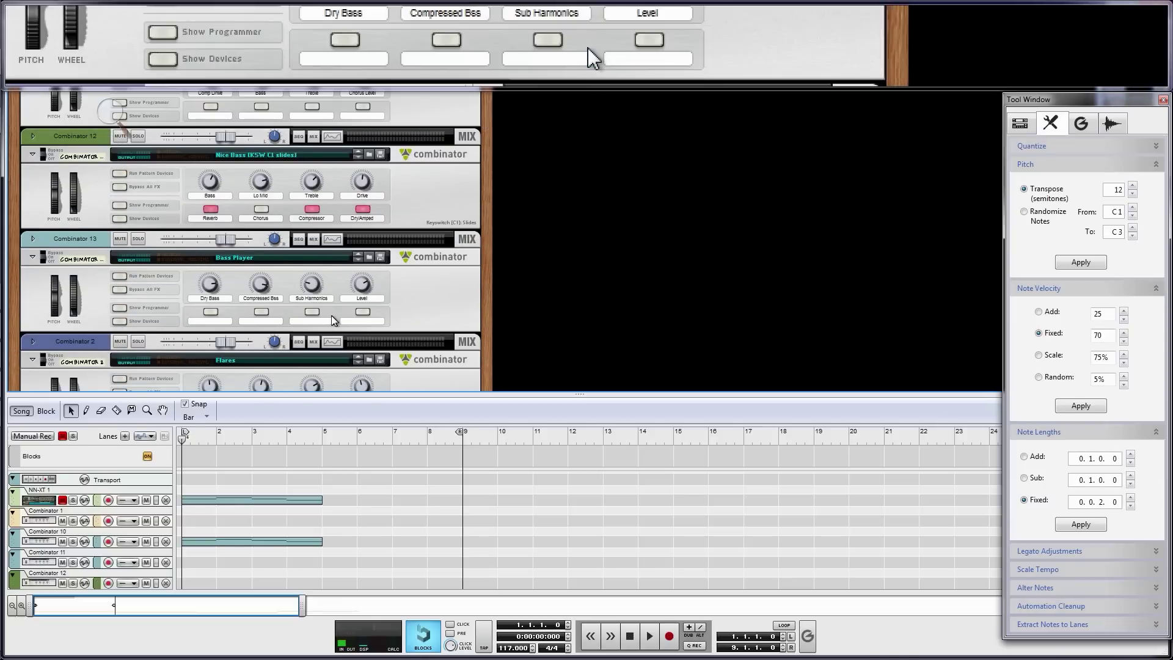
{"action": "scroll", "coordinate": [342, 265], "scroll_direction": "up", "scroll_amount": 4}
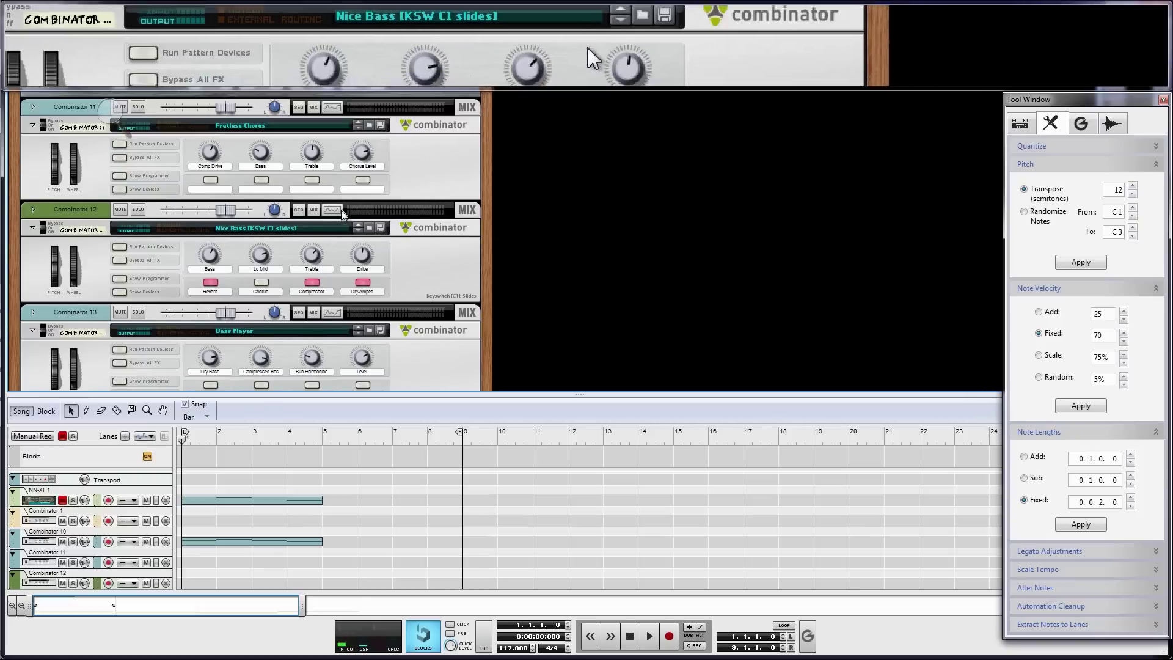
{"action": "scroll", "coordinate": [347, 262], "scroll_direction": "up", "scroll_amount": 7}
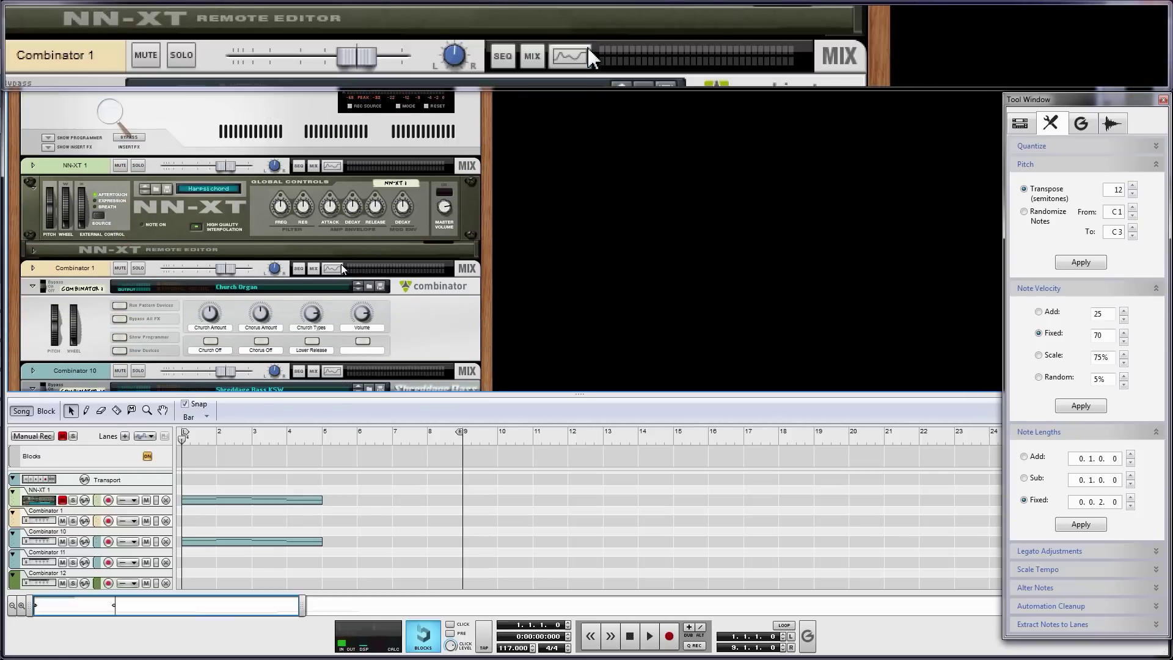
{"action": "scroll", "coordinate": [341, 264], "scroll_direction": "up", "scroll_amount": 1}
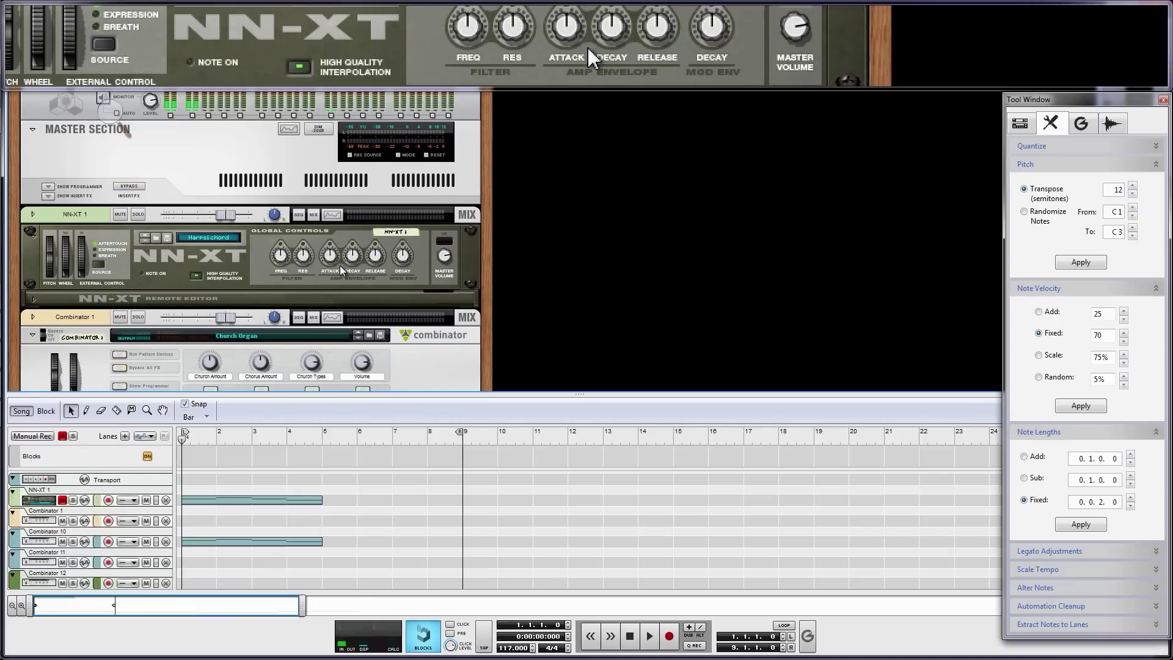
Examine the rack devices from NN-XT 1 down through the bass, organ, pad and piano Combinators and Thor synths to NN-XT 2.
{"action": "scroll", "coordinate": [340, 265], "scroll_direction": "down", "scroll_amount": 9}
{"action": "scroll", "coordinate": [340, 266], "scroll_direction": "down", "scroll_amount": 6}
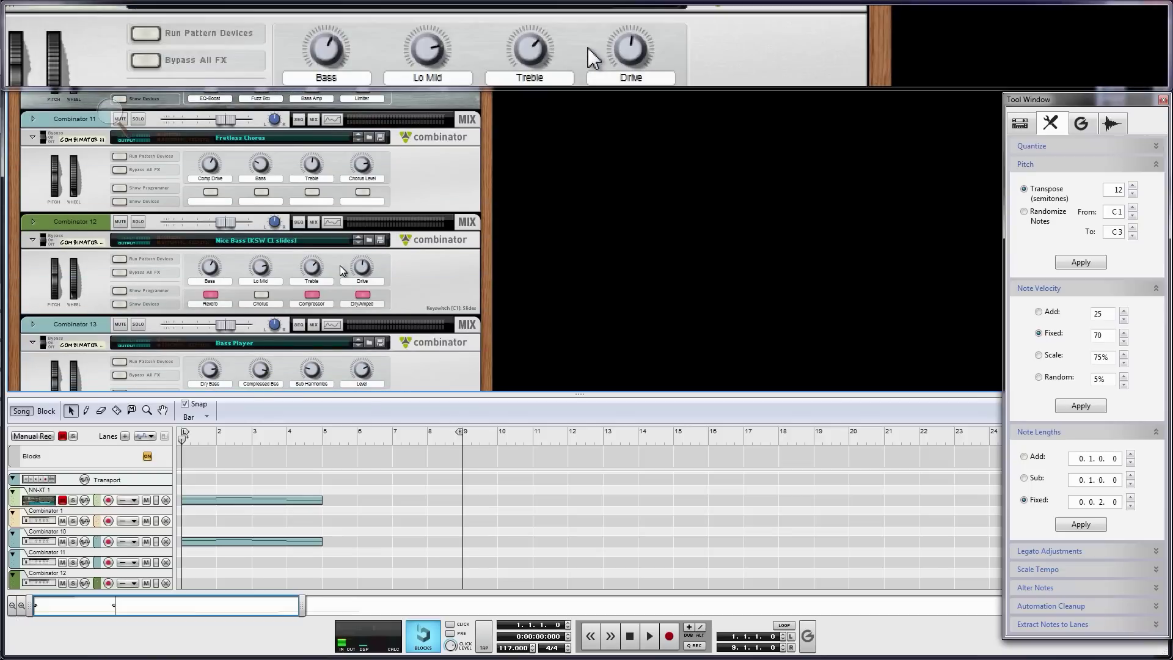
{"action": "scroll", "coordinate": [354, 294], "scroll_direction": "down", "scroll_amount": 1}
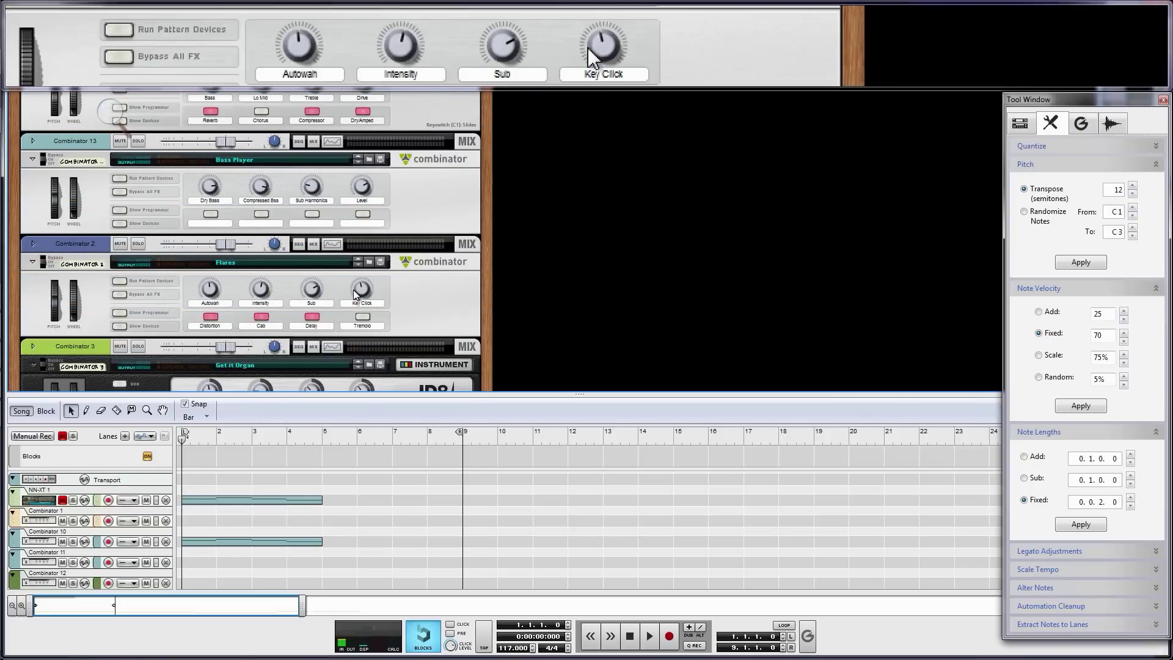
{"action": "scroll", "coordinate": [354, 294], "scroll_direction": "down", "scroll_amount": 5}
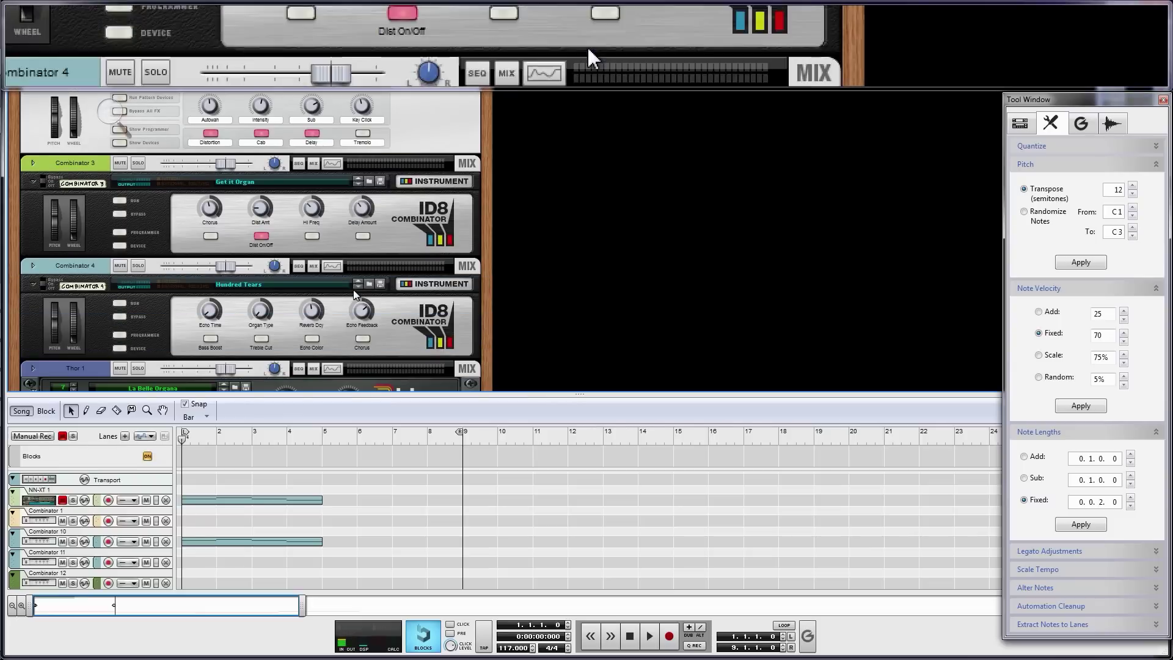
{"action": "scroll", "coordinate": [354, 295], "scroll_direction": "down", "scroll_amount": 3}
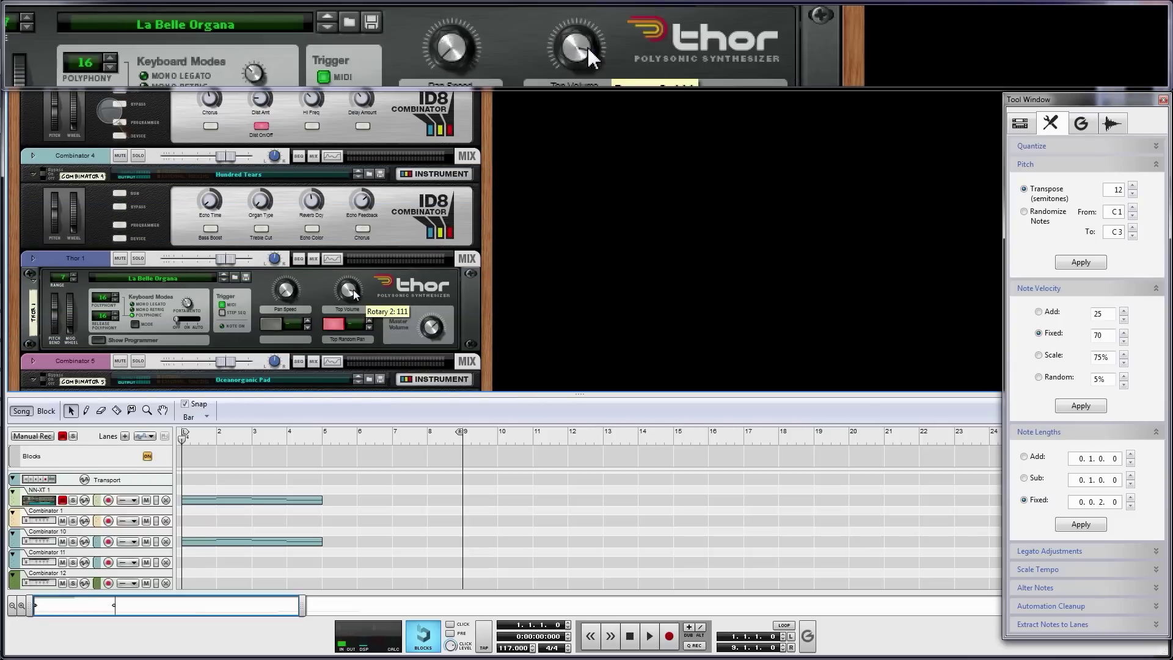
{"action": "scroll", "coordinate": [354, 295], "scroll_direction": "down", "scroll_amount": 4}
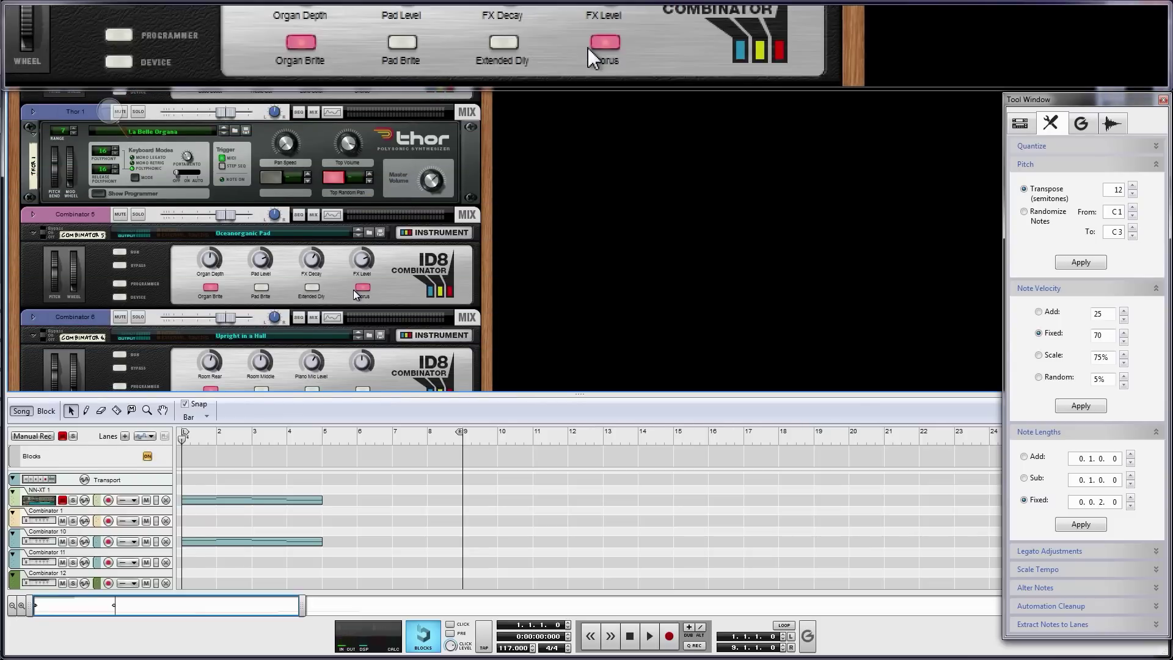
{"action": "scroll", "coordinate": [353, 289], "scroll_direction": "down", "scroll_amount": 2}
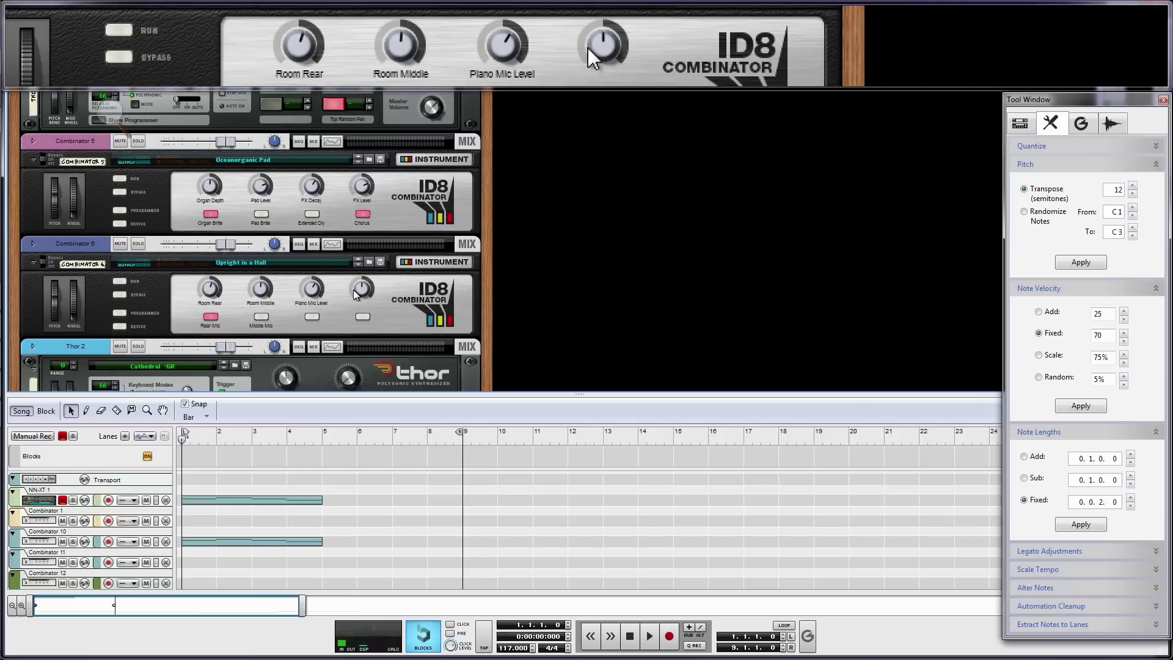
{"action": "scroll", "coordinate": [357, 281], "scroll_direction": "down", "scroll_amount": 3}
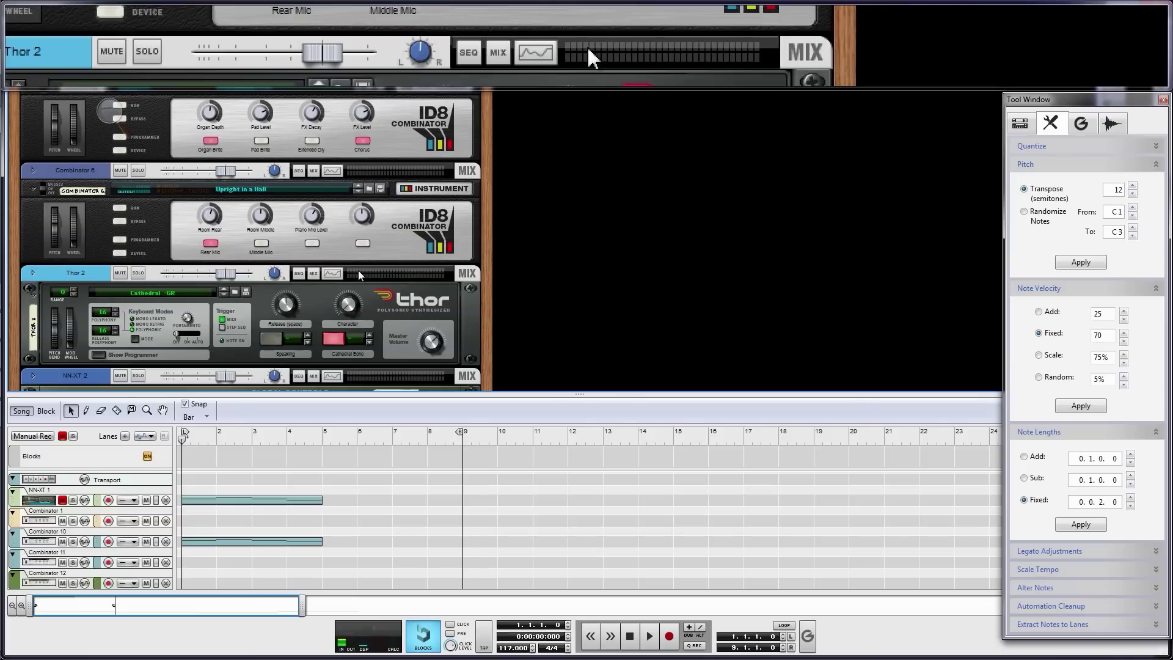
{"action": "scroll", "coordinate": [358, 270], "scroll_direction": "down", "scroll_amount": 3}
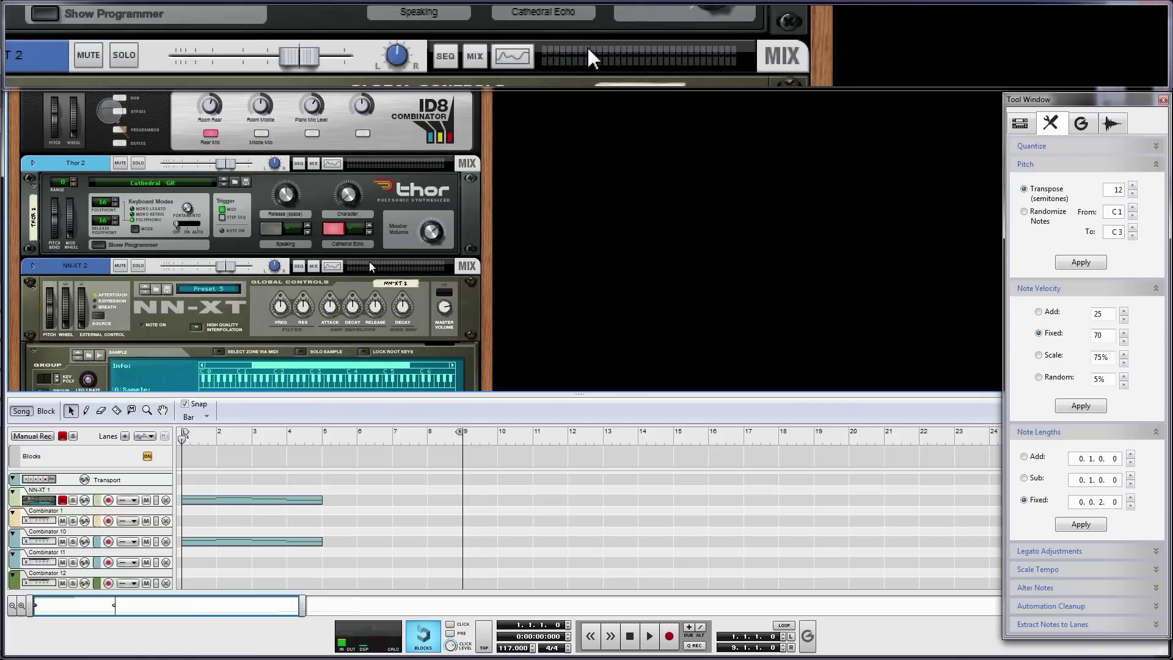
Examine the rack devices from NN-XT 2 down through the Bell Foundry and Bhurma Temple Combinators and Malström synths to BATERA copy 3.
{"action": "scroll", "coordinate": [361, 281], "scroll_direction": "down", "scroll_amount": 3}
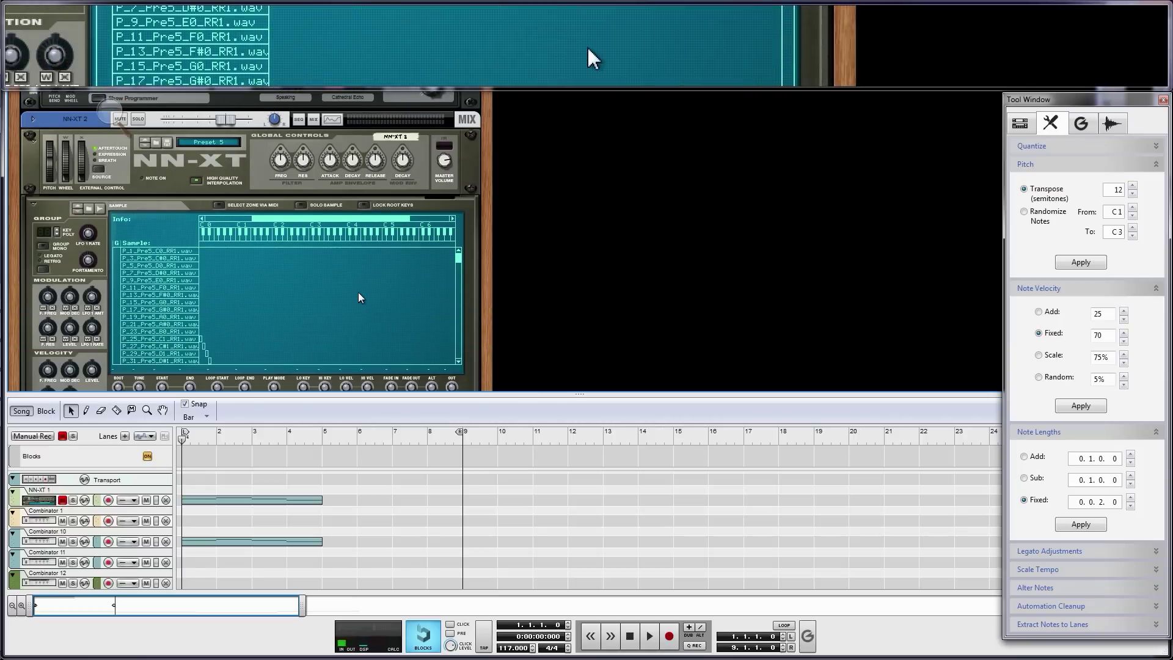
{"action": "scroll", "coordinate": [358, 297], "scroll_direction": "down", "scroll_amount": 5}
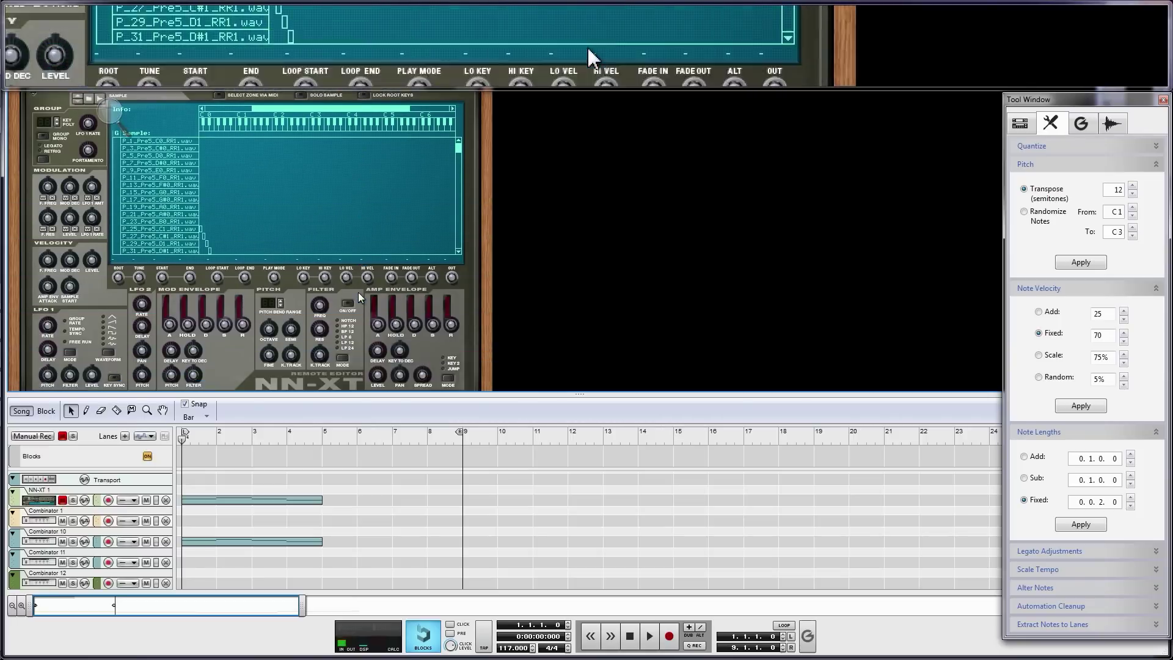
{"action": "scroll", "coordinate": [359, 297], "scroll_direction": "down", "scroll_amount": 3}
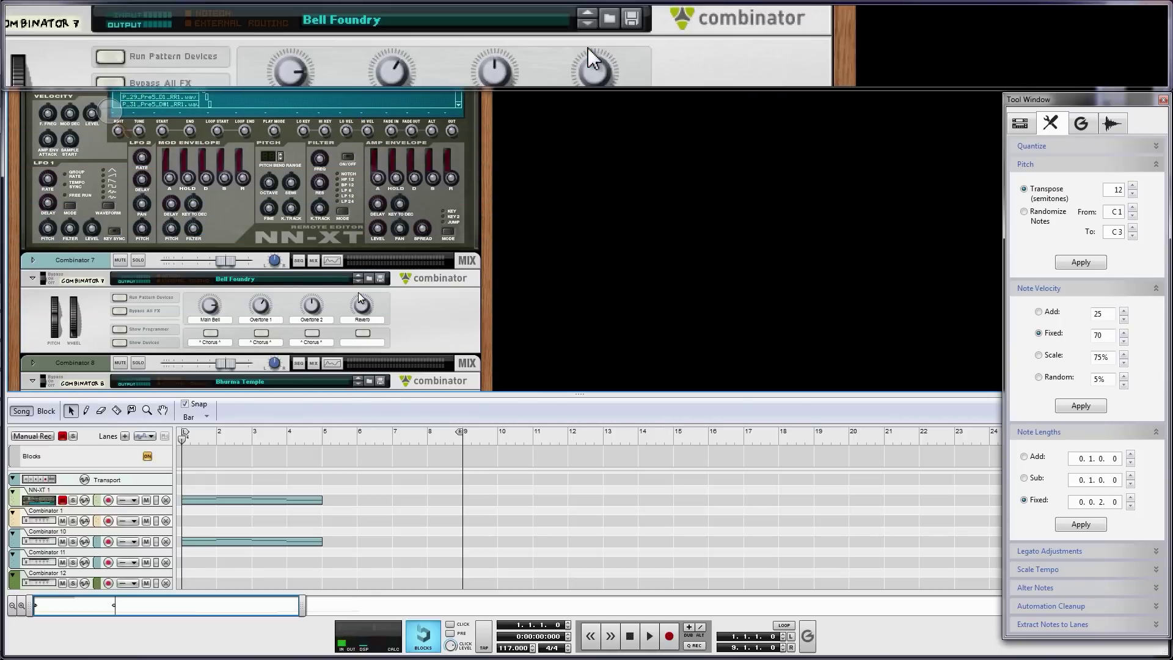
{"action": "scroll", "coordinate": [361, 298], "scroll_direction": "down", "scroll_amount": 3}
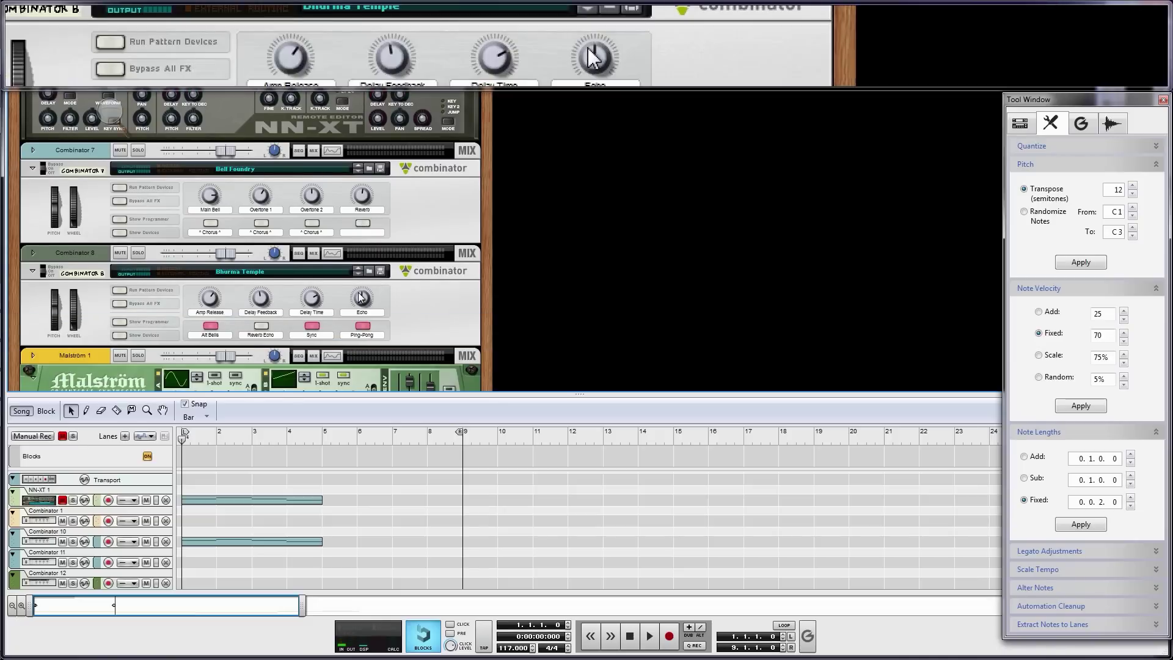
{"action": "scroll", "coordinate": [361, 297], "scroll_direction": "down", "scroll_amount": 1}
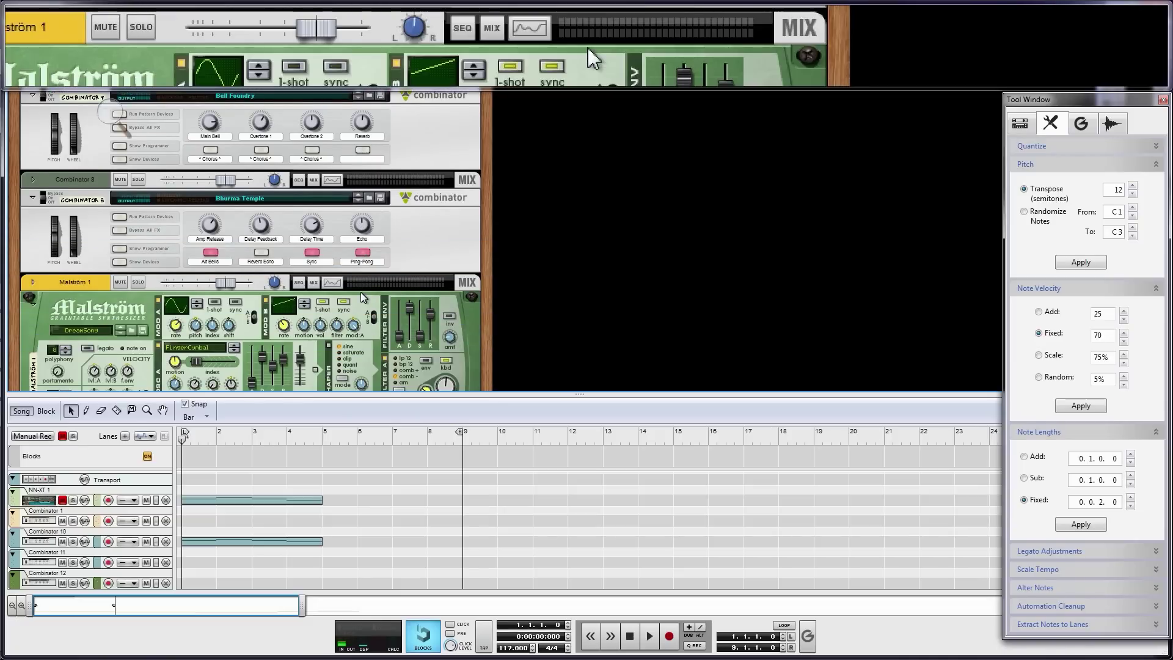
{"action": "scroll", "coordinate": [362, 297], "scroll_direction": "down", "scroll_amount": 5}
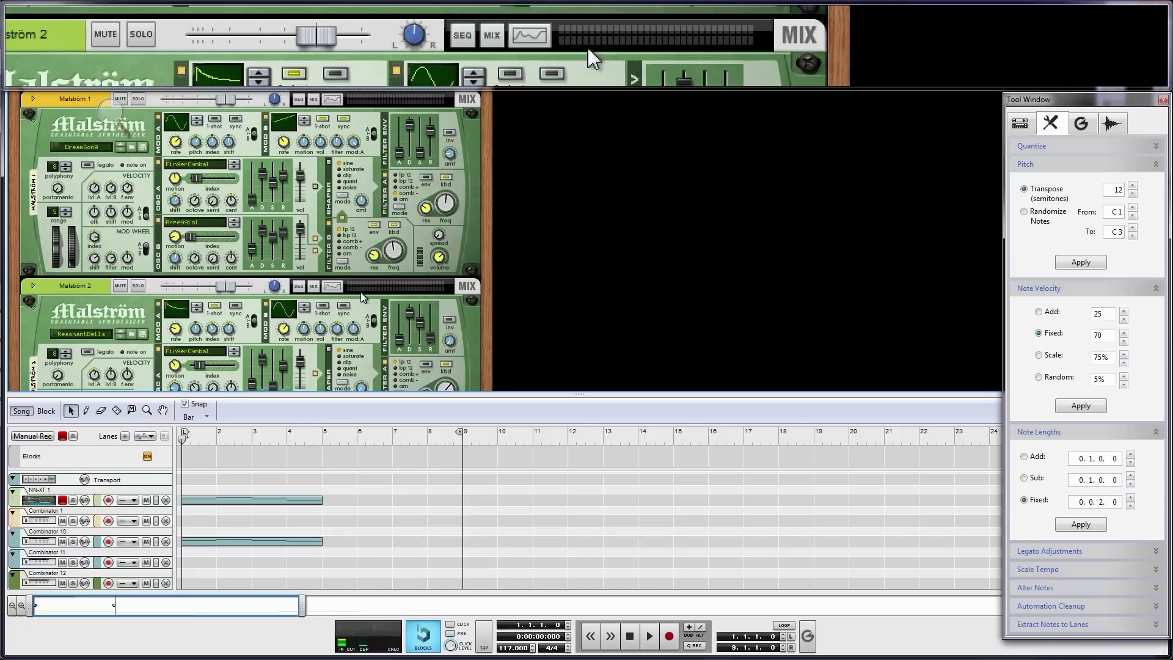
{"action": "scroll", "coordinate": [360, 297], "scroll_direction": "down", "scroll_amount": 6}
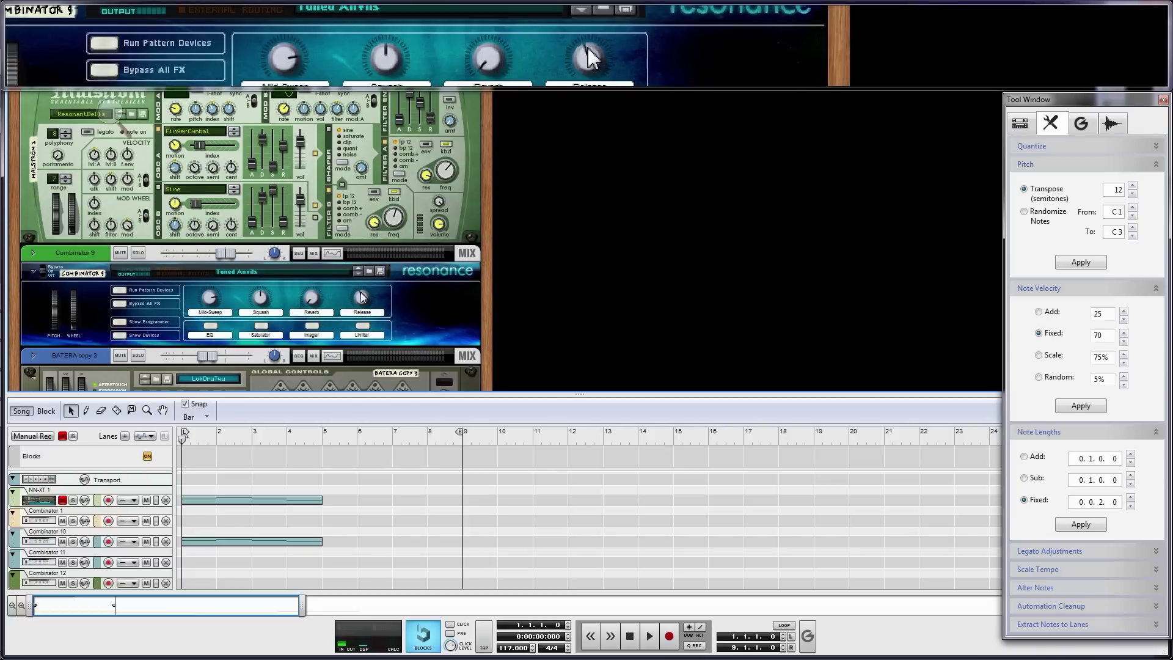
{"action": "scroll", "coordinate": [361, 297], "scroll_direction": "down", "scroll_amount": 6}
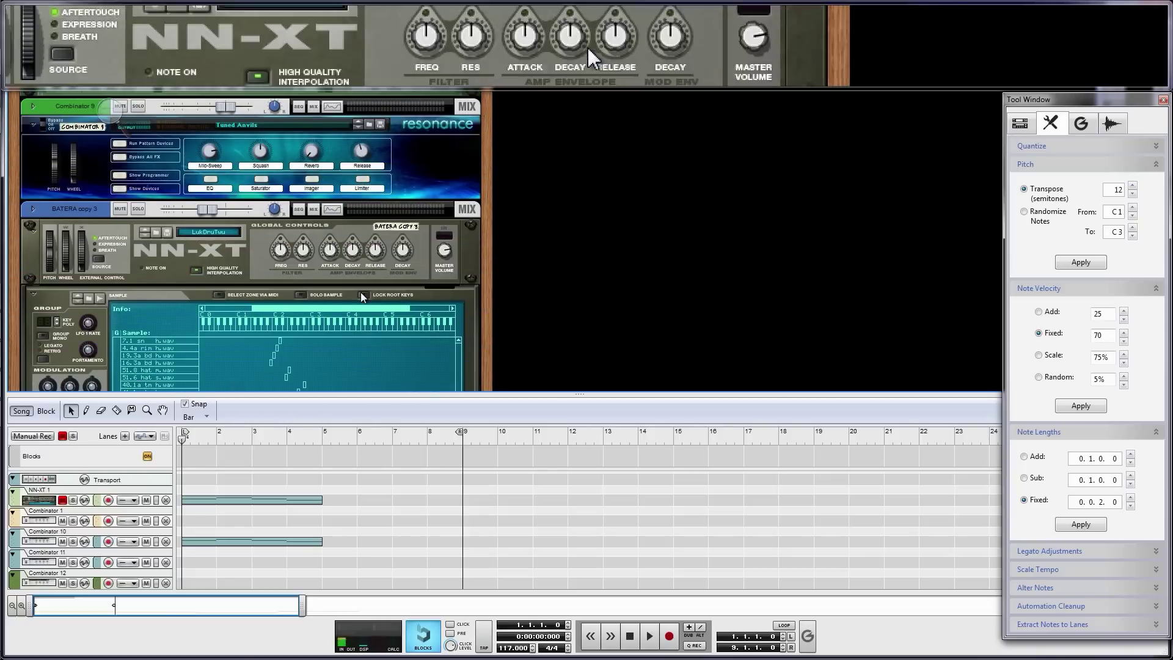
Examine the rack devices below BATERA copy 3, covering the RV-7 reverb and guitar instruments down to the Shreddage KSW Combinator.
{"action": "scroll", "coordinate": [361, 296], "scroll_direction": "down", "scroll_amount": 5}
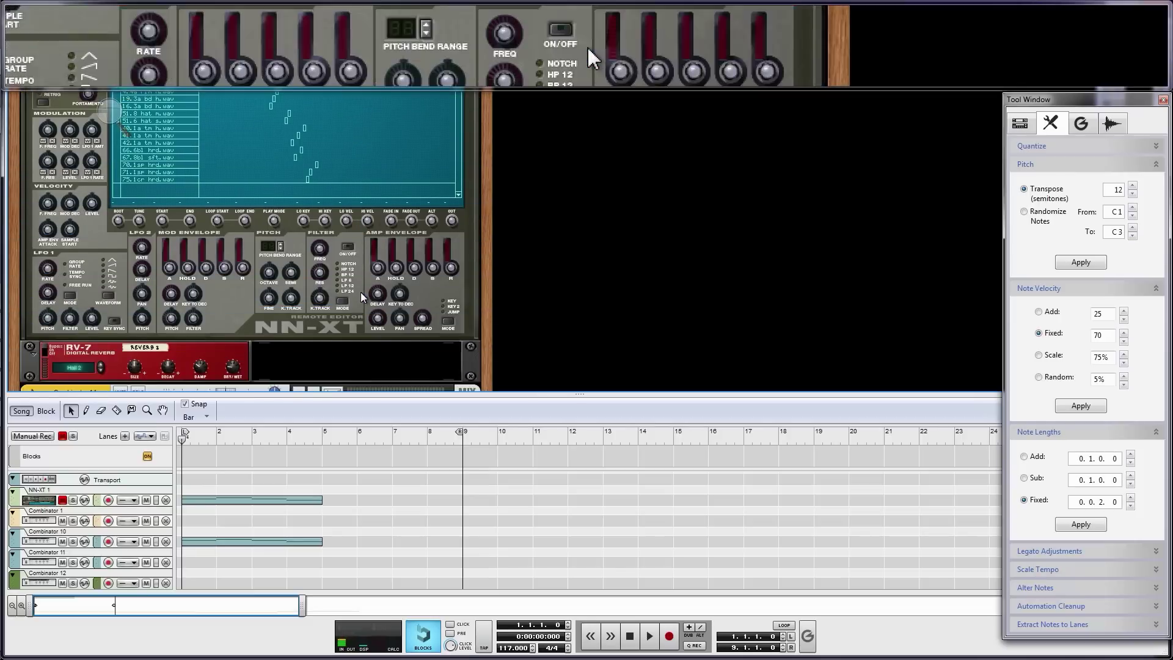
{"action": "scroll", "coordinate": [360, 292], "scroll_direction": "down", "scroll_amount": 4}
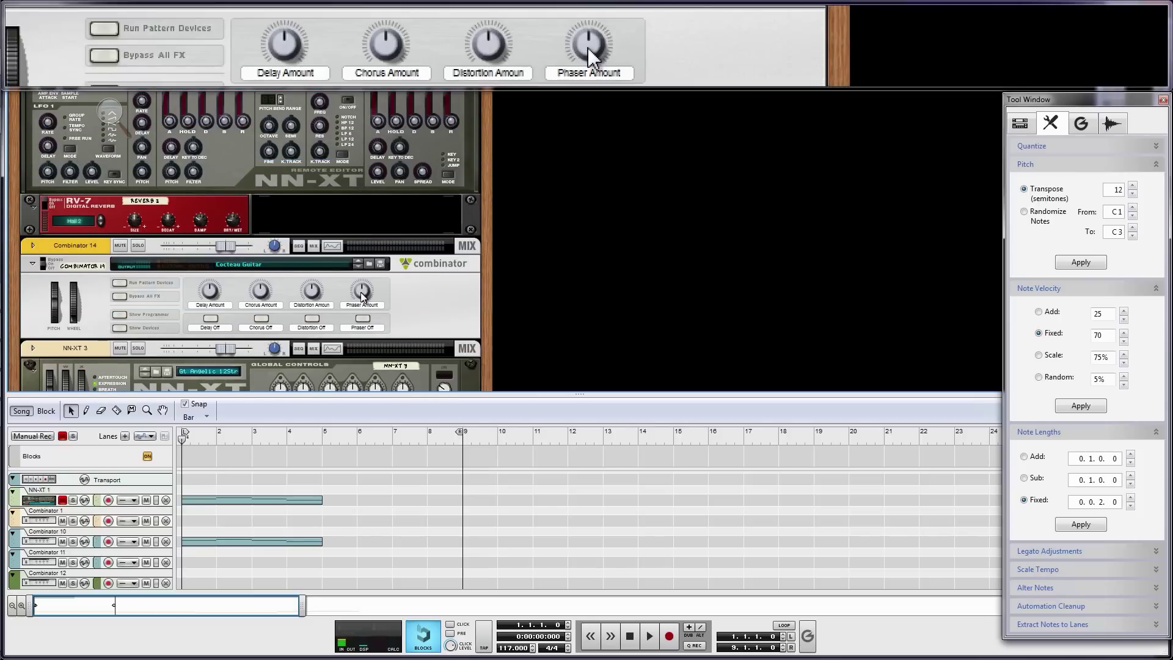
{"action": "scroll", "coordinate": [361, 295], "scroll_direction": "down", "scroll_amount": 1}
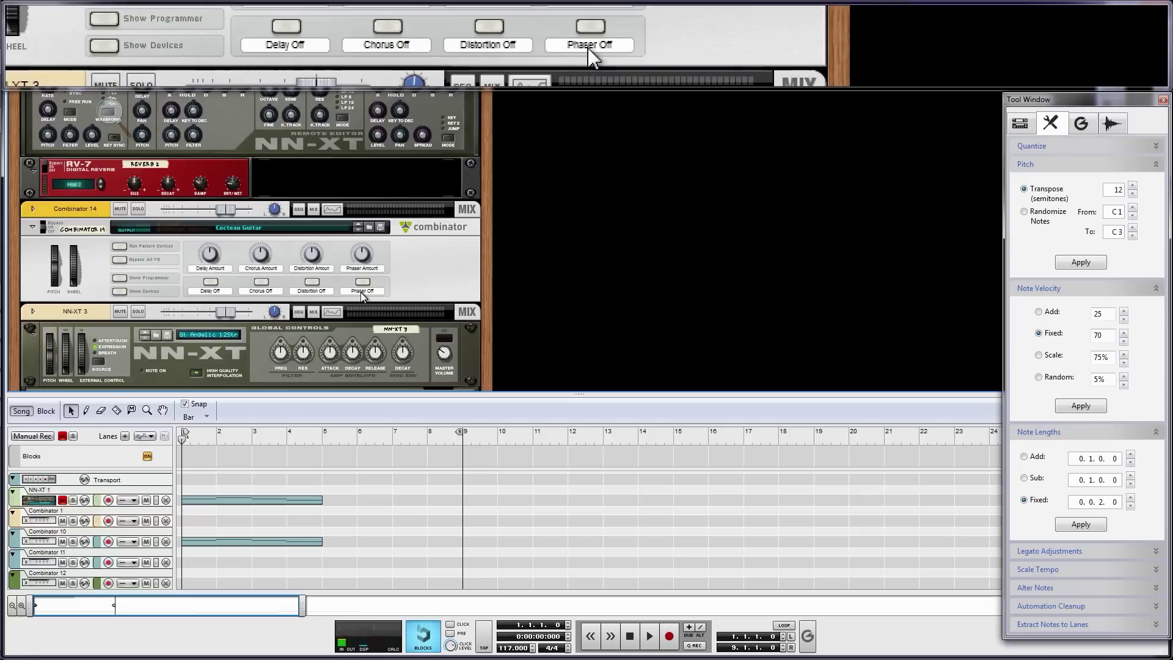
{"action": "scroll", "coordinate": [361, 297], "scroll_direction": "down", "scroll_amount": 5}
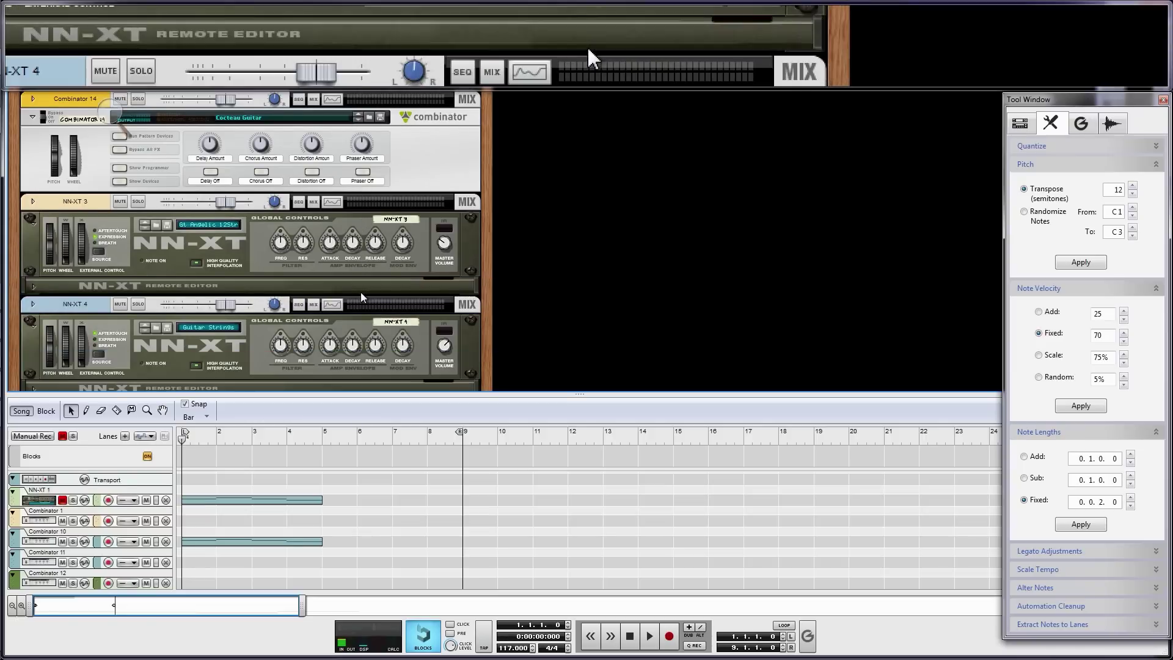
{"action": "scroll", "coordinate": [361, 296], "scroll_direction": "down", "scroll_amount": 1}
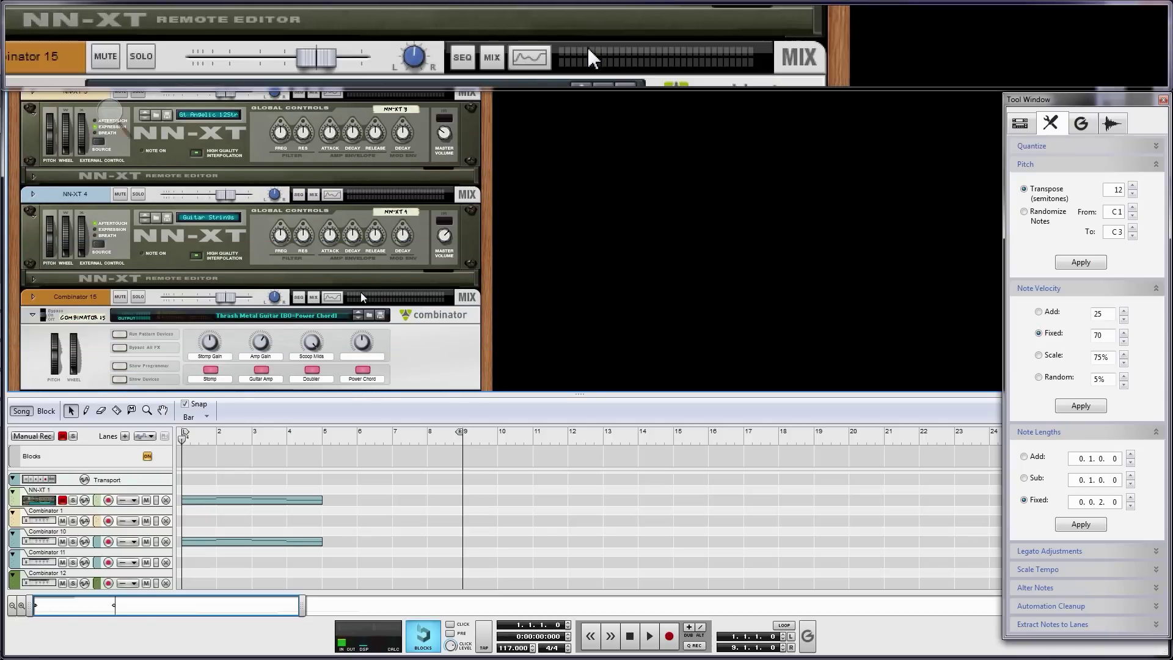
{"action": "scroll", "coordinate": [361, 297], "scroll_direction": "down", "scroll_amount": 2}
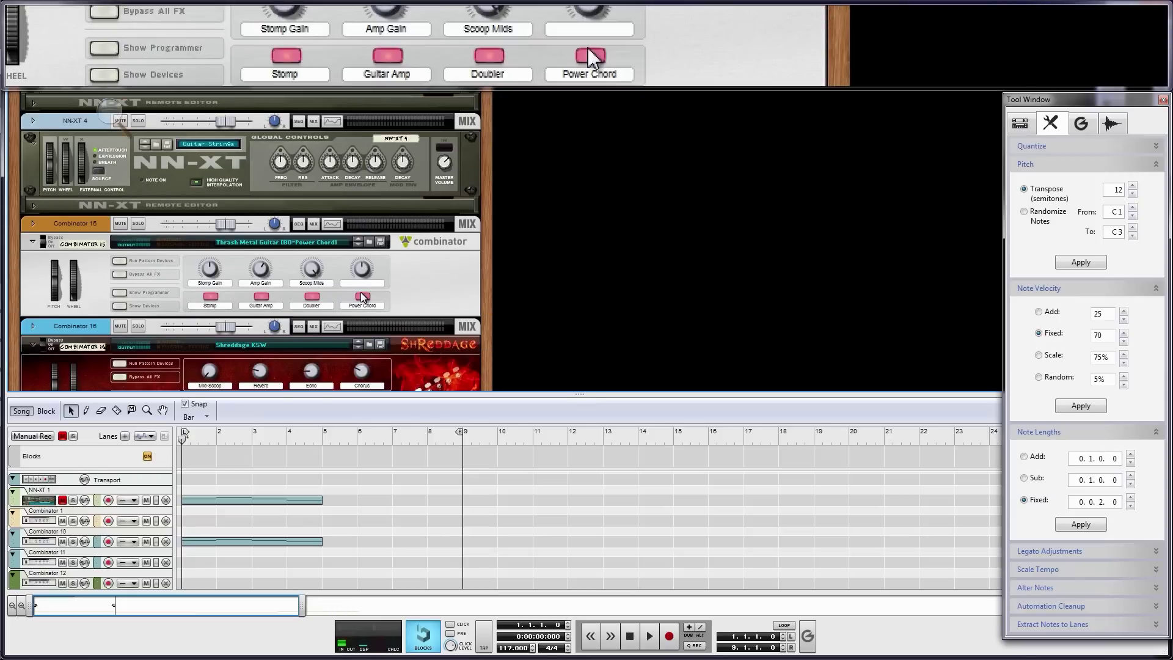
{"action": "scroll", "coordinate": [361, 298], "scroll_direction": "down", "scroll_amount": 3}
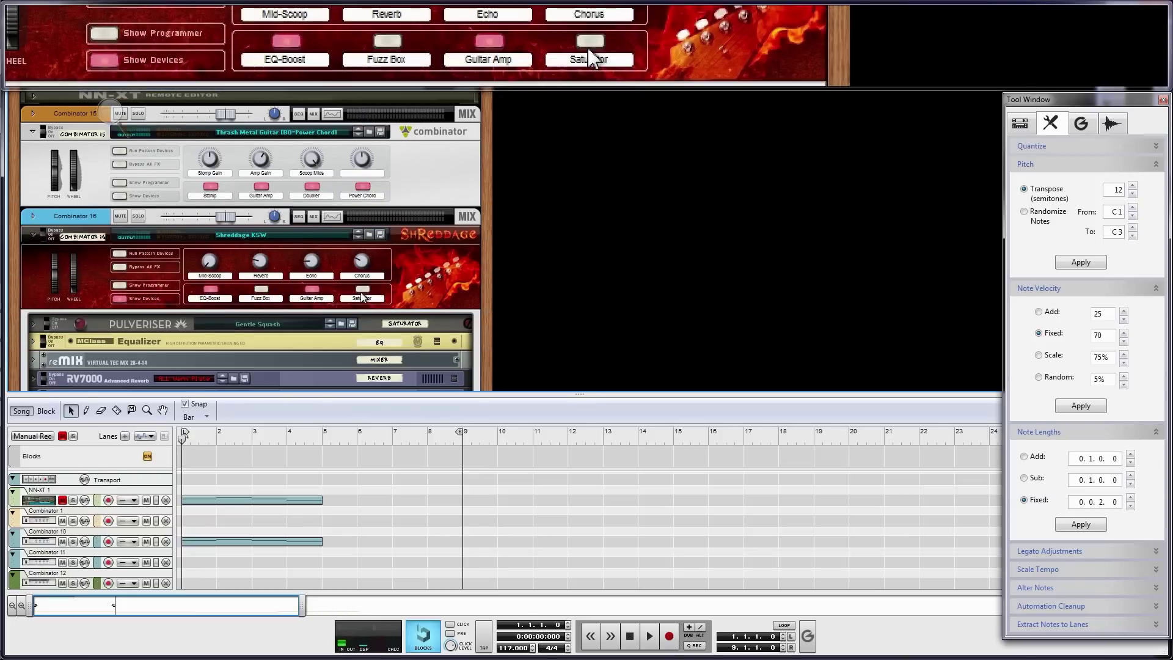
{"action": "scroll", "coordinate": [363, 296], "scroll_direction": "down", "scroll_amount": 6}
Review the rack devices back up from the Shreddage KSW Combinator through the guitars, drum sampler and Malström synths to Combinator 7.
{"action": "scroll", "coordinate": [367, 295], "scroll_direction": "up", "scroll_amount": 5}
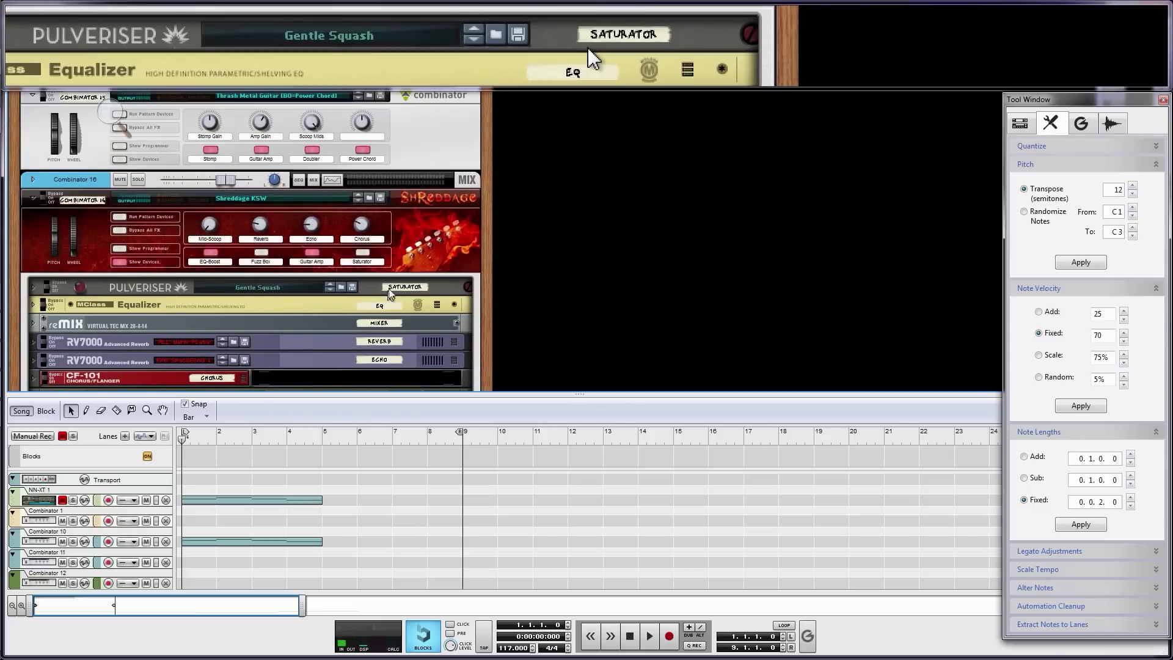
{"action": "scroll", "coordinate": [391, 282], "scroll_direction": "up", "scroll_amount": 3}
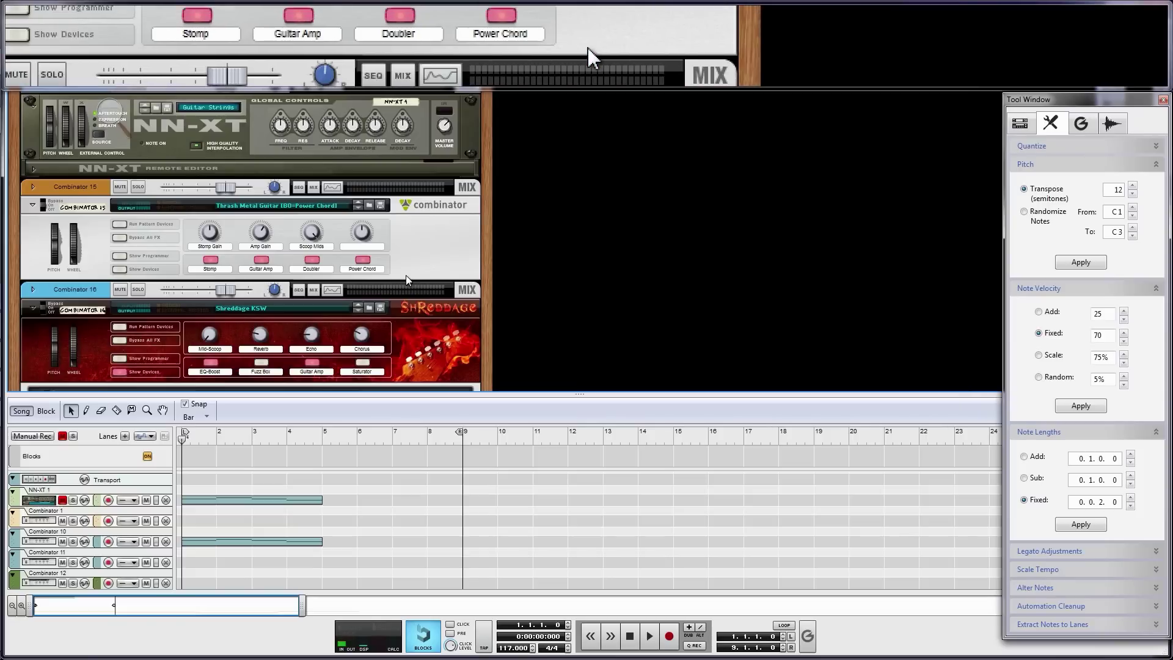
{"action": "scroll", "coordinate": [436, 261], "scroll_direction": "up", "scroll_amount": 5}
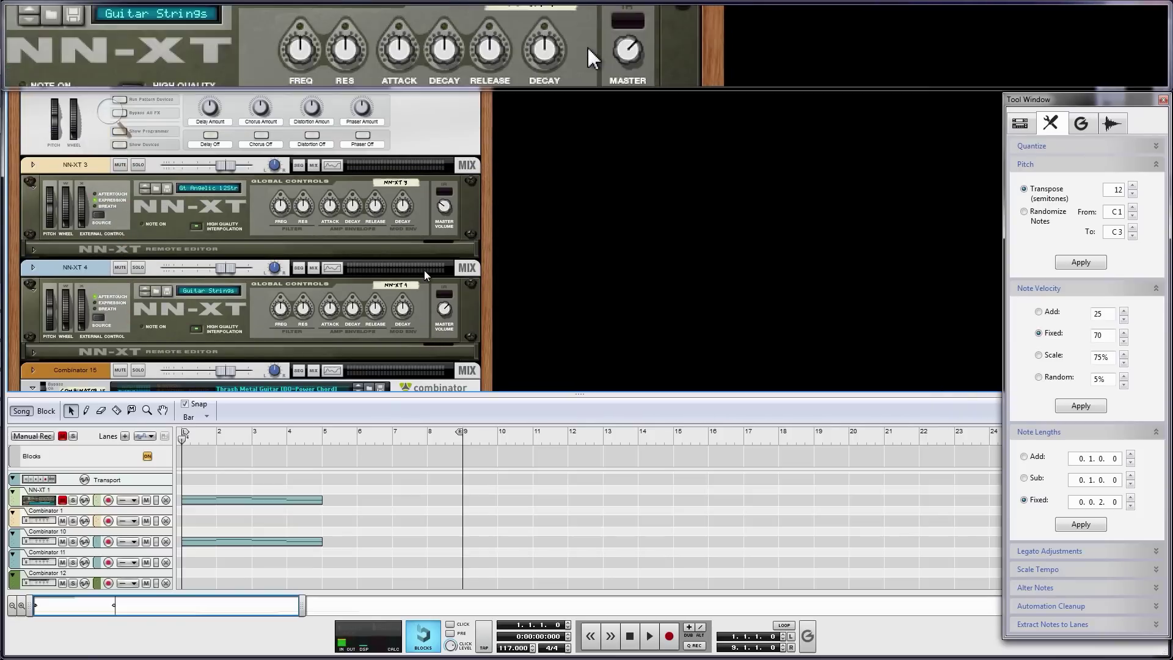
{"action": "scroll", "coordinate": [424, 270], "scroll_direction": "up", "scroll_amount": 3}
{"action": "scroll", "coordinate": [424, 271], "scroll_direction": "up", "scroll_amount": 7}
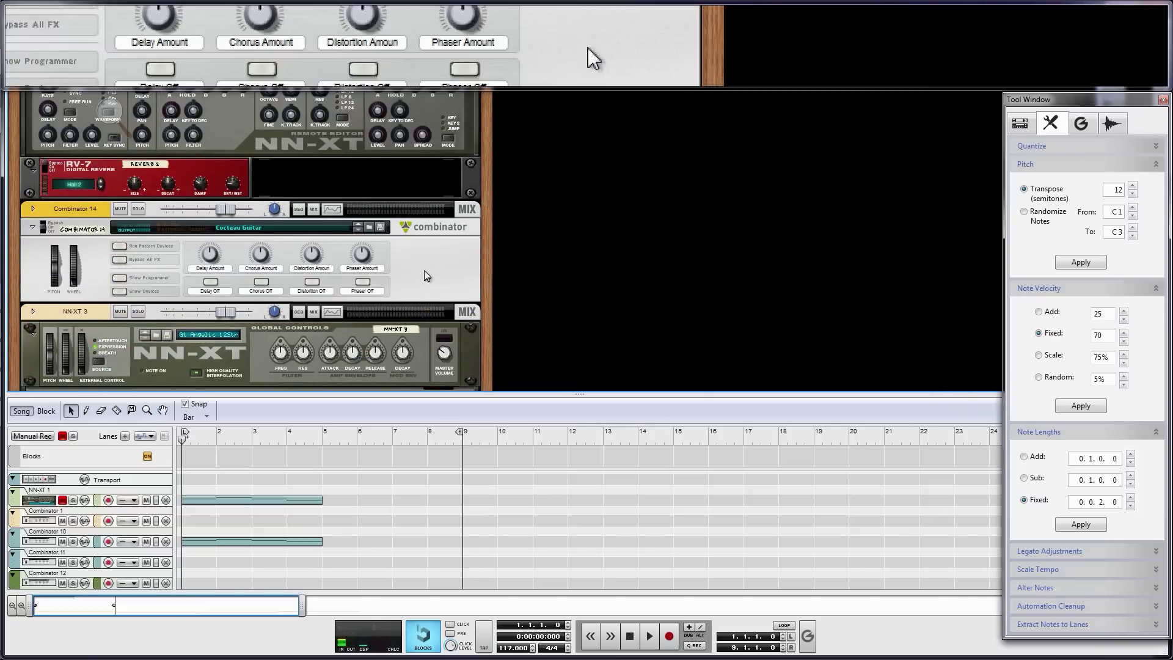
{"action": "scroll", "coordinate": [424, 270], "scroll_direction": "up", "scroll_amount": 6}
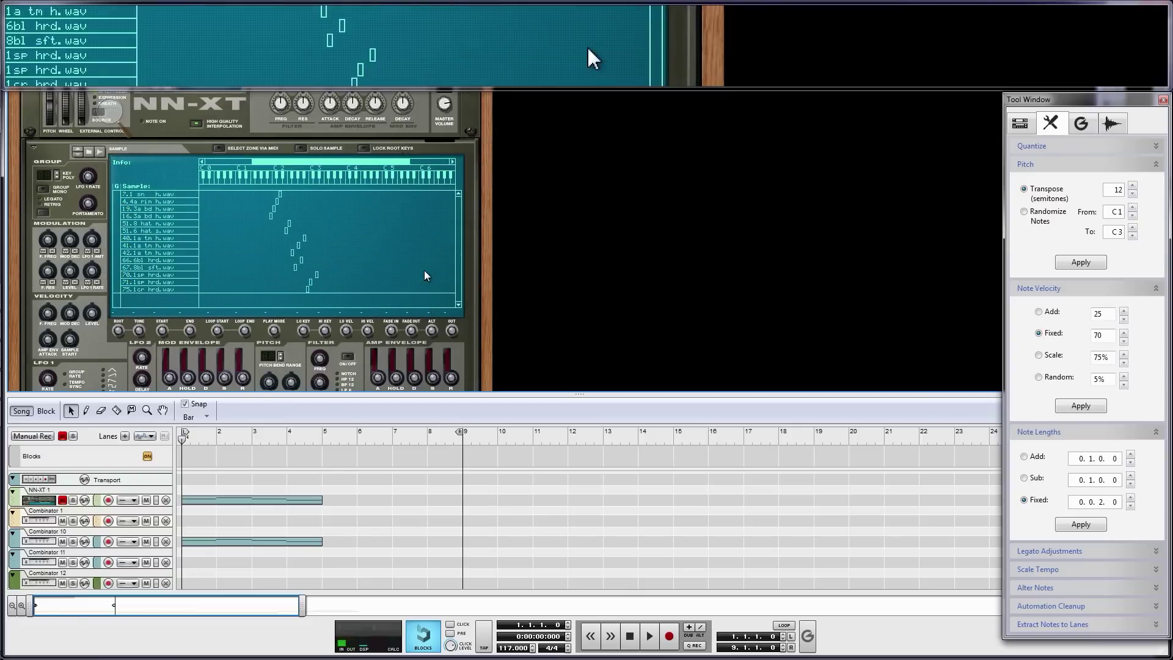
{"action": "scroll", "coordinate": [424, 270], "scroll_direction": "up", "scroll_amount": 8}
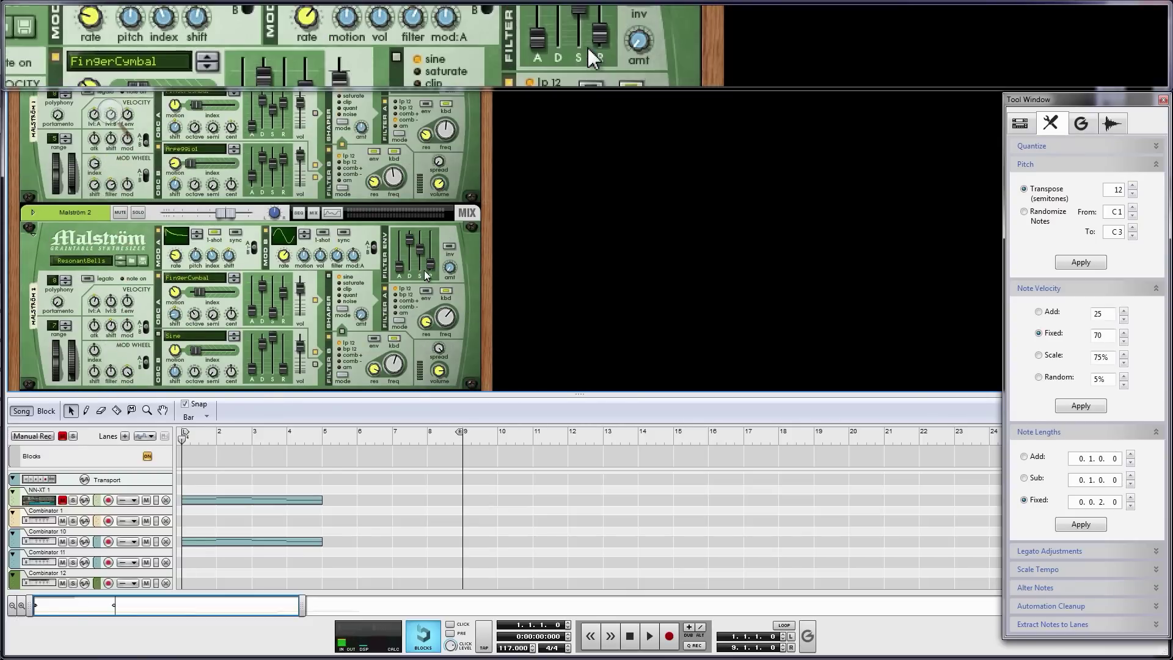
{"action": "scroll", "coordinate": [424, 270], "scroll_direction": "up", "scroll_amount": 5}
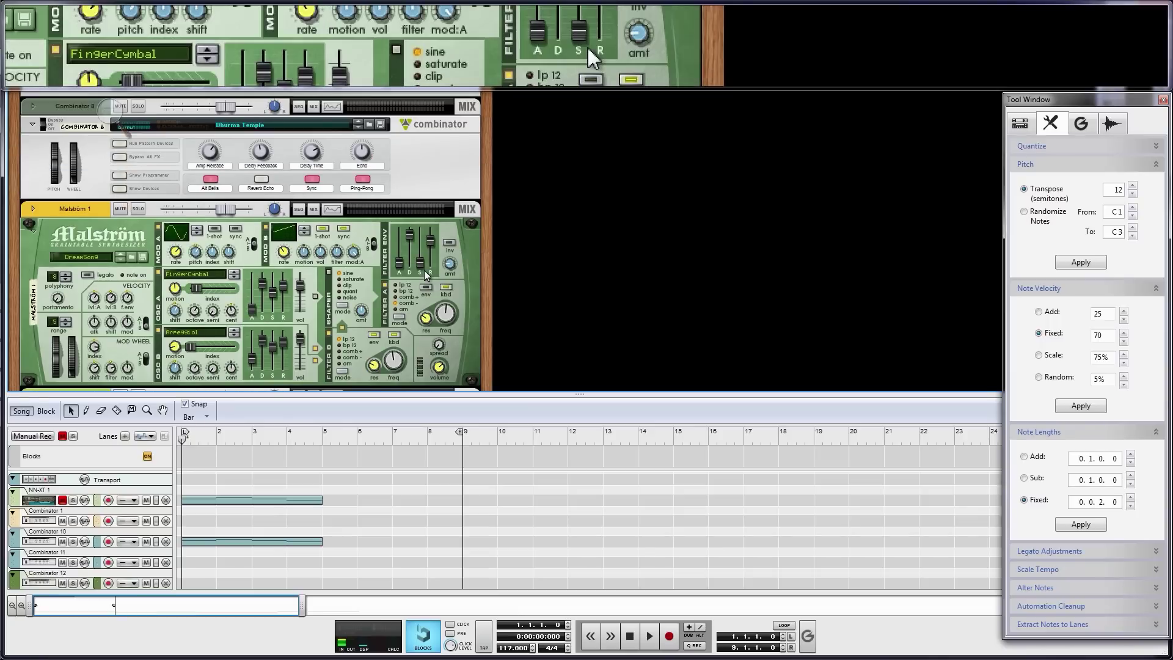
{"action": "scroll", "coordinate": [425, 272], "scroll_direction": "up", "scroll_amount": 5}
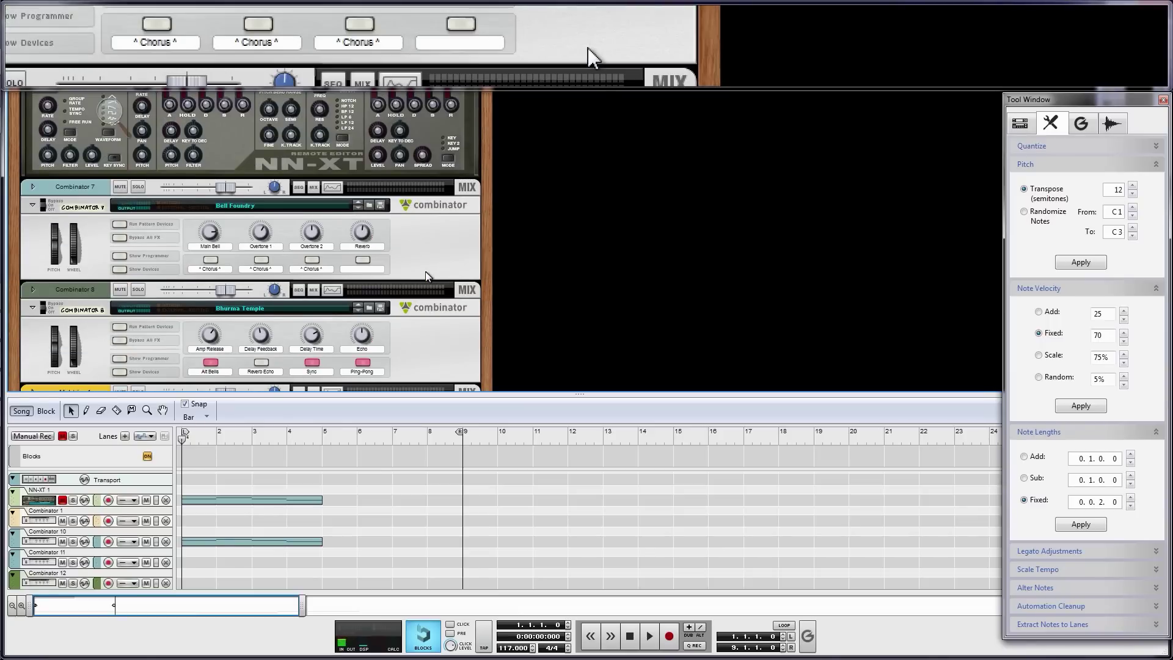
Look back down the rack from Combinator 7 to the NN-XT guitar samplers inside the Shreddage KSW Combinator.
{"action": "scroll", "coordinate": [452, 275], "scroll_direction": "down", "scroll_amount": 6}
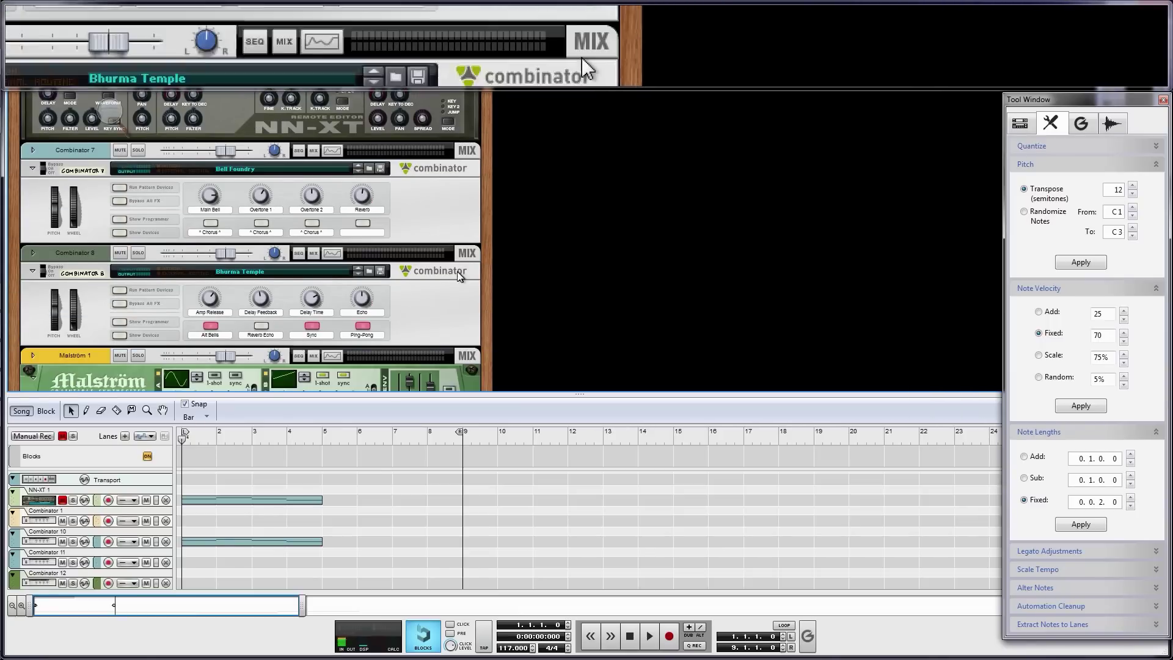
{"action": "scroll", "coordinate": [458, 272], "scroll_direction": "up", "scroll_amount": 6}
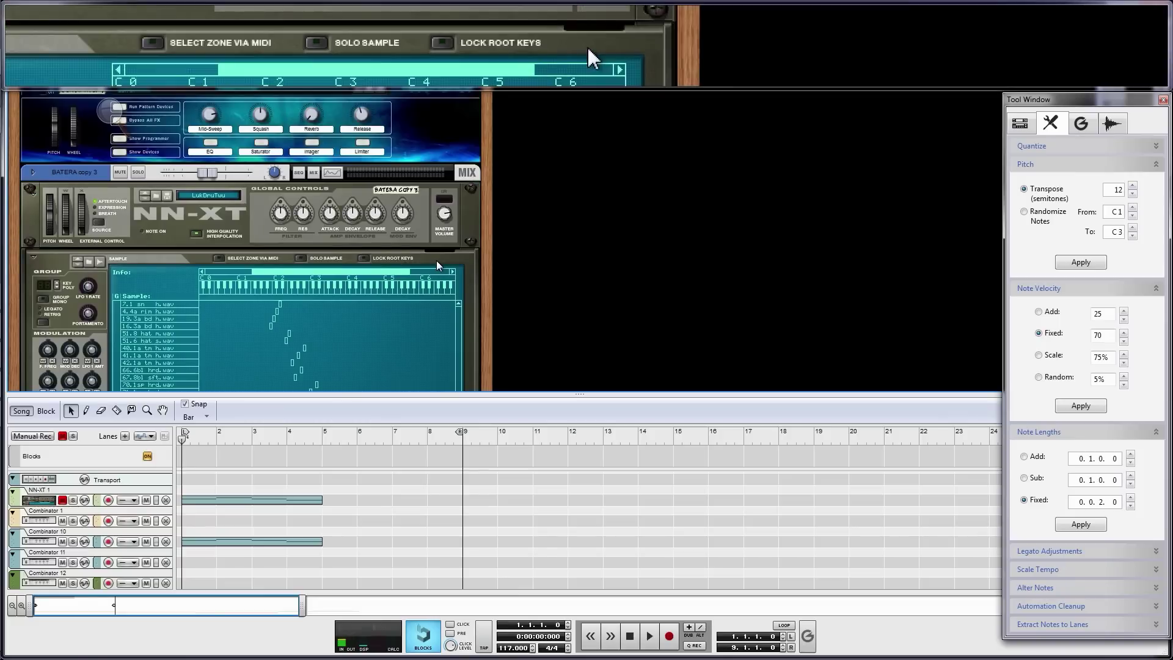
{"action": "scroll", "coordinate": [436, 260], "scroll_direction": "down", "scroll_amount": 8}
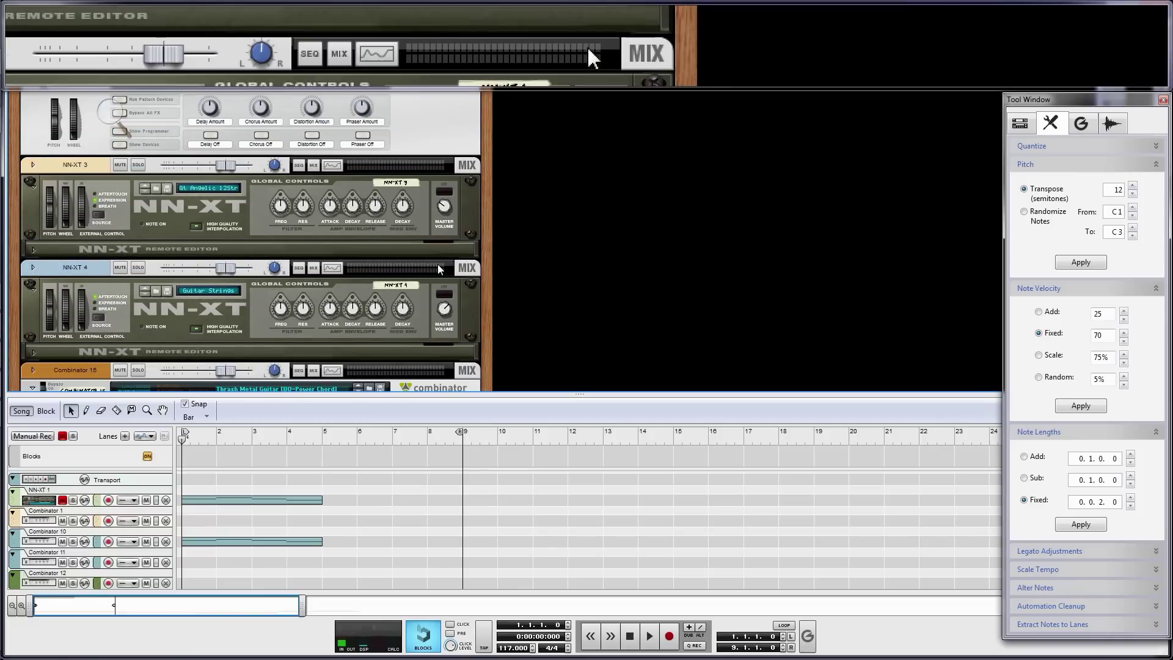
{"action": "scroll", "coordinate": [438, 264], "scroll_direction": "down", "scroll_amount": 15}
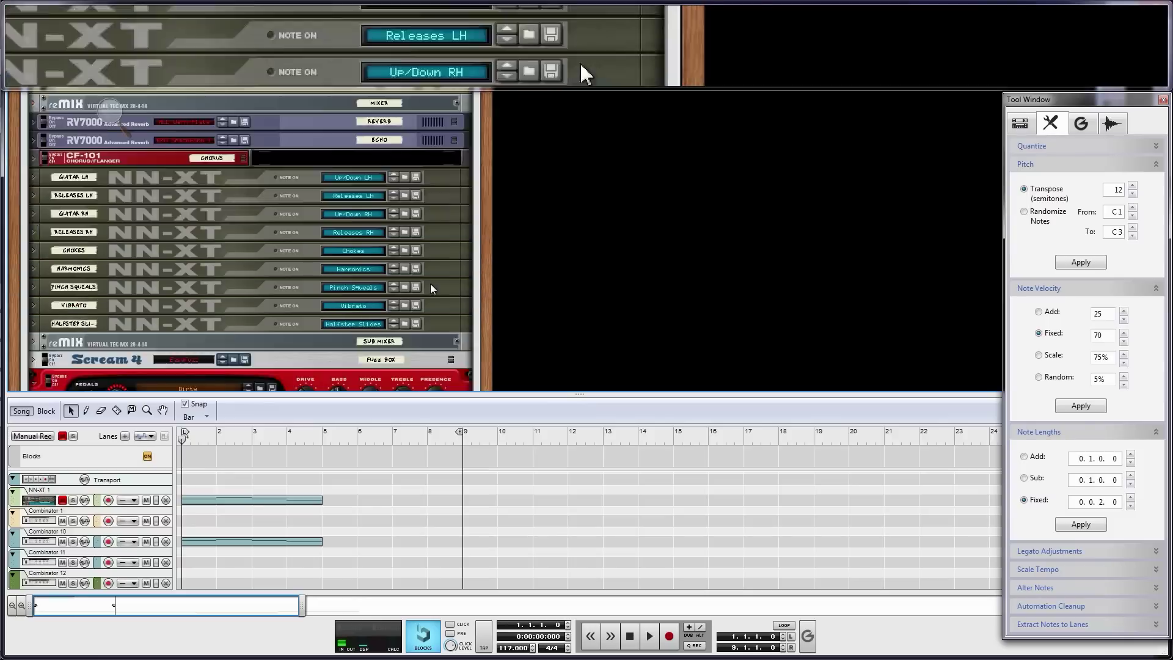
Examine the rack devices from the Shreddage KSW guitar amp and Highland Harps Combinators down to Combinator 24 at the end.
{"action": "scroll", "coordinate": [413, 288], "scroll_direction": "down", "scroll_amount": 6}
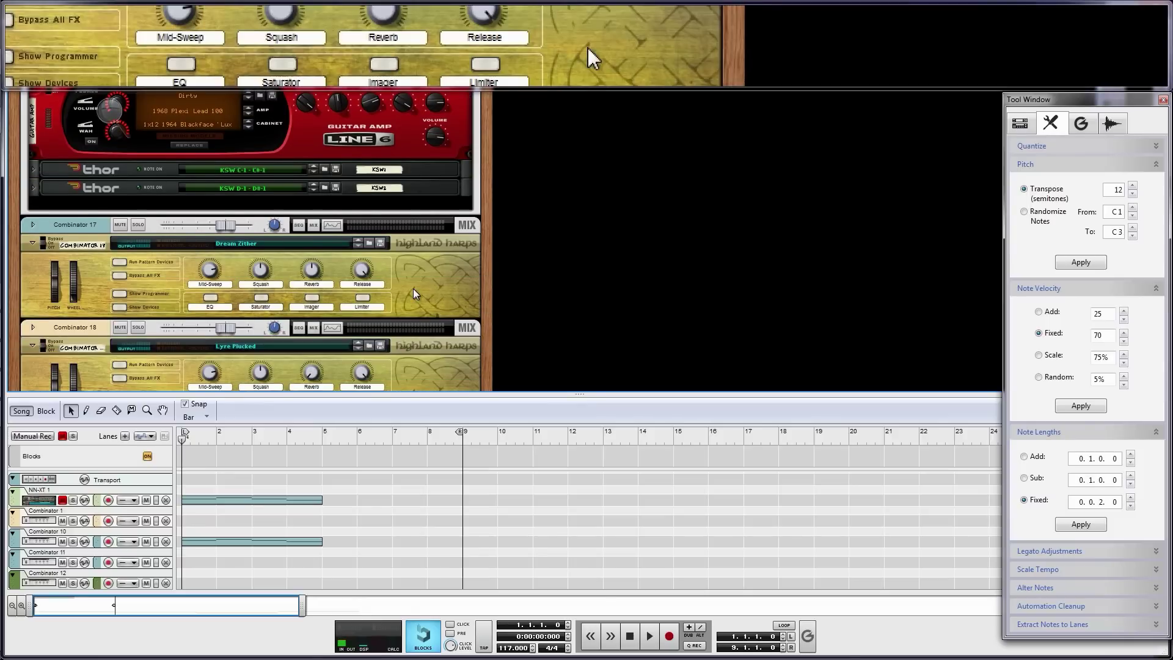
{"action": "scroll", "coordinate": [414, 294], "scroll_direction": "down", "scroll_amount": 3}
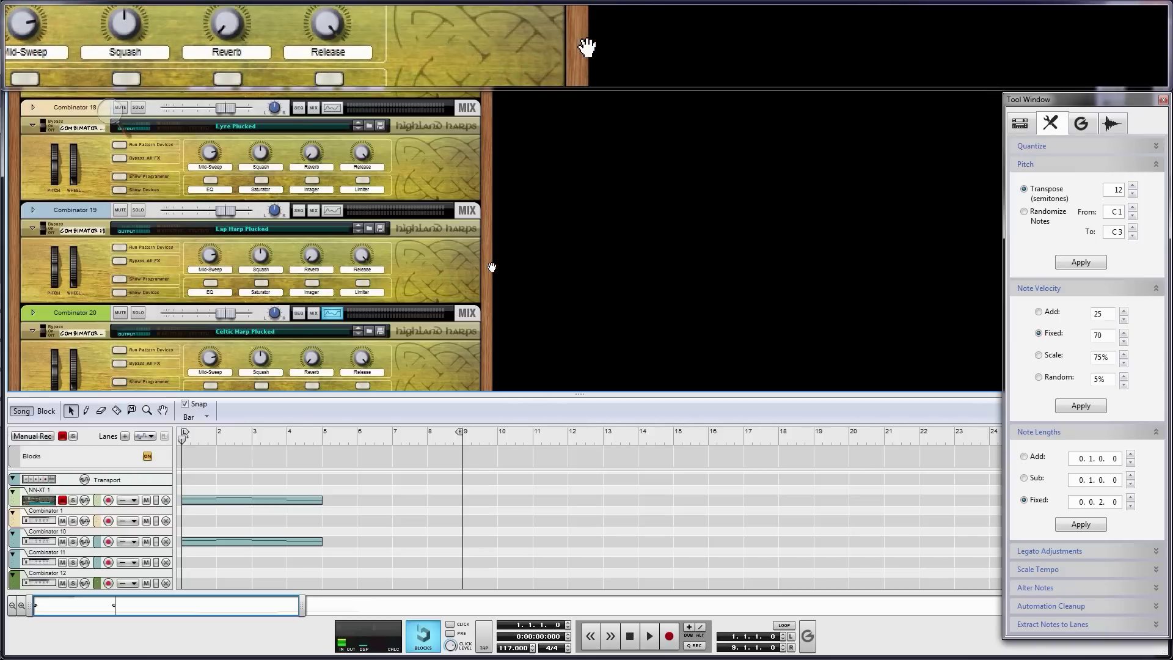
{"action": "scroll", "coordinate": [479, 296], "scroll_direction": "down", "scroll_amount": 5}
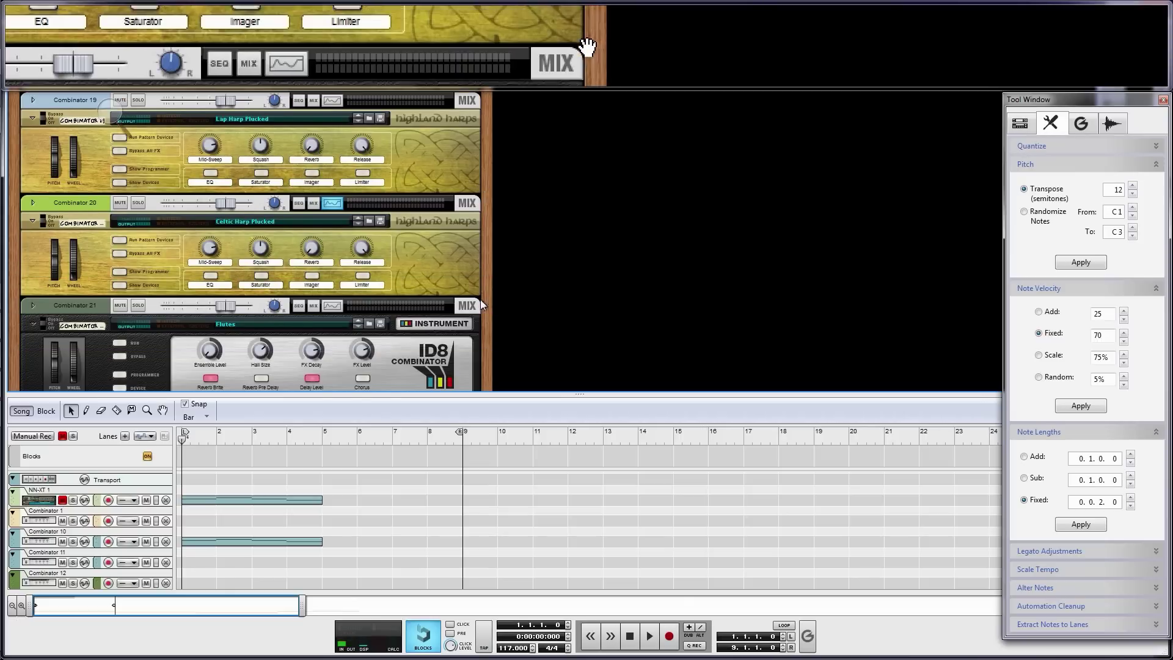
{"action": "scroll", "coordinate": [479, 299], "scroll_direction": "down", "scroll_amount": 3}
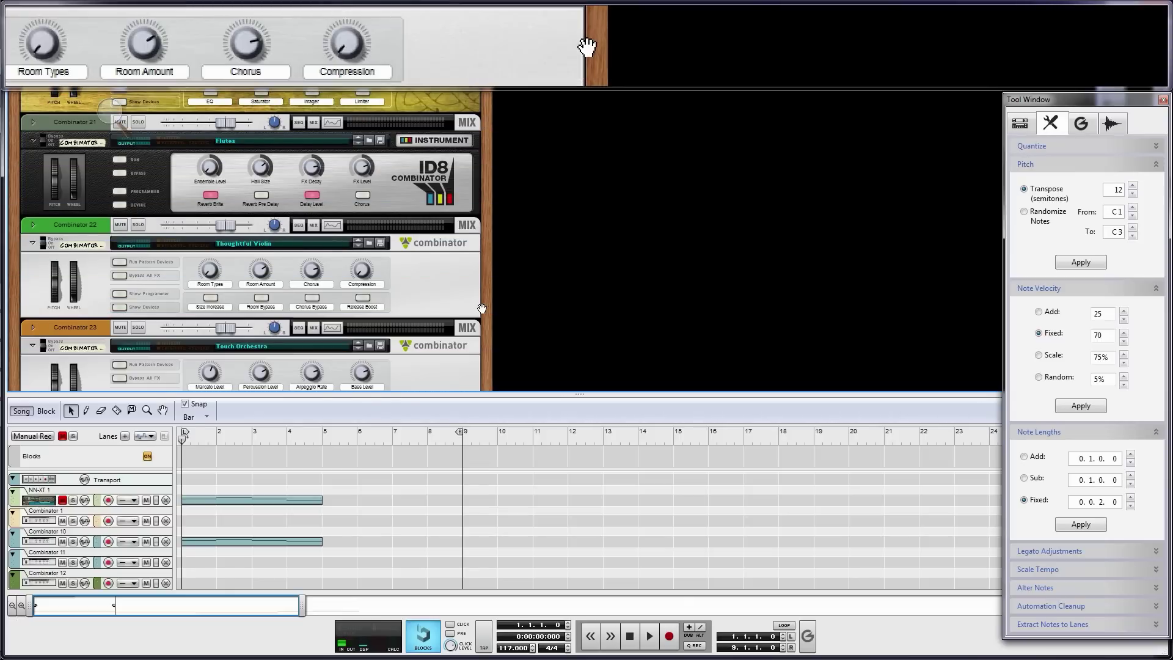
{"action": "scroll", "coordinate": [482, 309], "scroll_direction": "down", "scroll_amount": 2}
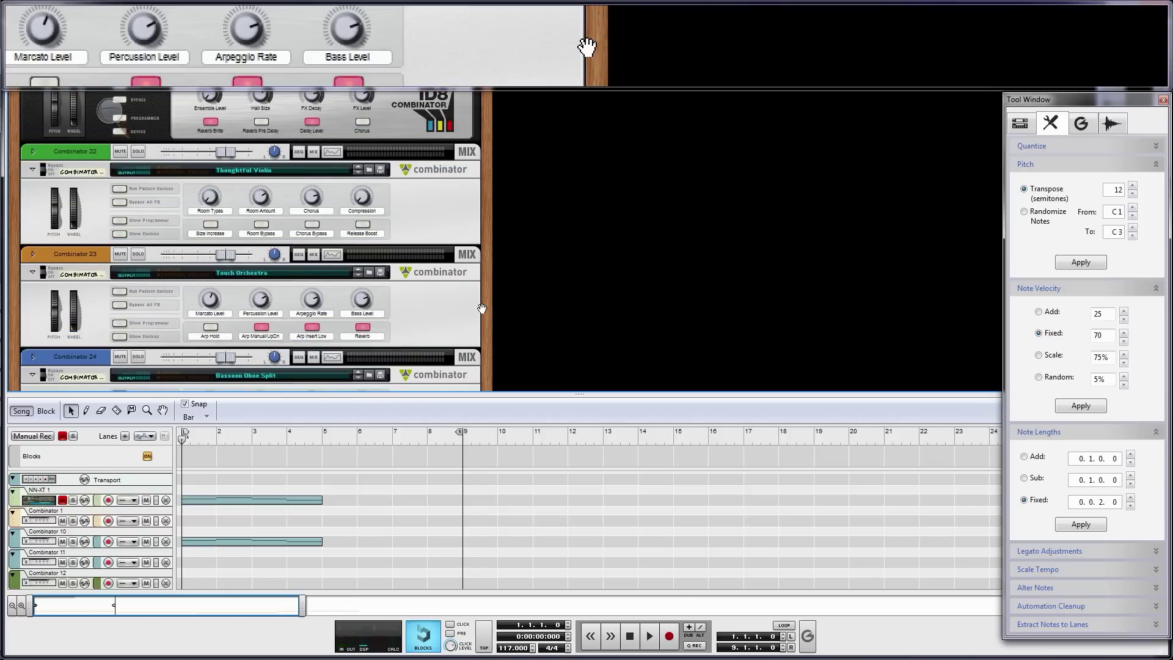
{"action": "scroll", "coordinate": [481, 309], "scroll_direction": "down", "scroll_amount": 3}
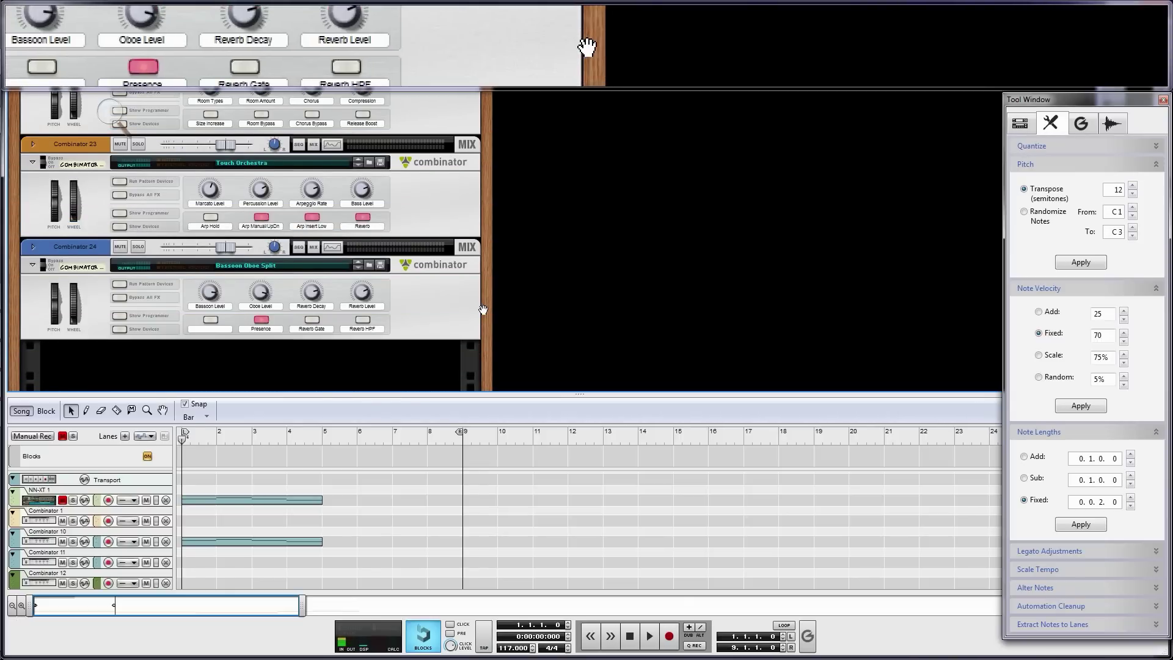
{"action": "scroll", "coordinate": [482, 310], "scroll_direction": "down", "scroll_amount": 2}
Look back up the rack from Combinator 24 to the harp Combinators, and check the start of the sequencer track list.
{"action": "scroll", "coordinate": [483, 310], "scroll_direction": "up", "scroll_amount": 5}
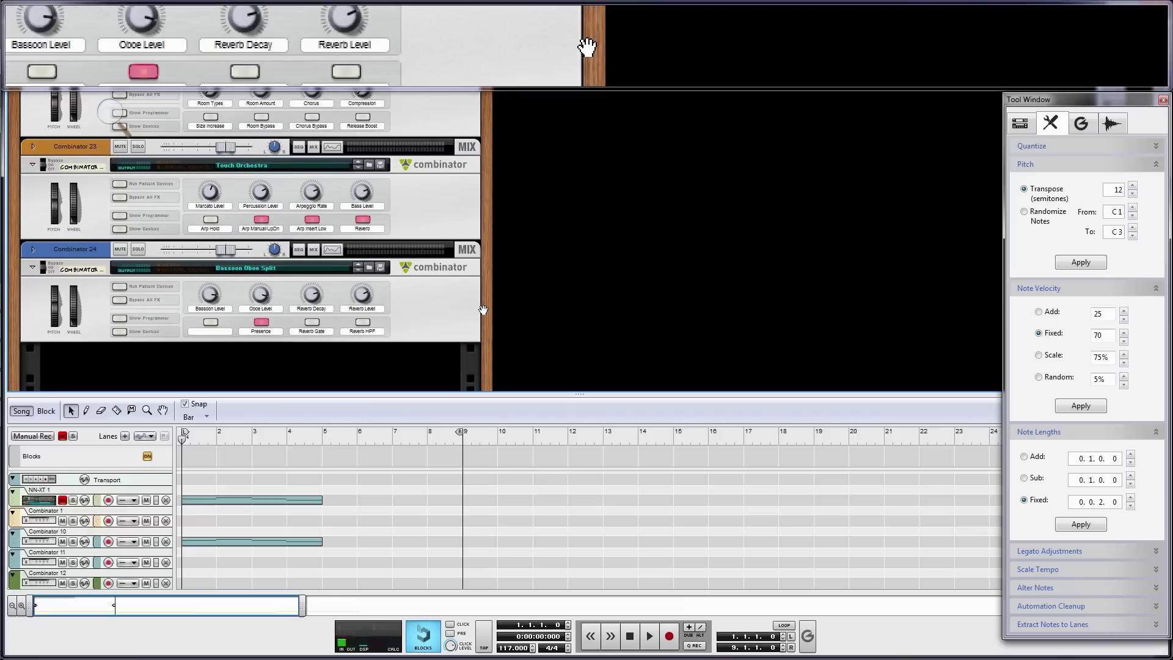
{"action": "scroll", "coordinate": [483, 310], "scroll_direction": "up", "scroll_amount": 5}
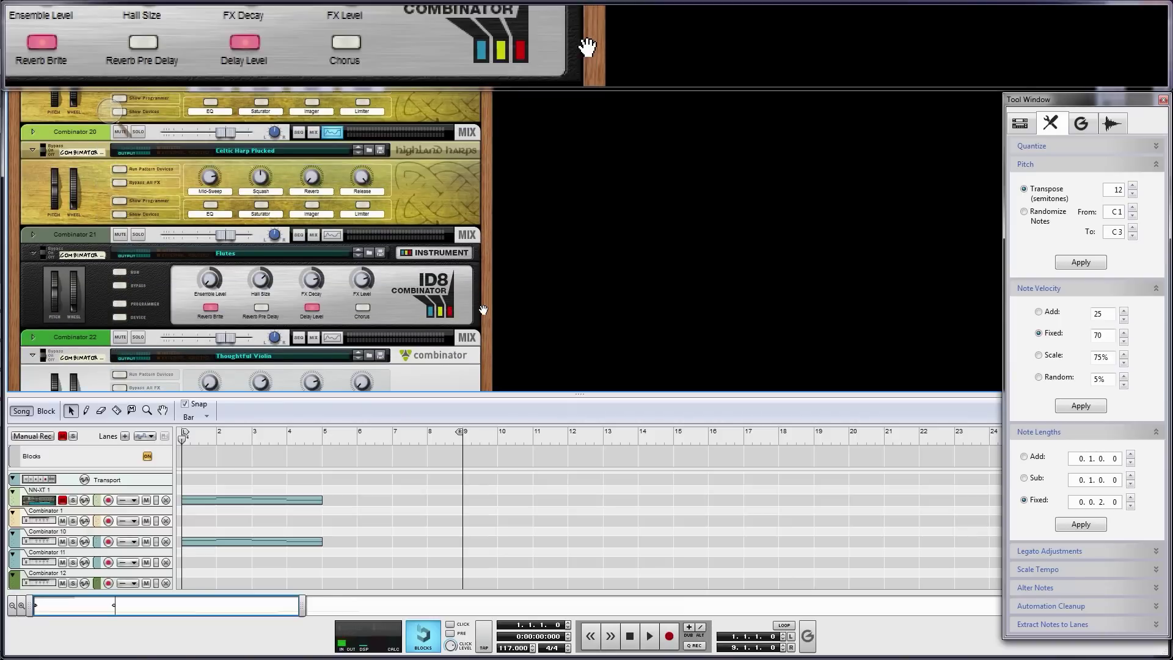
{"action": "scroll", "coordinate": [482, 310], "scroll_direction": "up", "scroll_amount": 4}
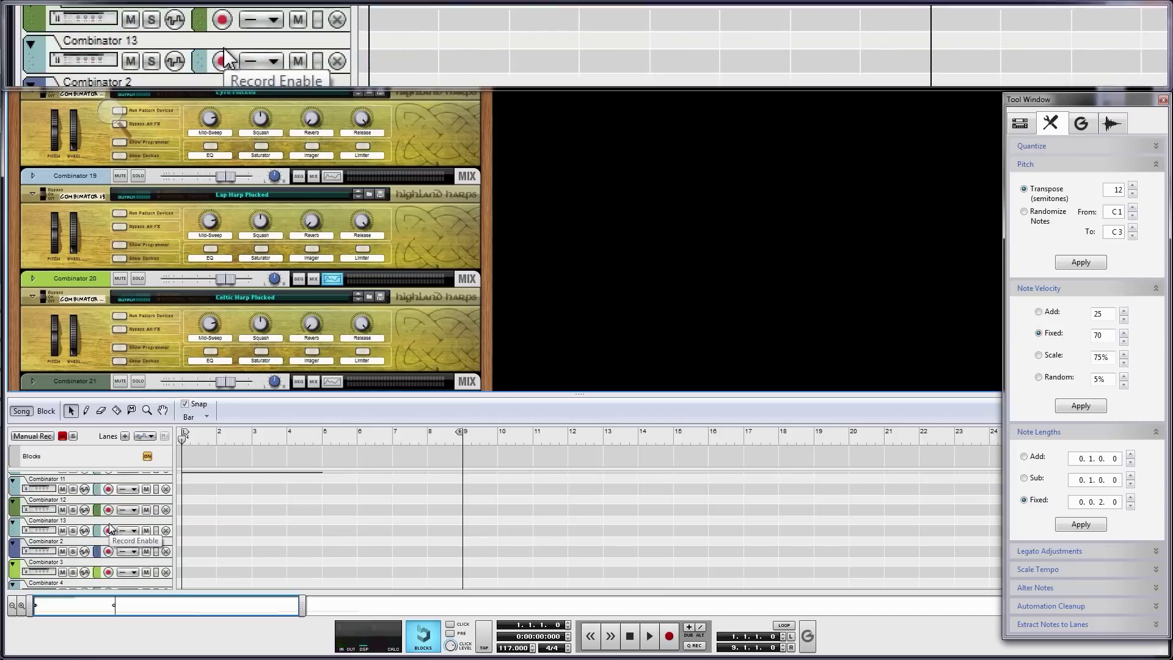
{"action": "scroll", "coordinate": [106, 524], "scroll_direction": "up", "scroll_amount": 2}
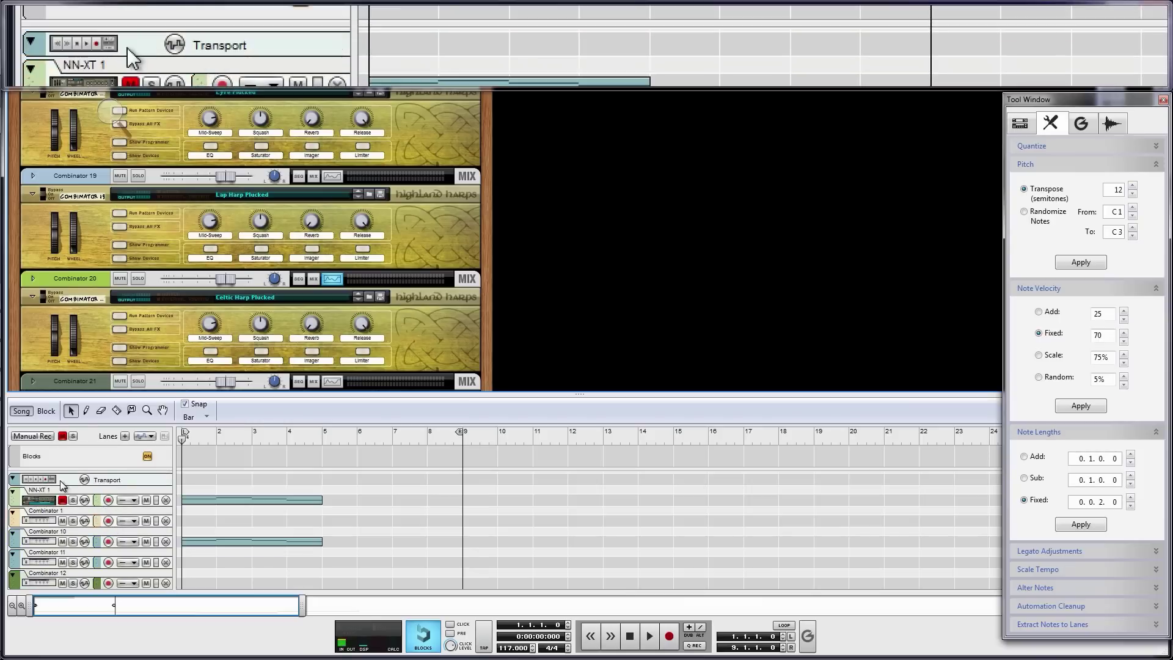
Select the NN-XT 1 track and step through the instrument tracks one by one down to Combinator 24.
{"action": "left_click", "coordinate": [95, 502]}
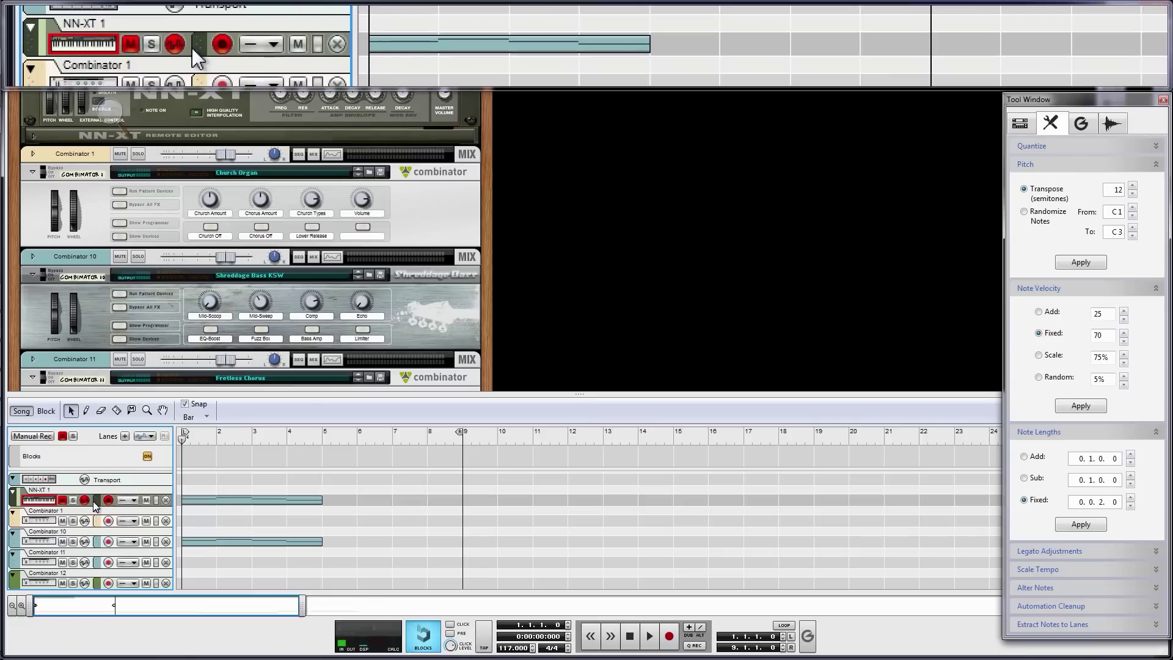
{"action": "key", "text": "Down"}
{"action": "key", "text": "Down"}
{"action": "key", "text": "Down"}
{"action": "key", "text": "Down"}
{"action": "key", "text": "Down"}
{"action": "key", "text": "Down"}
{"action": "key", "text": "Down"}
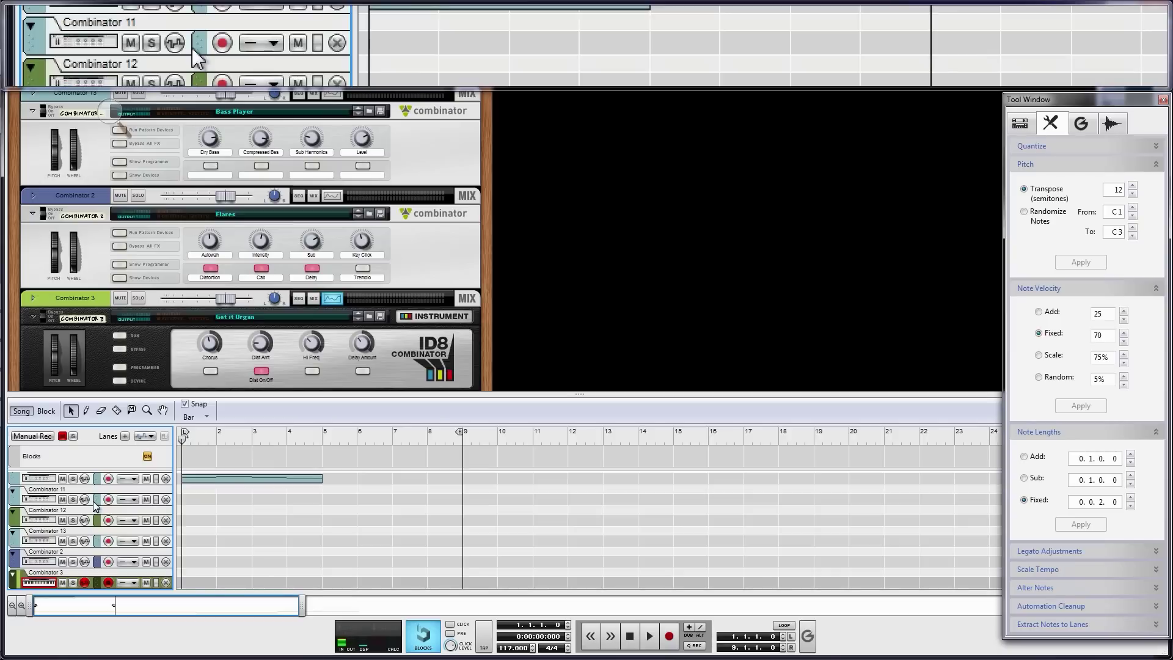
{"action": "scroll", "coordinate": [93, 501], "scroll_direction": "down", "scroll_amount": 3}
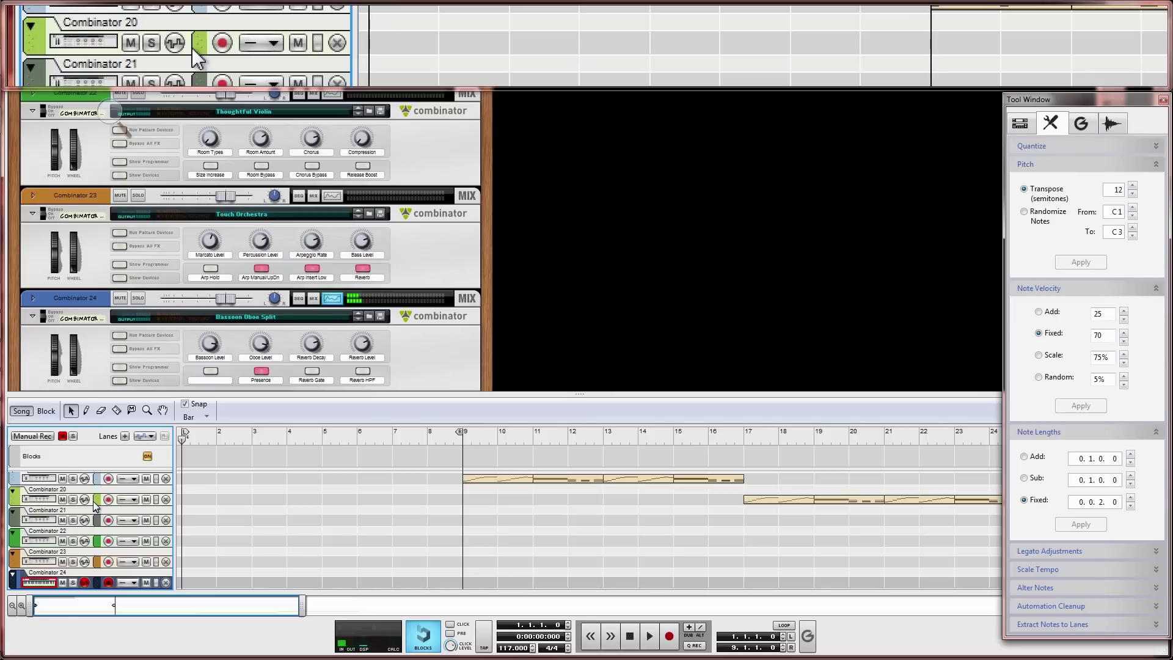
Select the Combinator 21 track holding the Flutes patch.
{"action": "key", "text": "Up"}
{"action": "key", "text": "Up"}
{"action": "key", "text": "Up"}
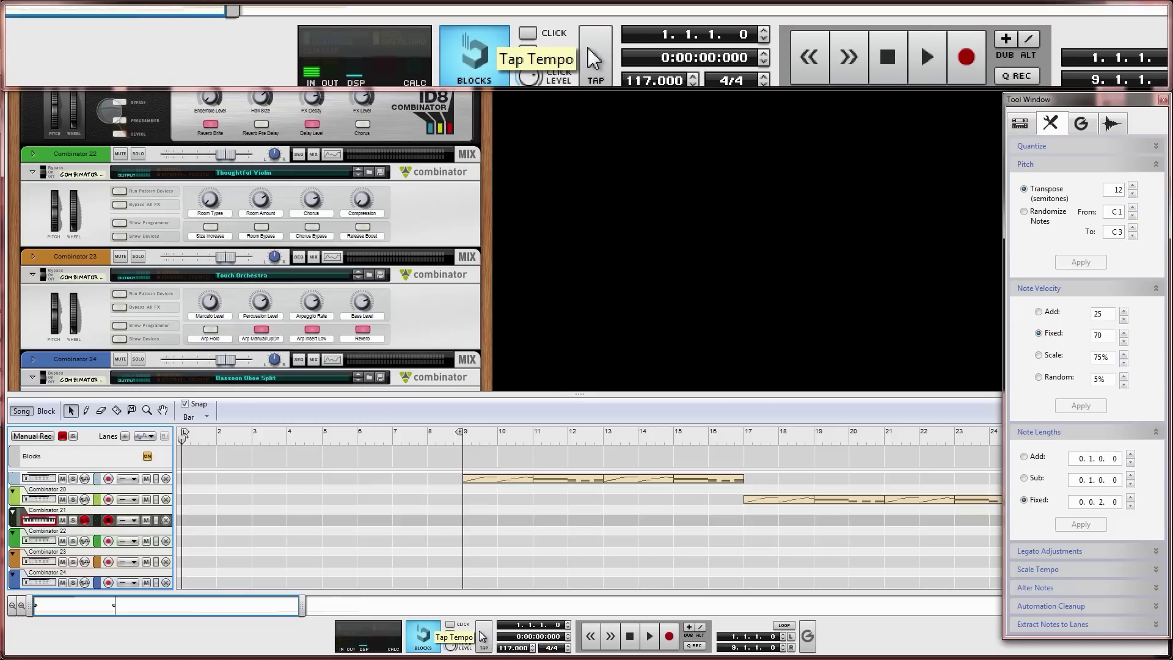
Tap in a song tempo and adjust it to 93 BPM.
{"action": "left_click", "coordinate": [588, 48]}
{"action": "left_click", "coordinate": [588, 48]}
{"action": "left_click", "coordinate": [588, 48]}
{"action": "left_click", "coordinate": [588, 49]}
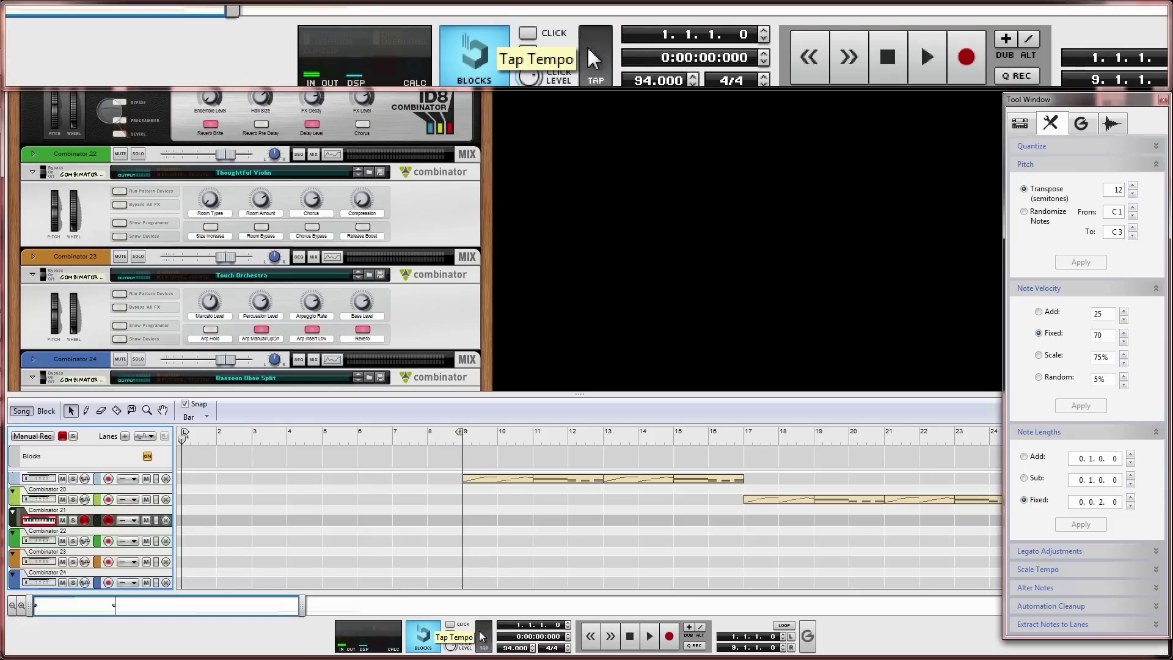
{"action": "left_click", "coordinate": [532, 650]}
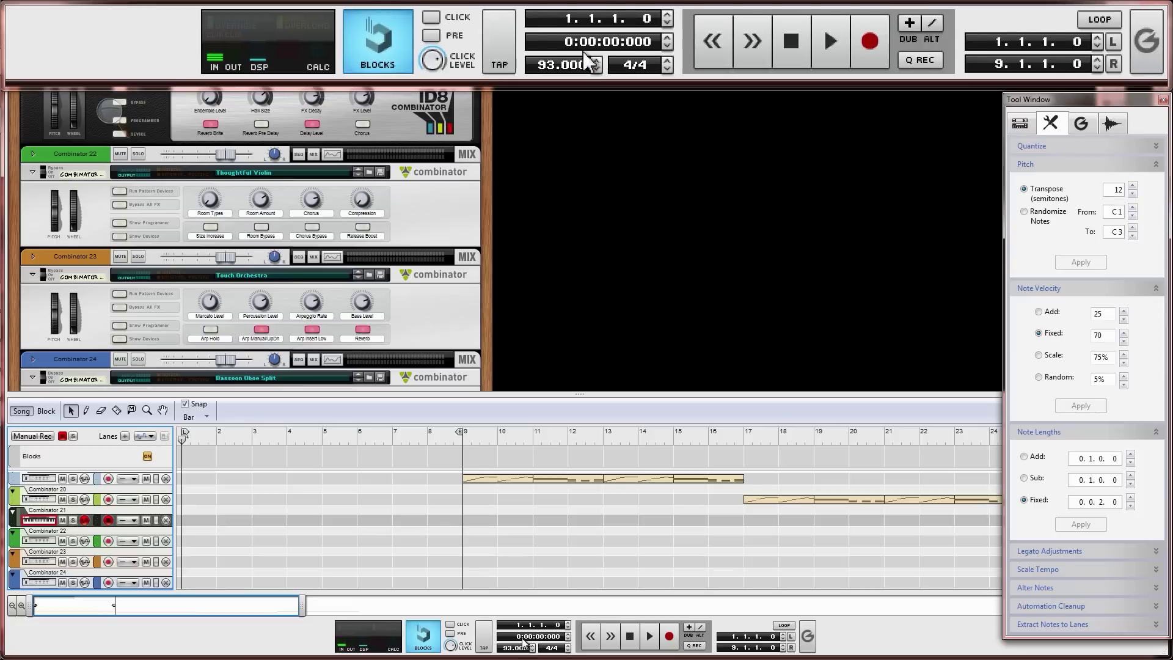
Tap in the song tempo again to reach 96 BPM.
{"action": "left_click", "coordinate": [489, 636]}
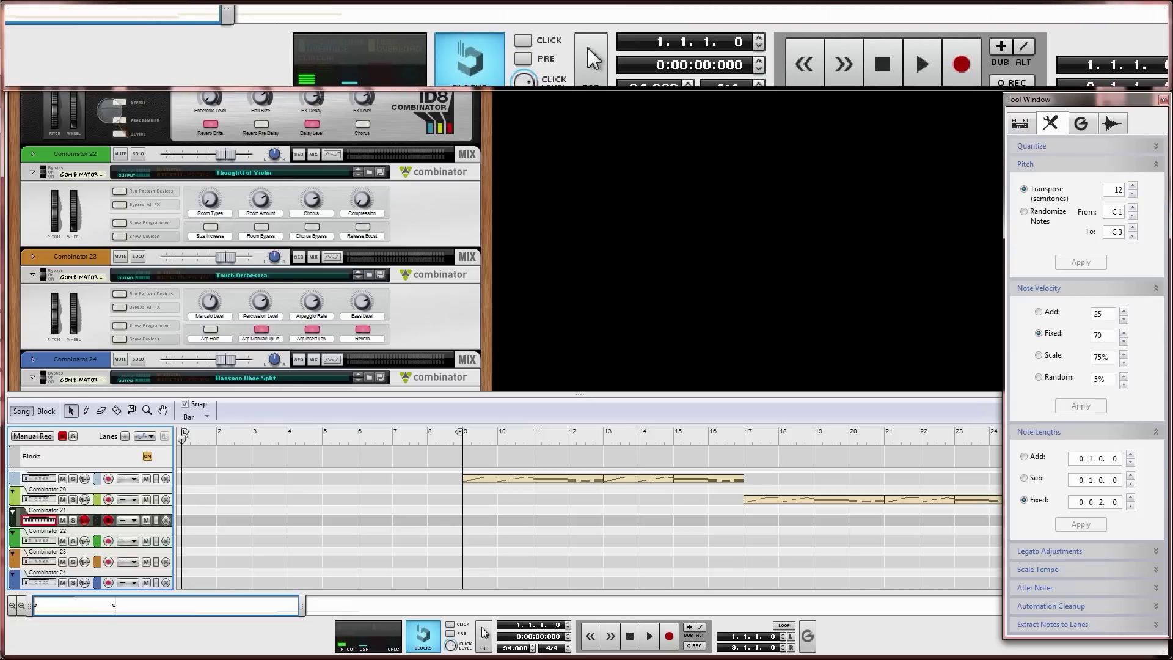
{"action": "left_click", "coordinate": [484, 633]}
{"action": "left_click", "coordinate": [485, 633]}
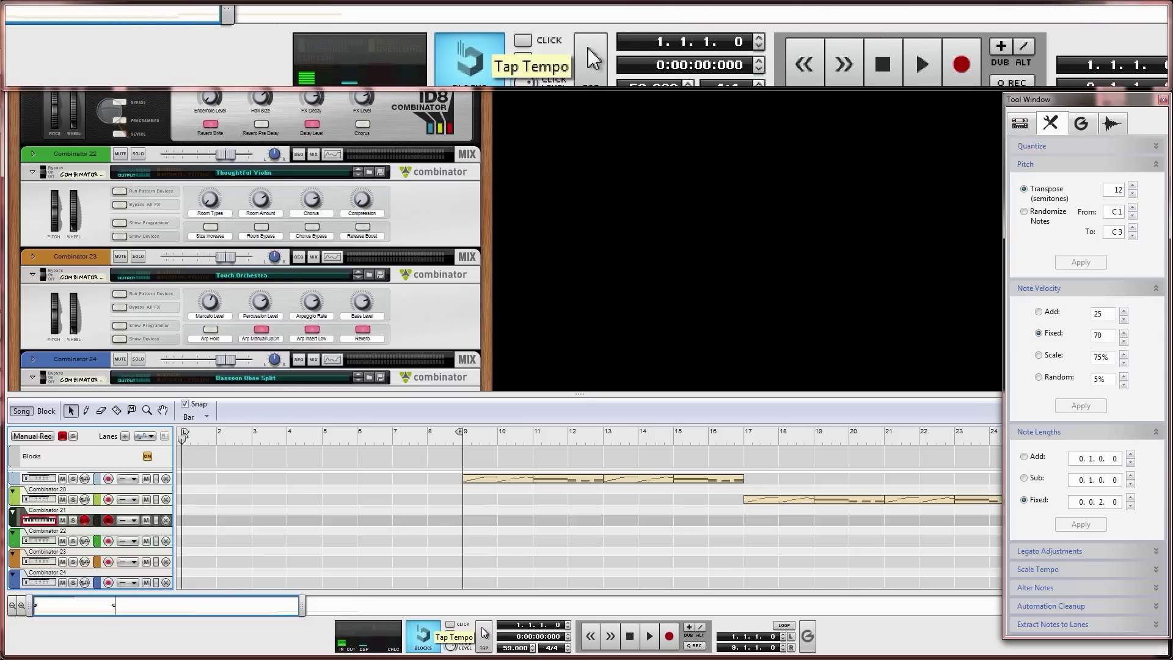
{"action": "left_click", "coordinate": [484, 633]}
{"action": "left_click", "coordinate": [484, 633]}
{"action": "left_click", "coordinate": [485, 633]}
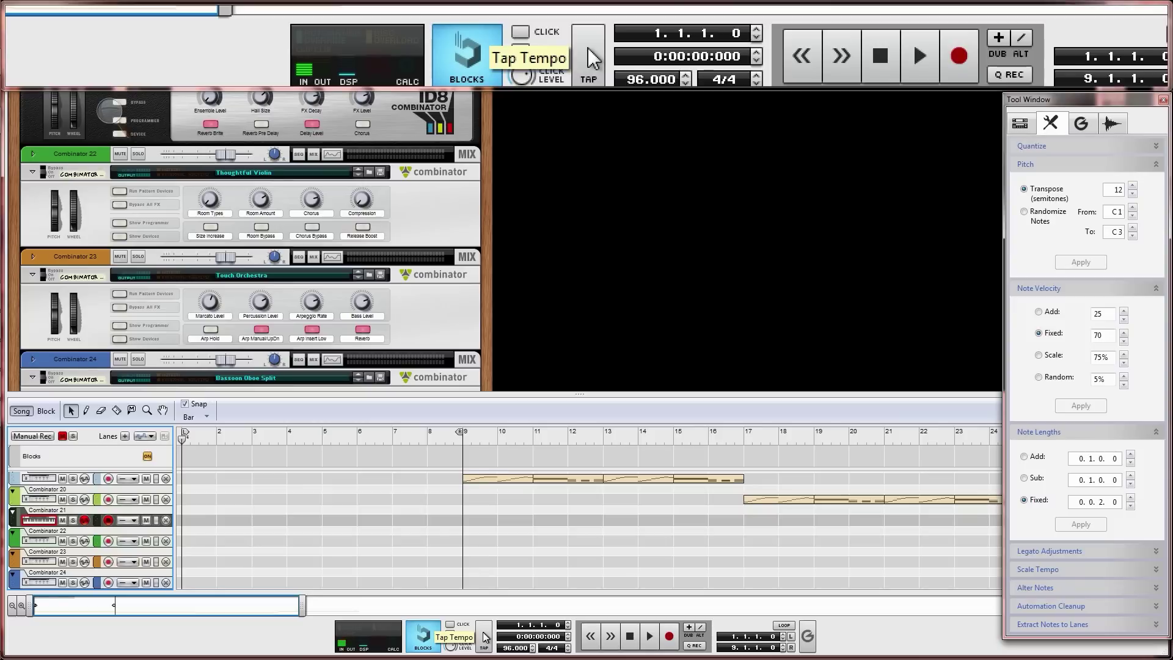
{"action": "left_click", "coordinate": [484, 648]}
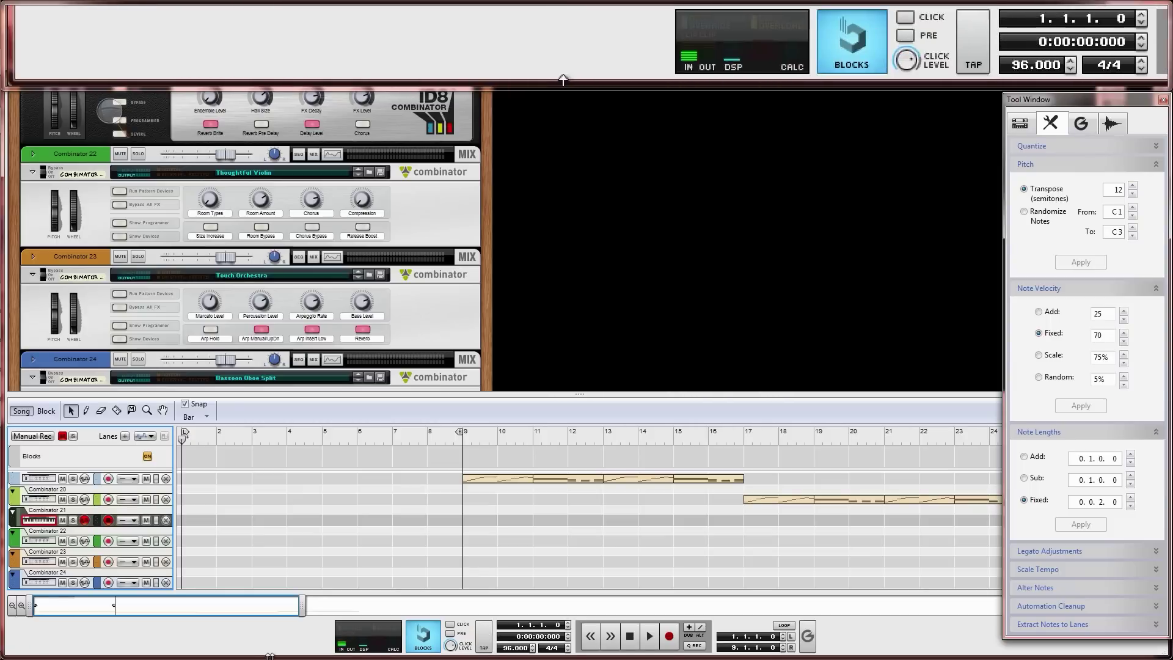
Rename the Combinator 21 track as "Flalta da Ilusão".
{"action": "double_click", "coordinate": [43, 516]}
{"action": "key", "text": "Return"}
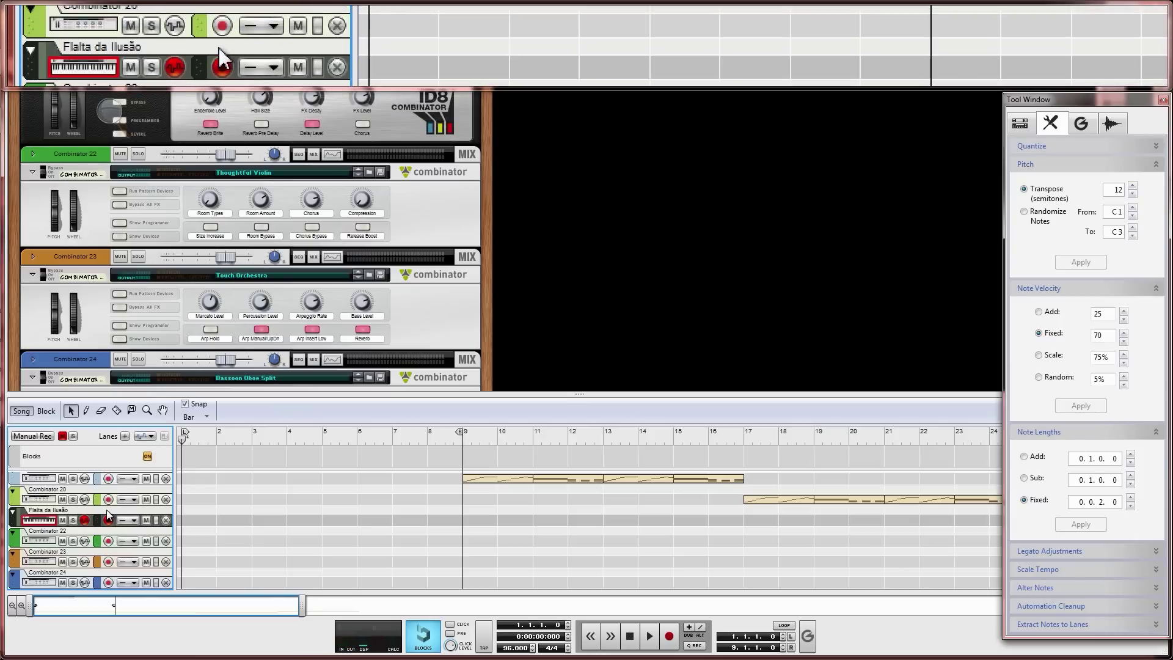
In the #JA.reason song, set the tempo to 96 BPM and return the song position to the start.
{"action": "key", "text": "alt+Tab"}
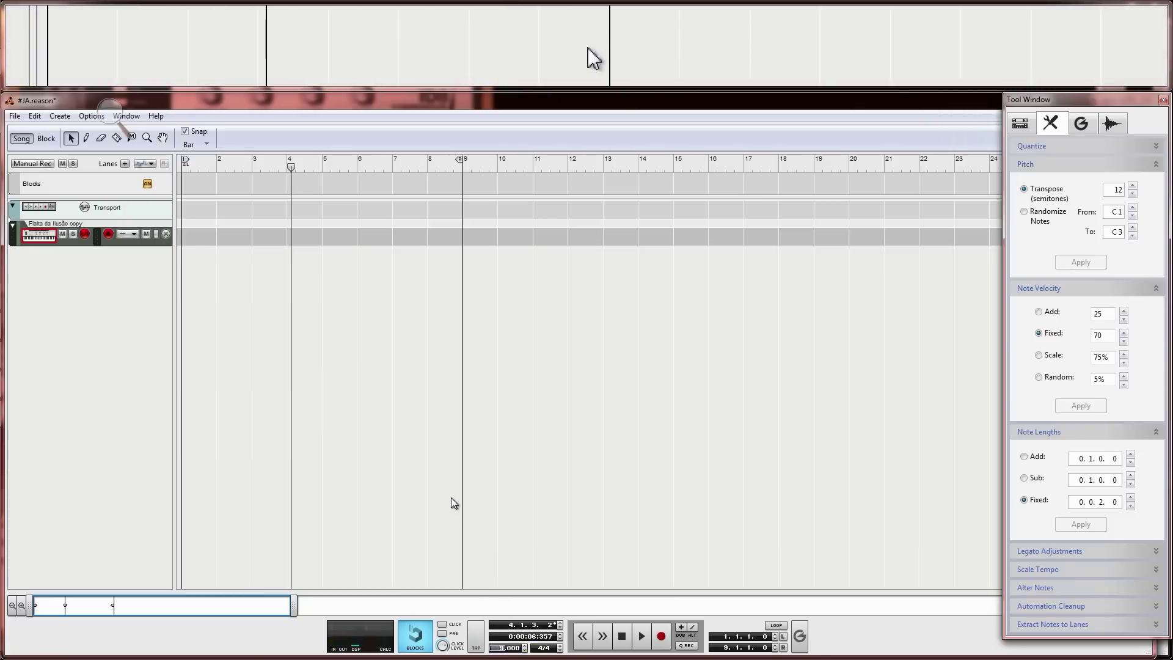
{"action": "key", "text": "Return"}
{"action": "left_click", "coordinate": [451, 497]}
{"action": "key", "text": "Home"}
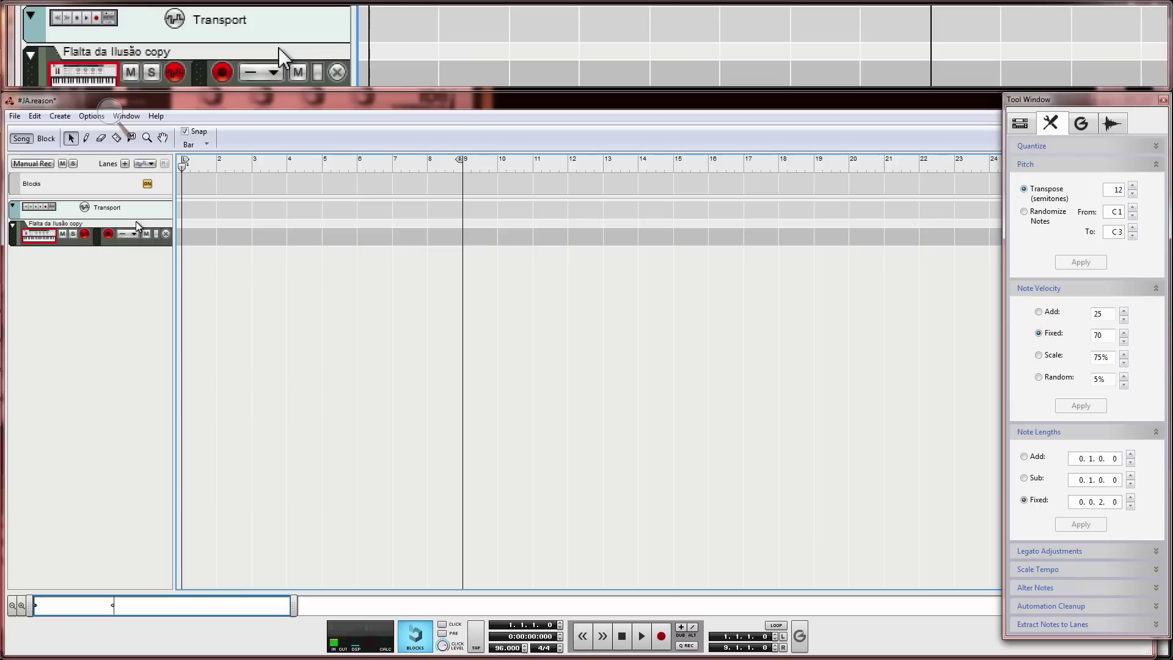
Open the On-screen Piano Keys over the sequencer and audition single notes in octave 3 on the Flalta da Ilusão copy track.
{"action": "key", "text": "F4"}
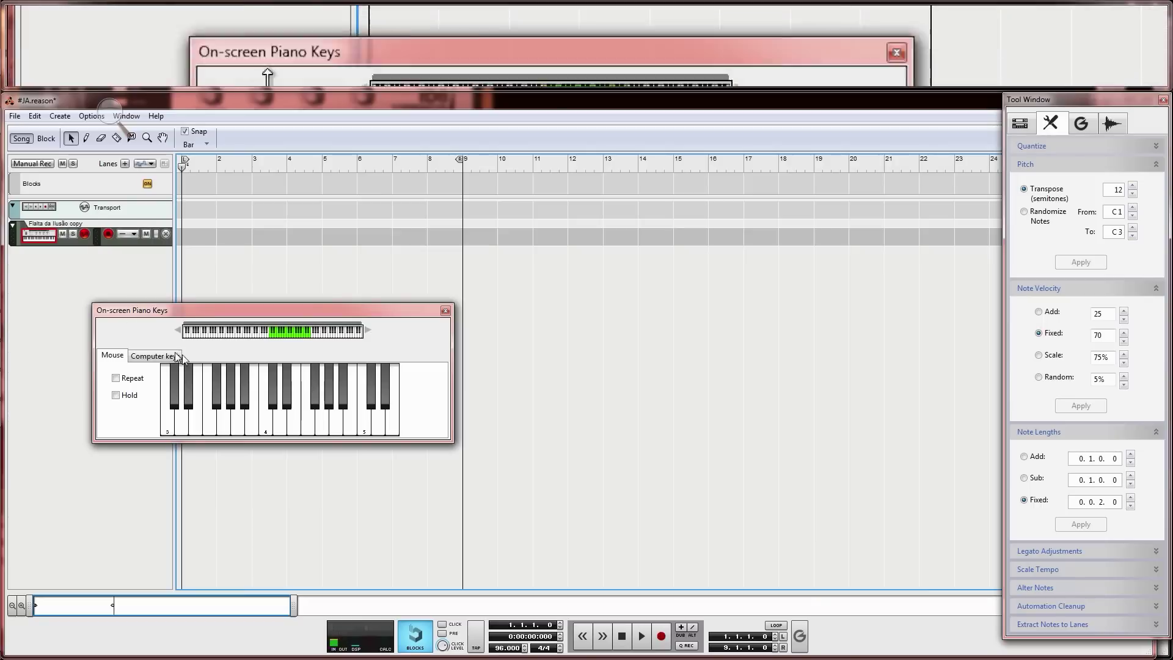
{"action": "left_click_drag", "start_coordinate": [289, 311], "coordinate": [472, 299]}
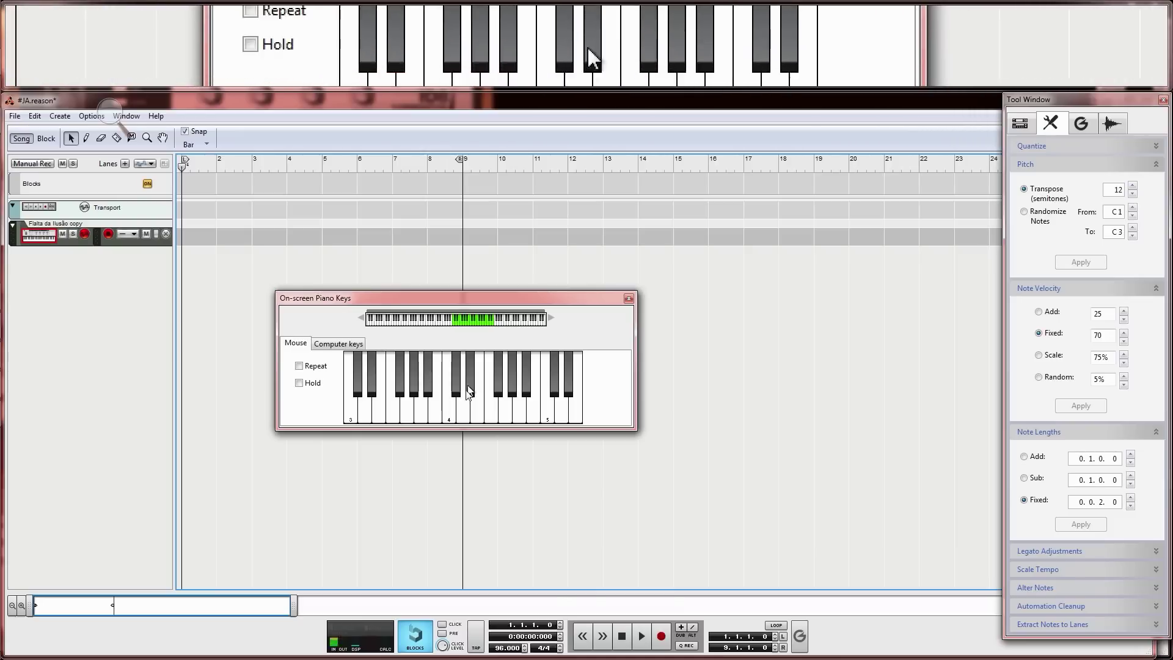
{"action": "left_click", "coordinate": [360, 393]}
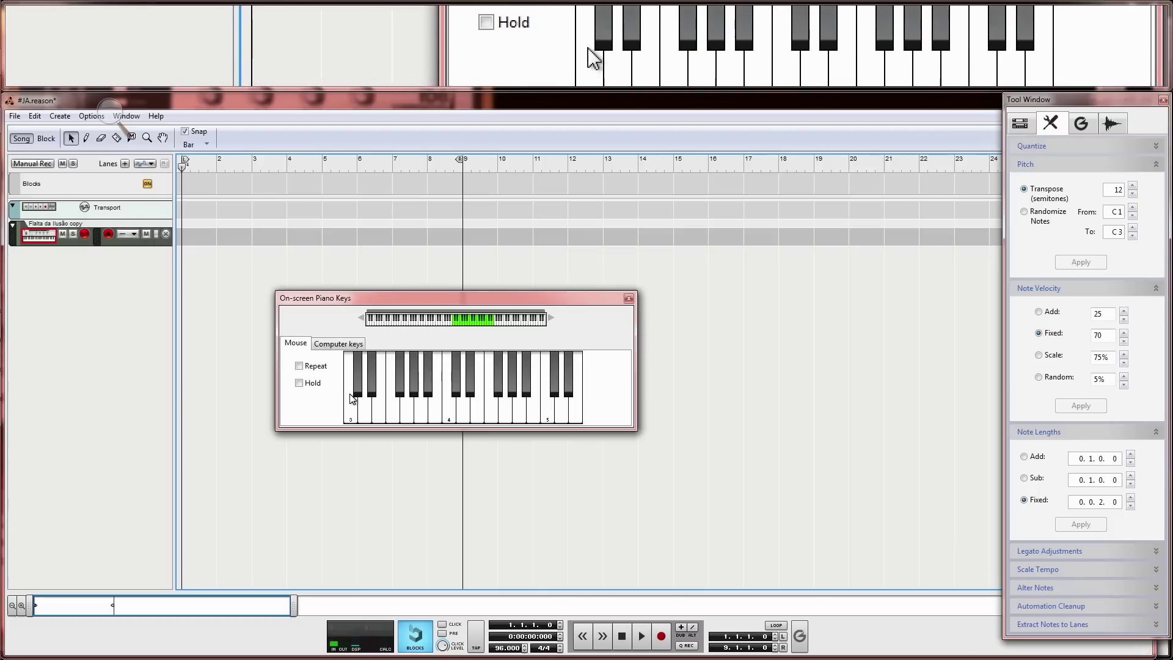
{"action": "left_click", "coordinate": [385, 409]}
{"action": "left_click", "coordinate": [387, 407]}
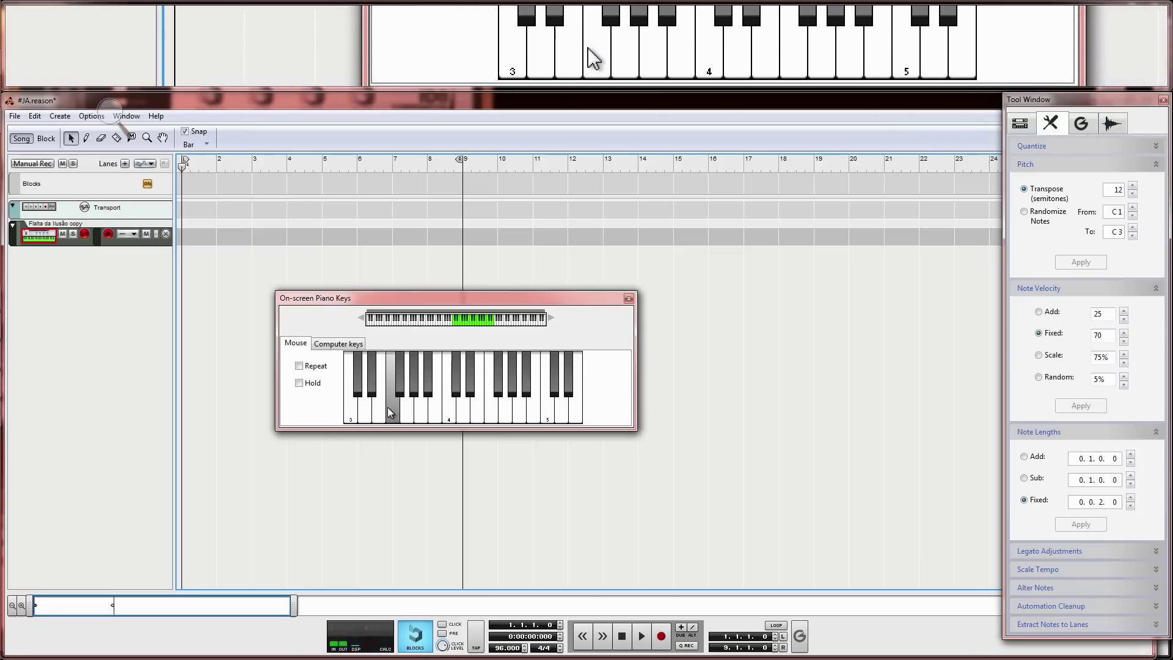
{"action": "left_click", "coordinate": [381, 409]}
{"action": "left_click", "coordinate": [392, 416]}
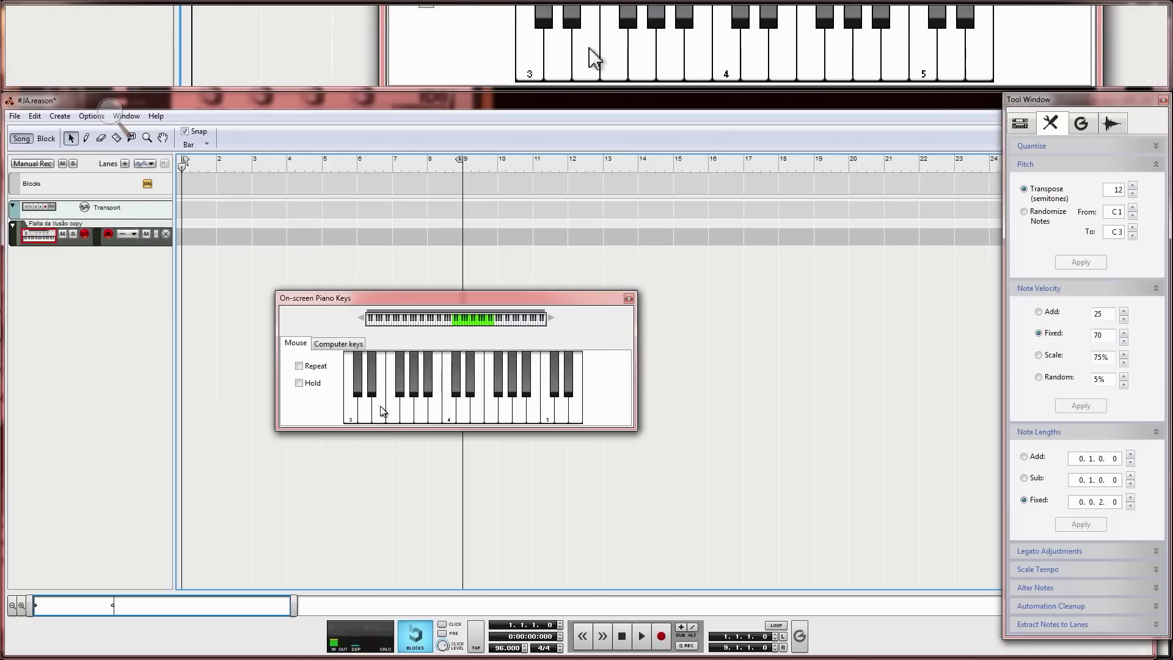
{"action": "left_click", "coordinate": [380, 406]}
{"action": "left_click", "coordinate": [379, 413]}
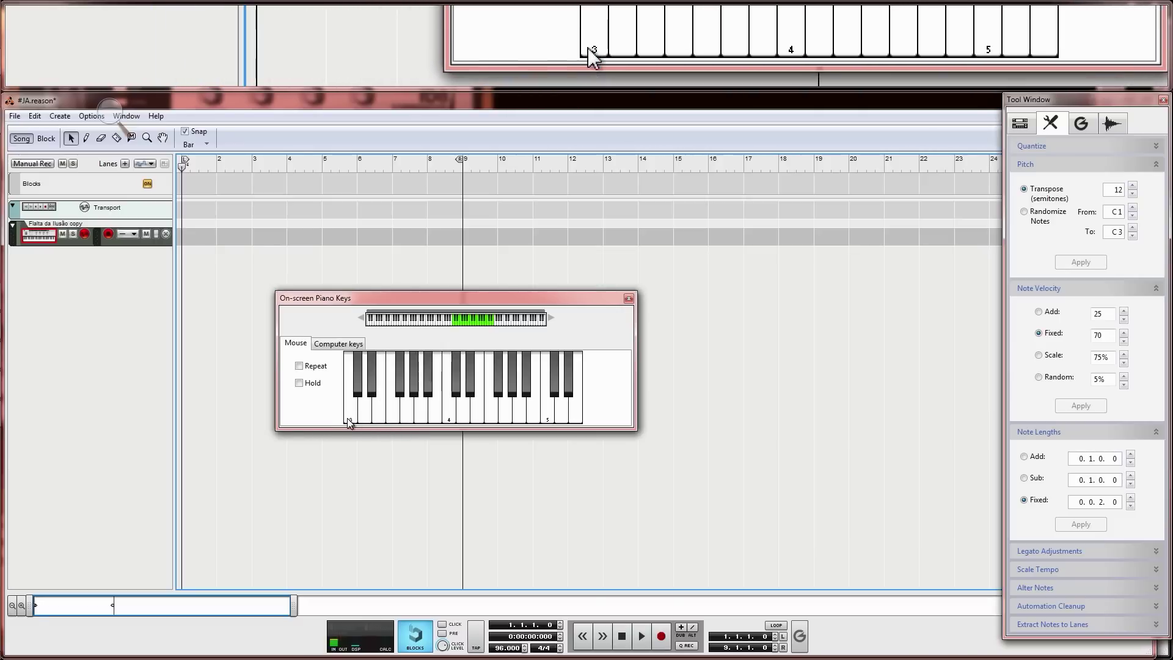
Audition a sweep up from octave 3 and a short melody around C4 with the flute track's on-screen keys.
{"action": "left_click_drag", "start_coordinate": [358, 409], "coordinate": [476, 408]}
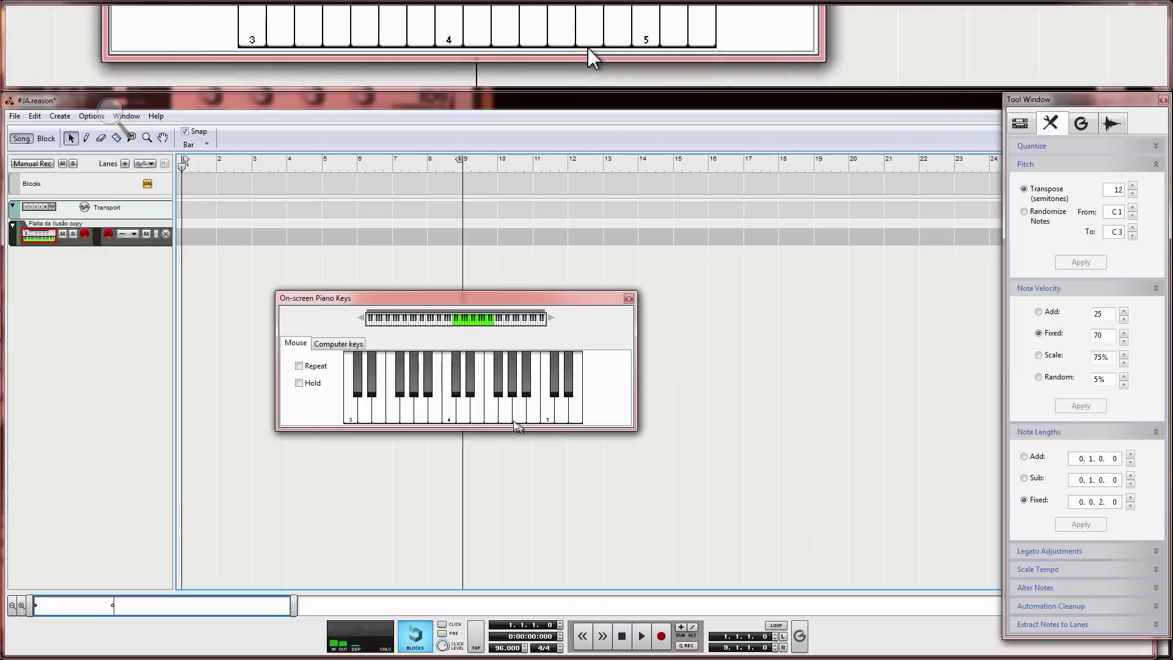
{"action": "left_click", "coordinate": [461, 407]}
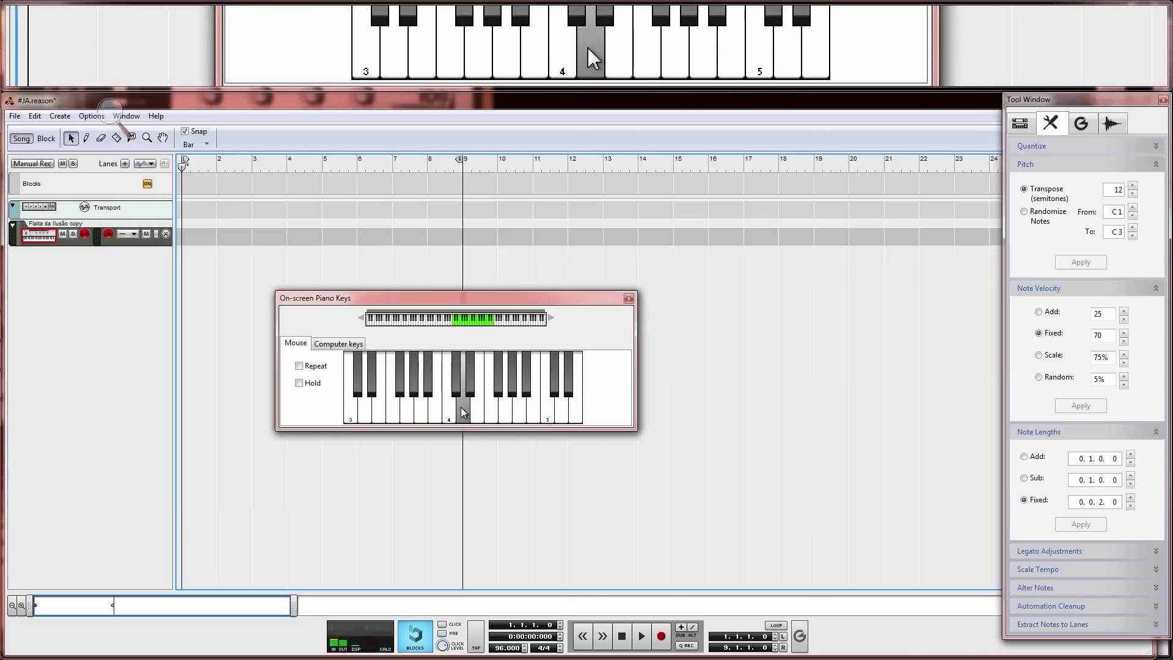
{"action": "left_click", "coordinate": [492, 411]}
{"action": "left_click", "coordinate": [478, 411]}
{"action": "left_click", "coordinate": [451, 412]}
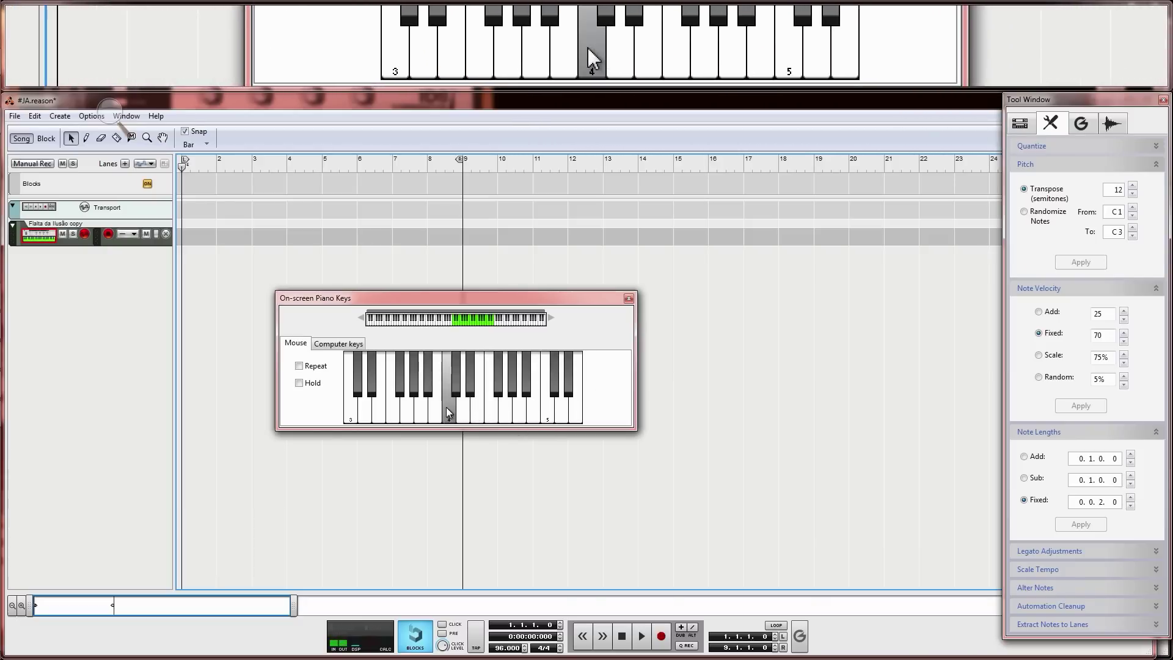
{"action": "left_click", "coordinate": [434, 408]}
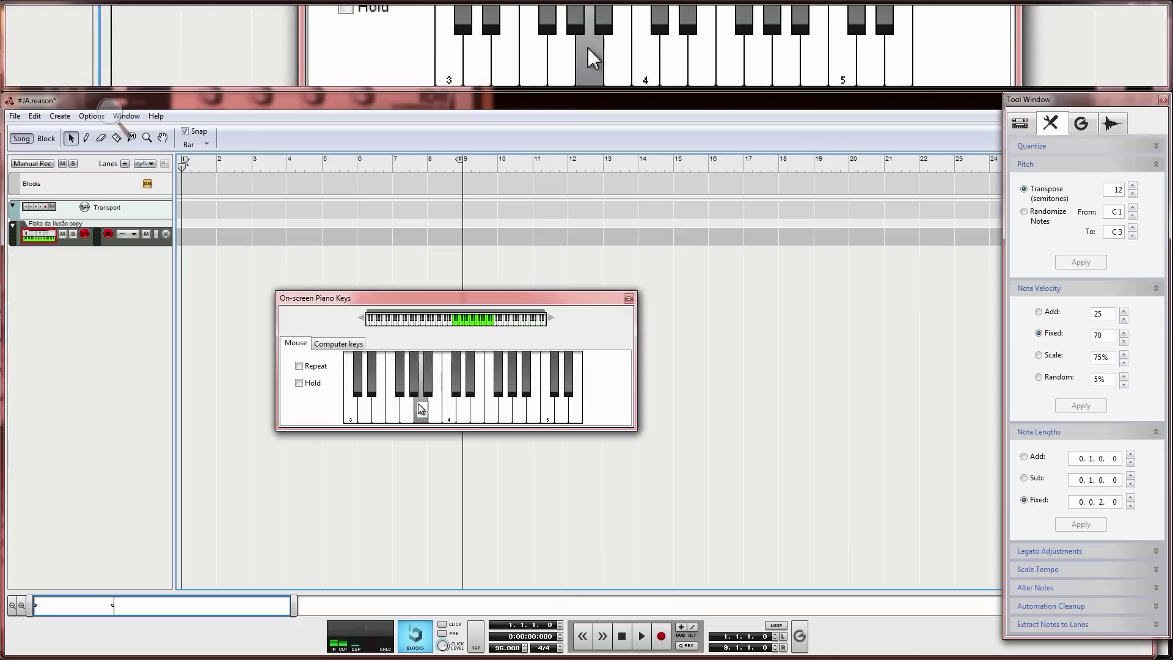
{"action": "left_click", "coordinate": [420, 411]}
{"action": "left_click", "coordinate": [450, 411]}
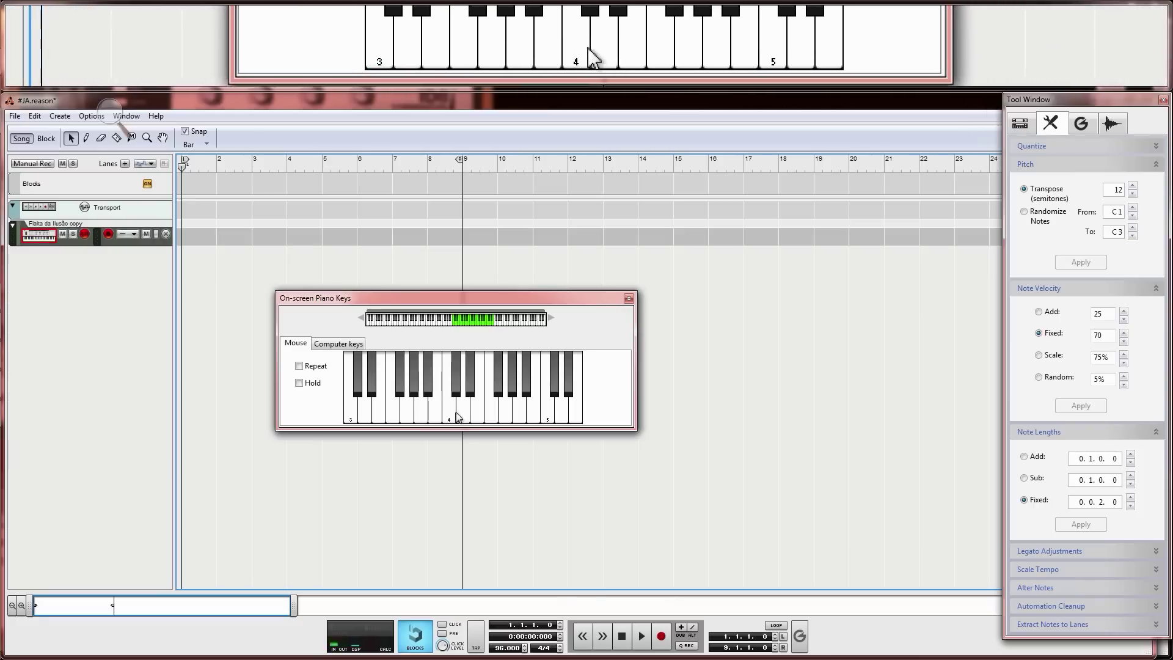
{"action": "left_click", "coordinate": [467, 407]}
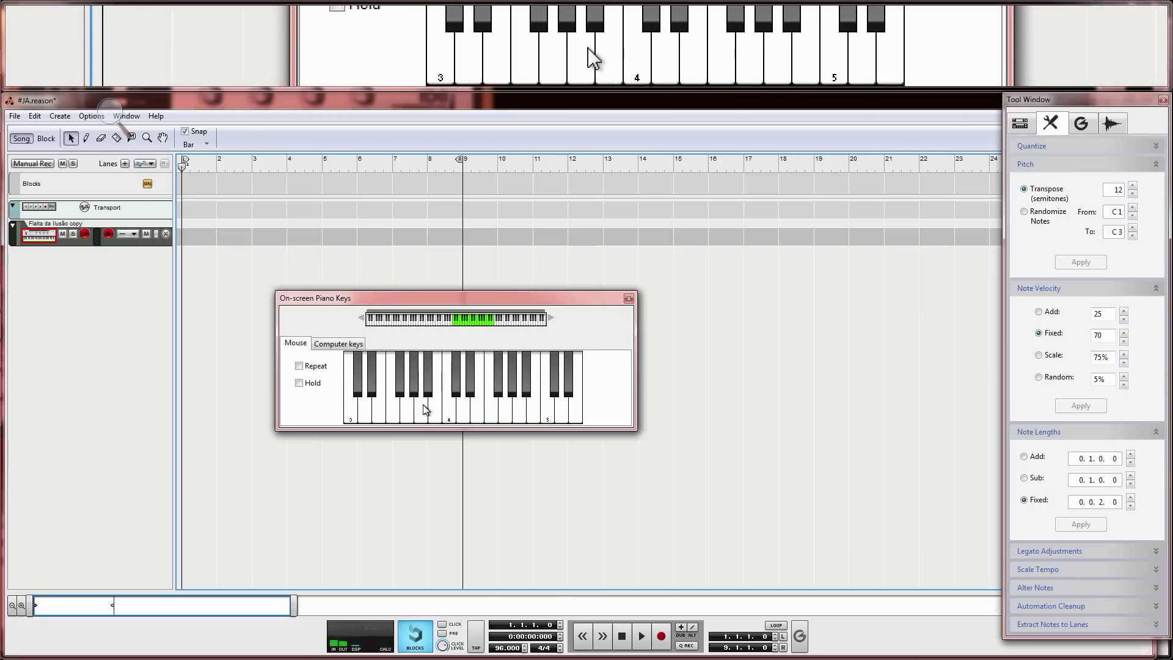
Audition flute melody notes between G3 and D4 on the on-screen piano keys.
{"action": "left_click", "coordinate": [443, 411]}
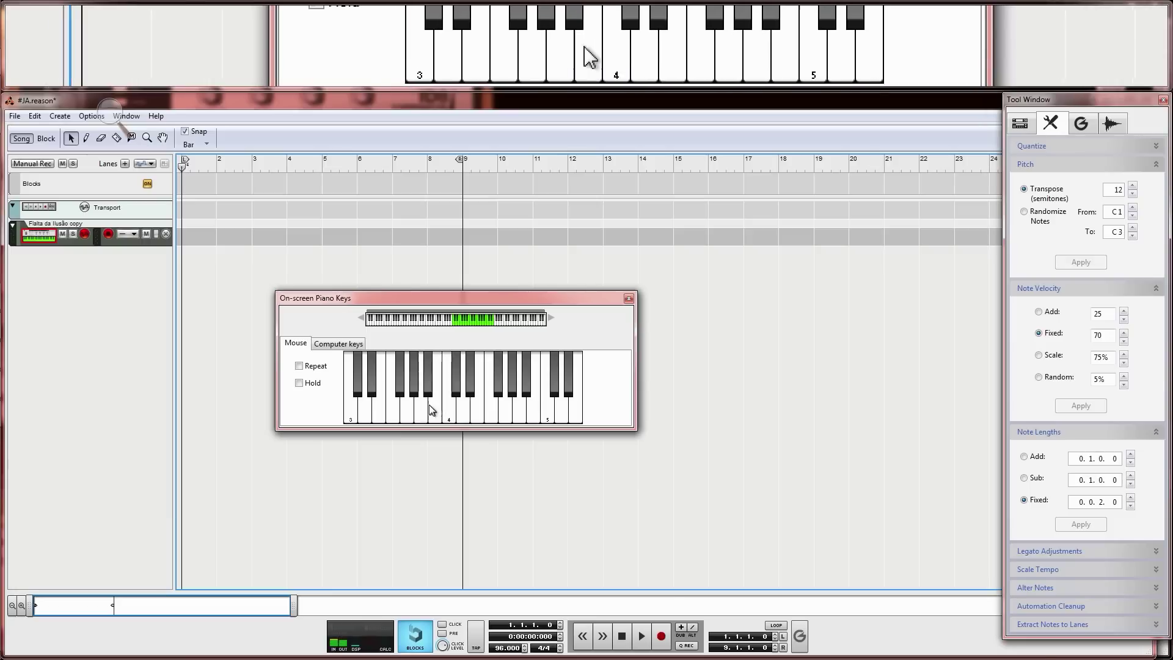
{"action": "left_click", "coordinate": [422, 409]}
{"action": "left_click", "coordinate": [408, 412]}
{"action": "left_click", "coordinate": [462, 404]}
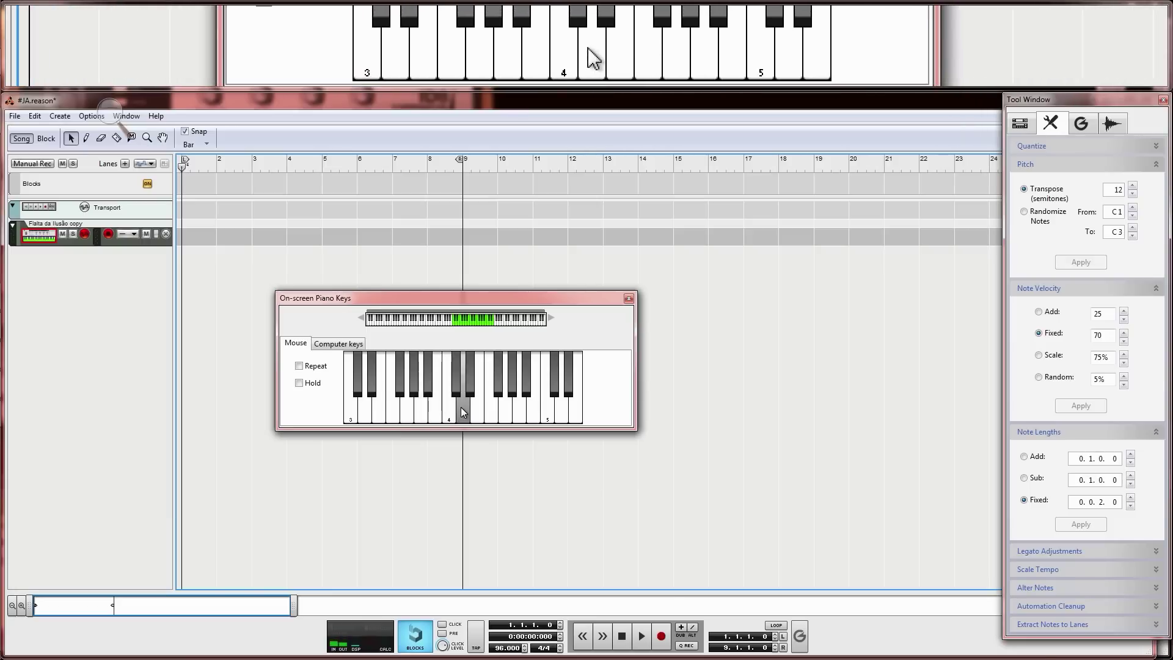
{"action": "left_click", "coordinate": [421, 406]}
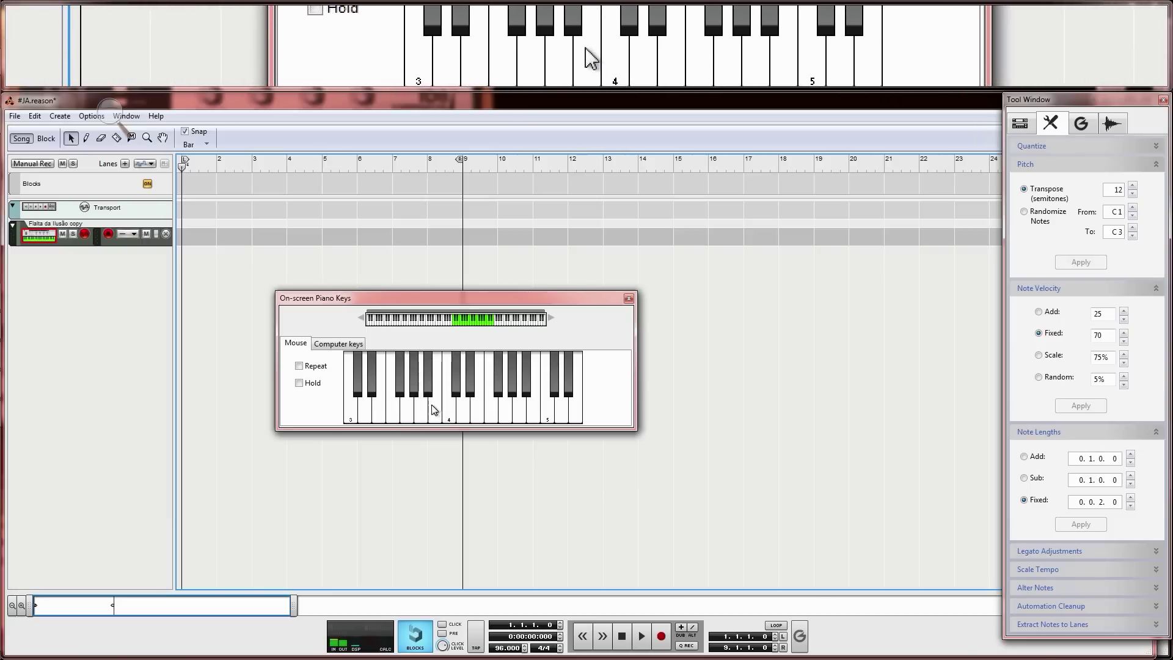
{"action": "left_click", "coordinate": [435, 408]}
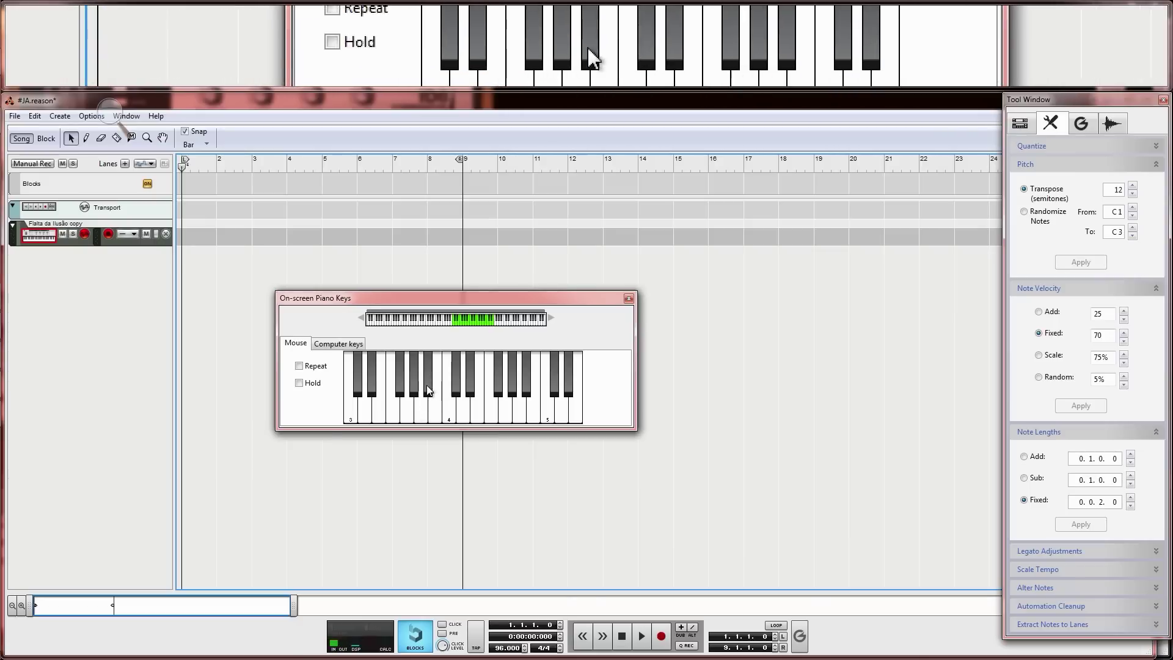
Audition a rising phrase through A3, C4, D4 and E4 with the flute, ending back on A3.
{"action": "left_click", "coordinate": [423, 407]}
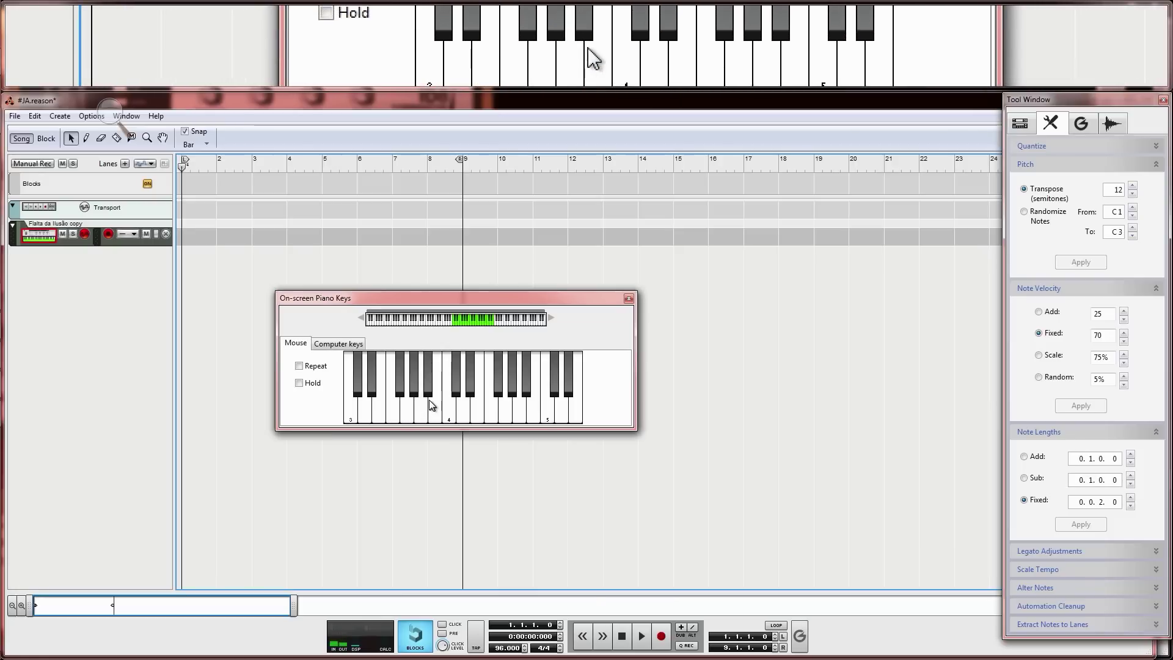
{"action": "left_click", "coordinate": [447, 404]}
{"action": "left_click", "coordinate": [462, 406]}
{"action": "left_click", "coordinate": [471, 407]}
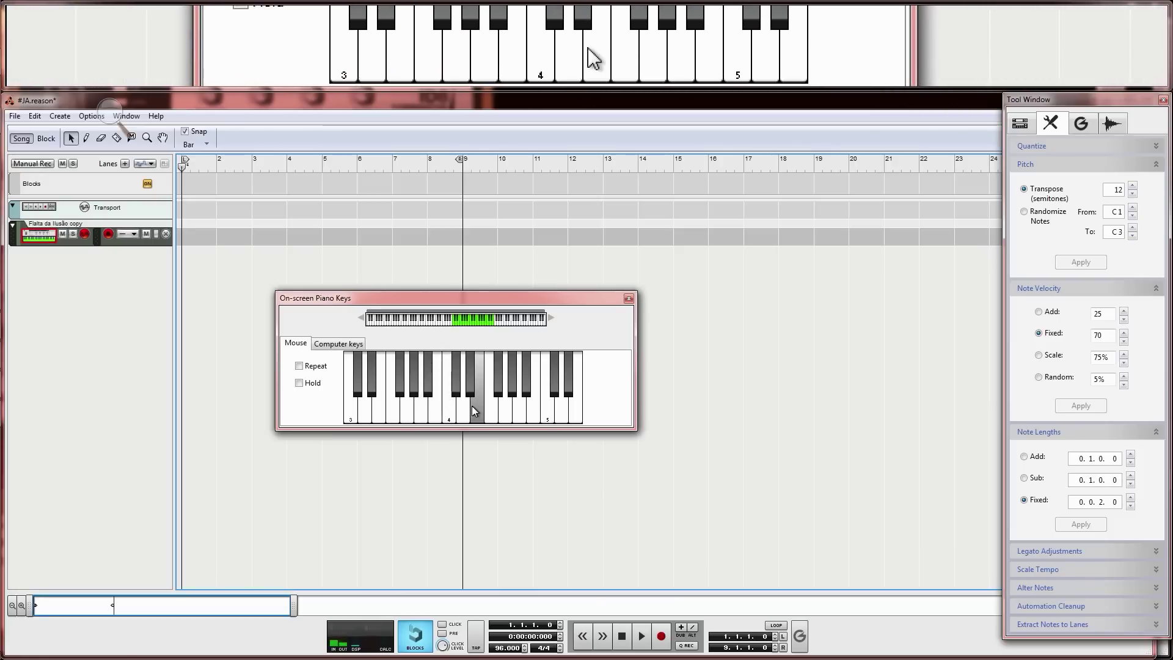
{"action": "left_click", "coordinate": [422, 410]}
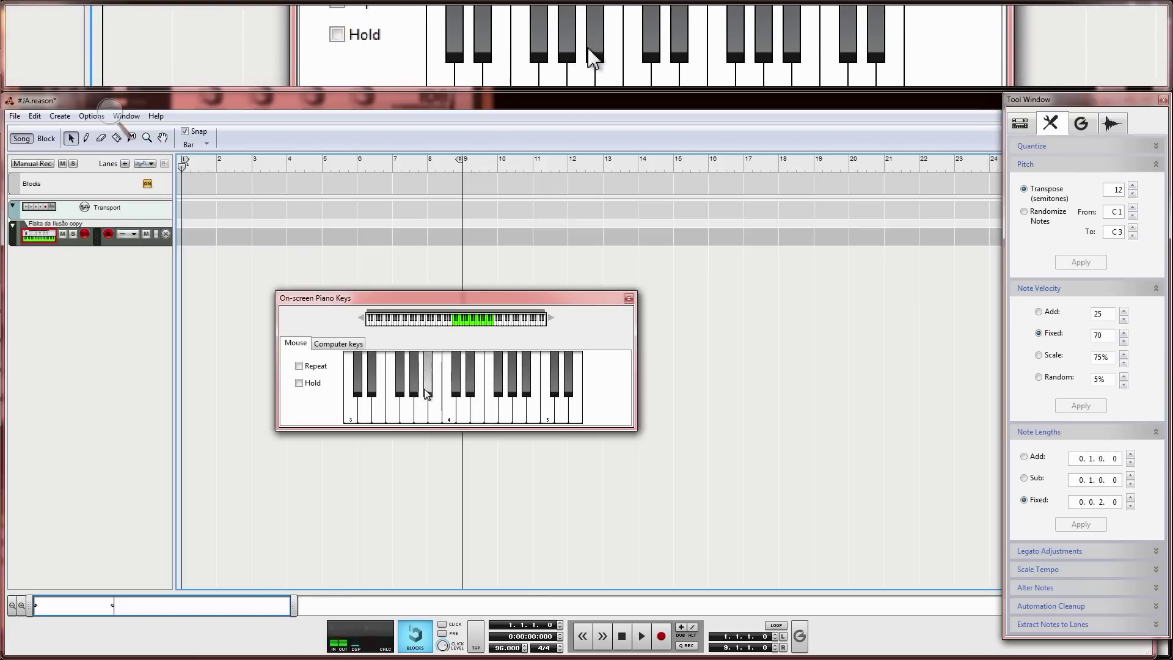
Audition a few more flute notes around A3 and F4, and close the On-screen Piano Keys window.
{"action": "left_click", "coordinate": [430, 402]}
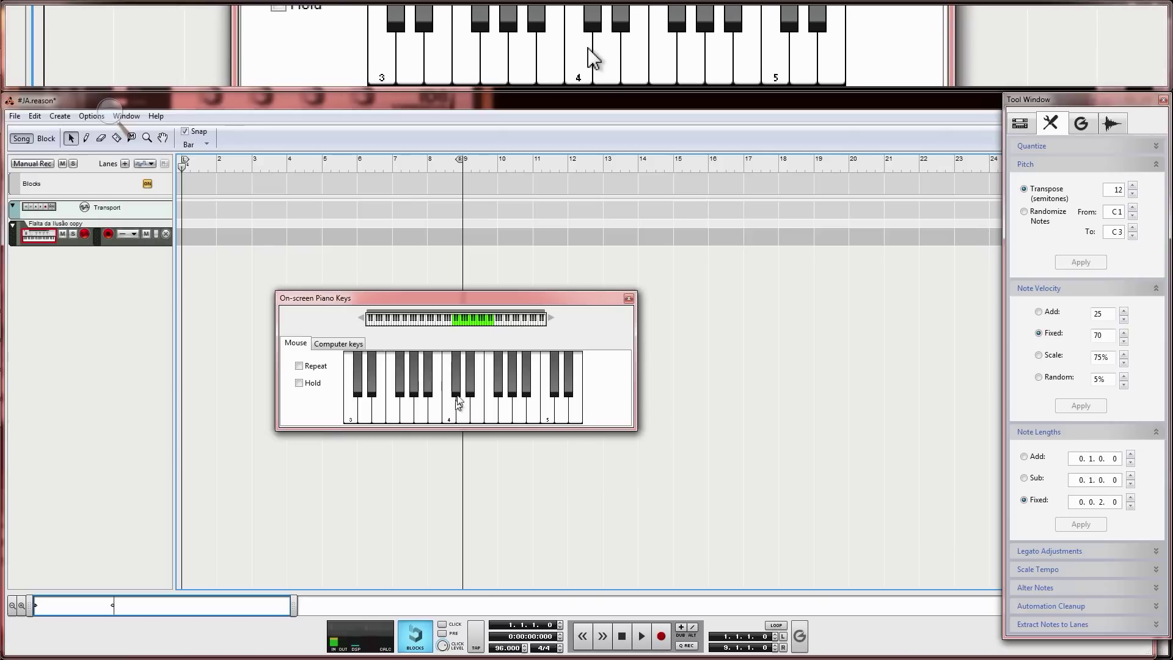
{"action": "left_click", "coordinate": [420, 416]}
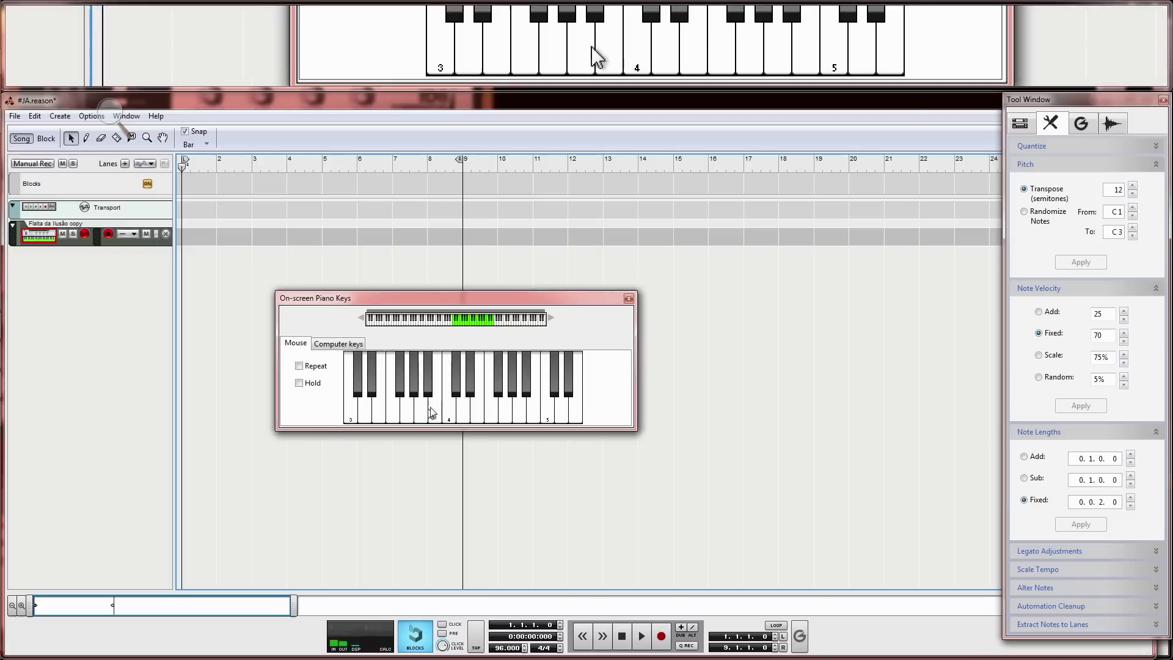
{"action": "left_click", "coordinate": [420, 416]}
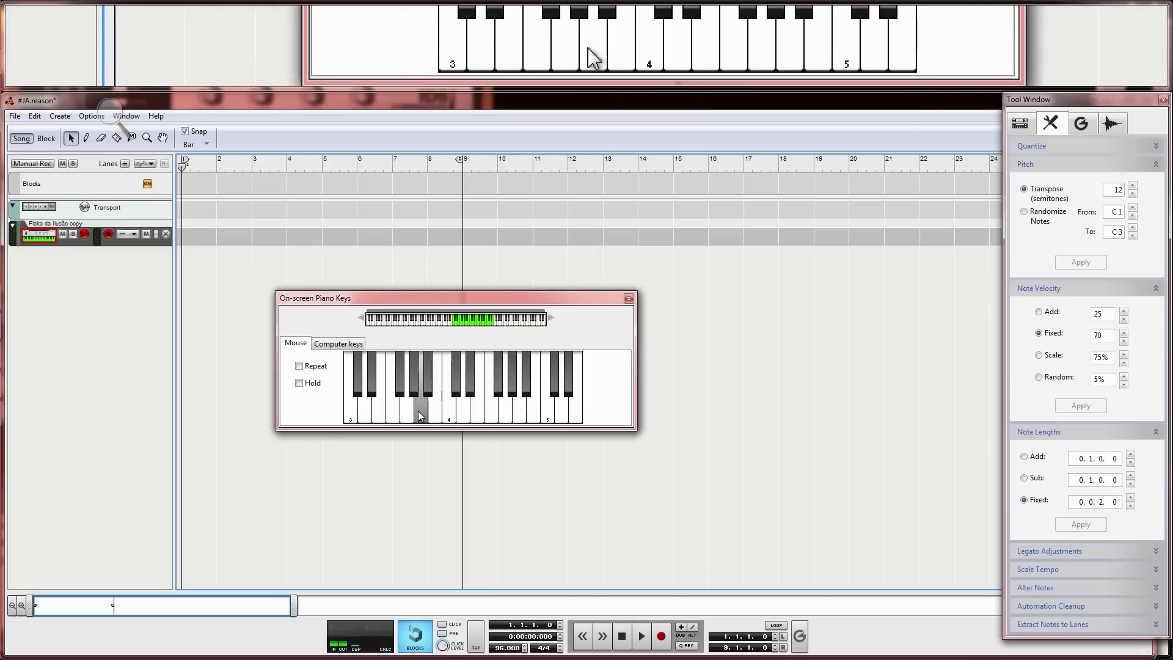
{"action": "left_click", "coordinate": [487, 408]}
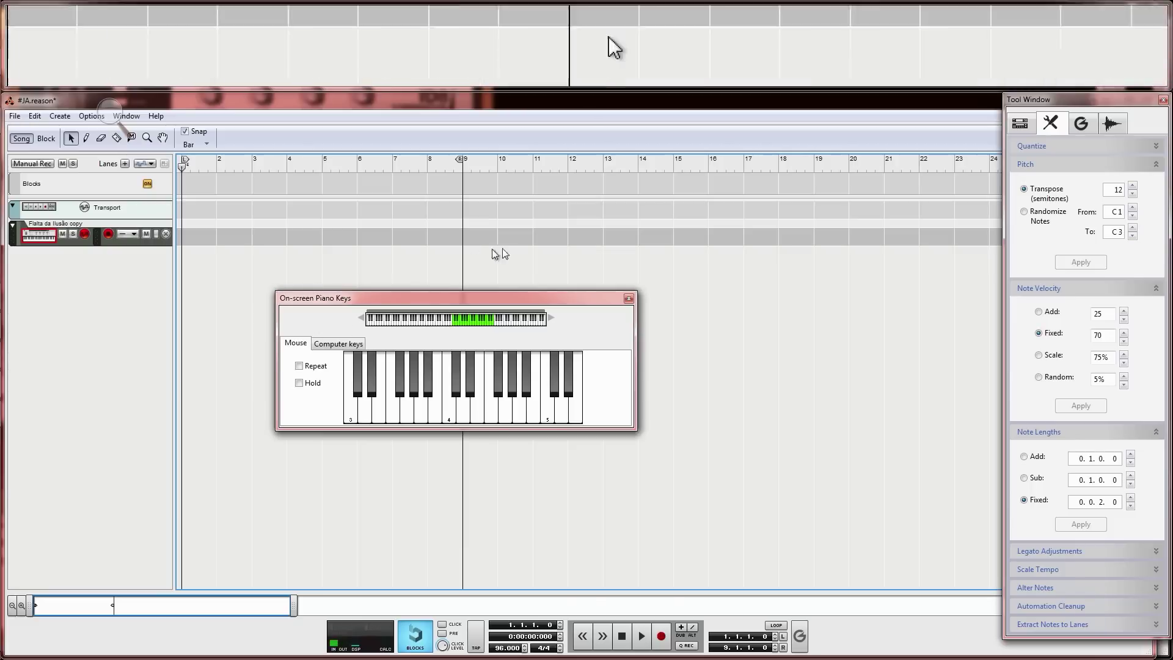
{"action": "left_click", "coordinate": [629, 298]}
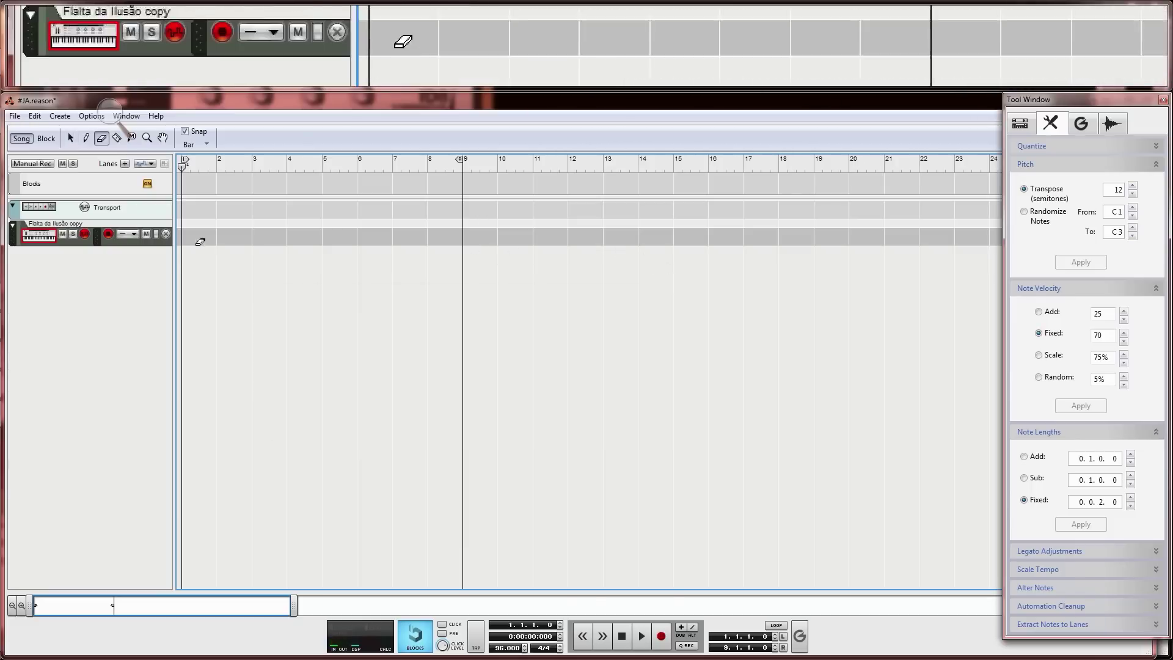
Set the track color of the Flalta da Ilusão copy track to Sky Blue.
{"action": "right_click", "coordinate": [112, 247]}
{"action": "right_click", "coordinate": [102, 239]}
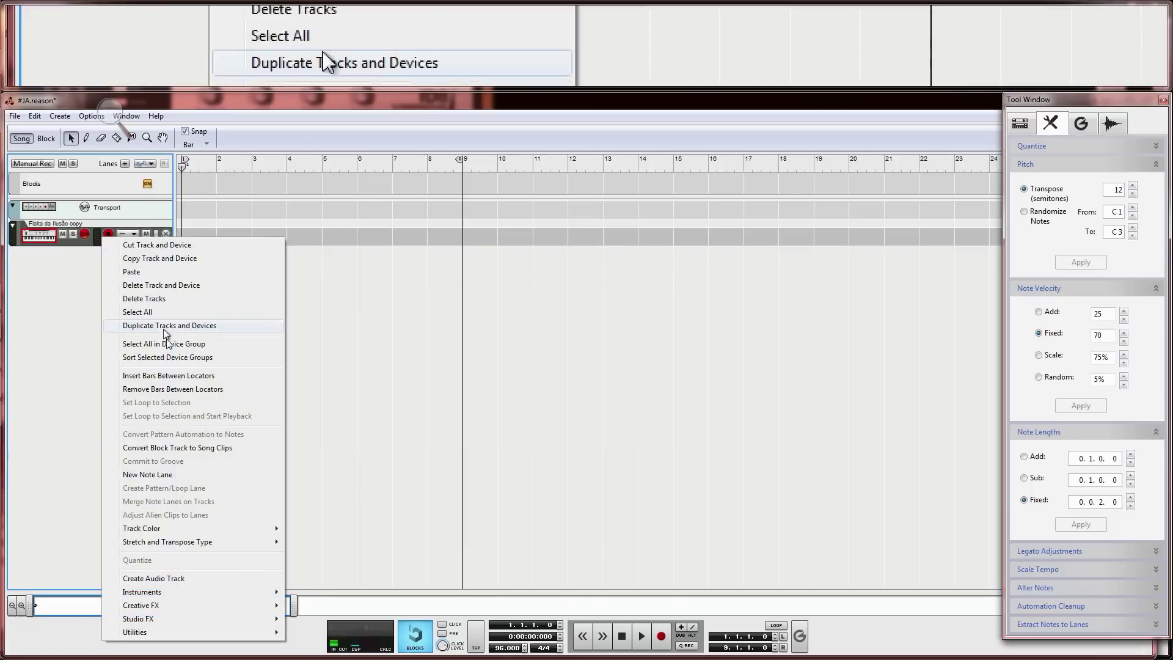
{"action": "mouse_move", "coordinate": [215, 530]}
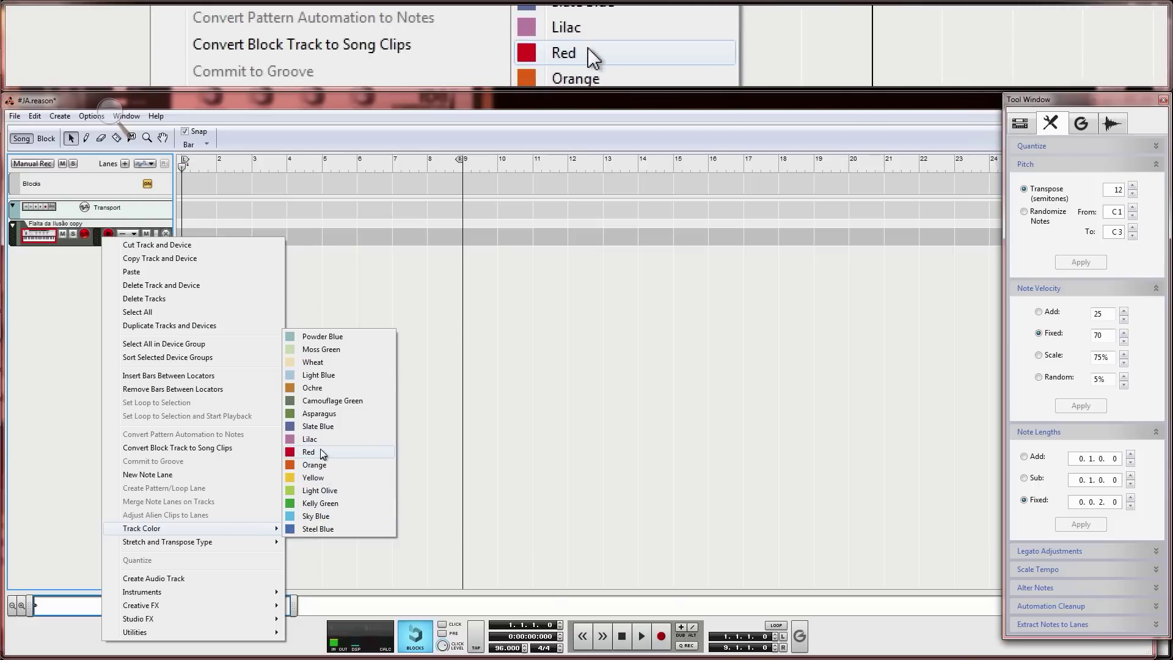
{"action": "left_click", "coordinate": [333, 518]}
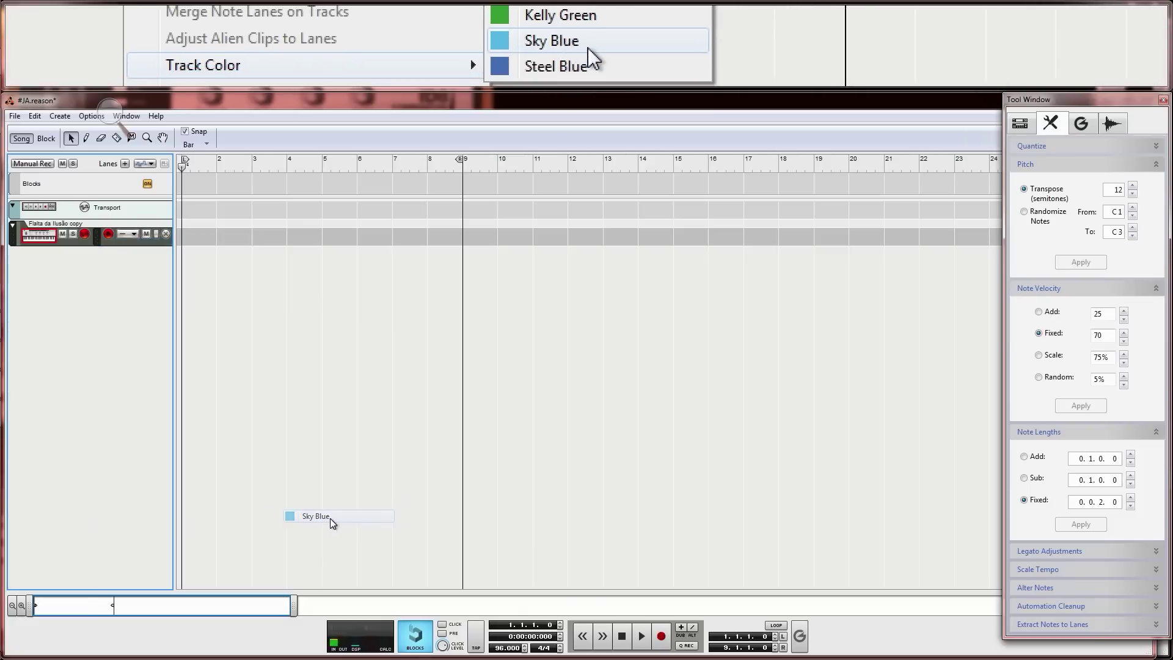
Create a one-bar clip at bar 1 on the flute track and open it for note editing.
{"action": "left_click", "coordinate": [200, 236], "text": "alt"}
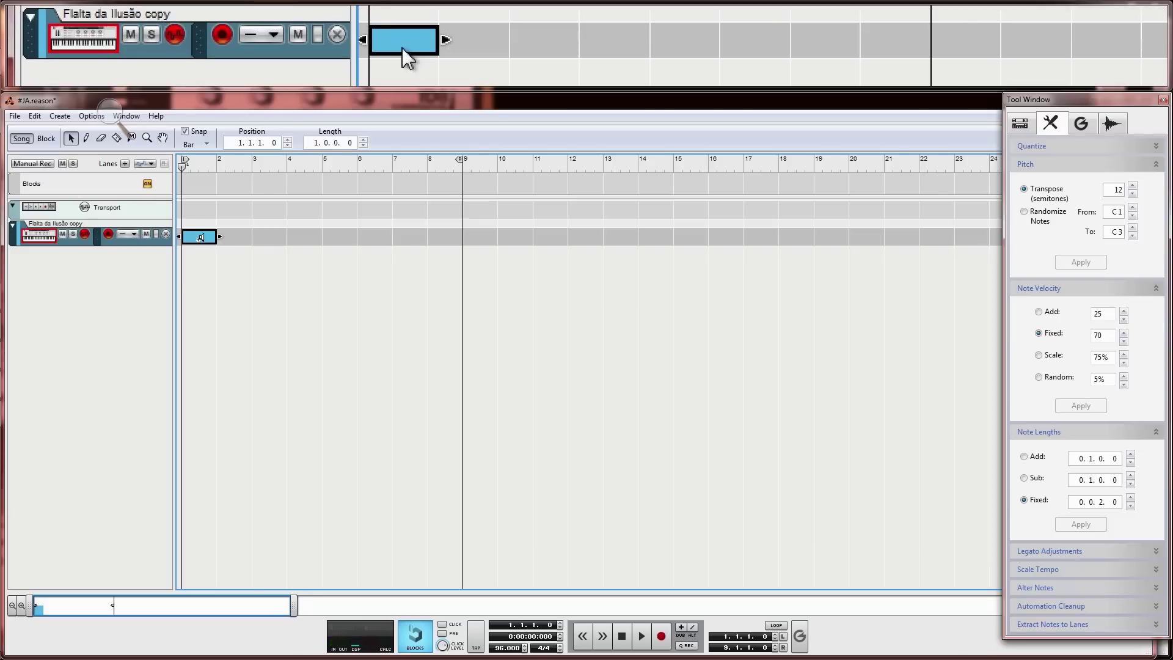
{"action": "double_click", "coordinate": [202, 242]}
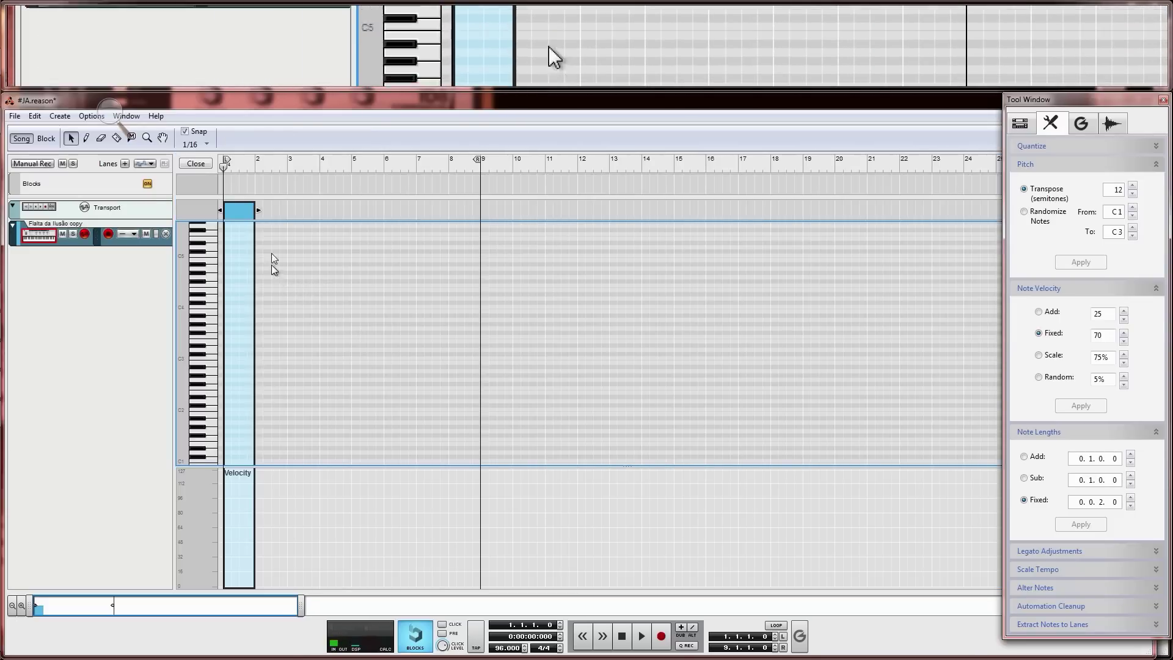
Start from the beginning of the song and record a repeating flute melody from bar 3 to bar 9.
{"action": "left_click", "coordinate": [226, 165]}
{"action": "left_click", "coordinate": [226, 165]}
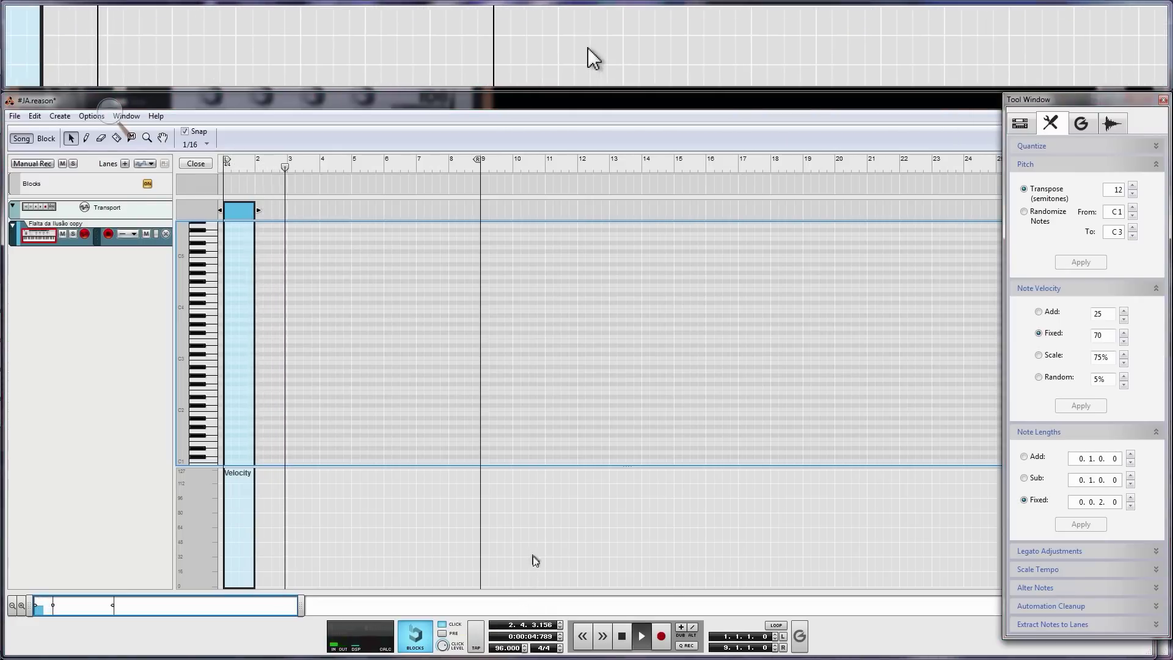
{"action": "left_click", "coordinate": [661, 636]}
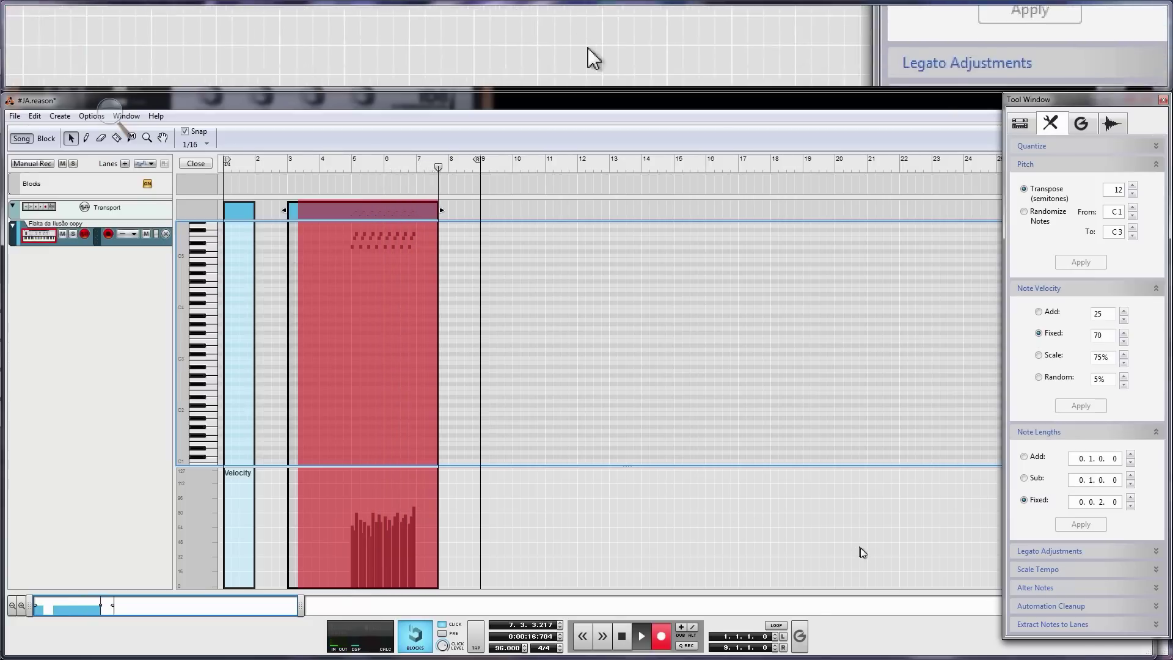
{"action": "key", "text": "space"}
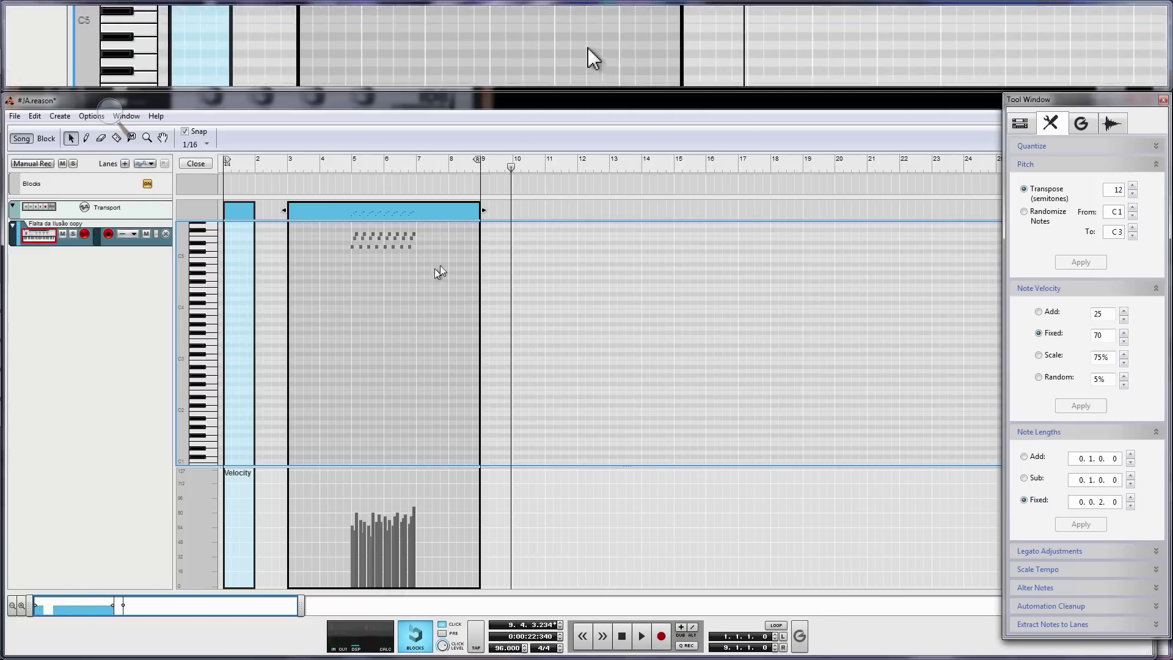
Delete the empty one-bar clip at bar 1 and select the recorded clip starting at bar 3.
{"action": "left_click", "coordinate": [237, 211]}
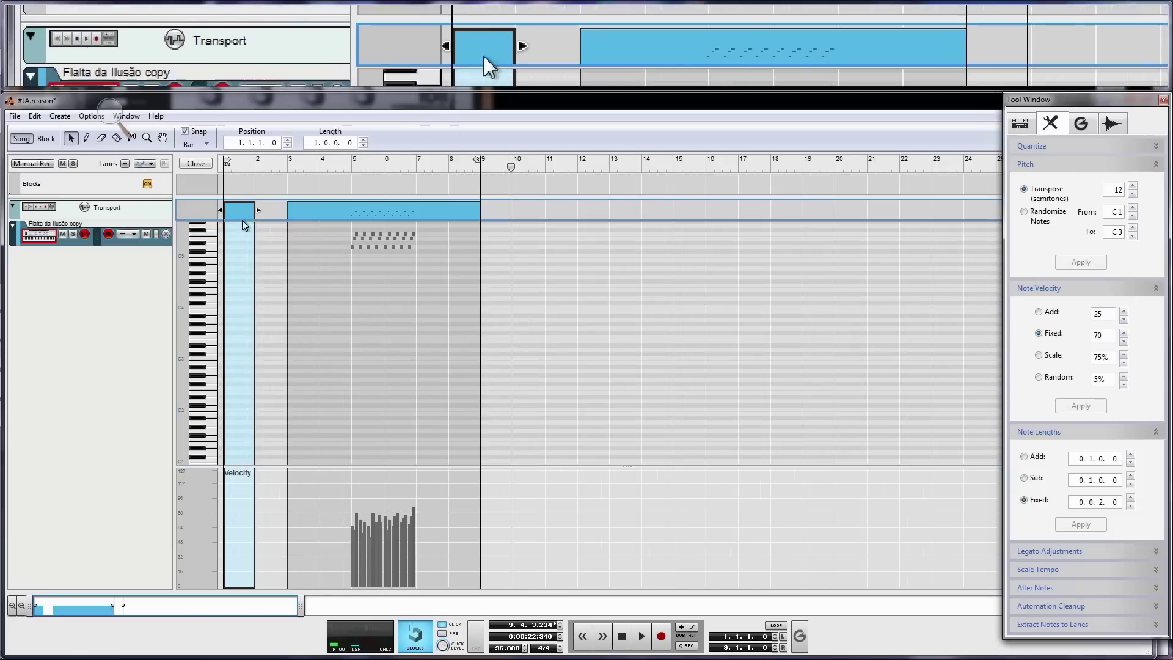
{"action": "key", "text": "Delete"}
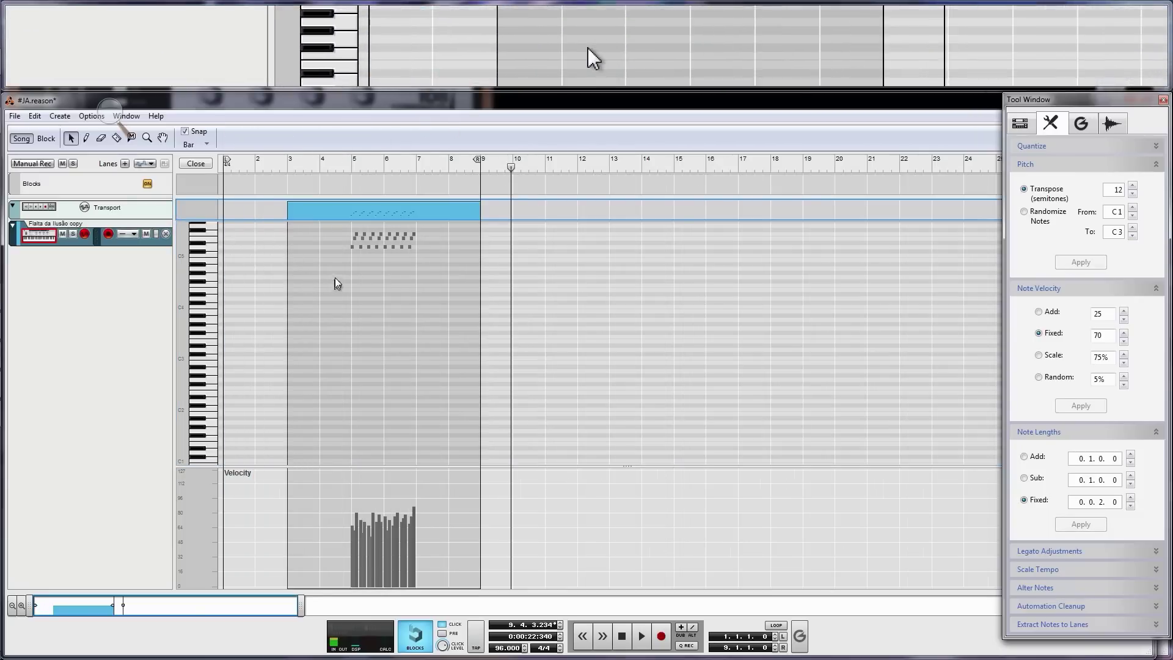
{"action": "left_click", "coordinate": [379, 209]}
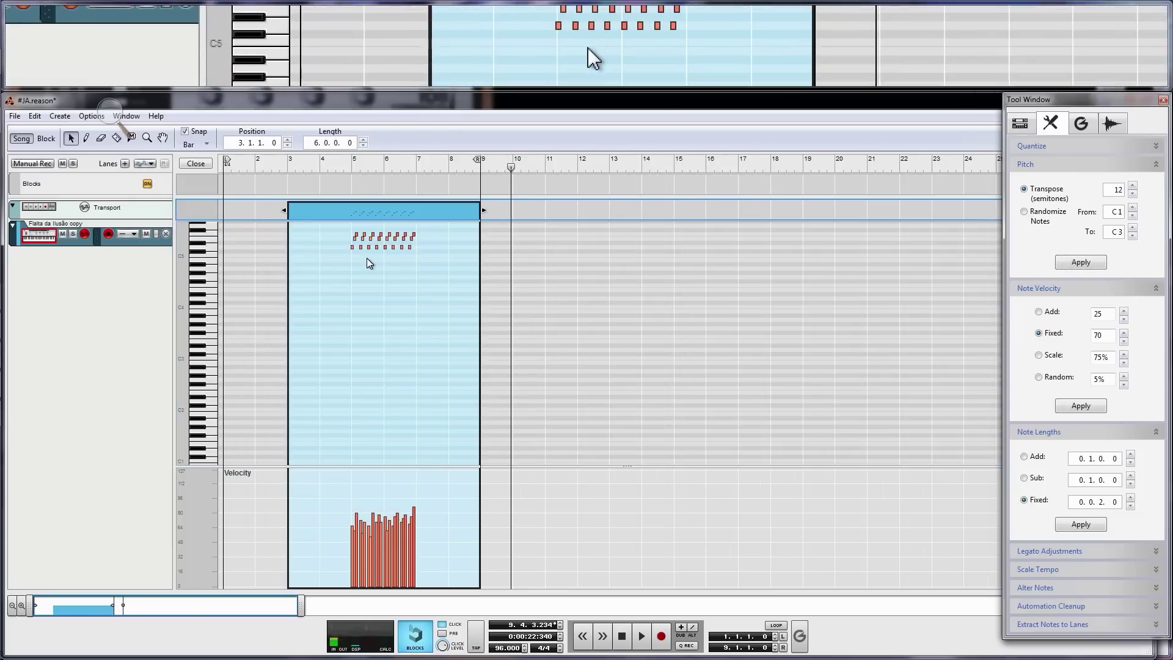
Examine the recorded notes' timing against the beat grid in bar 5, placing the song position at 5.2.1 and 5.4.1.
{"action": "key", "text": "g"}
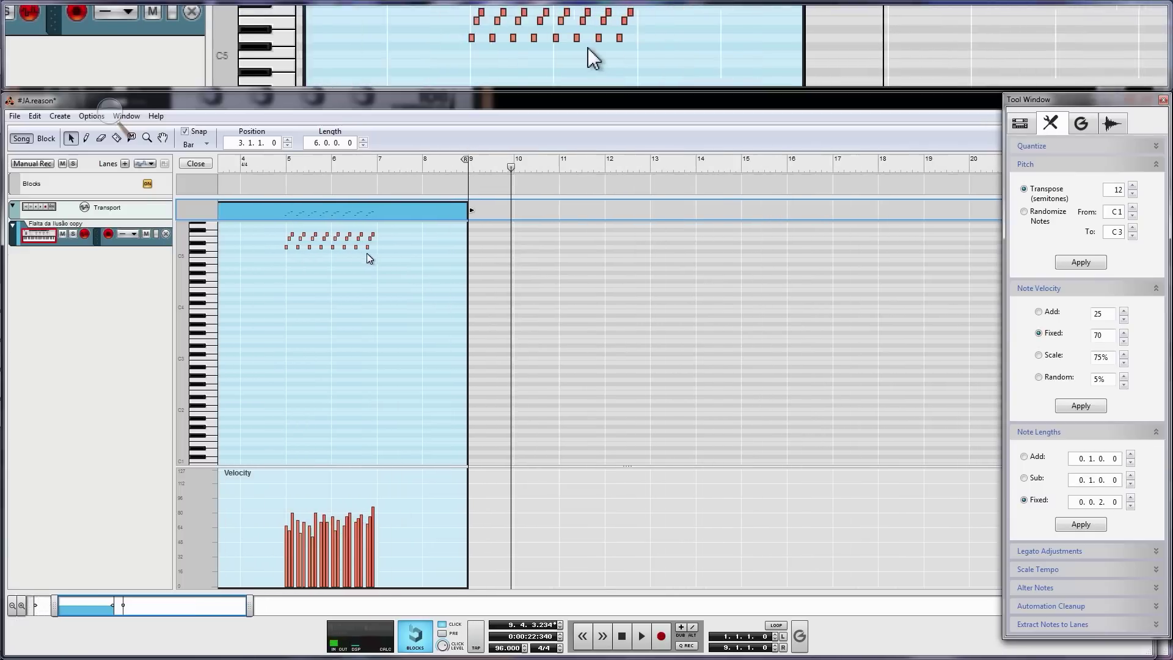
{"action": "key", "text": "g"}
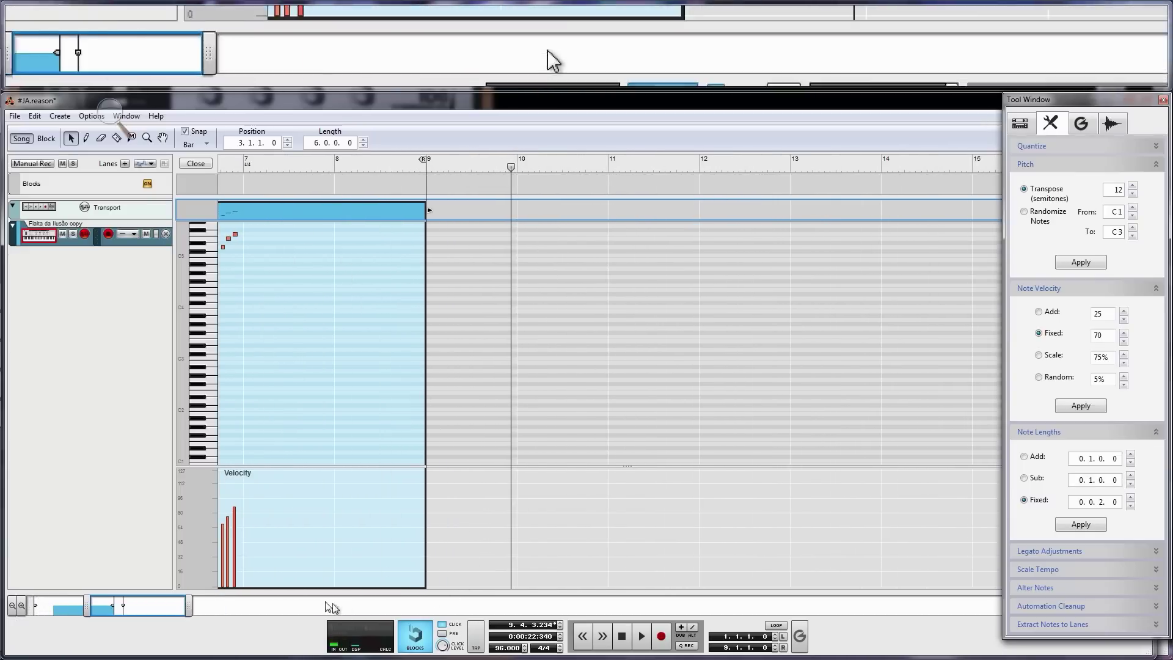
{"action": "left_click_drag", "start_coordinate": [159, 601], "coordinate": [106, 591]}
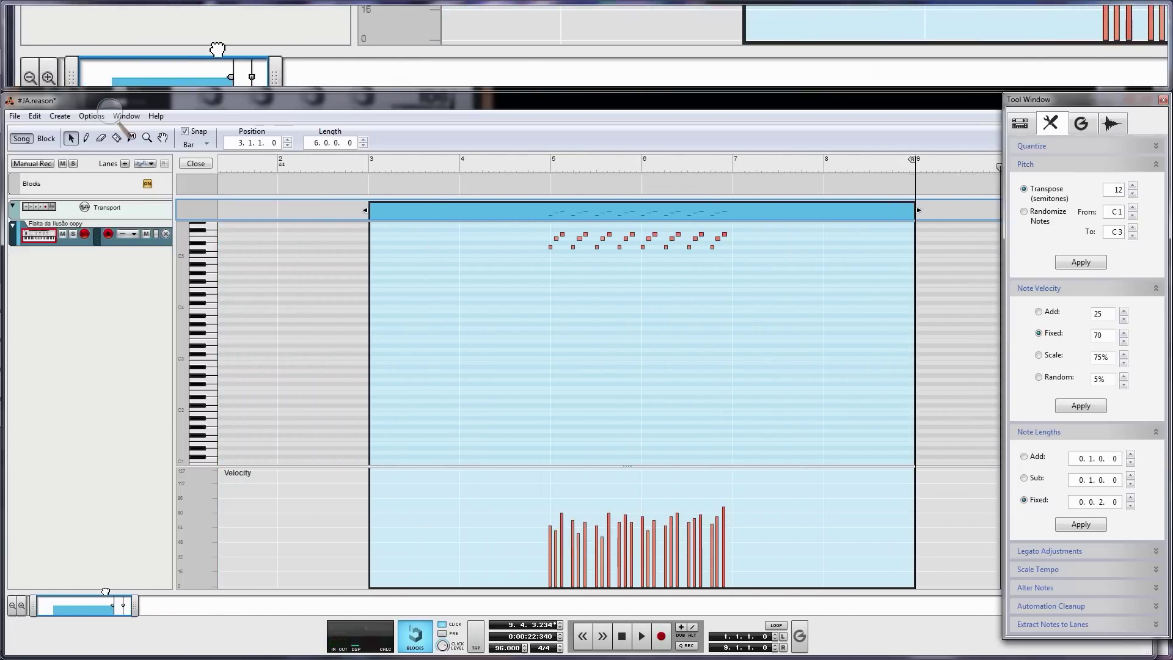
{"action": "key", "text": "g"}
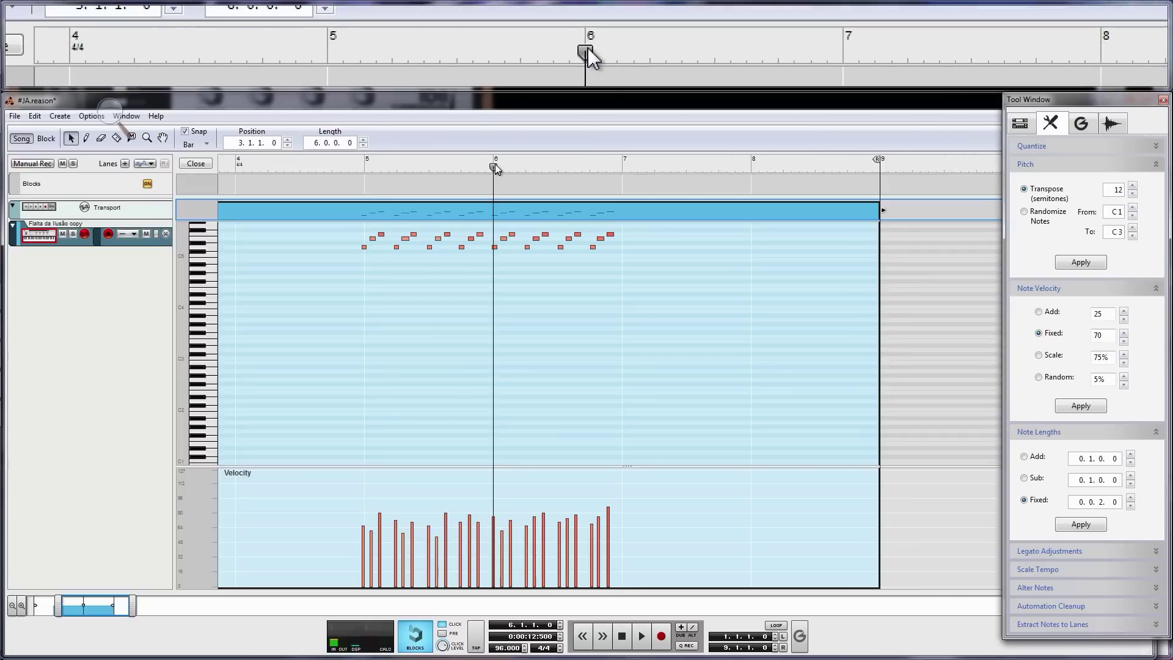
{"action": "left_click_drag", "start_coordinate": [495, 163], "coordinate": [426, 174]}
{"action": "key", "text": "ctrl+5"}
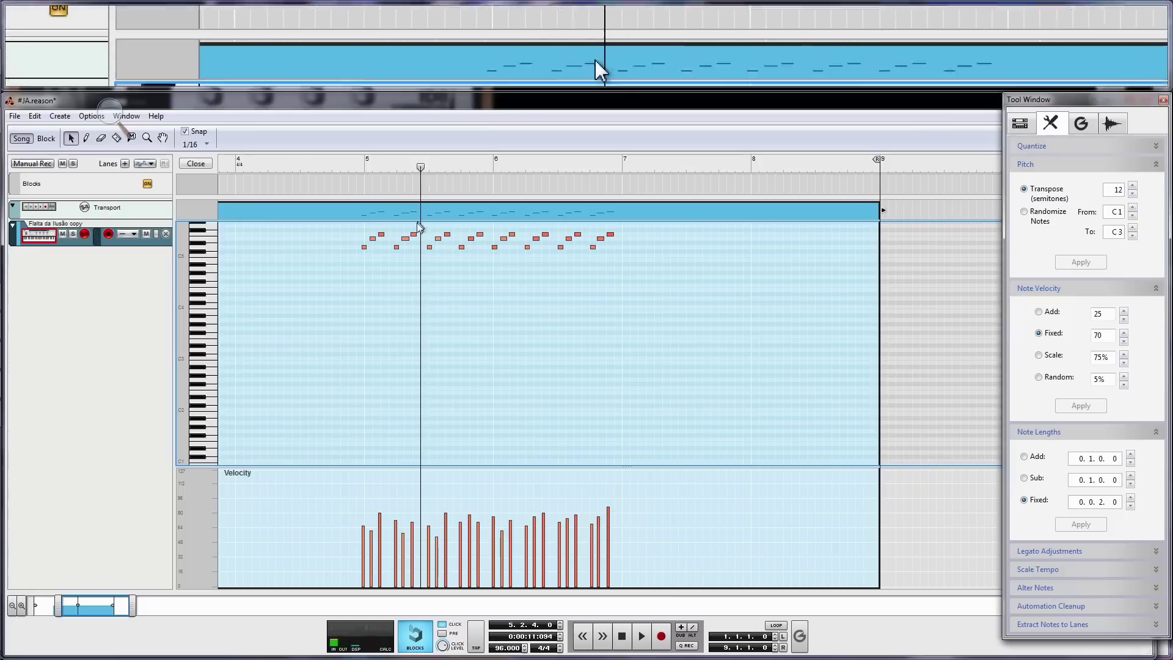
{"action": "scroll", "coordinate": [430, 277], "scroll_direction": "up", "scroll_amount": 5}
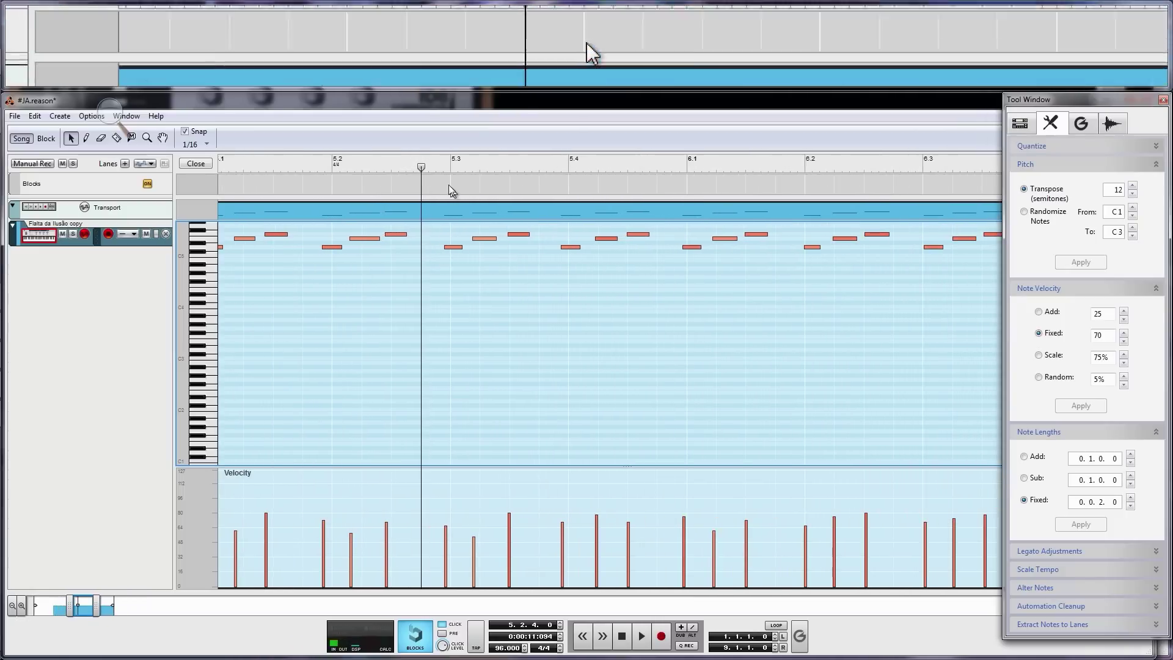
{"action": "left_click", "coordinate": [451, 161]}
{"action": "left_click", "coordinate": [341, 171]}
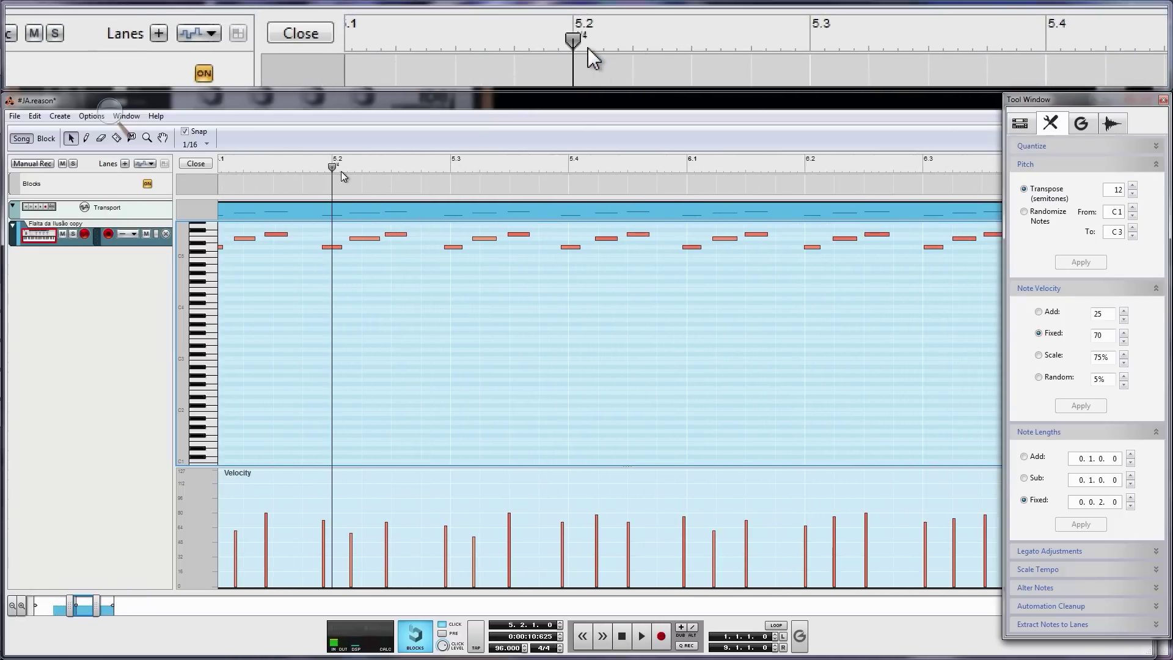
{"action": "left_click_drag", "start_coordinate": [341, 172], "coordinate": [563, 169]}
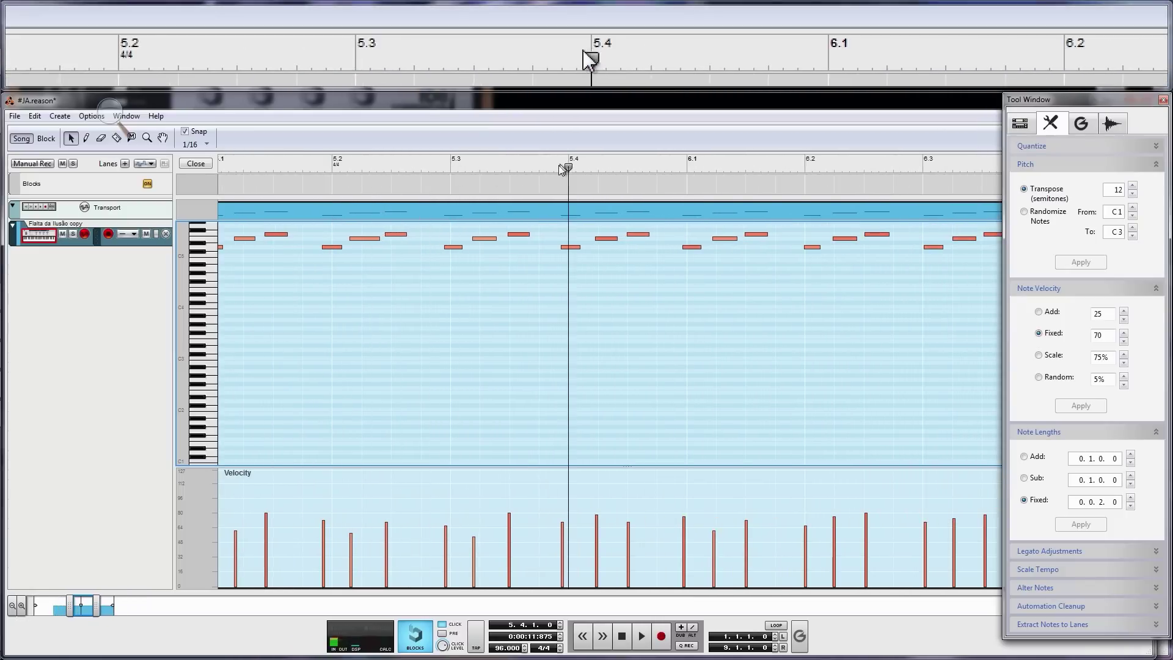
Select the D5 note at beat 5.4 and look over the whole recorded phrase in bars 5 and 6.
{"action": "left_click", "coordinate": [567, 248]}
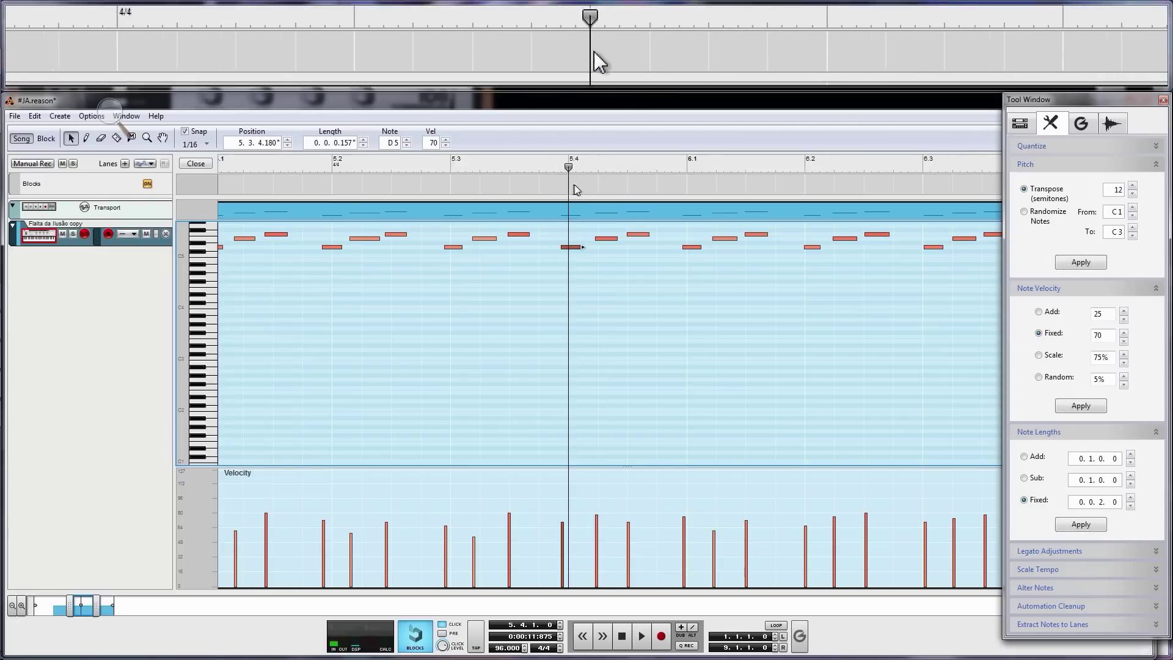
{"action": "key", "text": "h"}
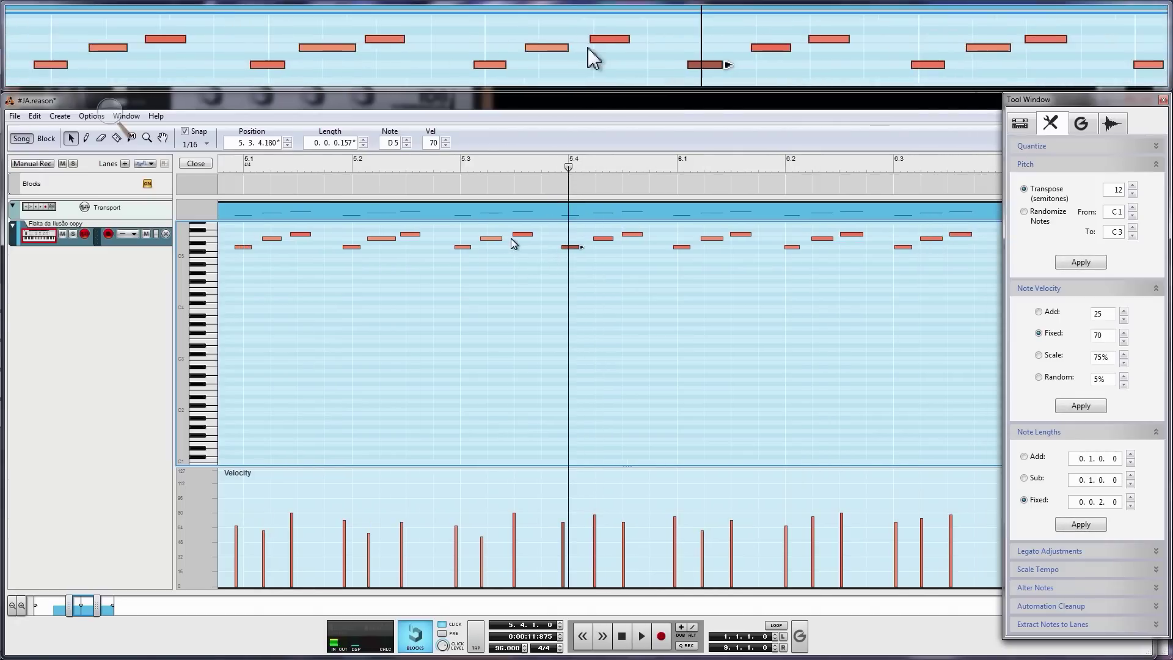
{"action": "key", "text": "h"}
{"action": "key", "text": "h"}
{"action": "key", "text": "h"}
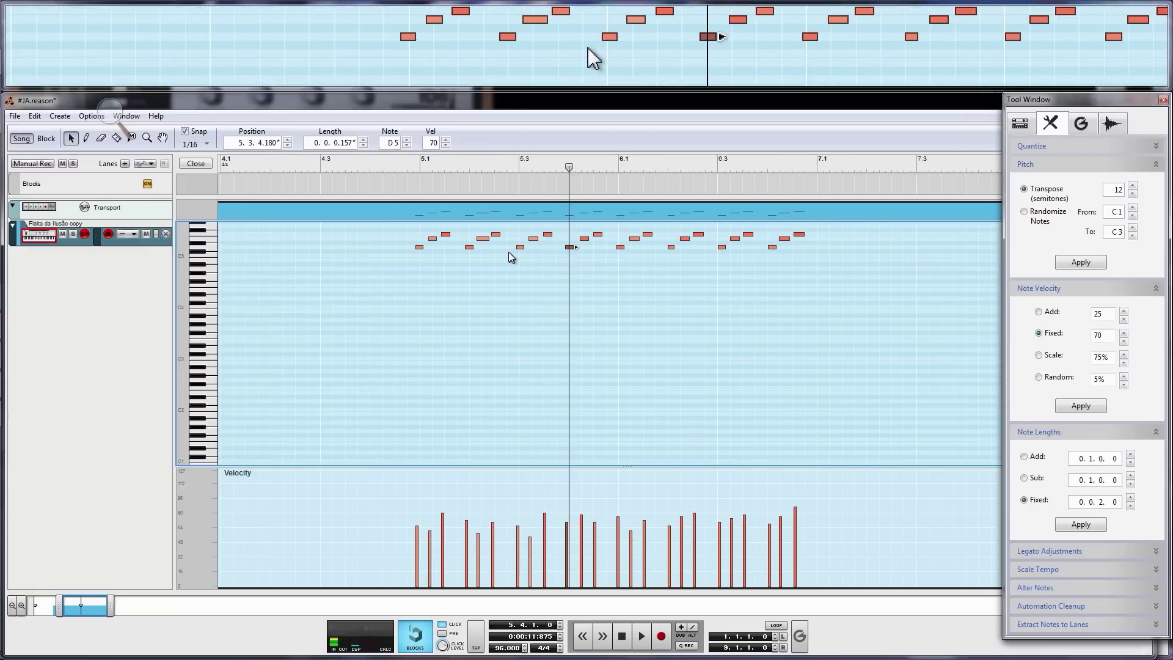
{"action": "key", "text": "h"}
{"action": "key", "text": "g"}
{"action": "key", "text": "g"}
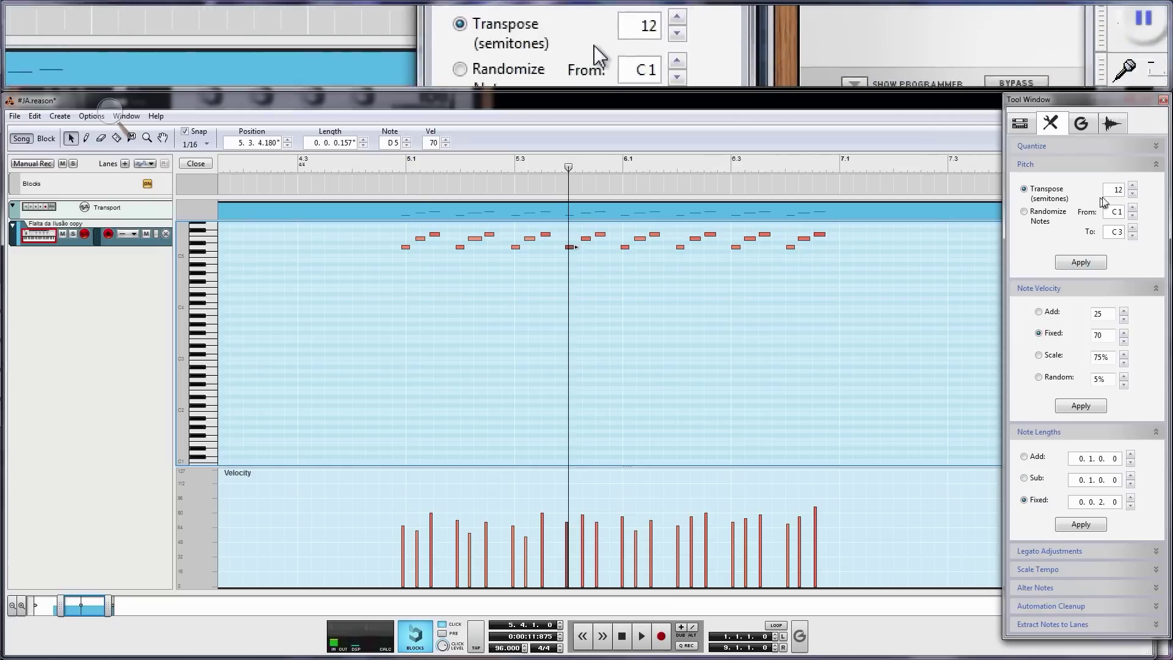
Quantize the selected D5 note at beat 5.4 to 1/16 at 100%, comparing its position with and without the correction.
{"action": "left_click", "coordinate": [1156, 164]}
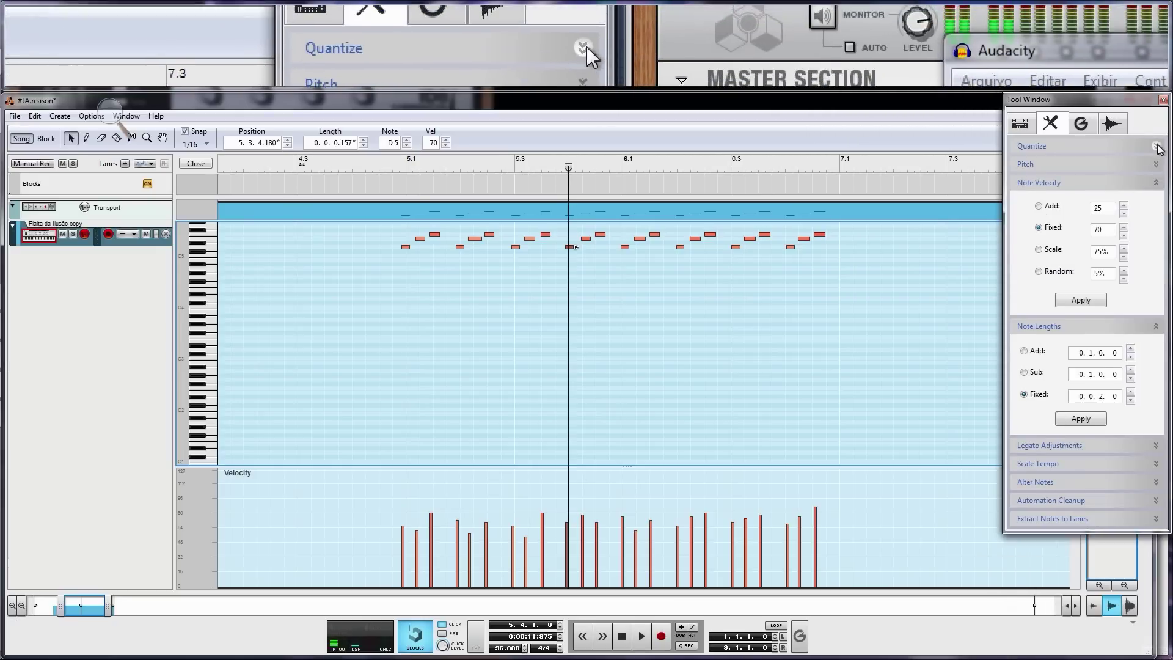
{"action": "left_click", "coordinate": [1157, 147]}
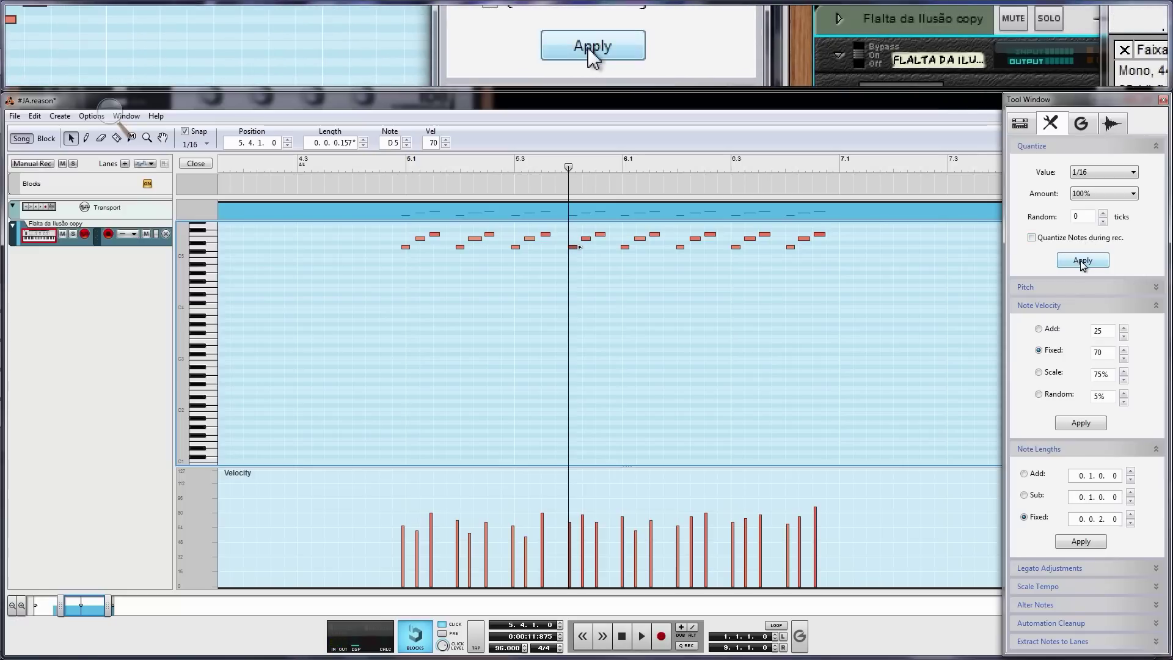
{"action": "left_click", "coordinate": [1080, 261]}
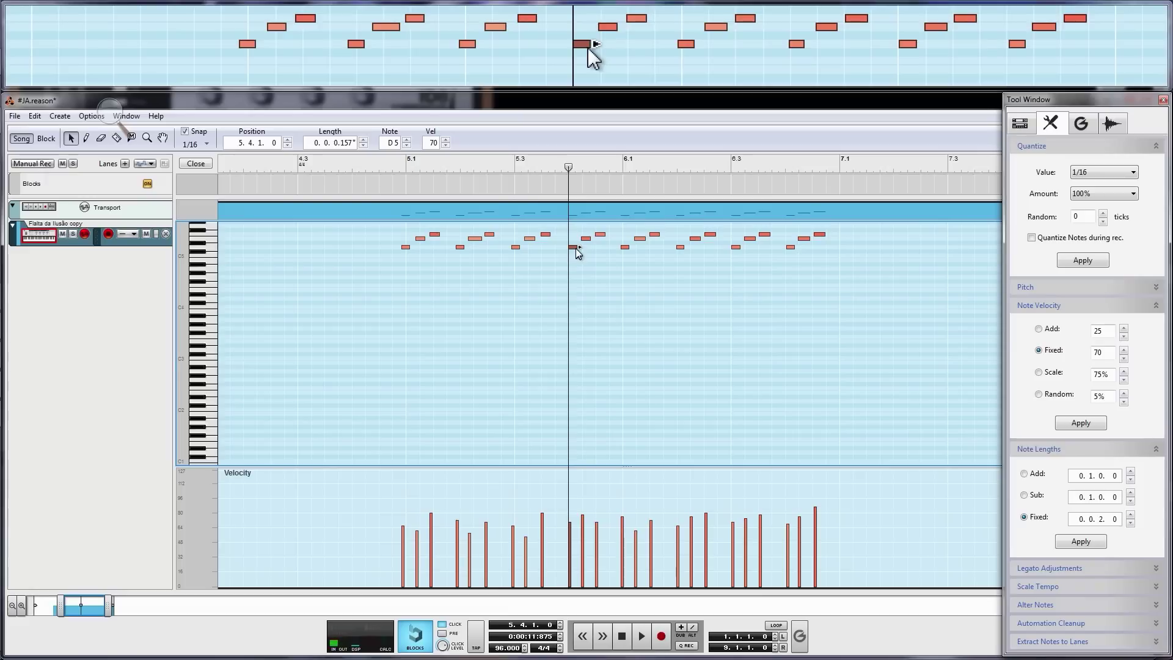
{"action": "left_click_drag", "start_coordinate": [576, 248], "coordinate": [574, 248]}
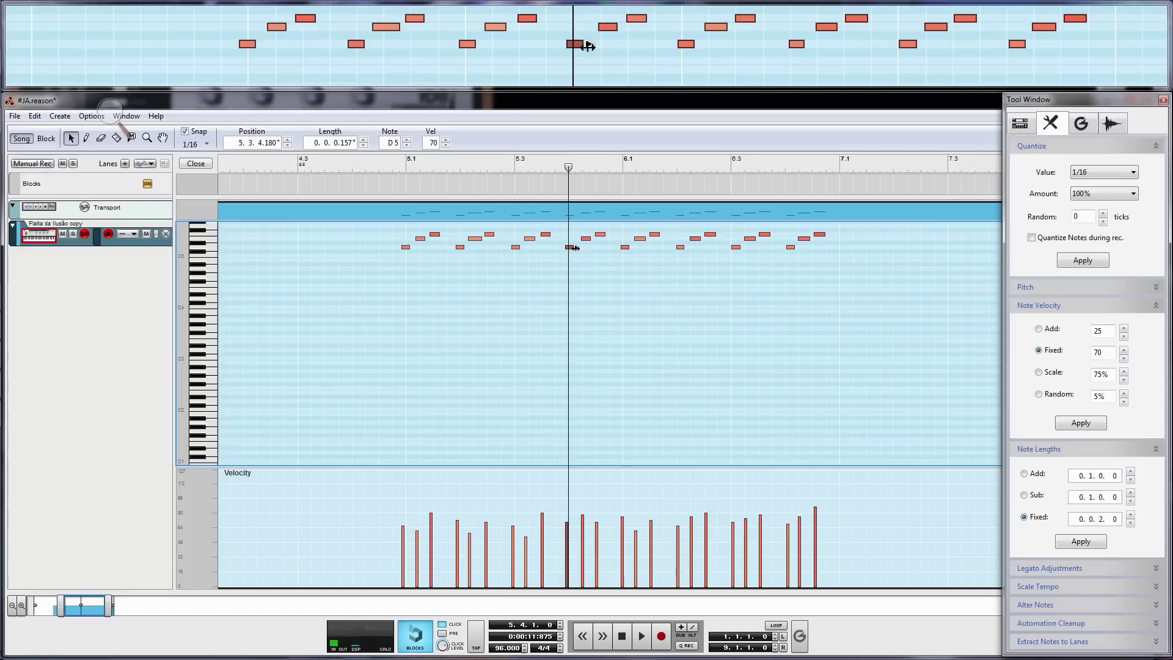
{"action": "key", "text": "ctrl+z"}
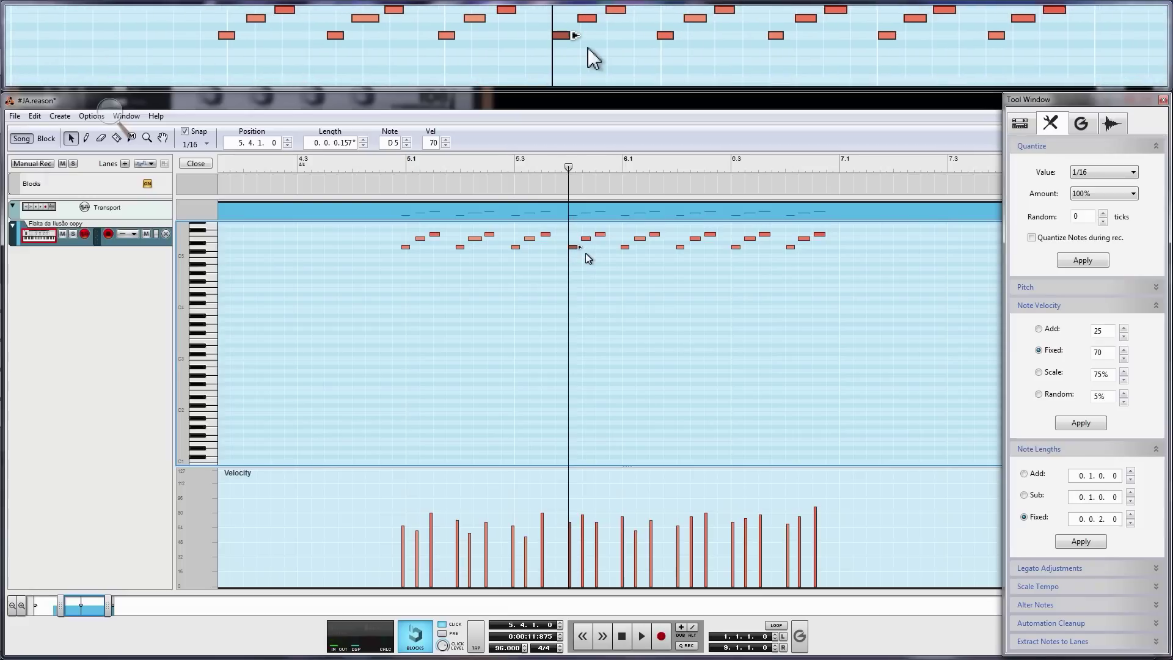
Quantize all the notes of the recorded phrase to 1/16 at 100% and check them against the grid at 5.1.2.
{"action": "left_click_drag", "start_coordinate": [855, 275], "coordinate": [415, 254]}
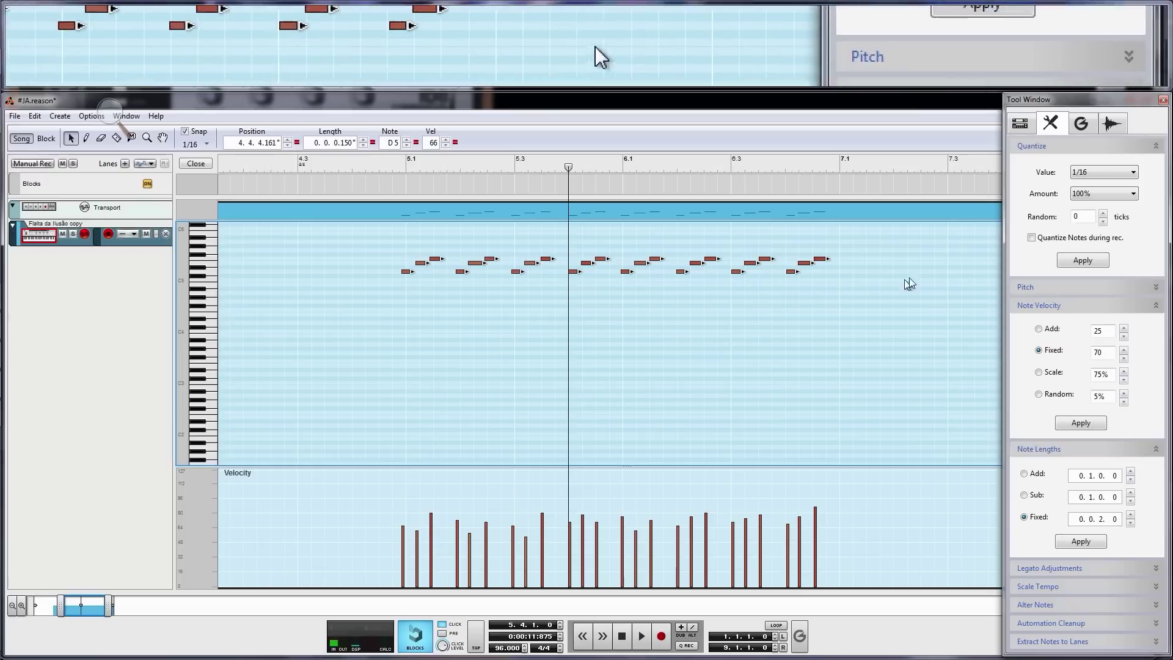
{"action": "left_click", "coordinate": [1070, 266]}
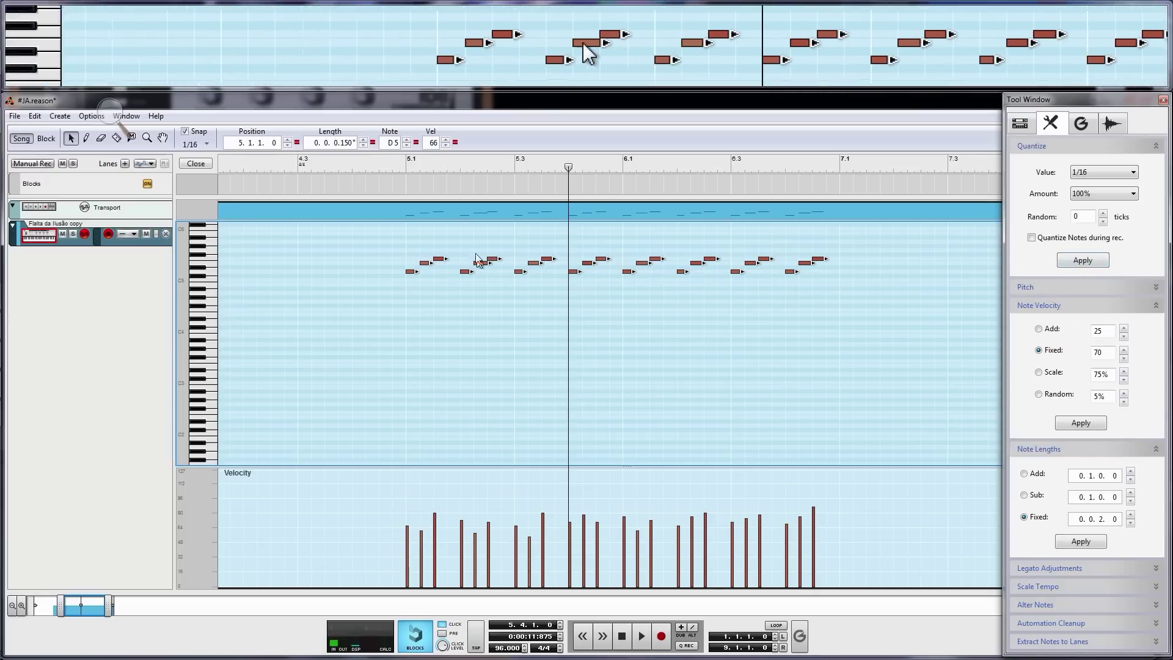
{"action": "left_click", "coordinate": [409, 162]}
{"action": "left_click", "coordinate": [413, 160]}
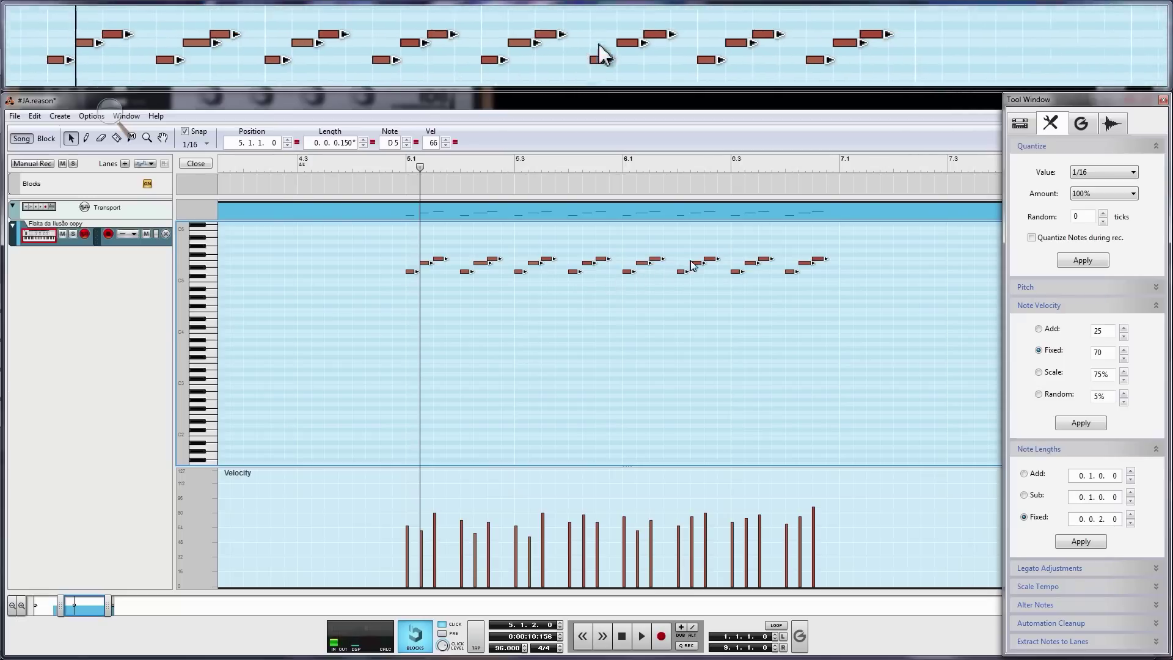
Apply a fixed length of 0.0.2.0 to all the notes and play the phrase from bar 5.
{"action": "left_click", "coordinate": [1156, 147]}
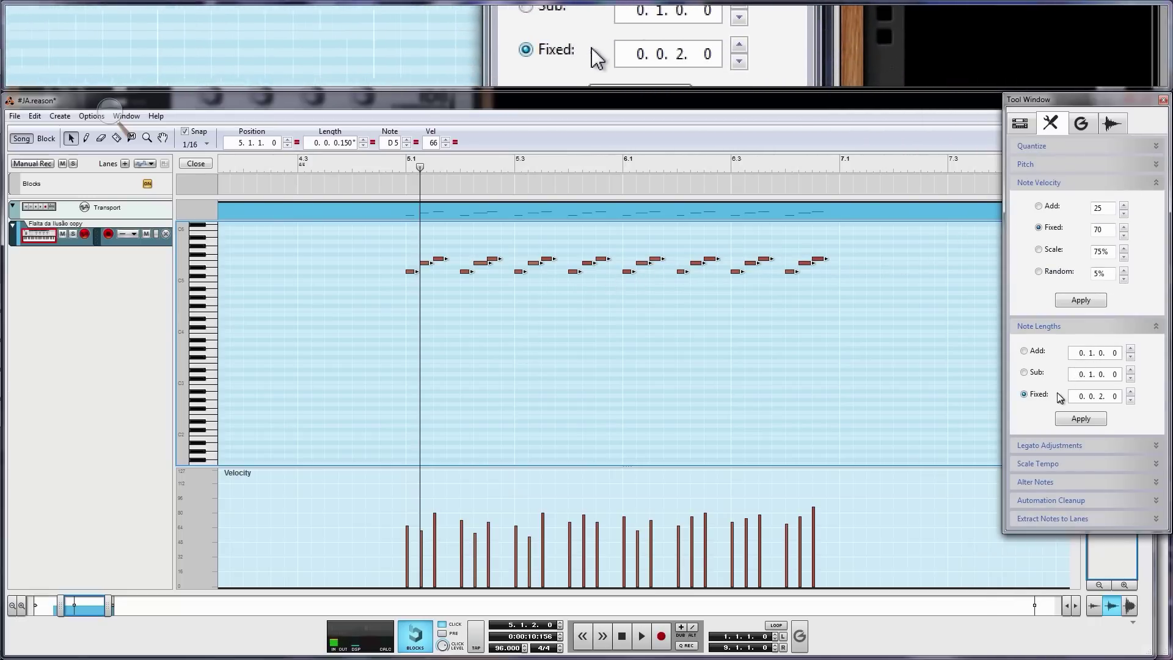
{"action": "left_click", "coordinate": [1077, 420]}
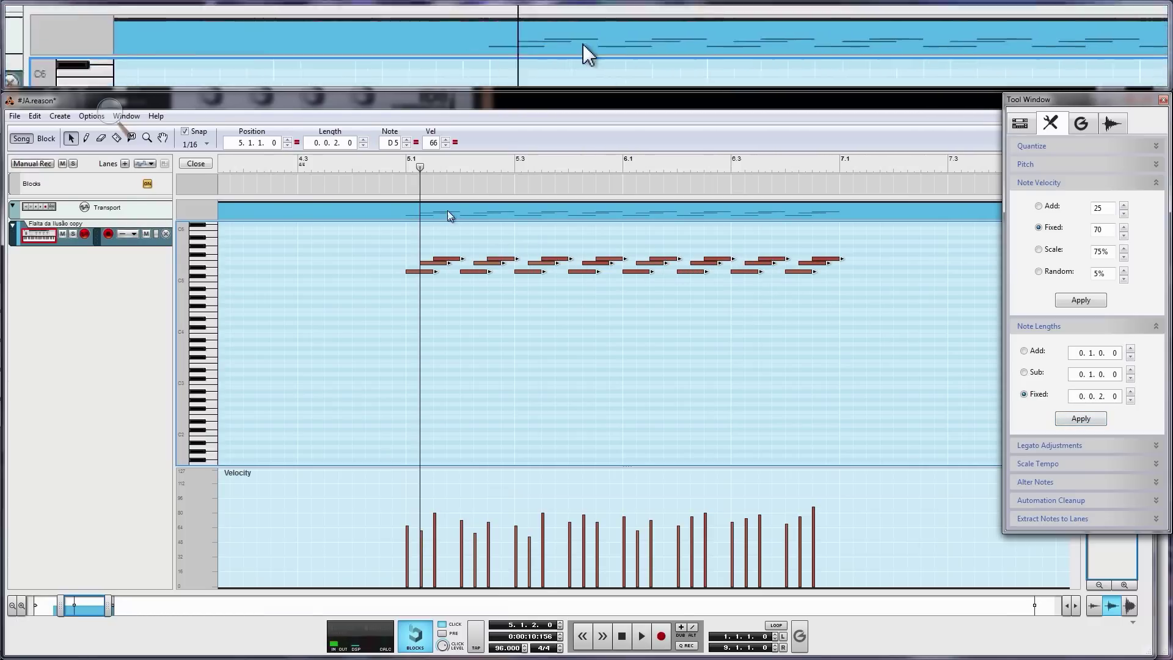
{"action": "left_click", "coordinate": [410, 182]}
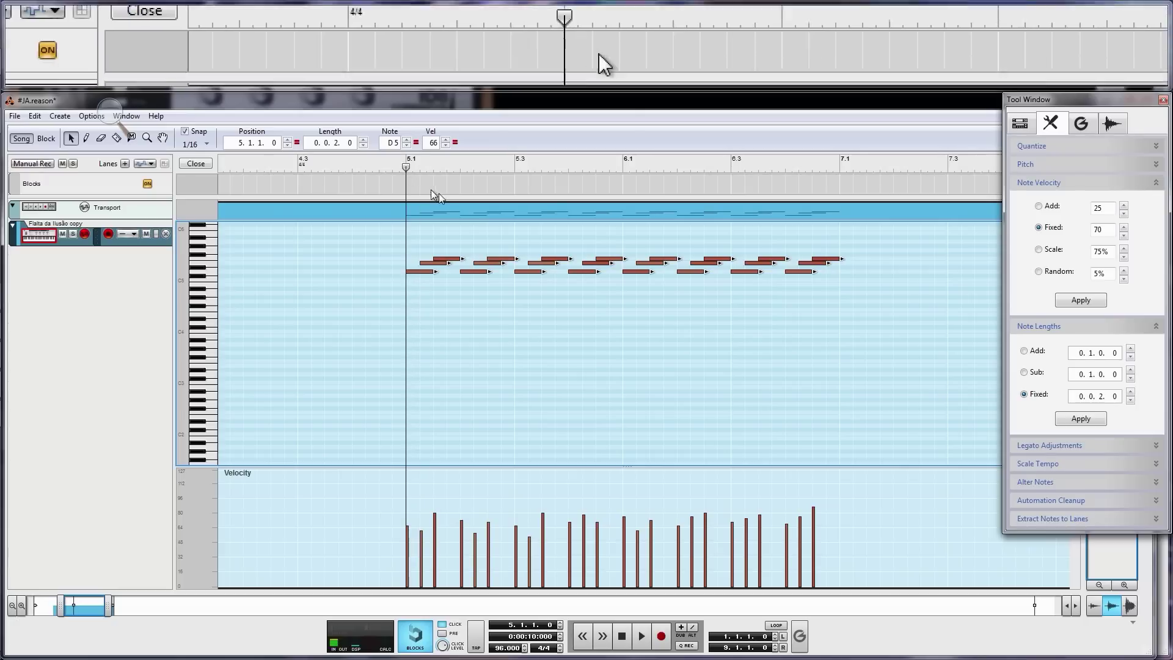
{"action": "key", "text": "space"}
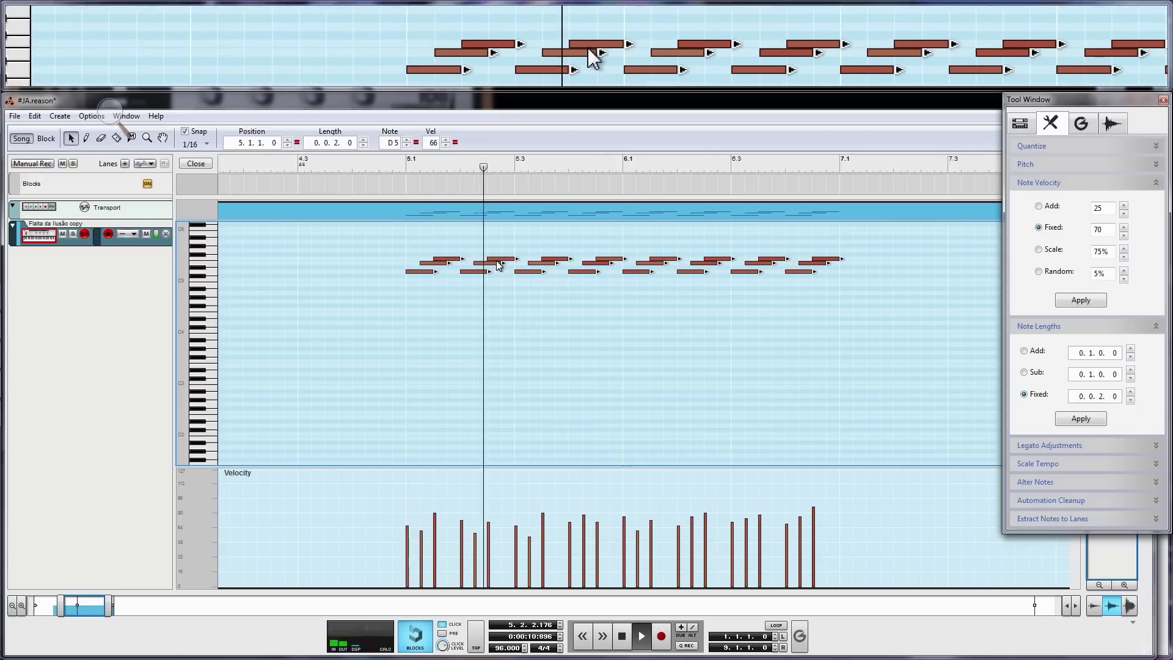
{"action": "key", "text": "space"}
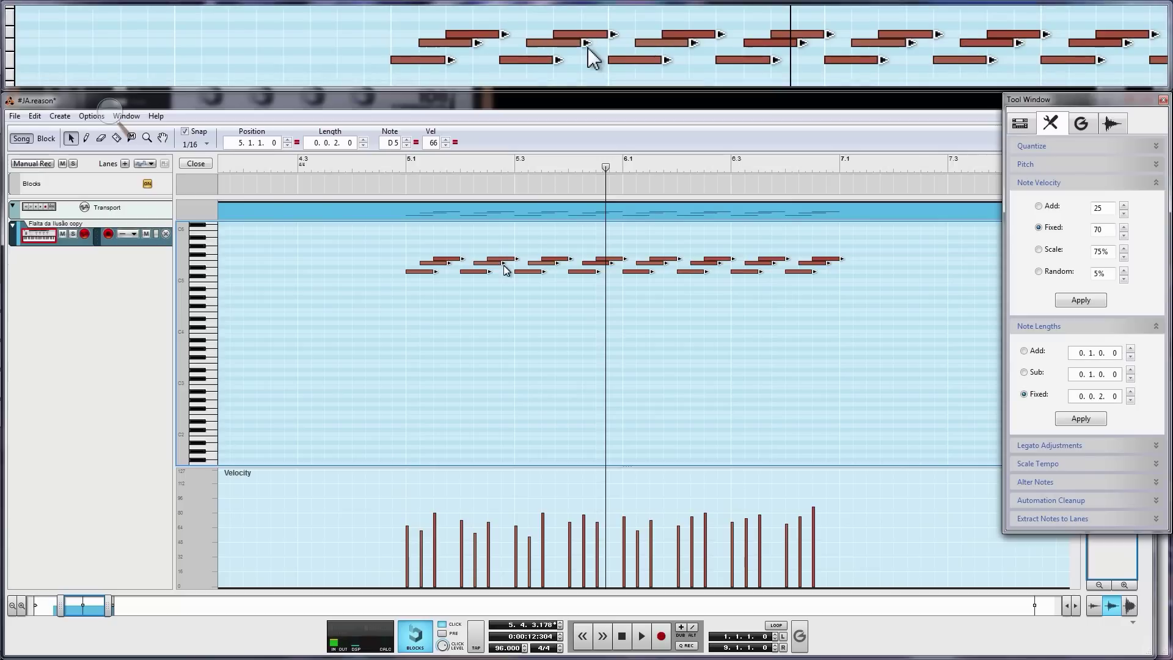
{"action": "left_click", "coordinate": [433, 164]}
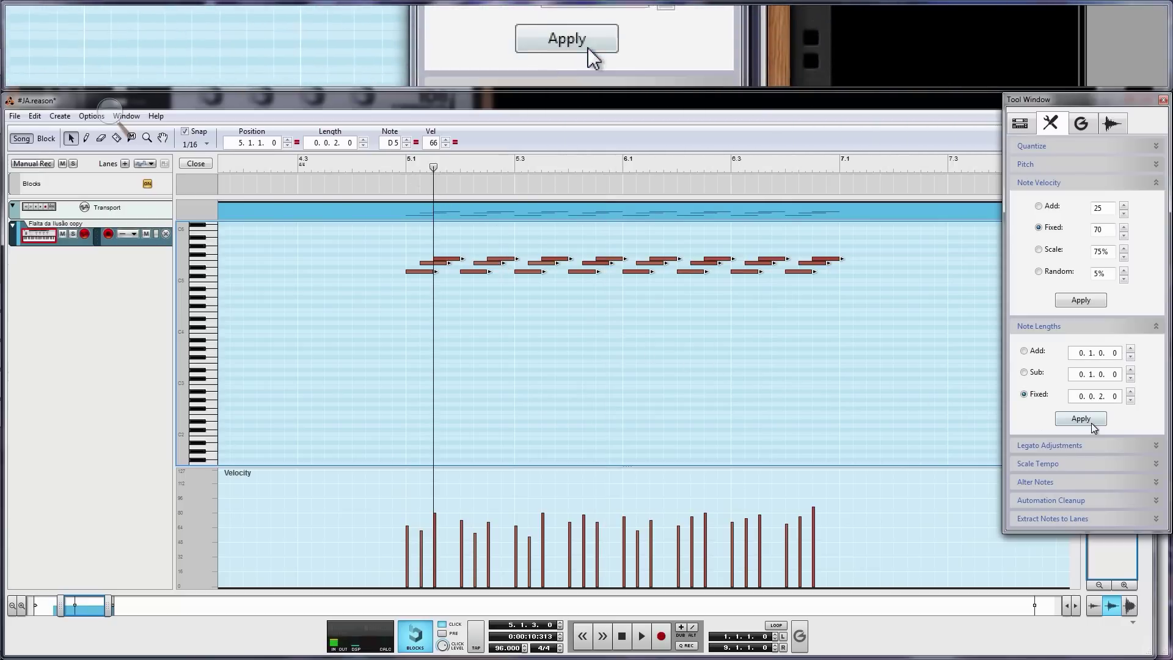
Set the fixed note length to 0.0.0.120 and apply it to all the selected notes.
{"action": "left_click", "coordinate": [1100, 396]}
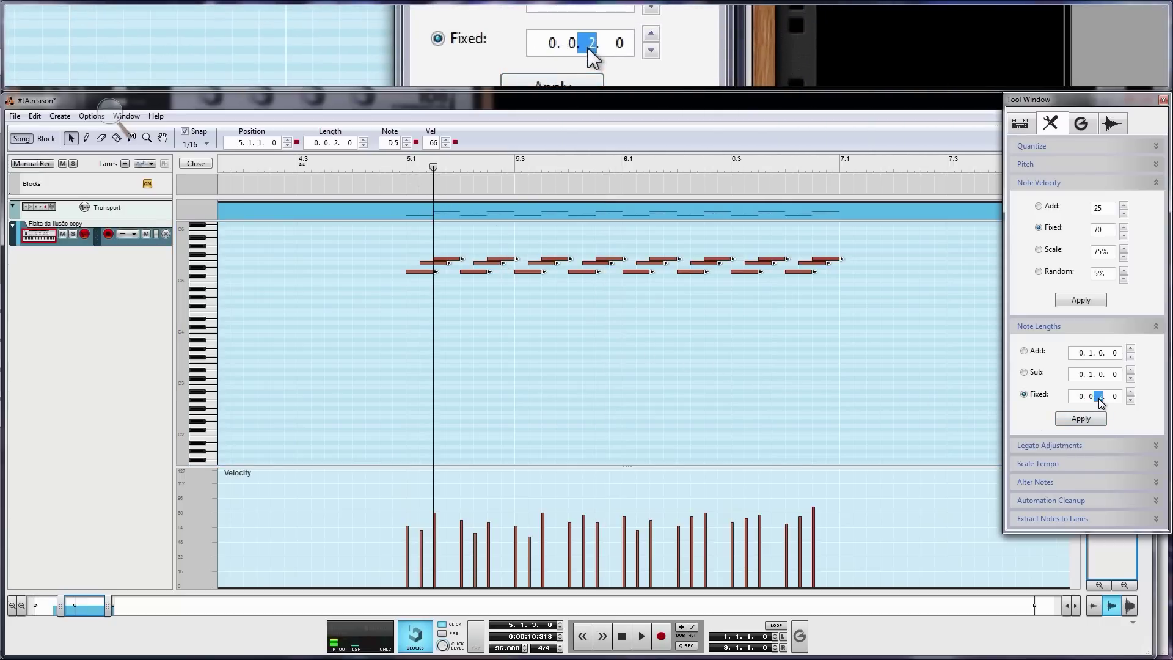
{"action": "left_click", "coordinate": [1130, 401]}
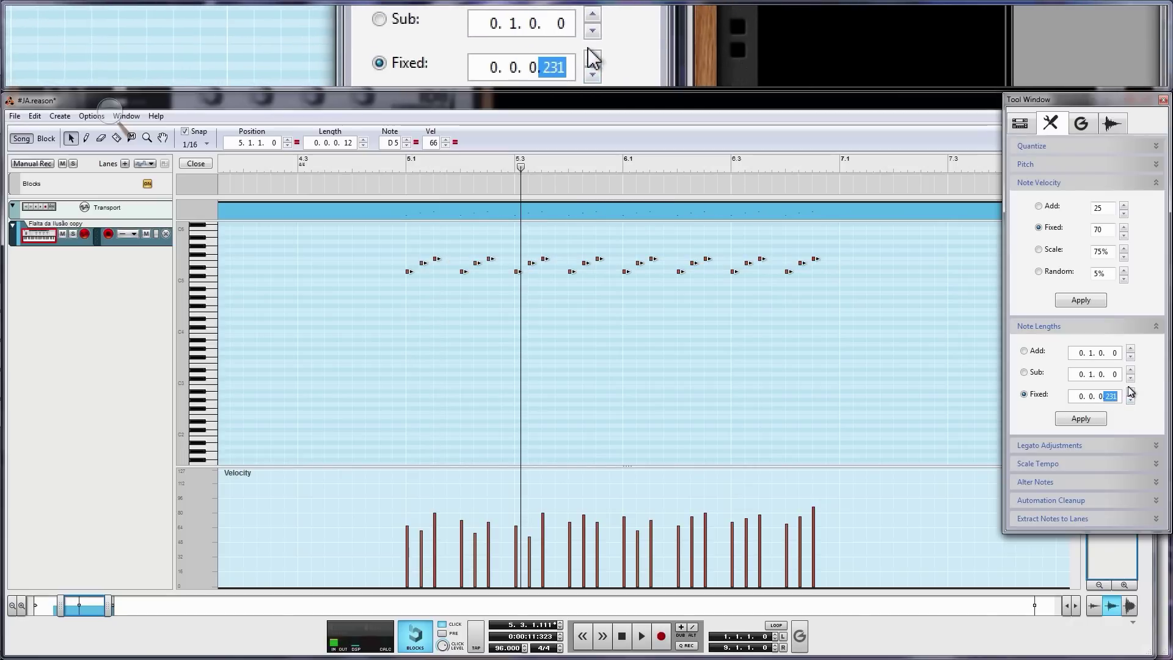
{"action": "left_click", "coordinate": [1131, 392]}
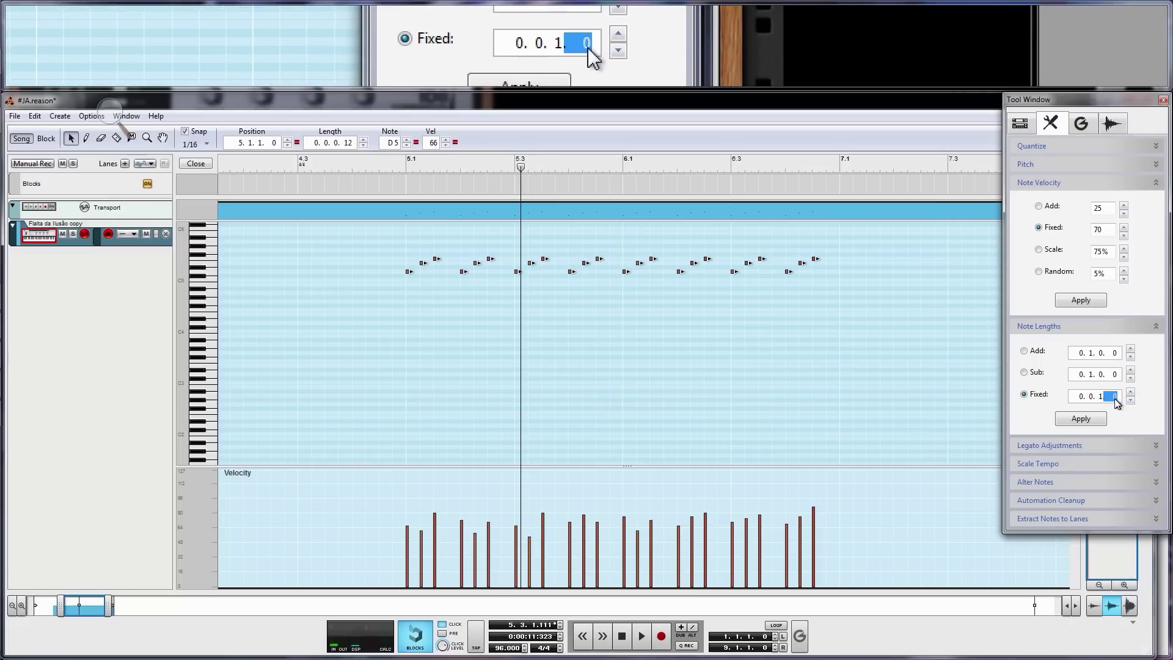
{"action": "type", "text": "120"}
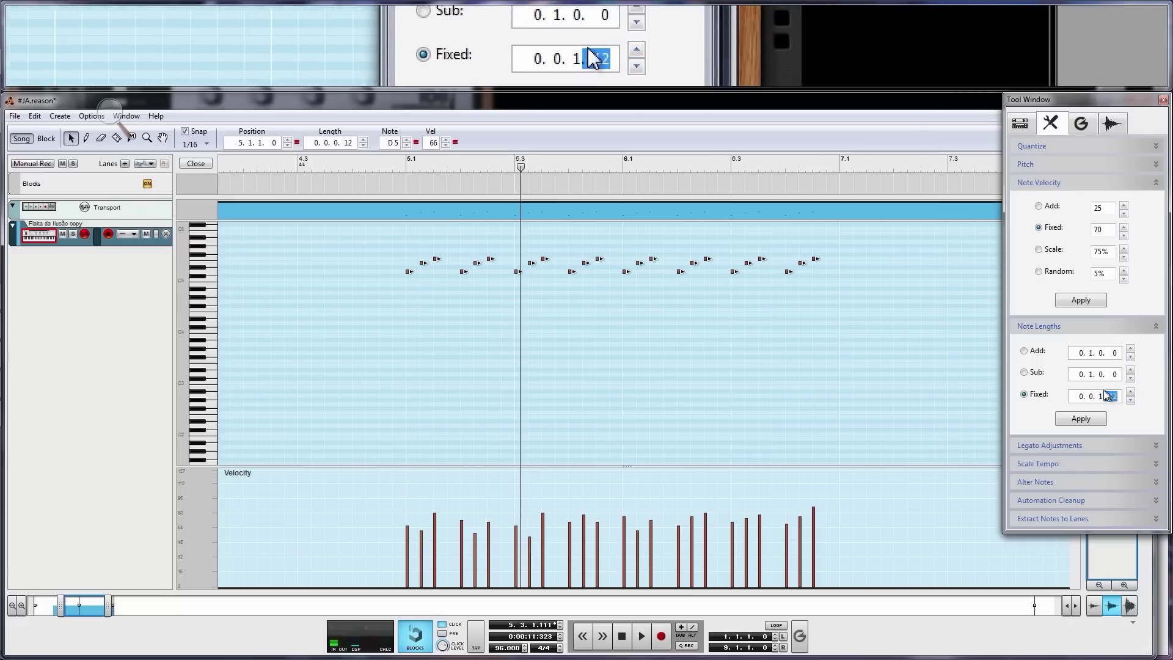
{"action": "left_click", "coordinate": [1100, 397]}
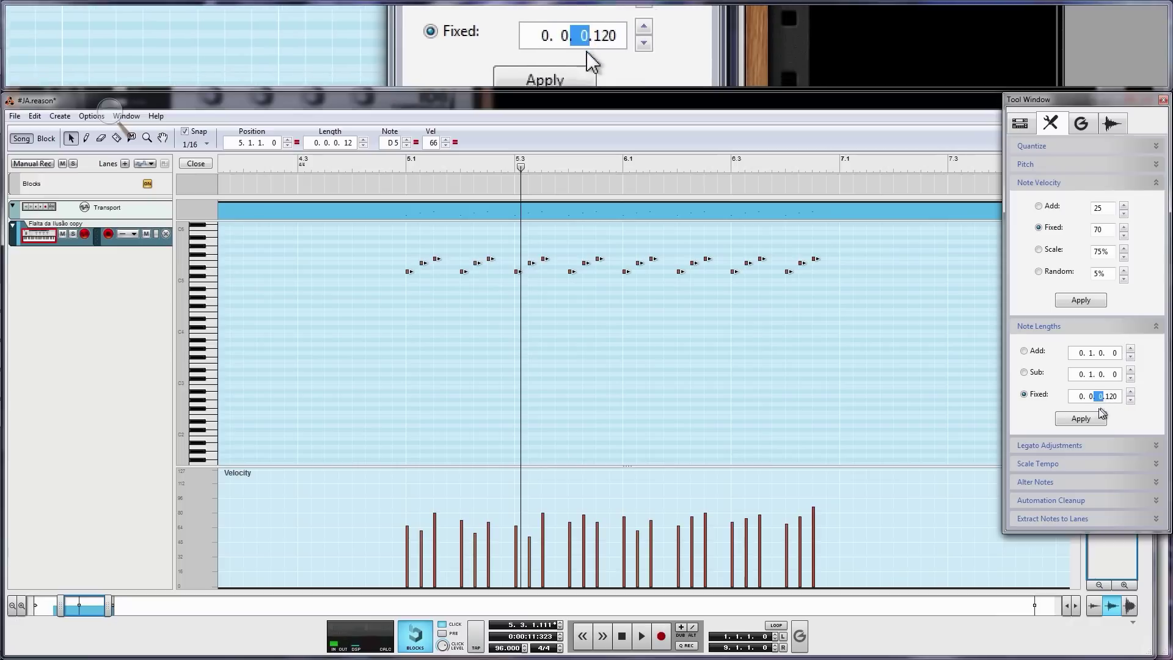
{"action": "type", "text": "0"}
{"action": "left_click", "coordinate": [1081, 420]}
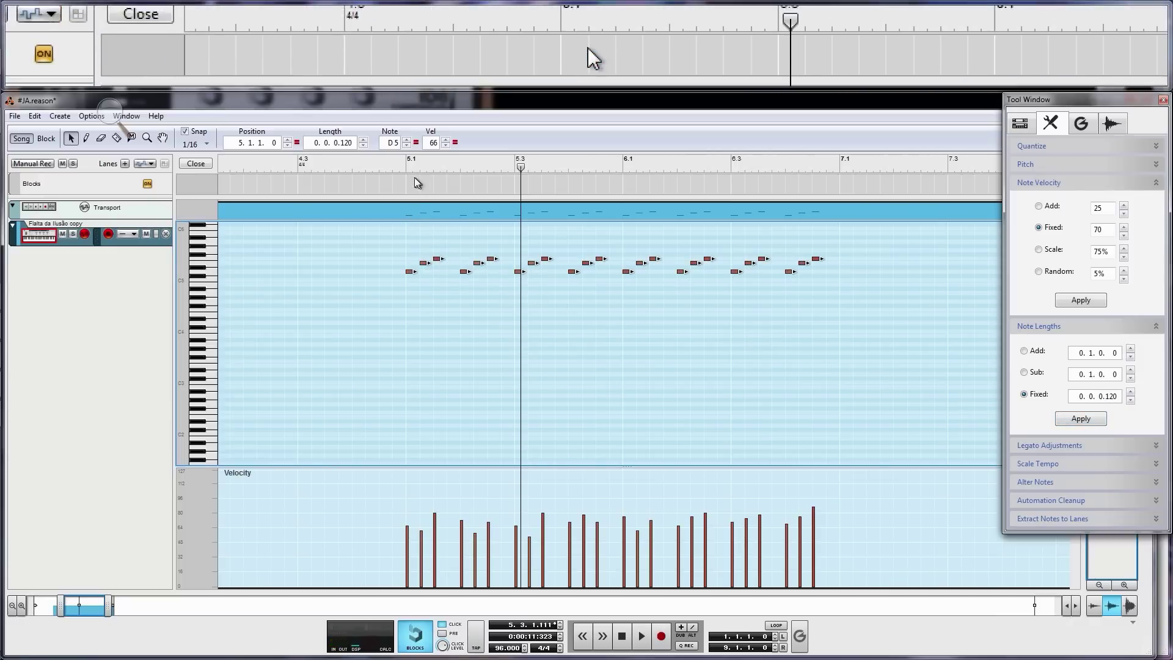
Play the corrected phrase from bar 5 to its end twice.
{"action": "left_click", "coordinate": [407, 165]}
{"action": "key", "text": "space"}
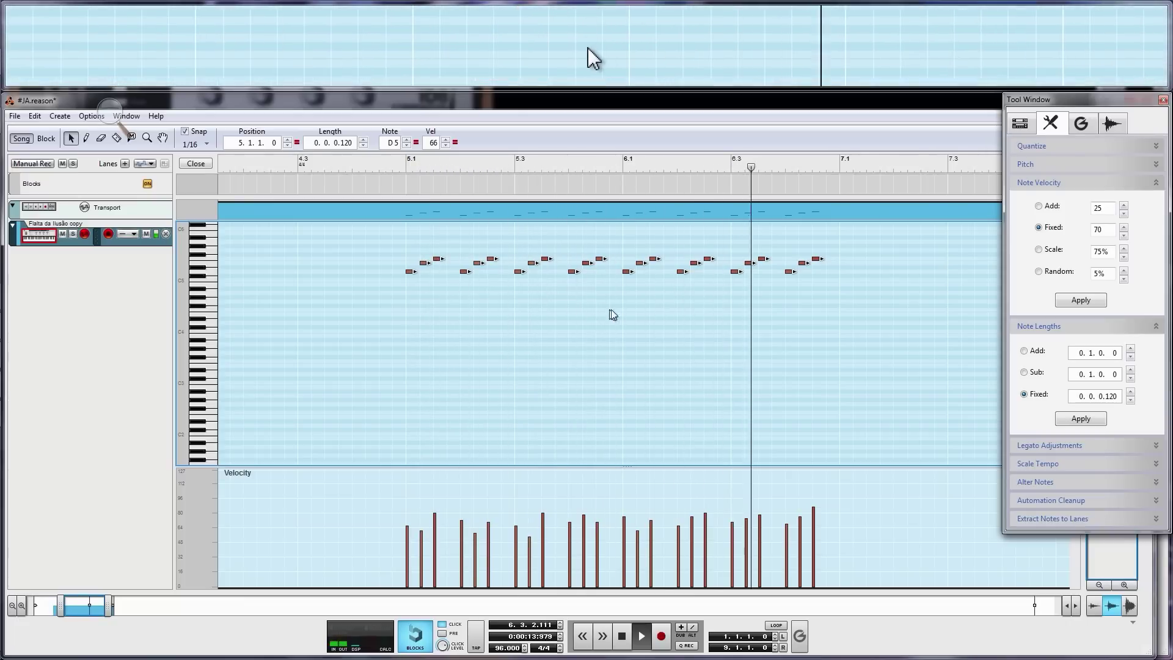
{"action": "key", "text": "space"}
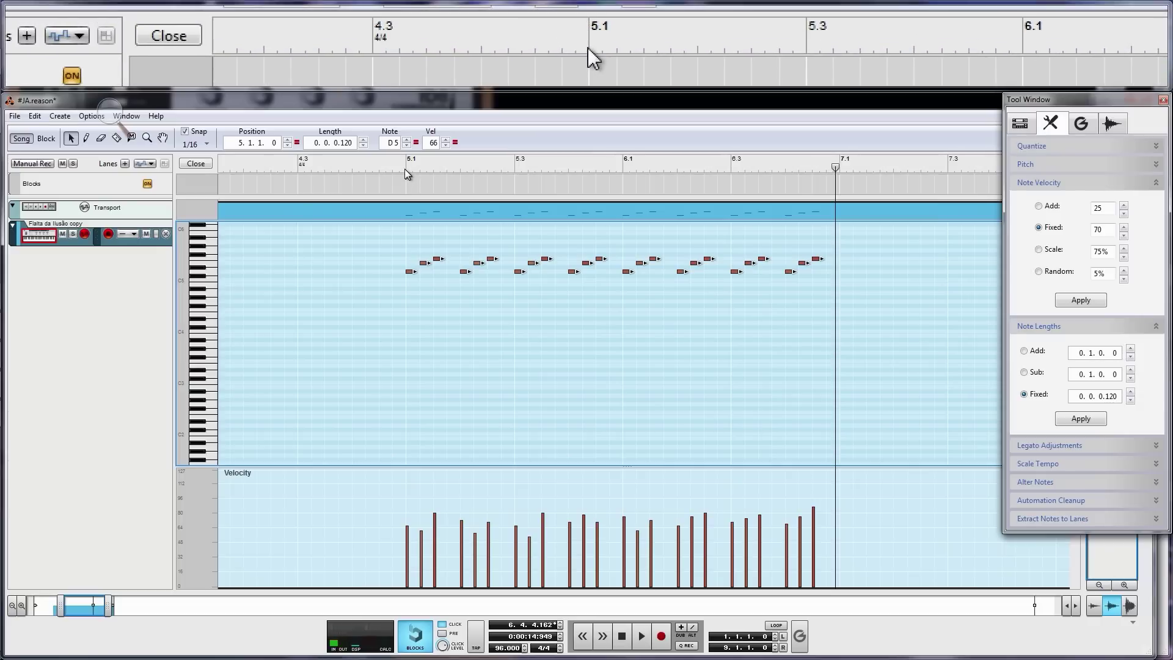
{"action": "left_click", "coordinate": [405, 169]}
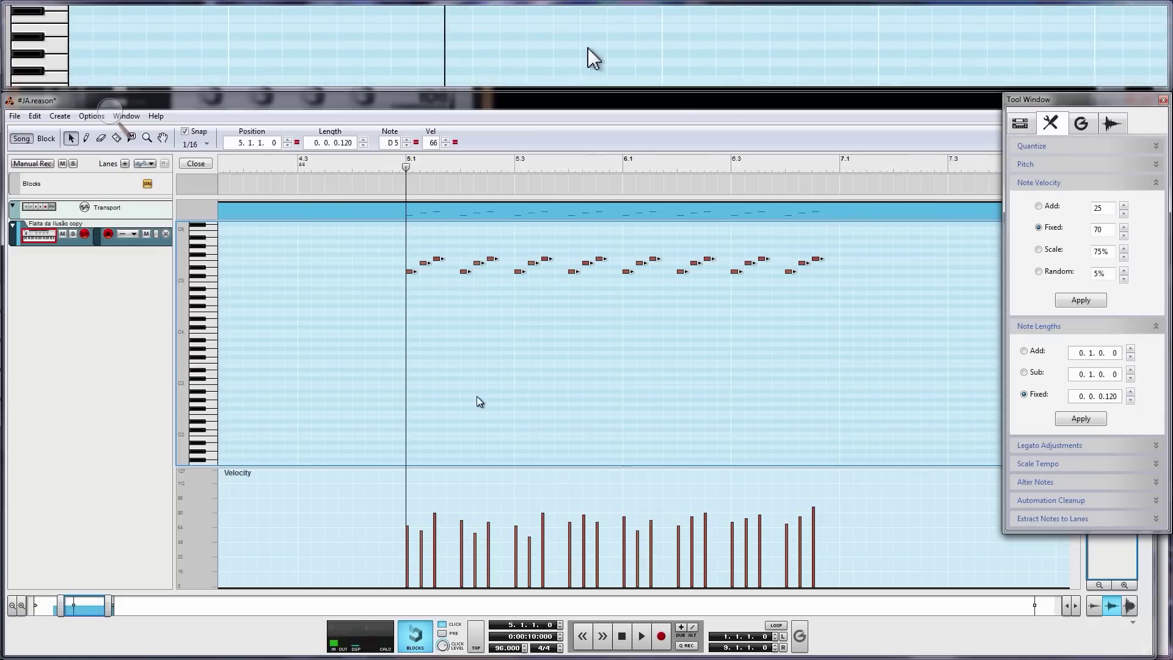
{"action": "key", "text": "space"}
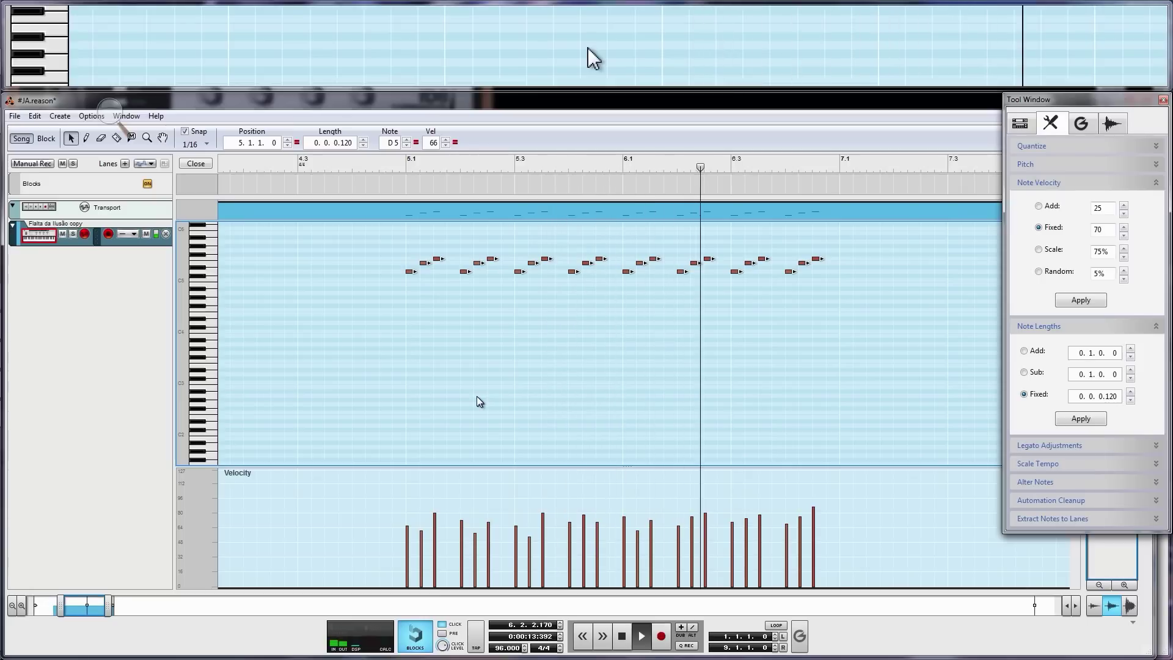
{"action": "key", "text": "space"}
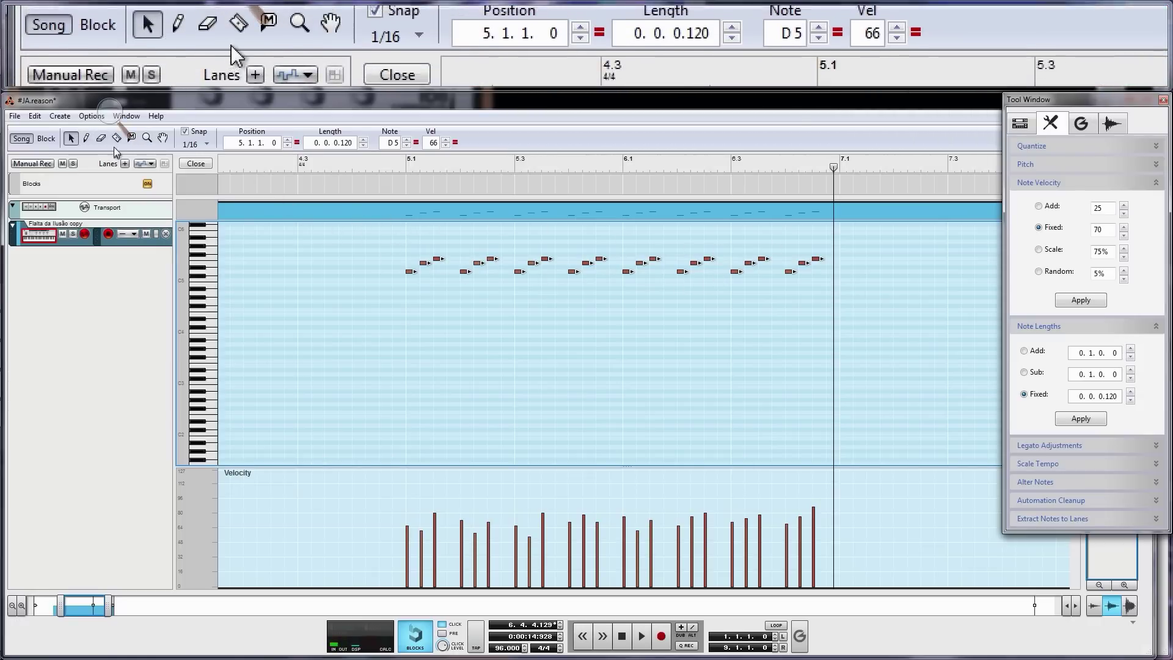
Split the flute clip with the Razor tool at bar 5 and bar 7.
{"action": "left_click", "coordinate": [123, 143]}
{"action": "left_click", "coordinate": [410, 211]}
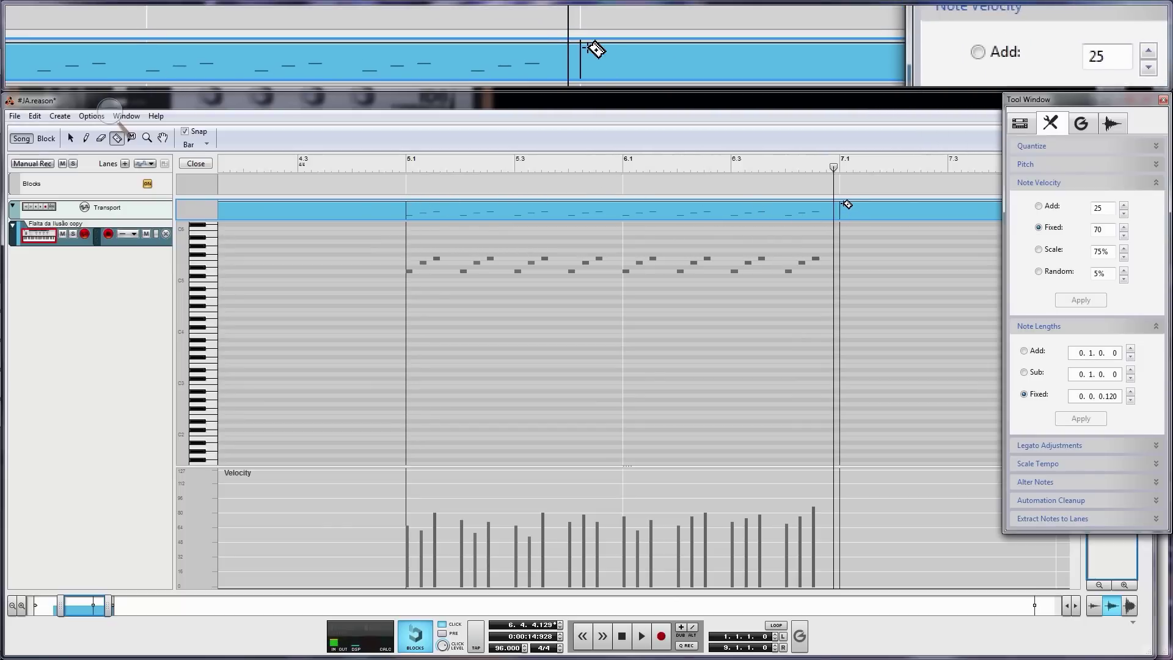
{"action": "left_click", "coordinate": [840, 208]}
{"action": "key", "text": "q"}
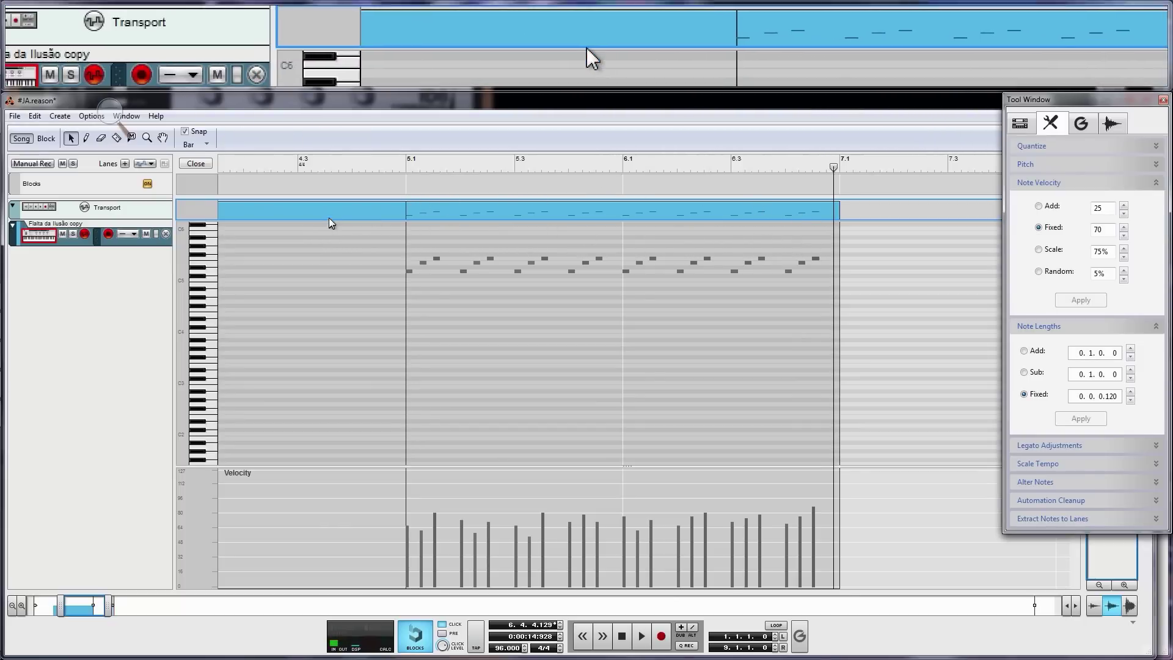
Remove the clip parts outside the two-bar phrase and move the remaining clip to bar 1.
{"action": "double_click", "coordinate": [332, 209]}
{"action": "mouse_move", "coordinate": [199, 249]}
{"action": "left_mouse_down"}
{"action": "mouse_move", "coordinate": [273, 248]}
{"action": "mouse_move", "coordinate": [207, 247]}
{"action": "left_mouse_up"}
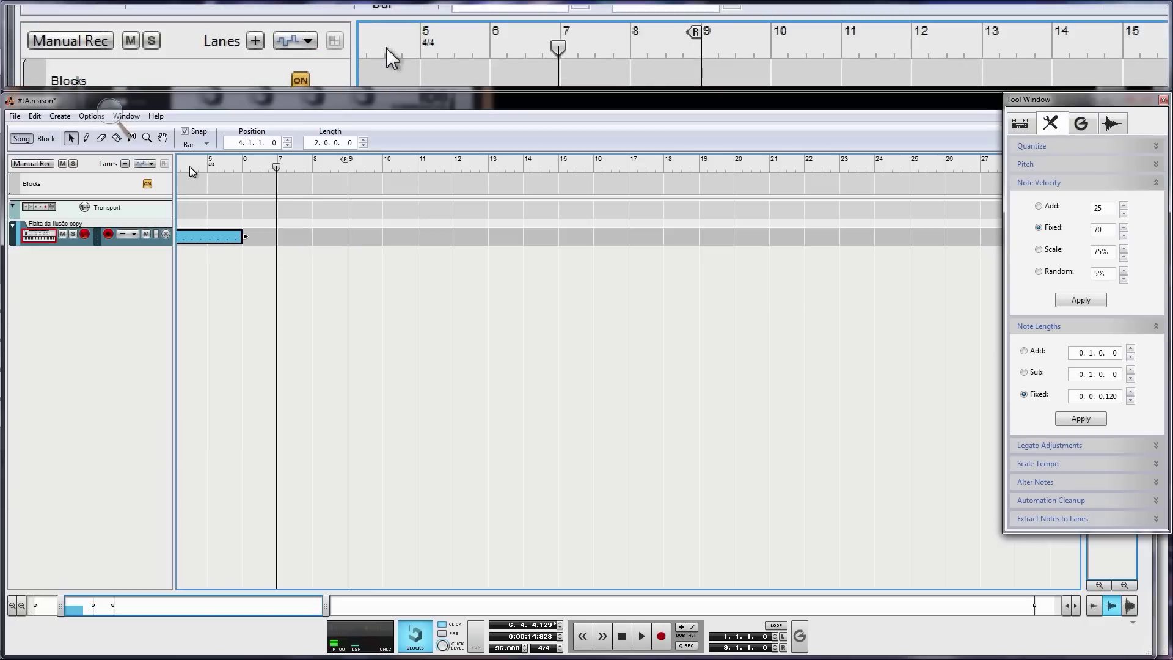
{"action": "left_click_drag", "start_coordinate": [189, 166], "coordinate": [172, 162]}
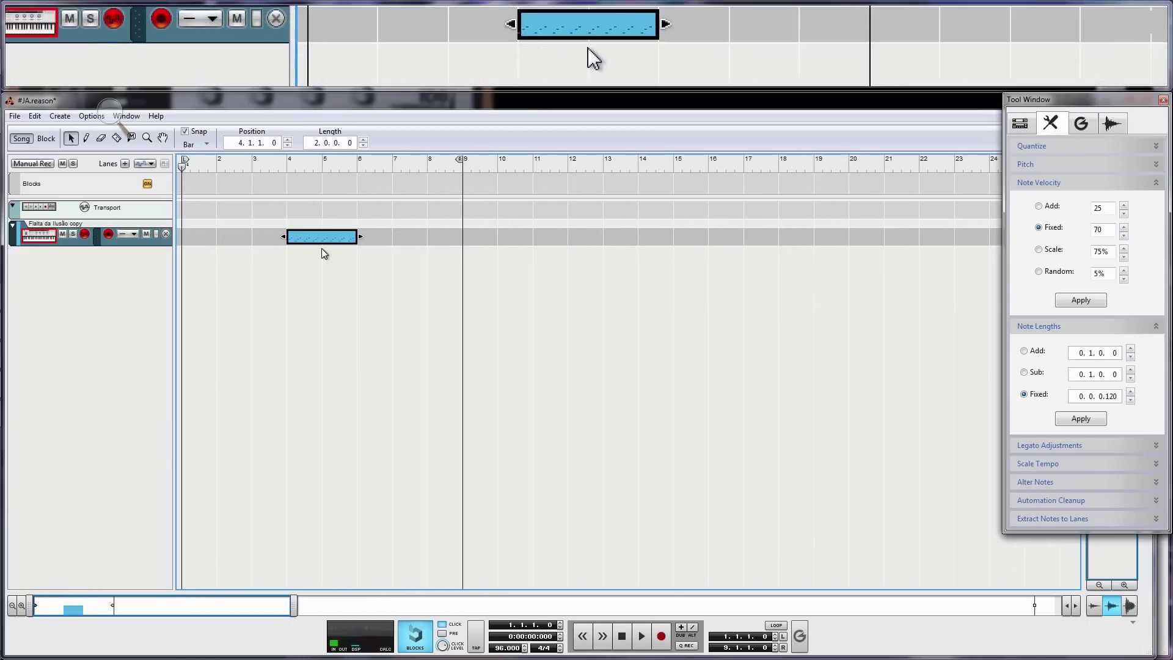
{"action": "left_click_drag", "start_coordinate": [322, 246], "coordinate": [217, 246]}
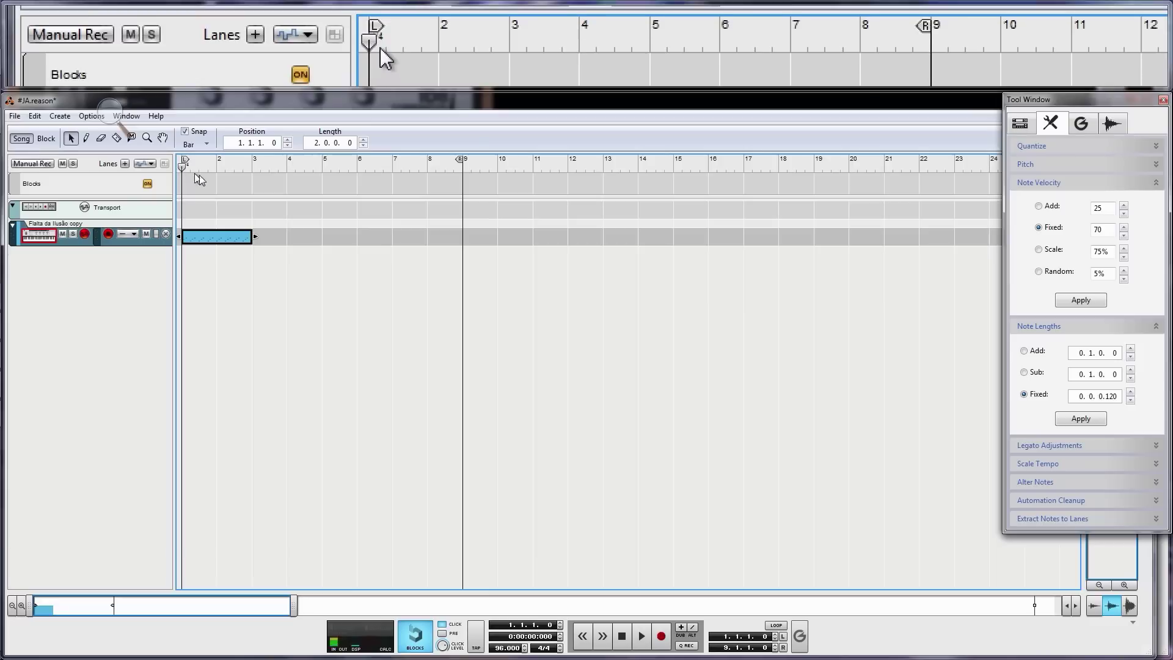
Play the two-bar flute clip from the start of the song through to bar 3, repeating the playback once.
{"action": "key", "text": "space"}
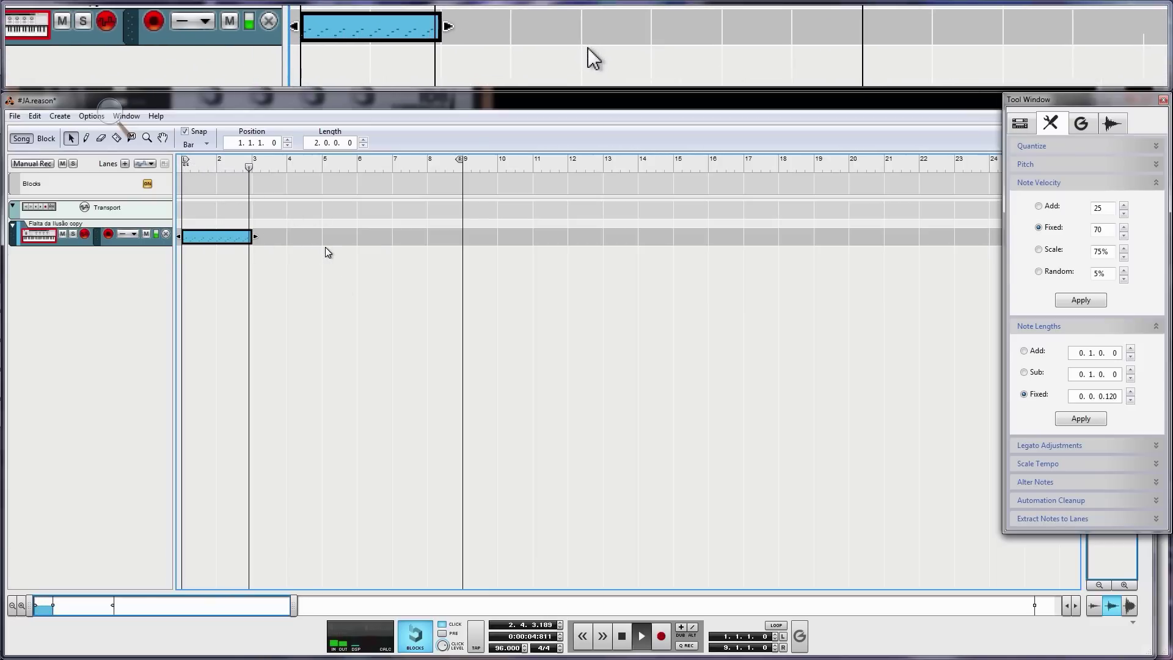
{"action": "key", "text": "space"}
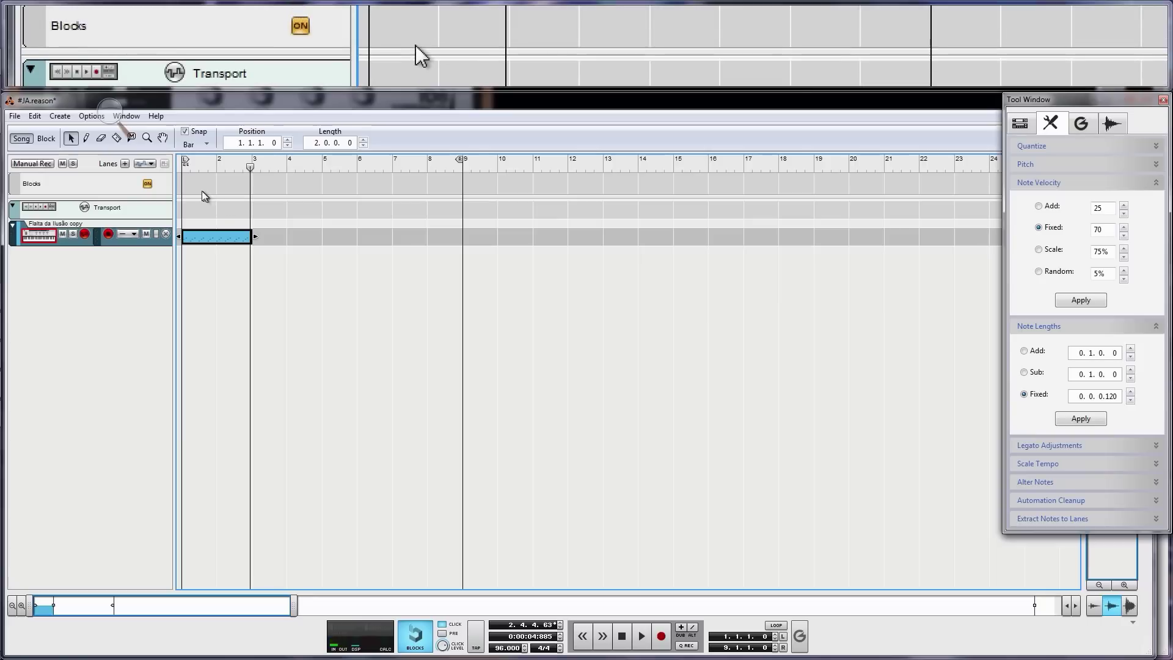
{"action": "left_click", "coordinate": [189, 171]}
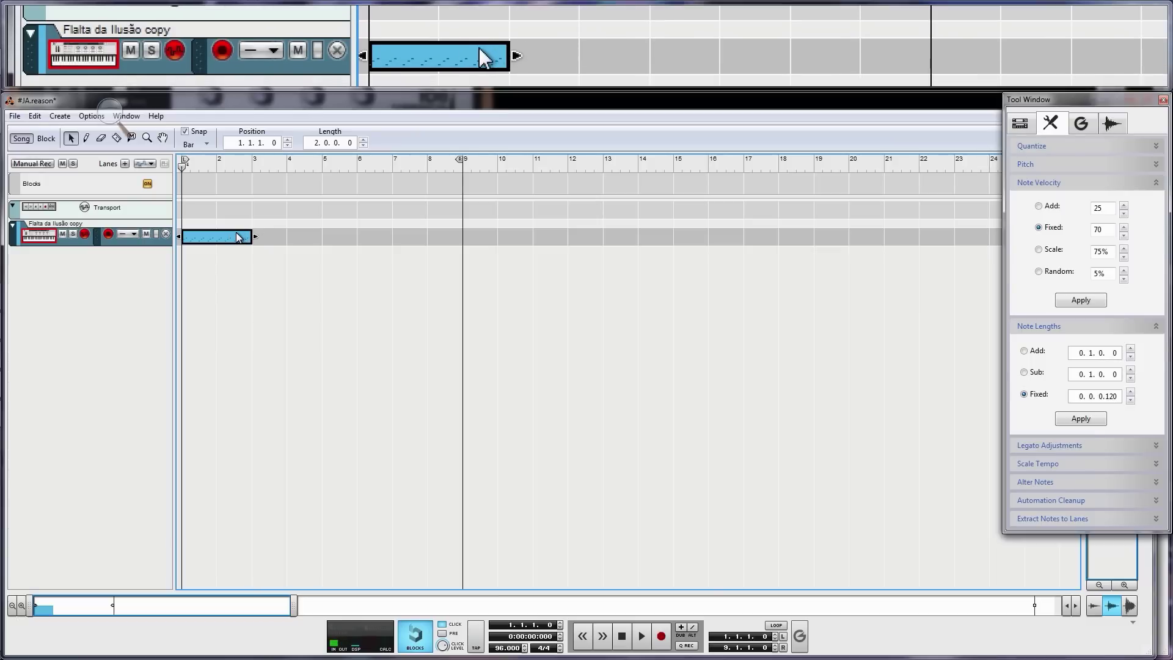
{"action": "key", "text": "space"}
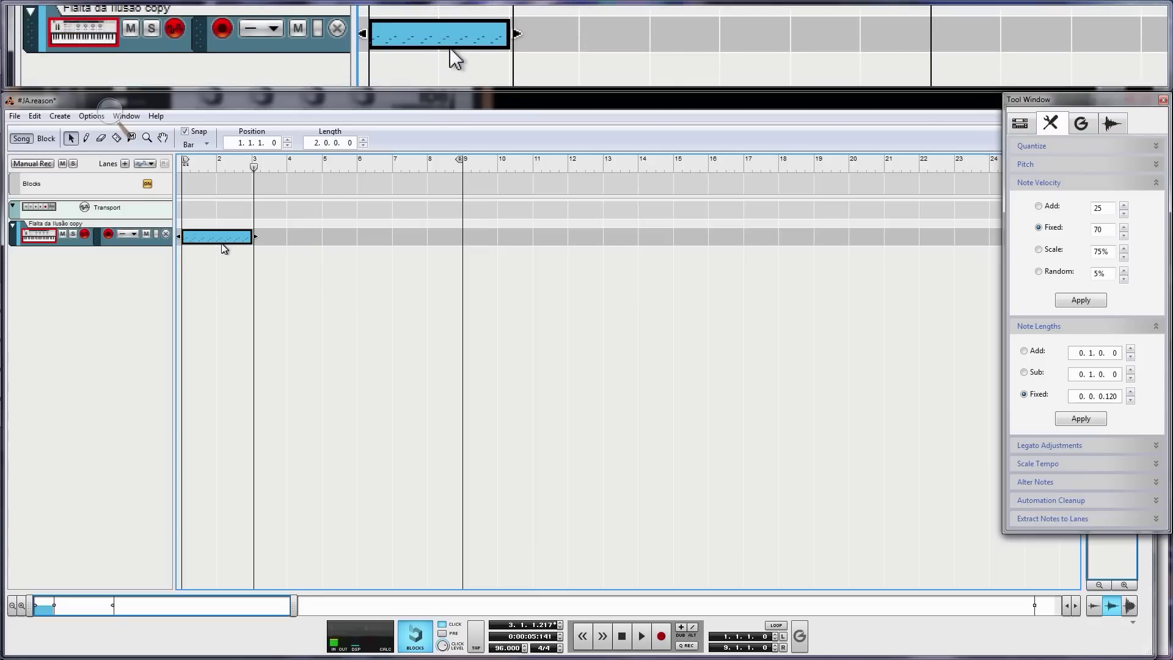
Duplicate the two-bar flute clip four times in a row so the copies run up to bar 11.
{"action": "key", "text": "ctrl+d"}
{"action": "key", "text": "ctrl+d"}
{"action": "key", "text": "ctrl+d"}
{"action": "key", "text": "ctrl+d"}
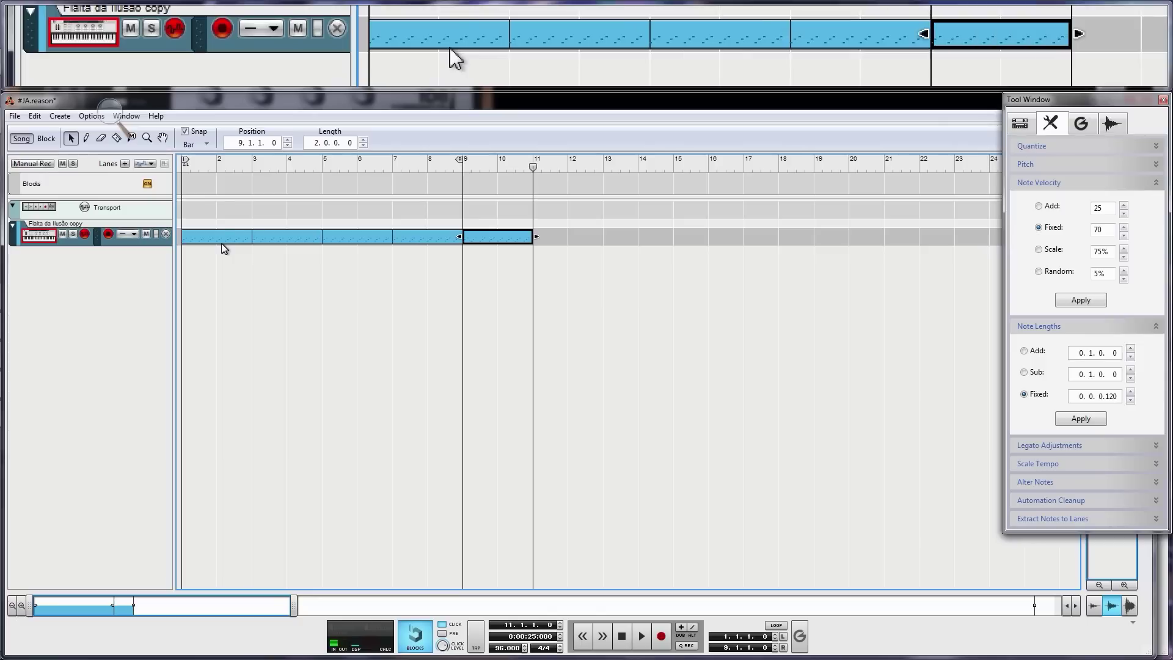
Rename the flute track by removing the word "copy" from the end of its name.
{"action": "left_click", "coordinate": [254, 165]}
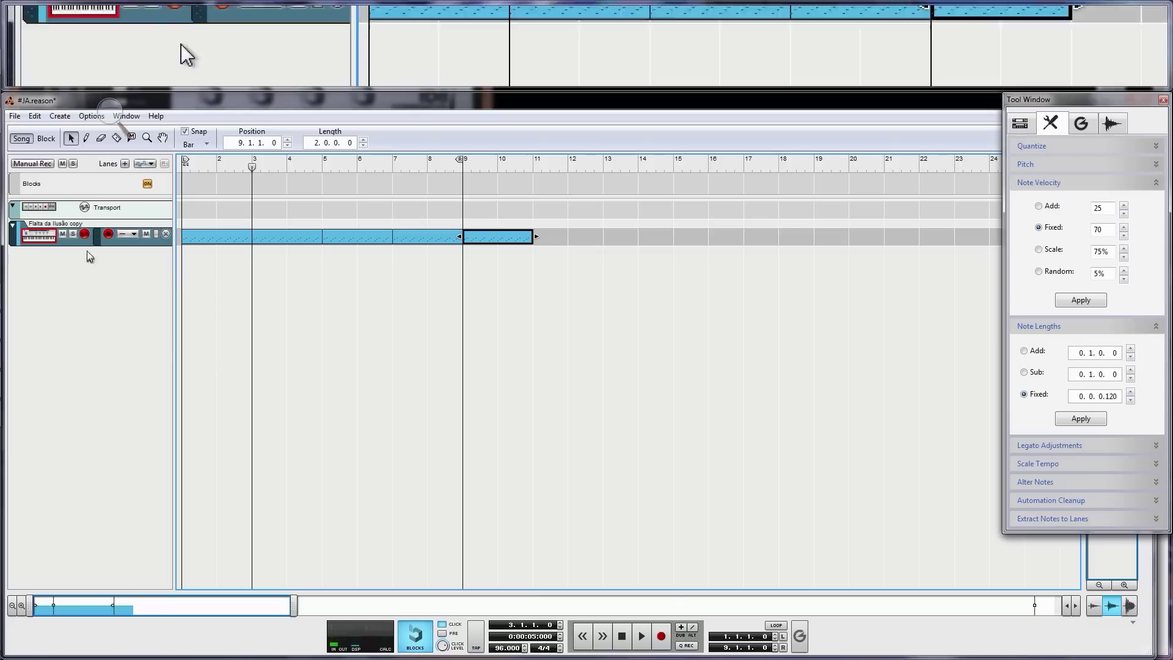
{"action": "double_click", "coordinate": [95, 225]}
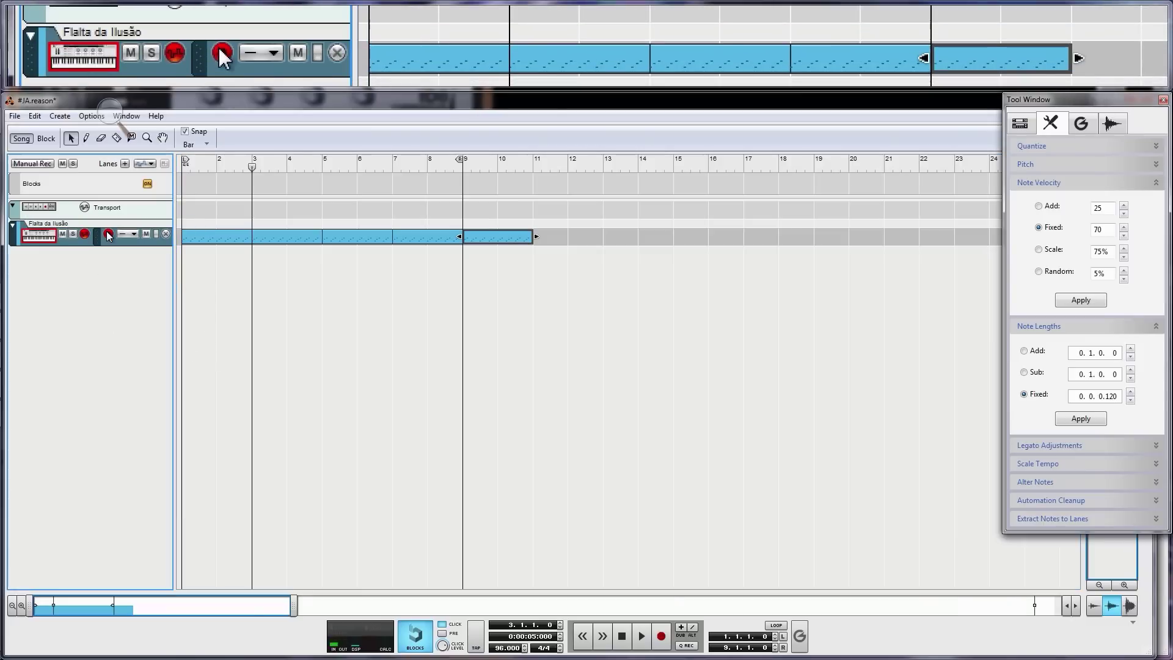
{"action": "key", "text": "Return"}
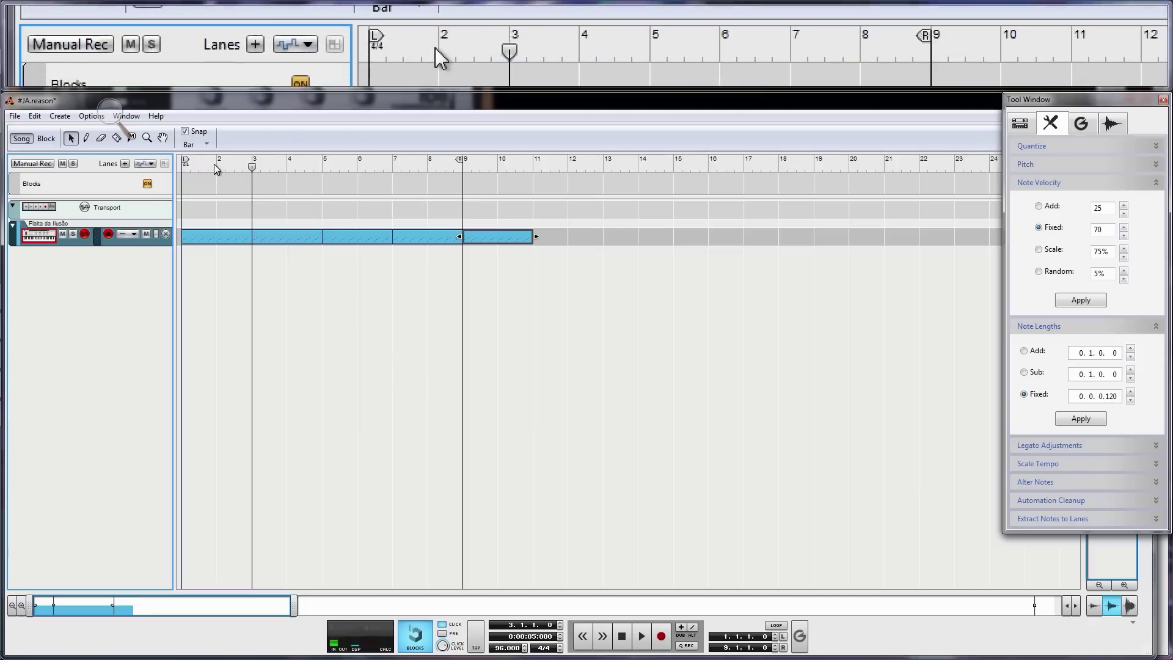
Play the repeated flute clips from the start of the song to just past bar 3, and stop.
{"action": "left_click", "coordinate": [498, 237]}
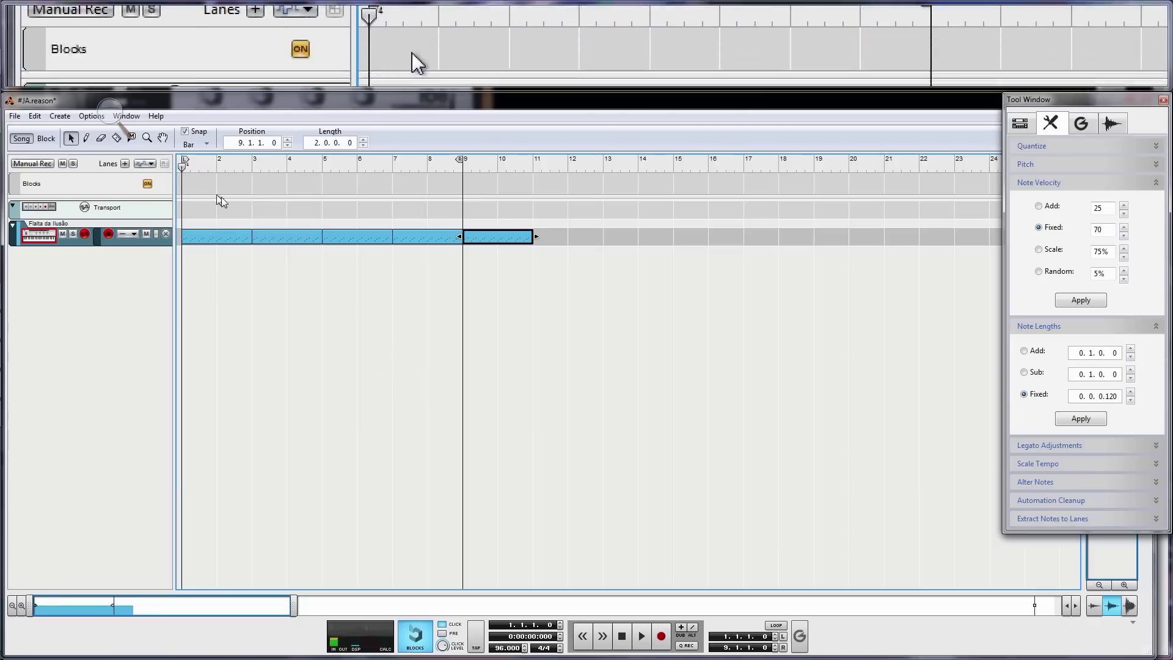
{"action": "key", "text": "space"}
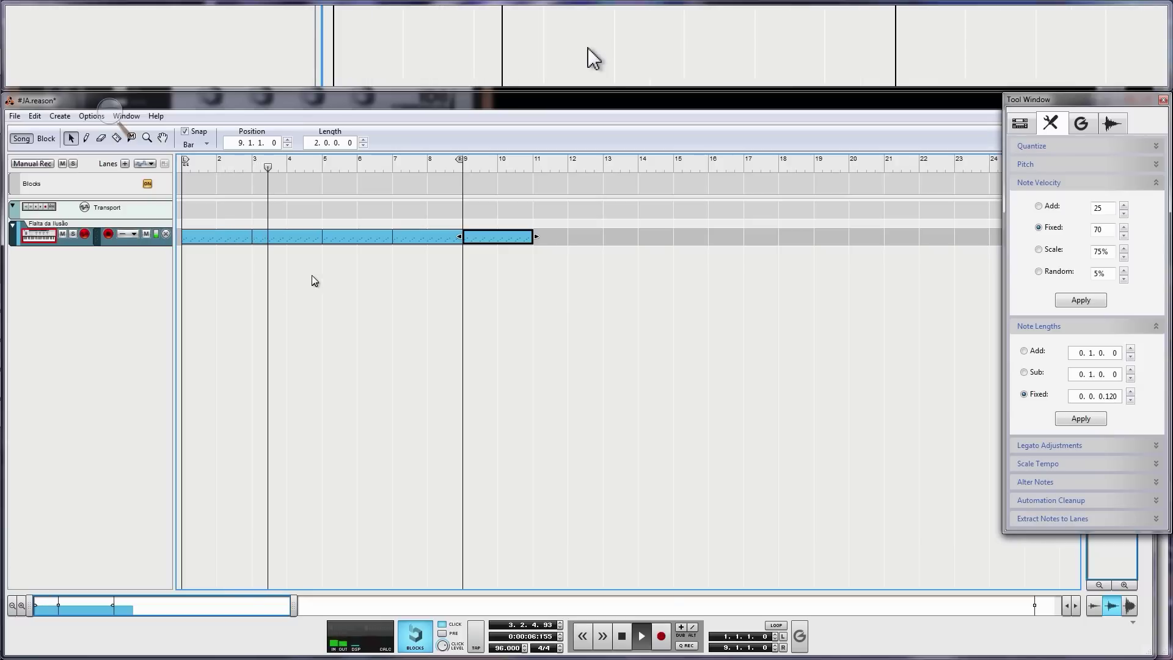
{"action": "key", "text": "space"}
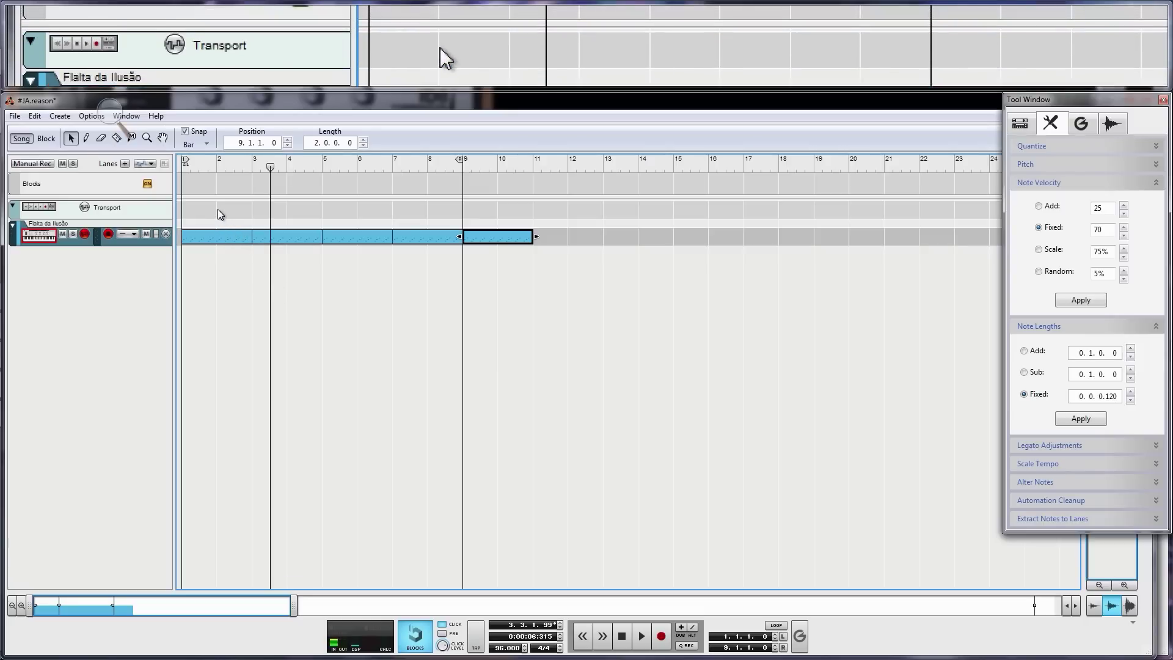
Delete the four flute clip copies from bar 3 to bar 11, keeping the first two-bar clip.
{"action": "left_click", "coordinate": [217, 209]}
{"action": "left_click_drag", "start_coordinate": [263, 200], "coordinate": [507, 281]}
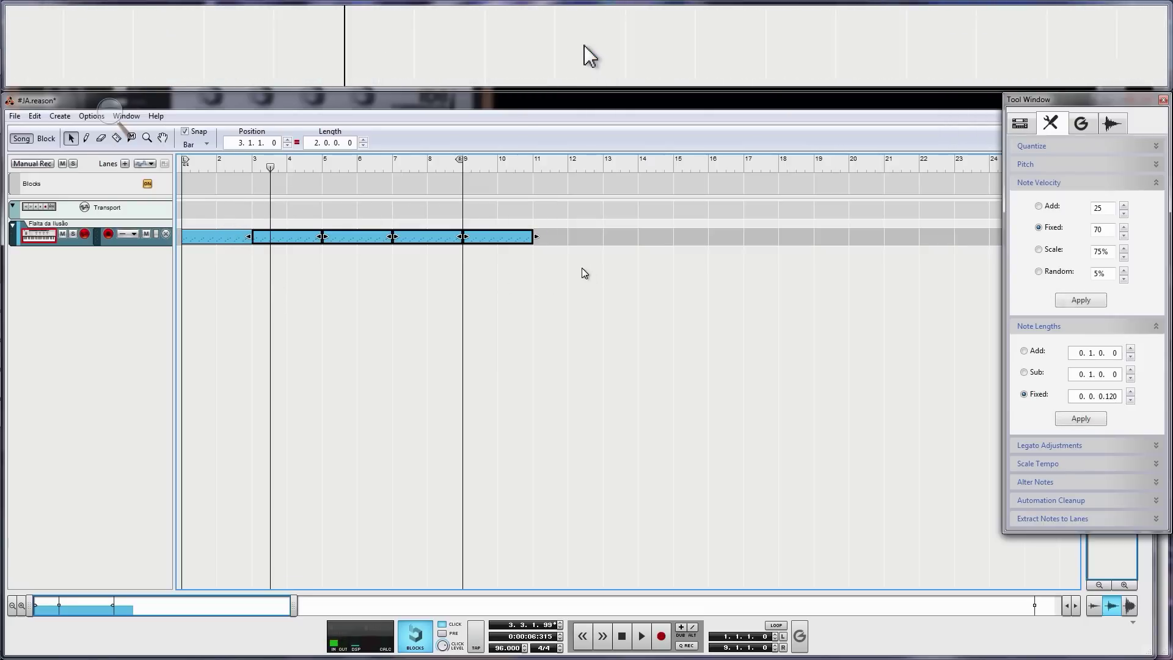
{"action": "key", "text": "Delete"}
{"action": "left_click", "coordinate": [208, 241]}
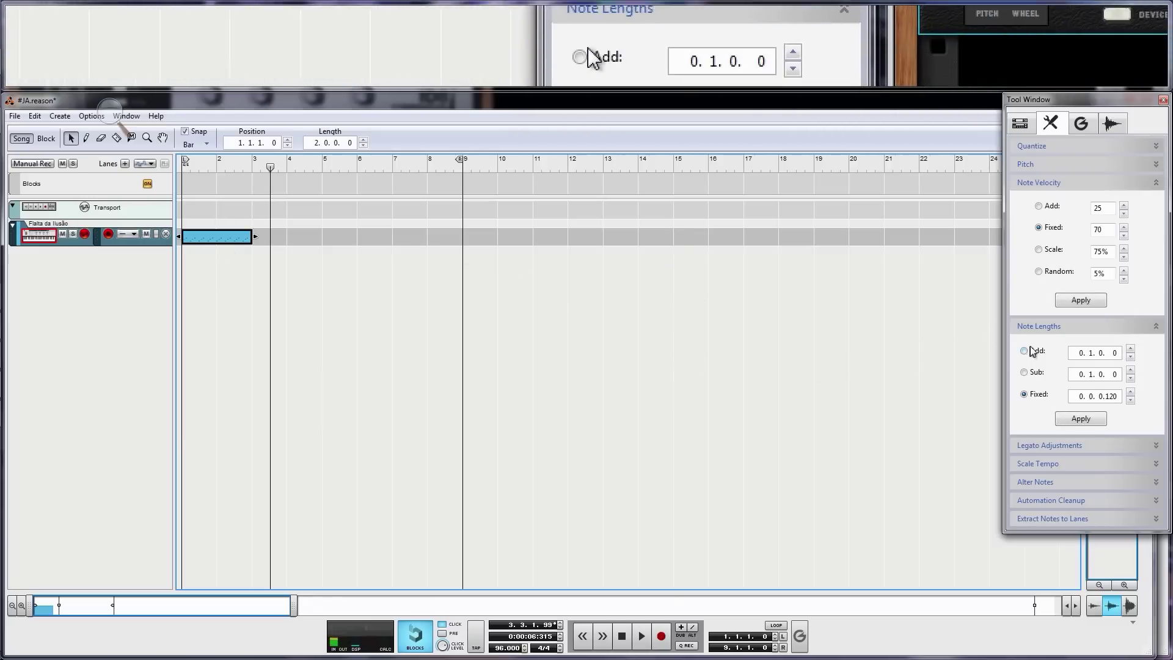
Add 25 to the velocity of the flute clip's notes, undo the repeated second application, and play the clip from the start.
{"action": "double_click", "coordinate": [199, 237]}
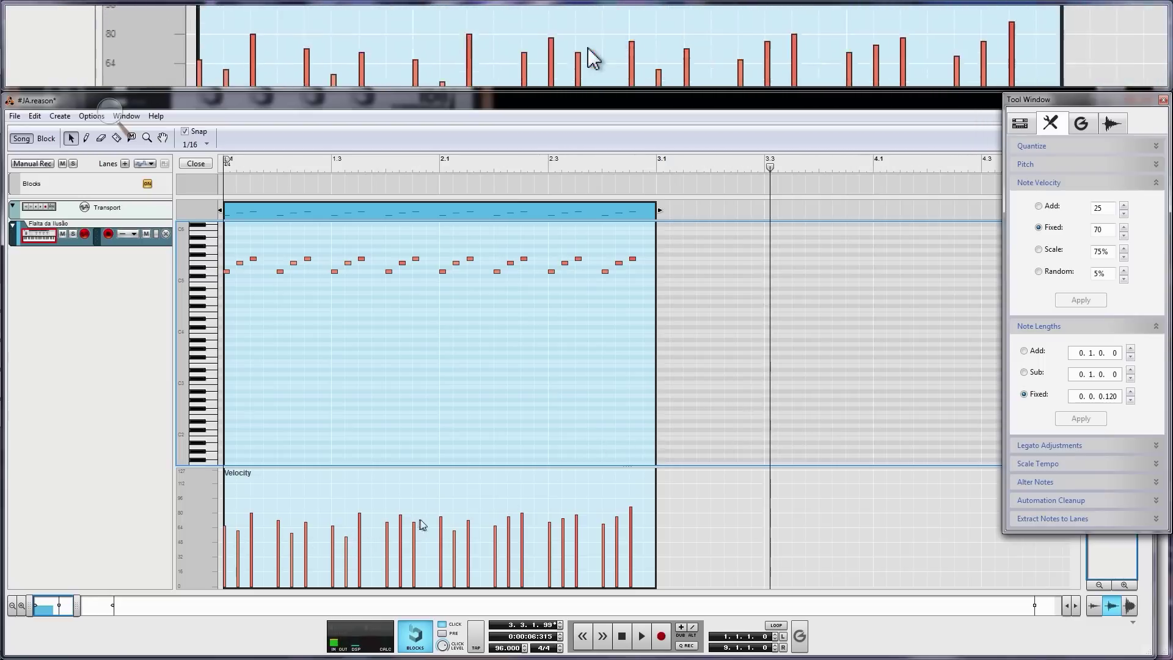
{"action": "left_click", "coordinate": [1040, 207]}
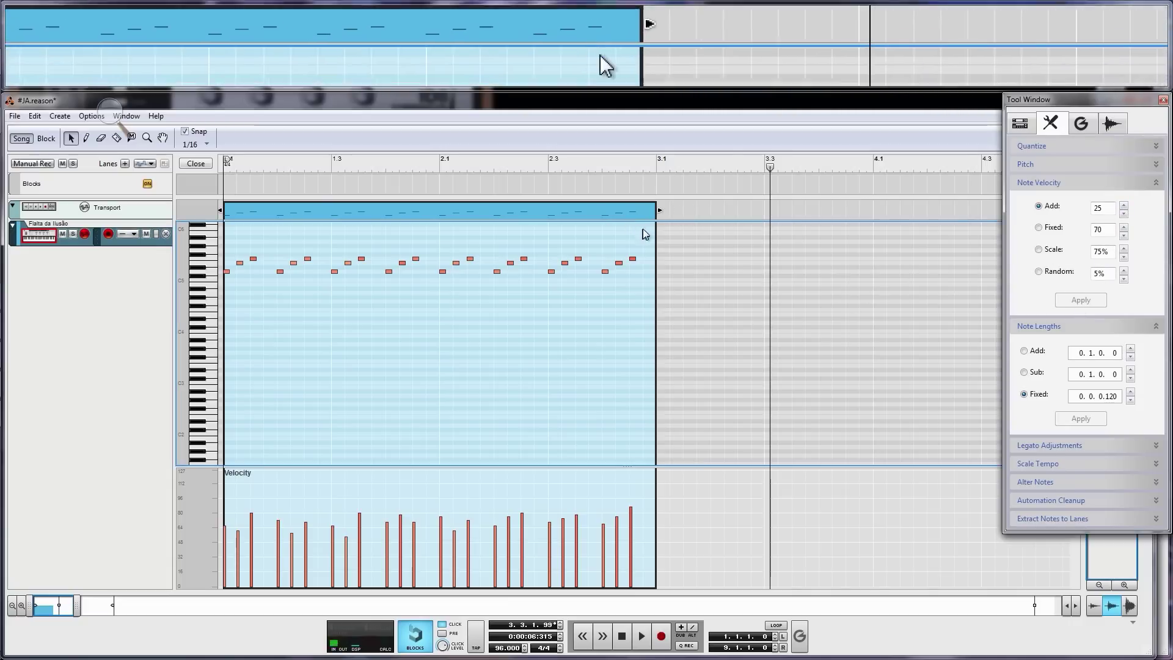
{"action": "left_click", "coordinate": [628, 210]}
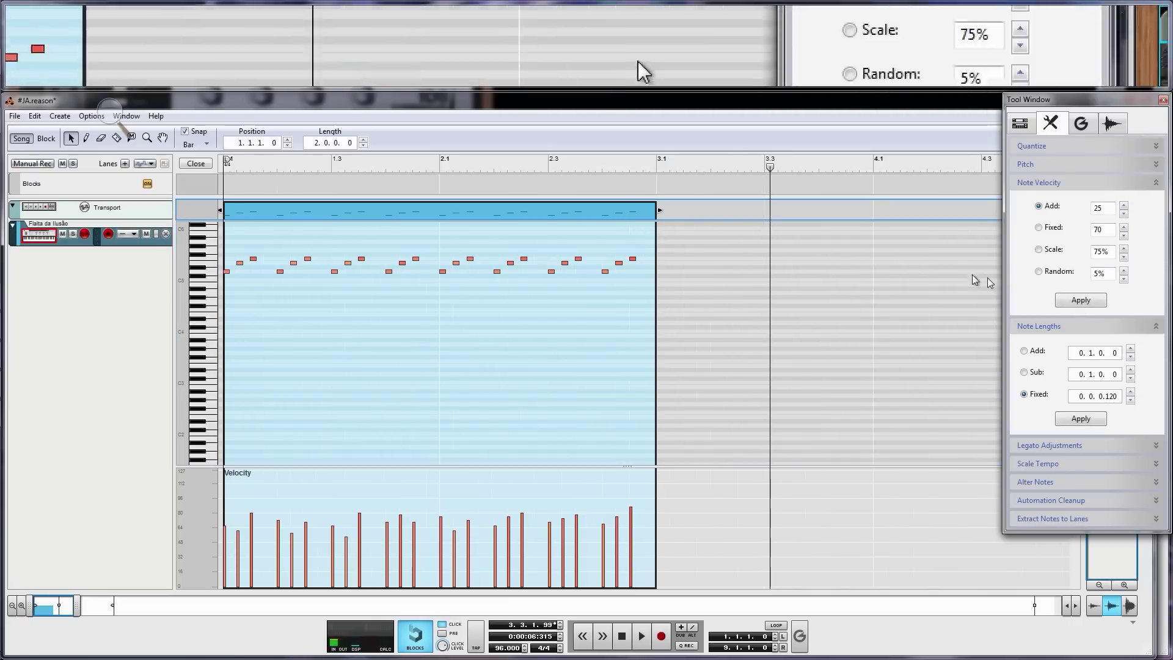
{"action": "left_click", "coordinate": [1079, 300]}
{"action": "left_click", "coordinate": [1079, 300]}
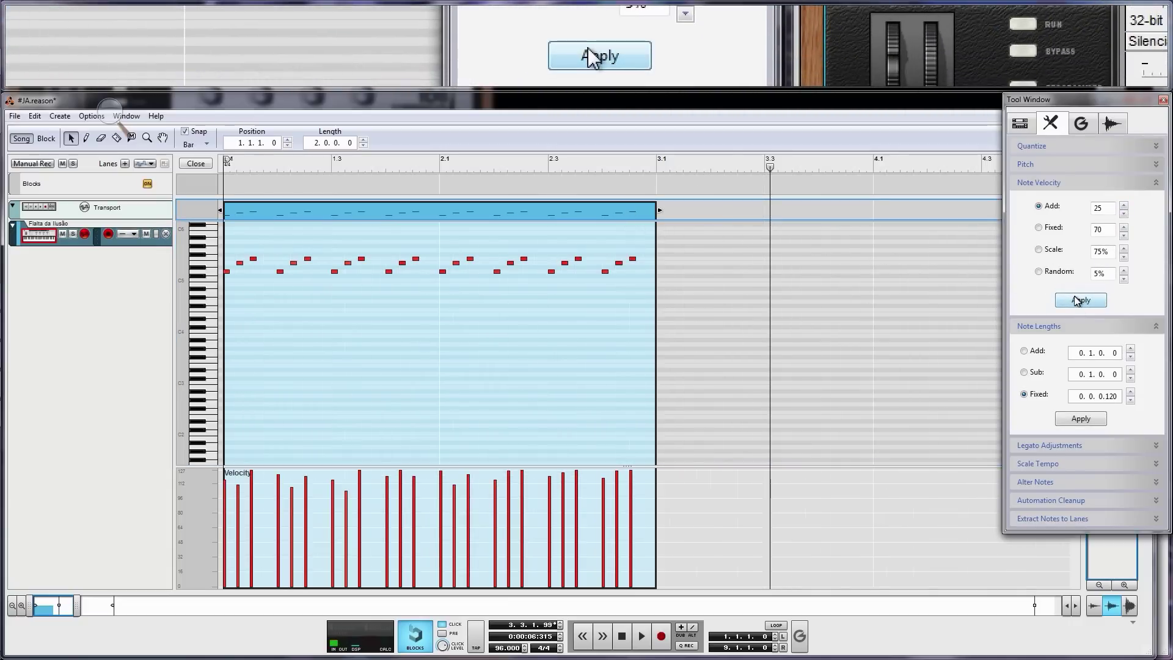
{"action": "key", "text": "ctrl+z"}
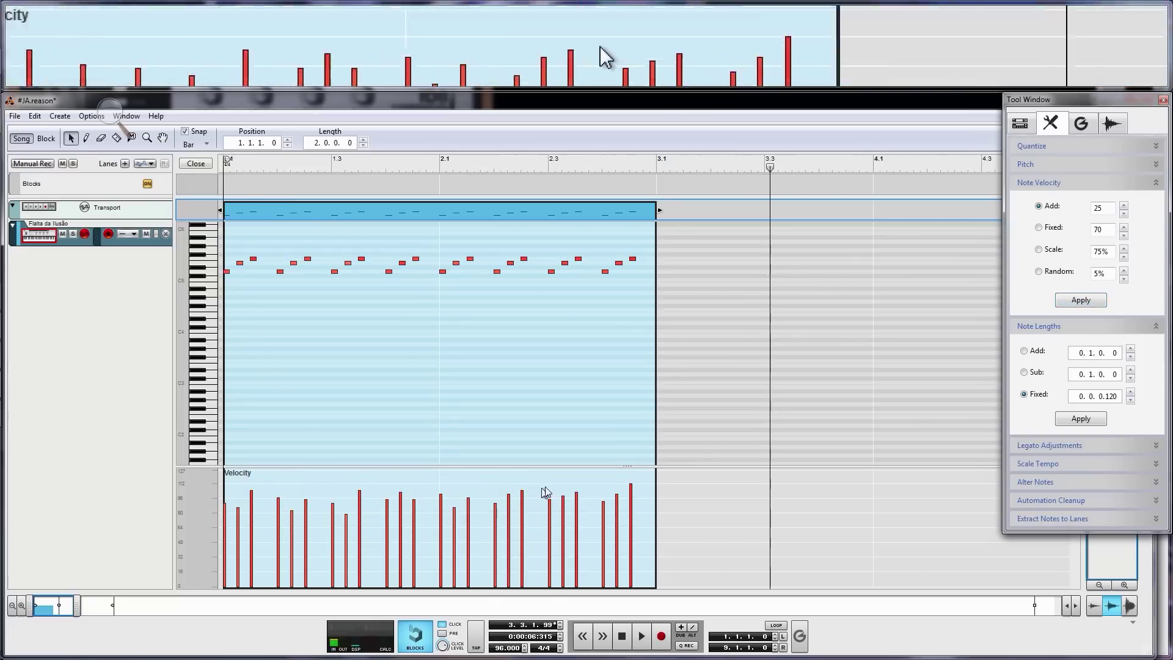
{"action": "left_click", "coordinate": [309, 158]}
{"action": "key", "text": "space"}
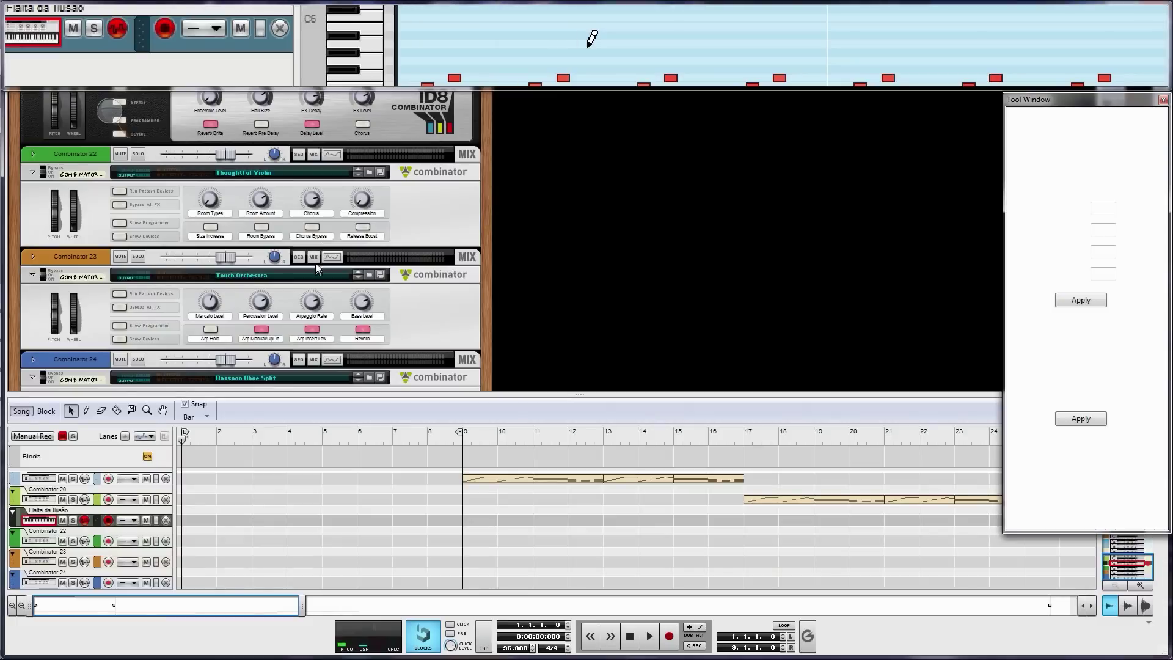
Set the color of the Catedral copy track to Slate Blue.
{"action": "left_click", "coordinate": [94, 498]}
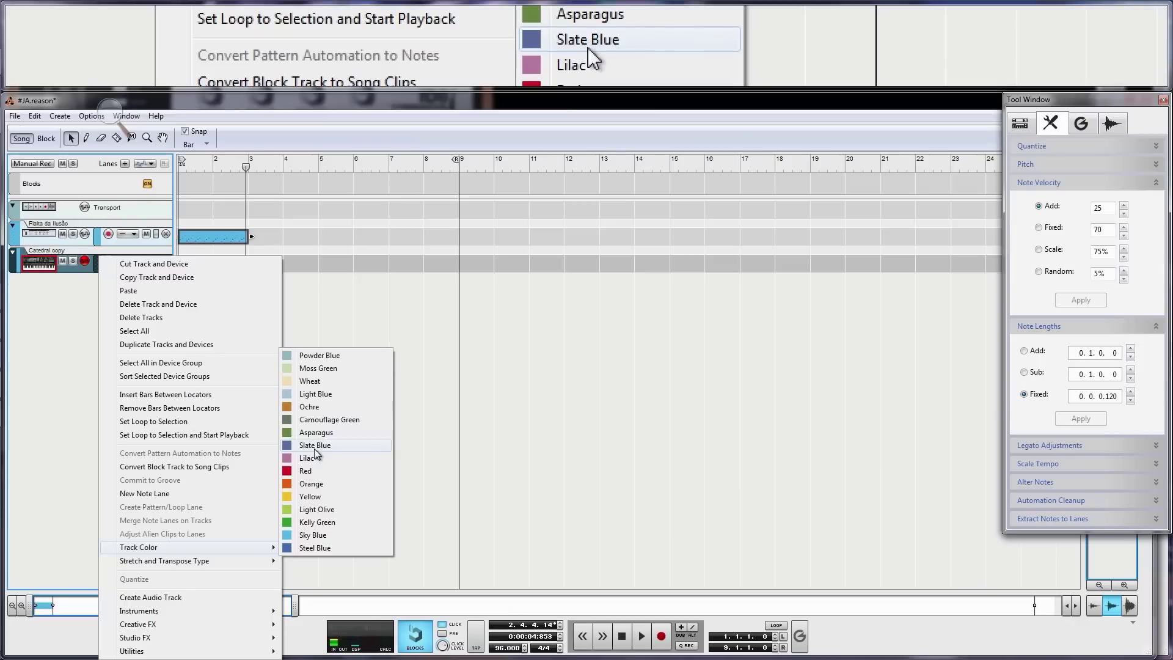
{"action": "left_click", "coordinate": [314, 447]}
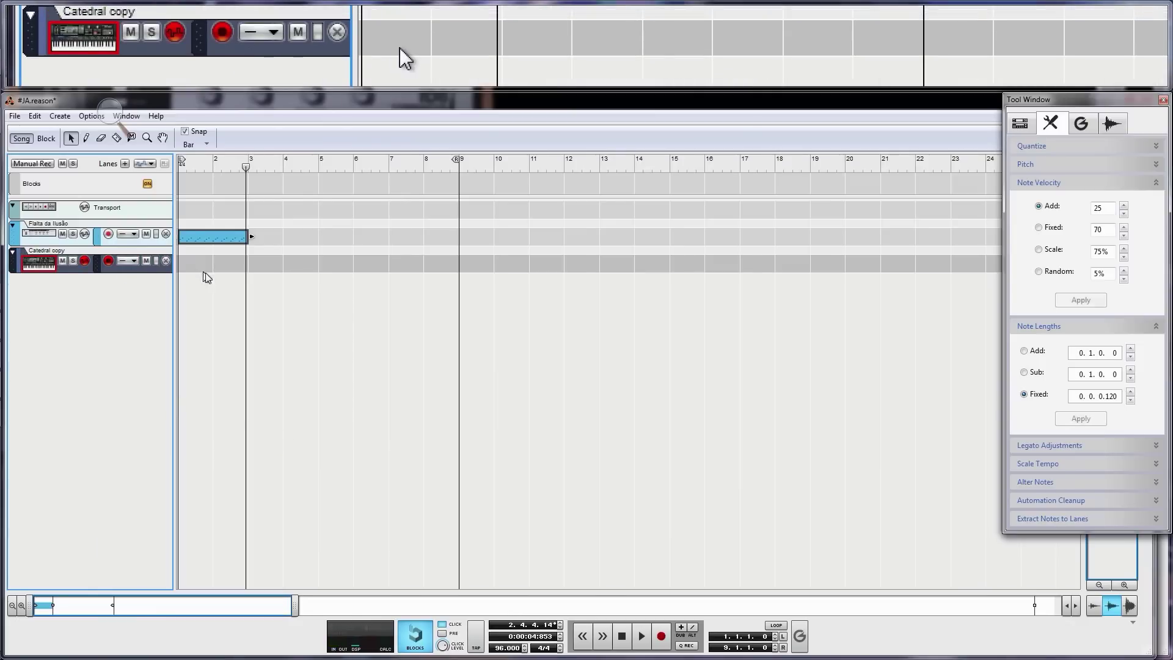
Duplicate the two-bar flute clip along its track so that the copies fill the song up to bar 9.
{"action": "left_click", "coordinate": [208, 237]}
{"action": "key", "text": "ctrl+d"}
{"action": "key", "text": "ctrl+d"}
{"action": "left_click_drag", "start_coordinate": [377, 230], "coordinate": [374, 235]}
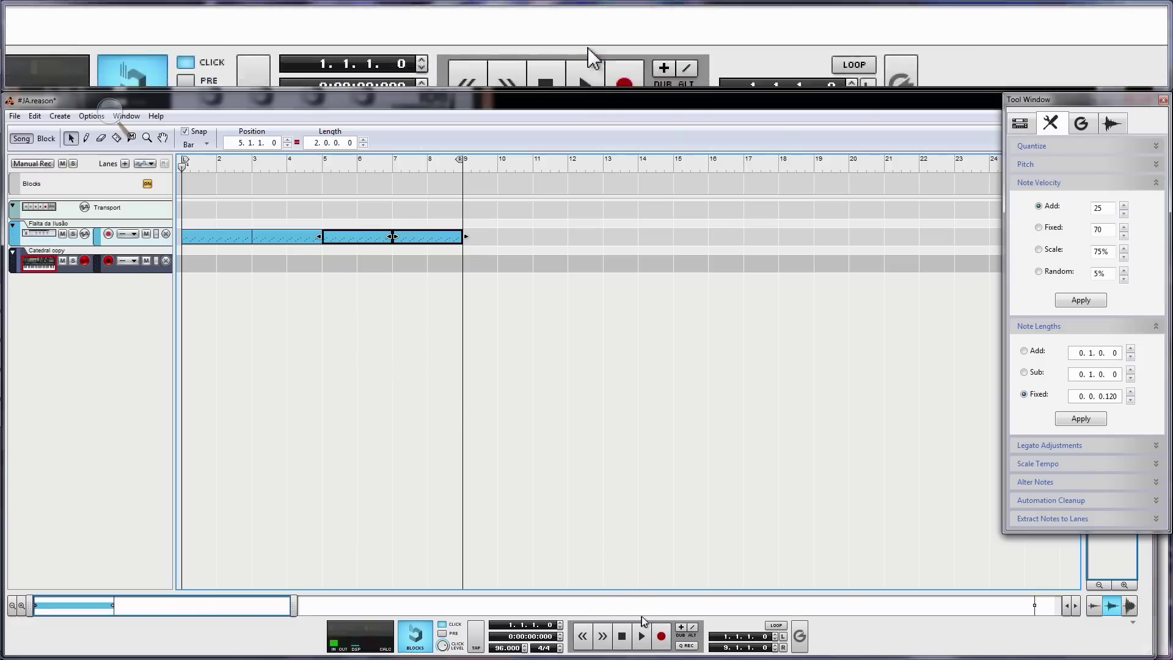
Record a chord part on the Catedral copy track from bar 1 to just past bar 7.
{"action": "left_click", "coordinate": [279, 165]}
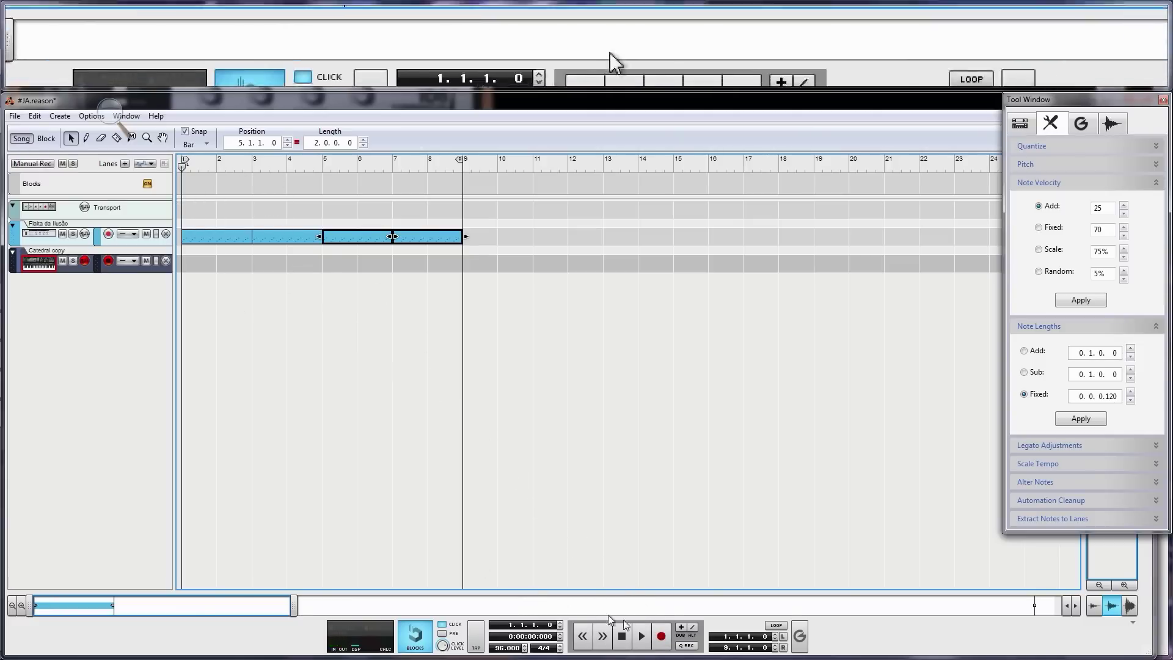
{"action": "left_click", "coordinate": [622, 636]}
{"action": "left_click", "coordinate": [661, 636]}
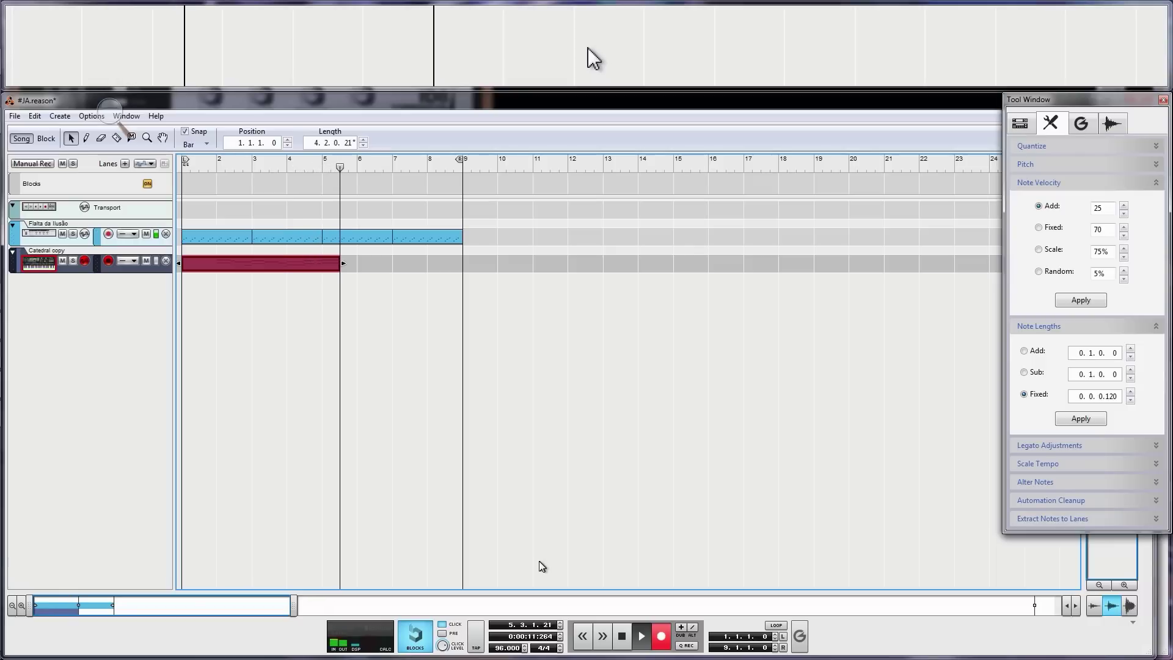
{"action": "key", "text": "space"}
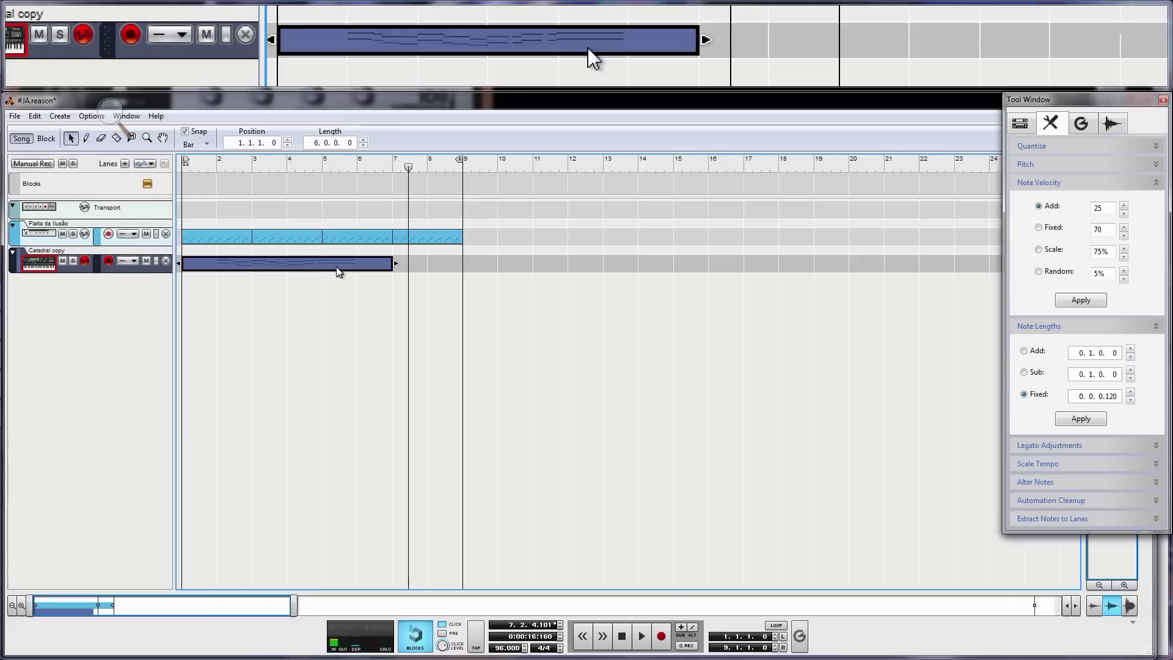
Show the on-screen piano keys and sound a few notes between octaves 4 and 5.
{"action": "key", "text": "F4"}
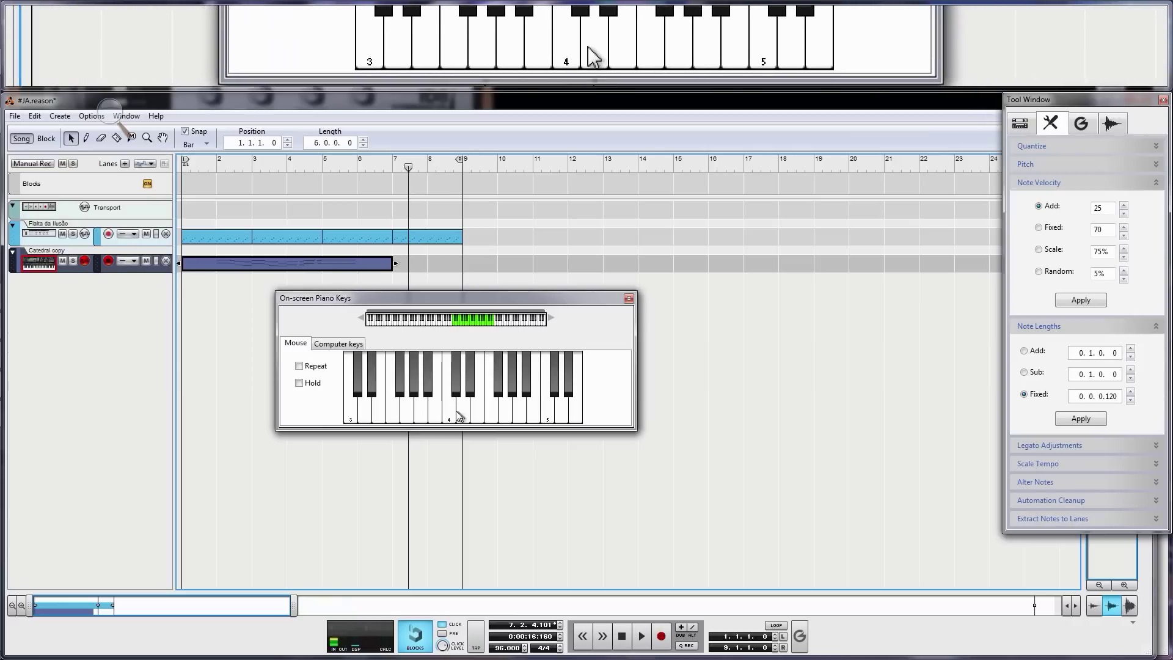
{"action": "left_click_drag", "start_coordinate": [472, 409], "coordinate": [528, 392]}
{"action": "left_click", "coordinate": [552, 407]}
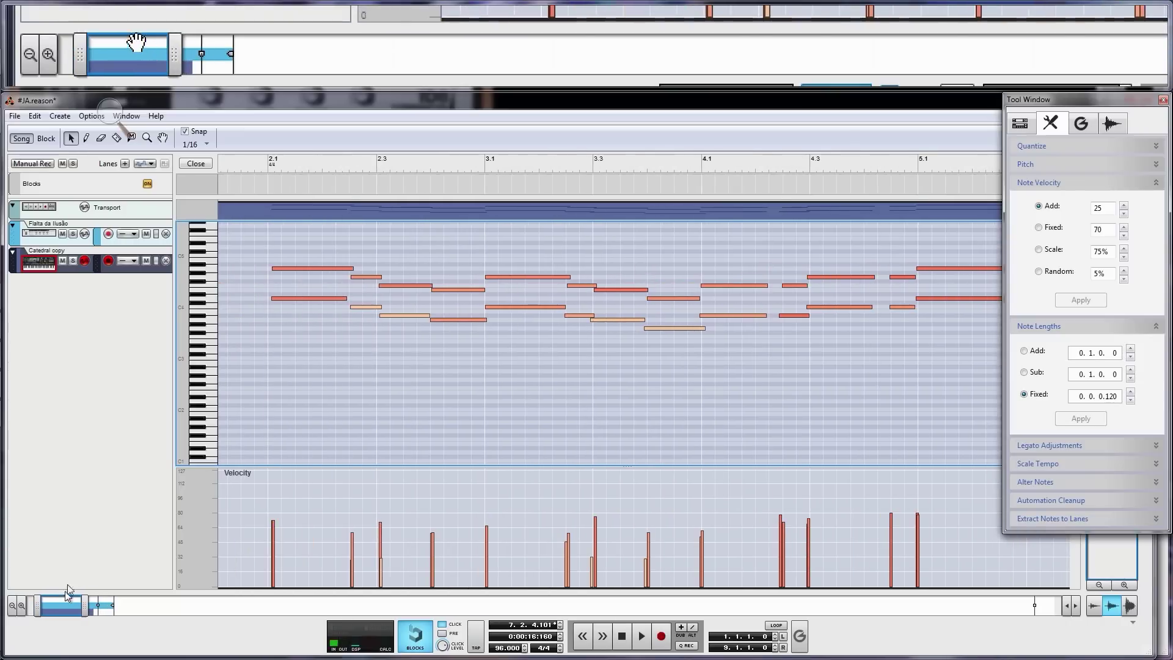
Select the notes in the Catedral copy clip and quantize them to 1/8 at 100%.
{"action": "left_click_drag", "start_coordinate": [319, 241], "coordinate": [996, 352]}
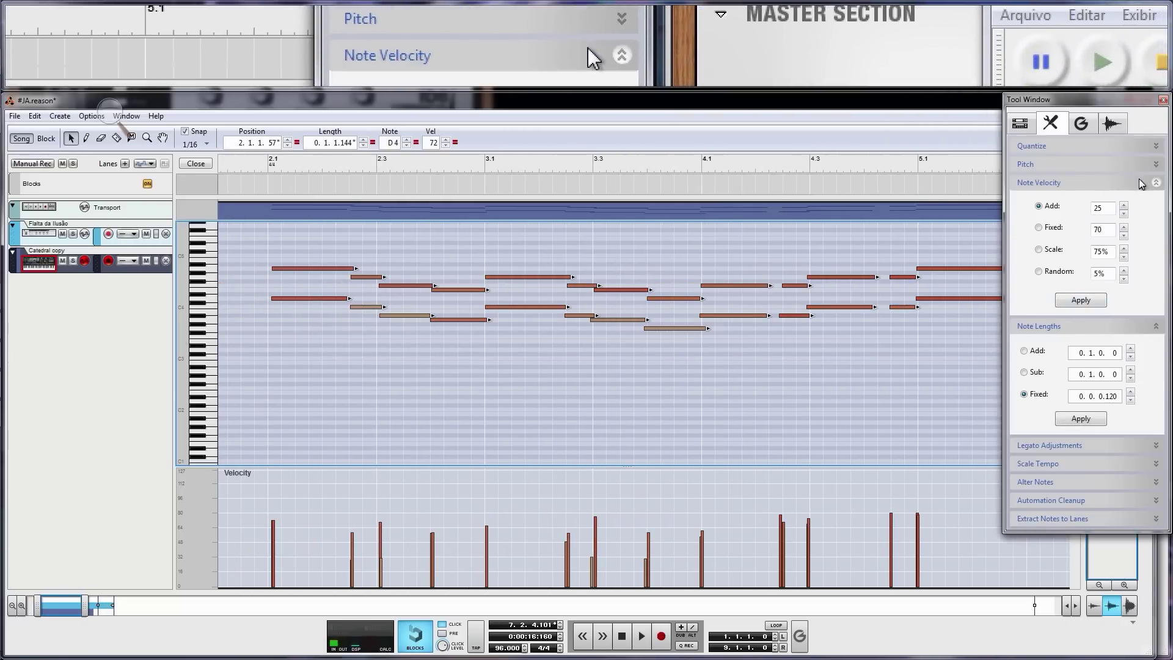
{"action": "left_click", "coordinate": [1156, 183]}
{"action": "left_click", "coordinate": [1156, 165]}
{"action": "left_click", "coordinate": [1156, 146]}
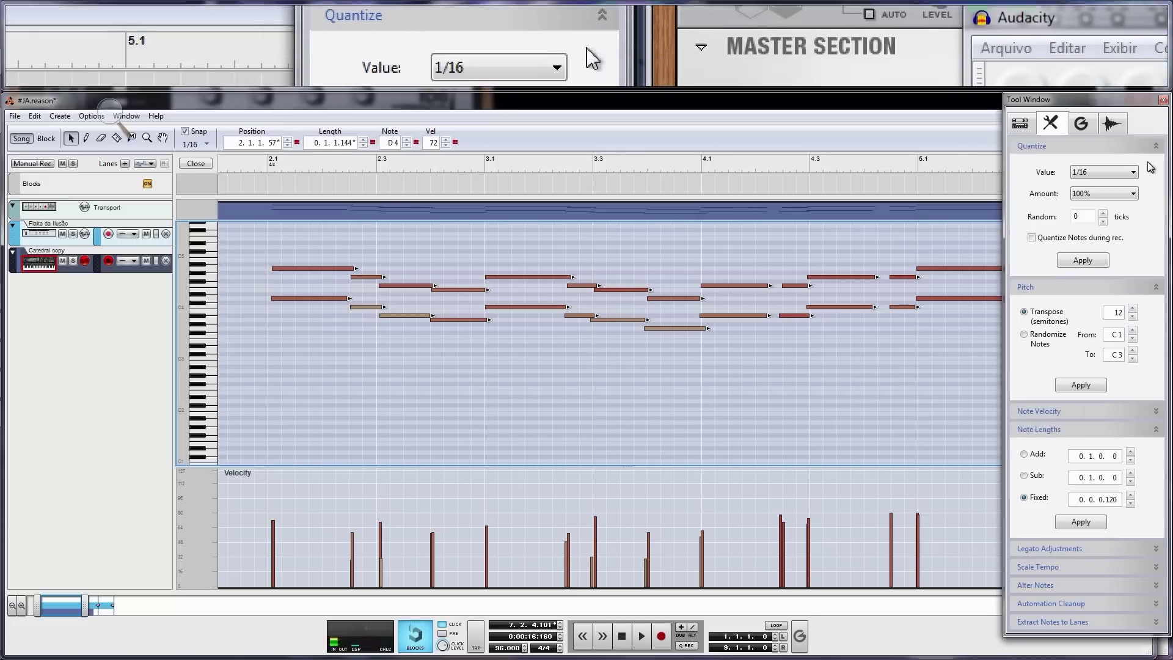
{"action": "left_click", "coordinate": [1134, 171]}
{"action": "left_click", "coordinate": [1094, 214]}
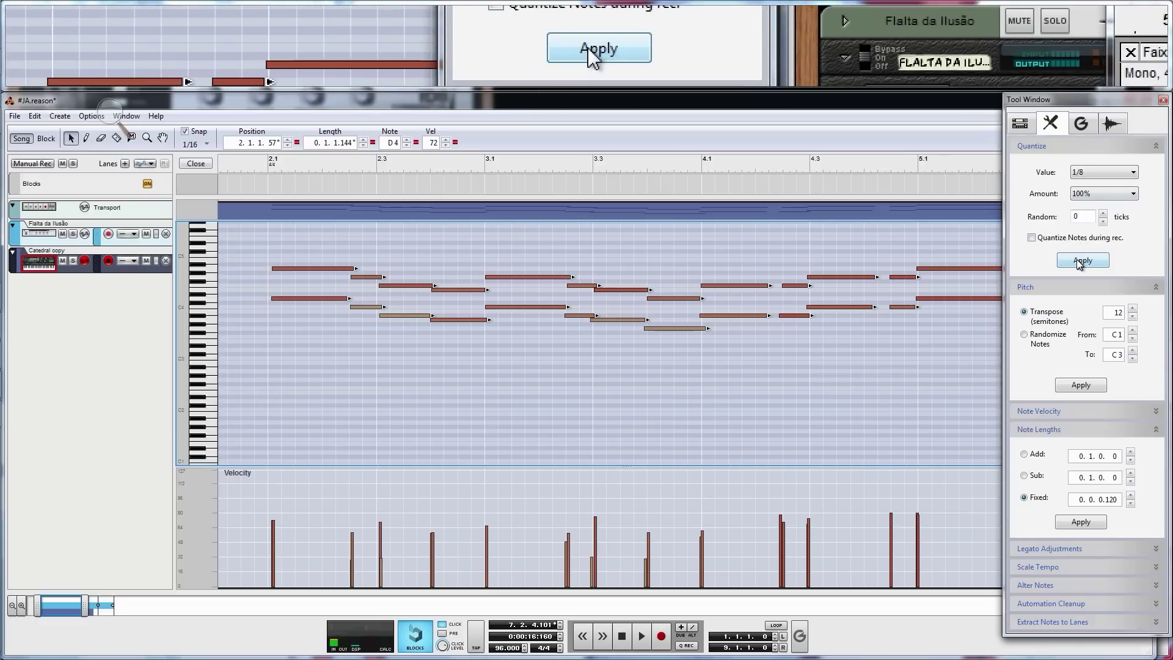
{"action": "left_click", "coordinate": [1080, 263]}
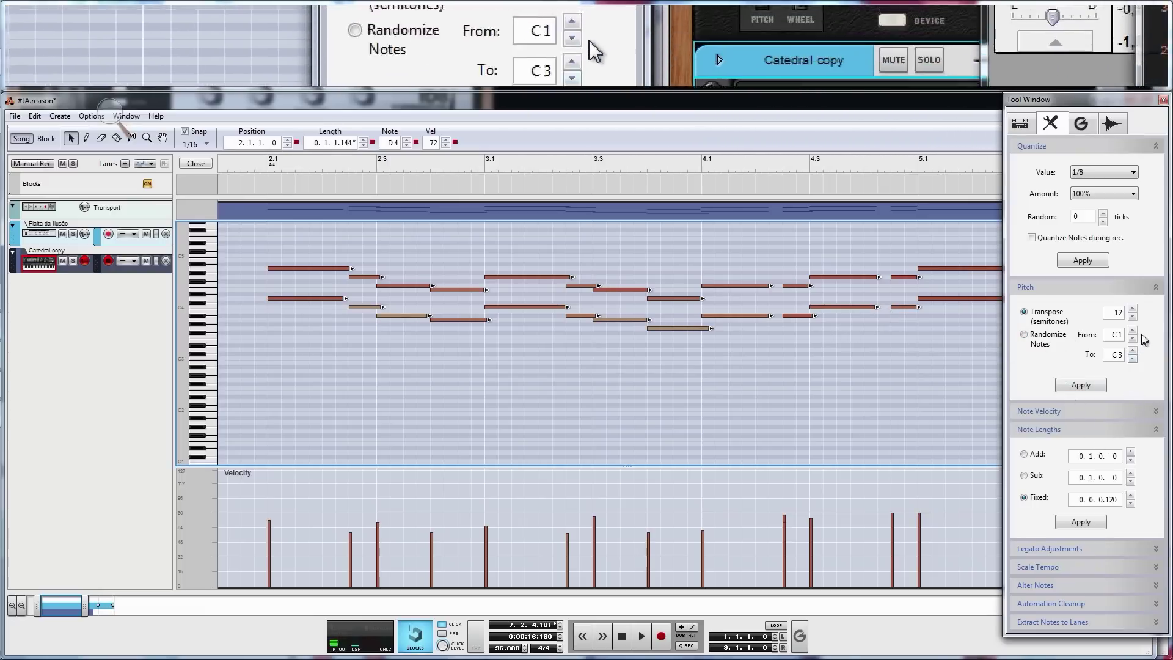
Apply a Side by side (abut) legato adjustment to the selected Catedral copy notes.
{"action": "left_click", "coordinate": [1155, 286]}
{"action": "left_click", "coordinate": [1147, 444]}
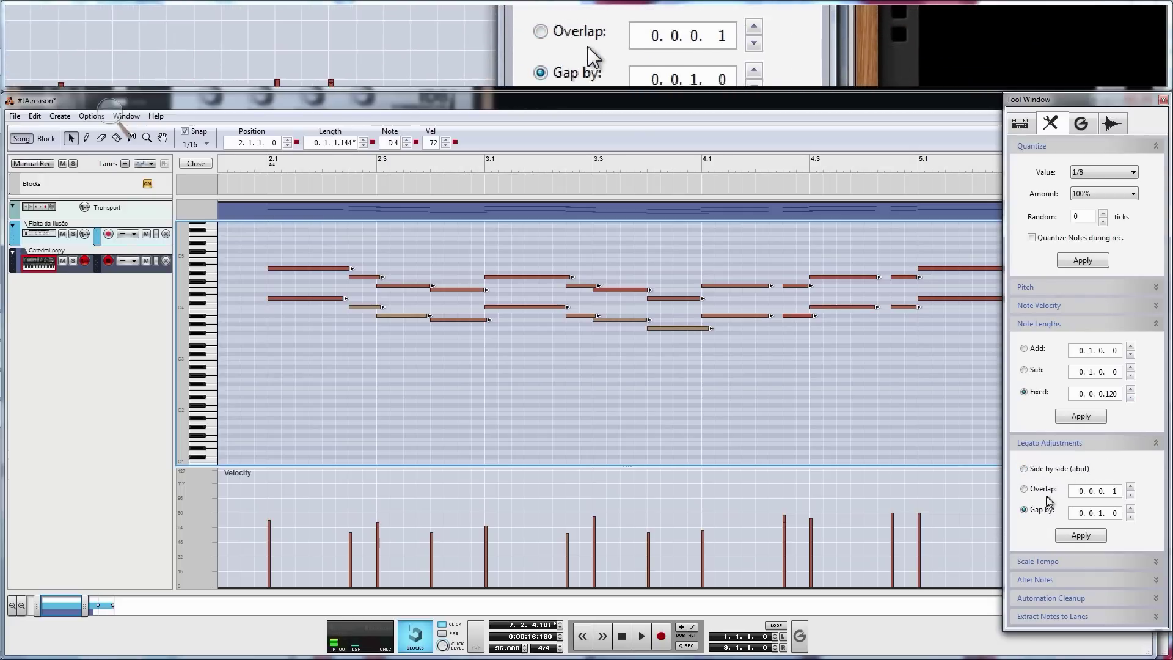
{"action": "left_click", "coordinate": [1027, 468]}
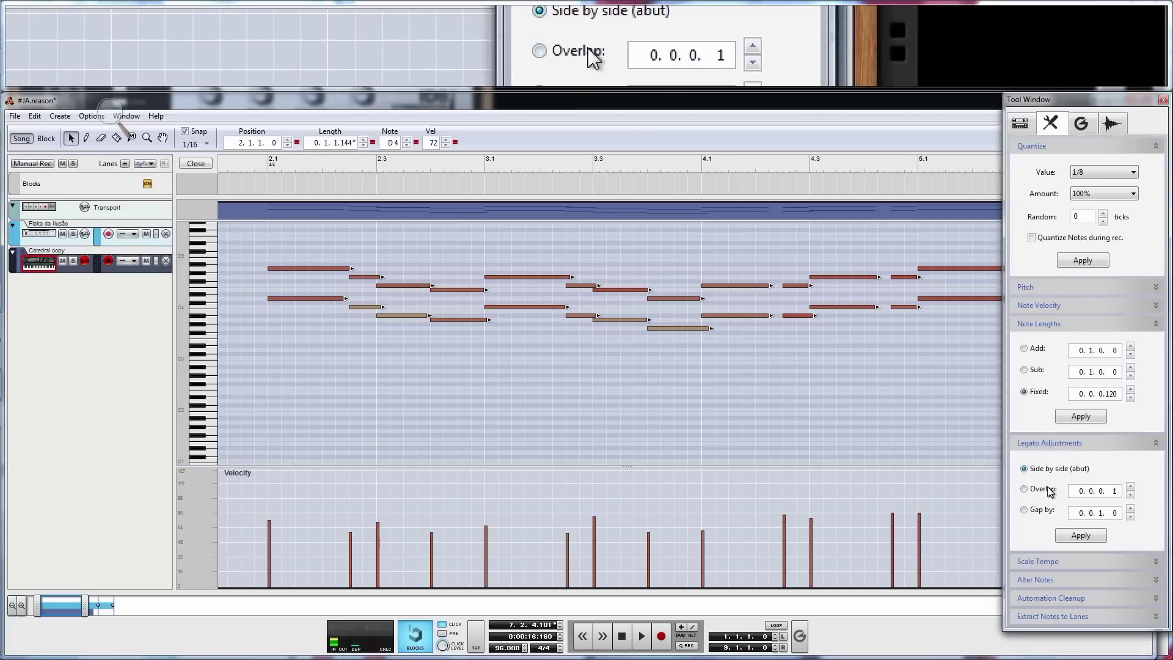
{"action": "left_click", "coordinate": [1080, 535]}
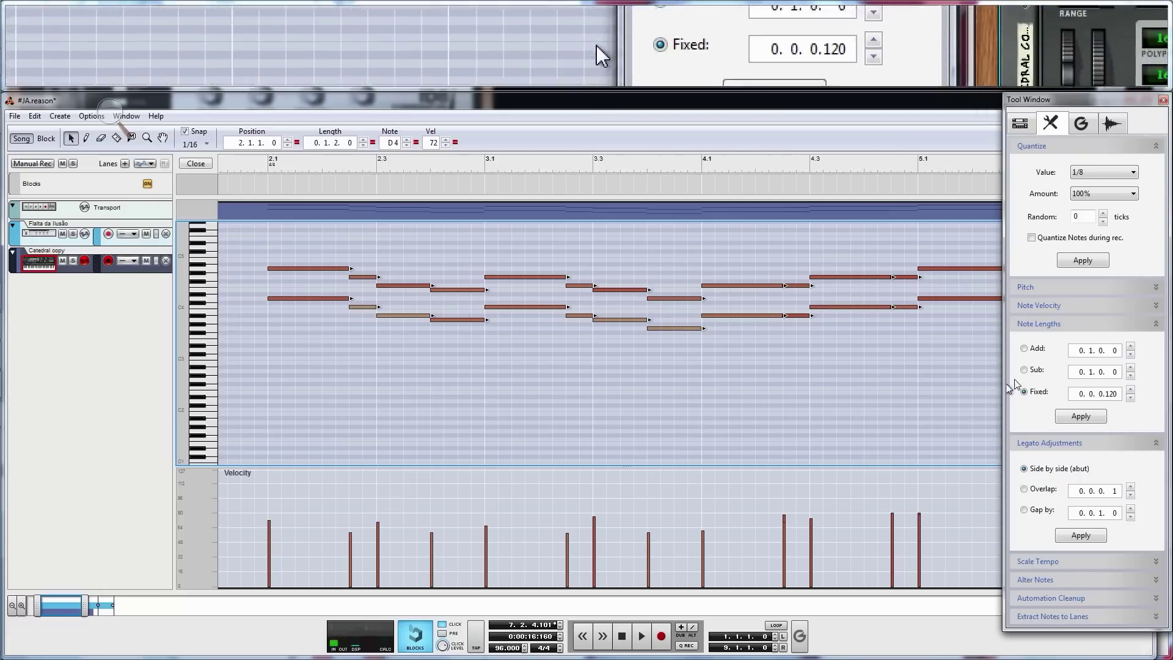
{"action": "left_click", "coordinate": [1155, 325]}
{"action": "left_click", "coordinate": [1155, 306]}
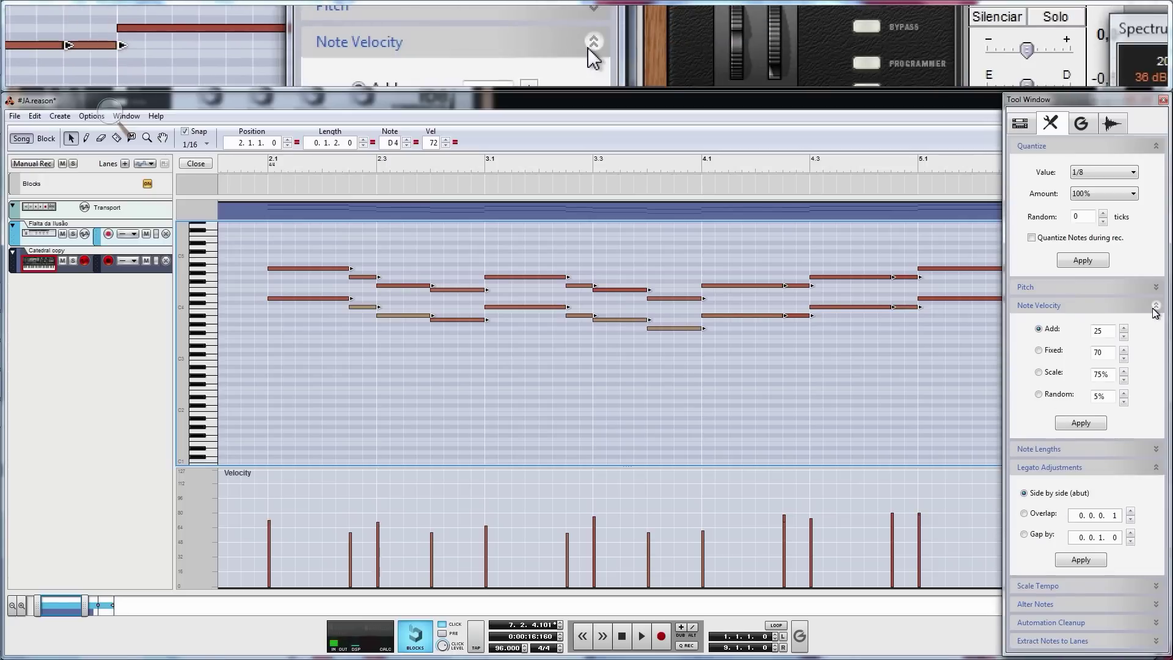
{"action": "left_click", "coordinate": [1155, 307]}
{"action": "left_click", "coordinate": [1156, 288]}
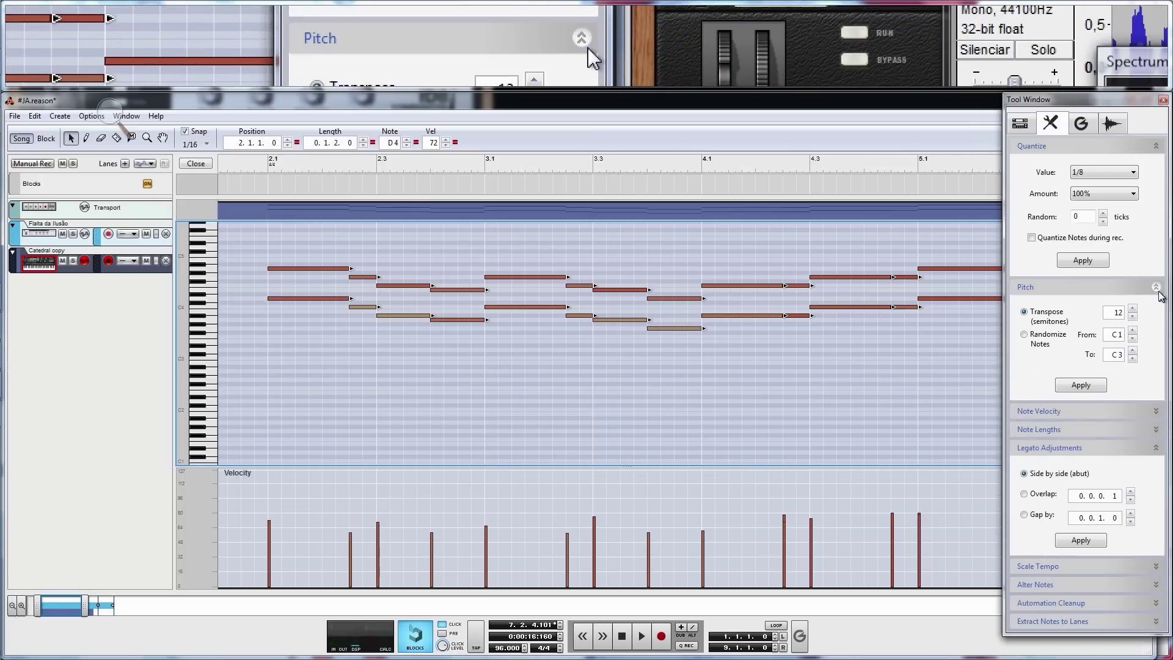
{"action": "left_click", "coordinate": [1156, 288]}
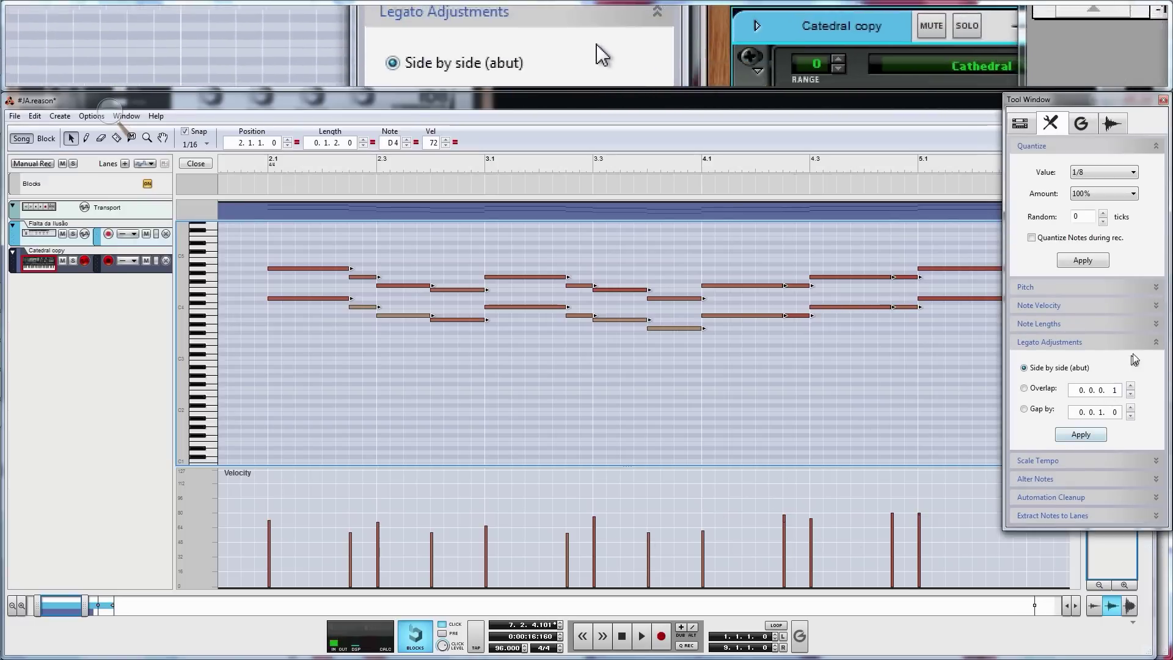
Set the velocity of the selected Catedral copy notes to a fixed 100.
{"action": "left_click", "coordinate": [1130, 306]}
{"action": "left_click", "coordinate": [1102, 354]}
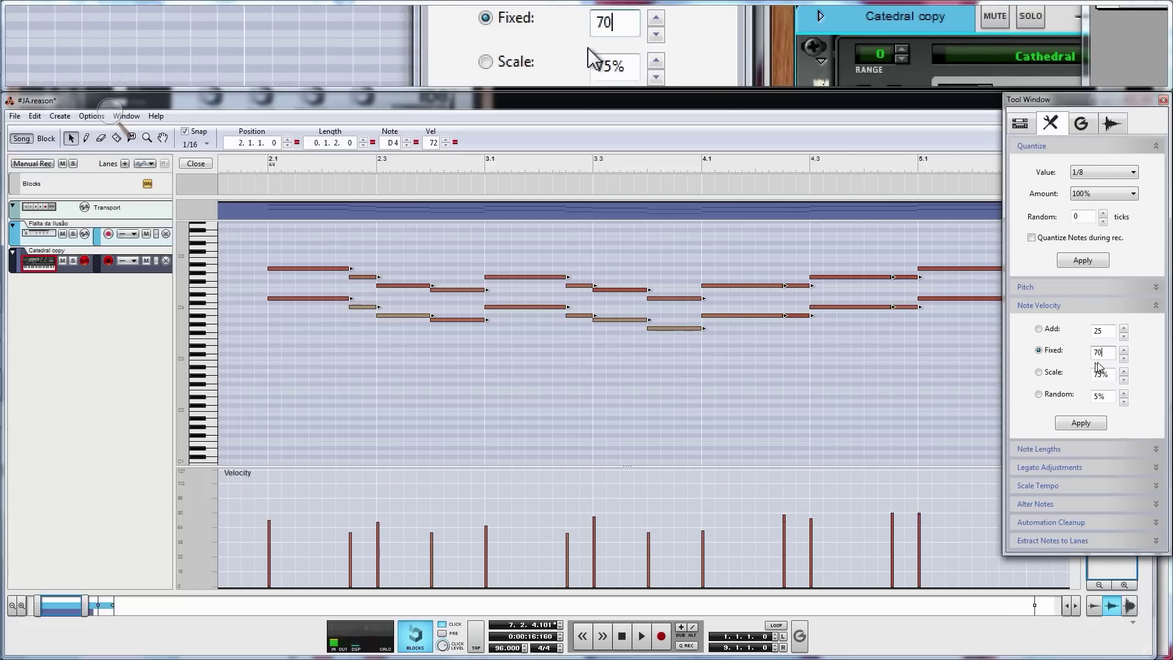
{"action": "double_click", "coordinate": [1100, 352]}
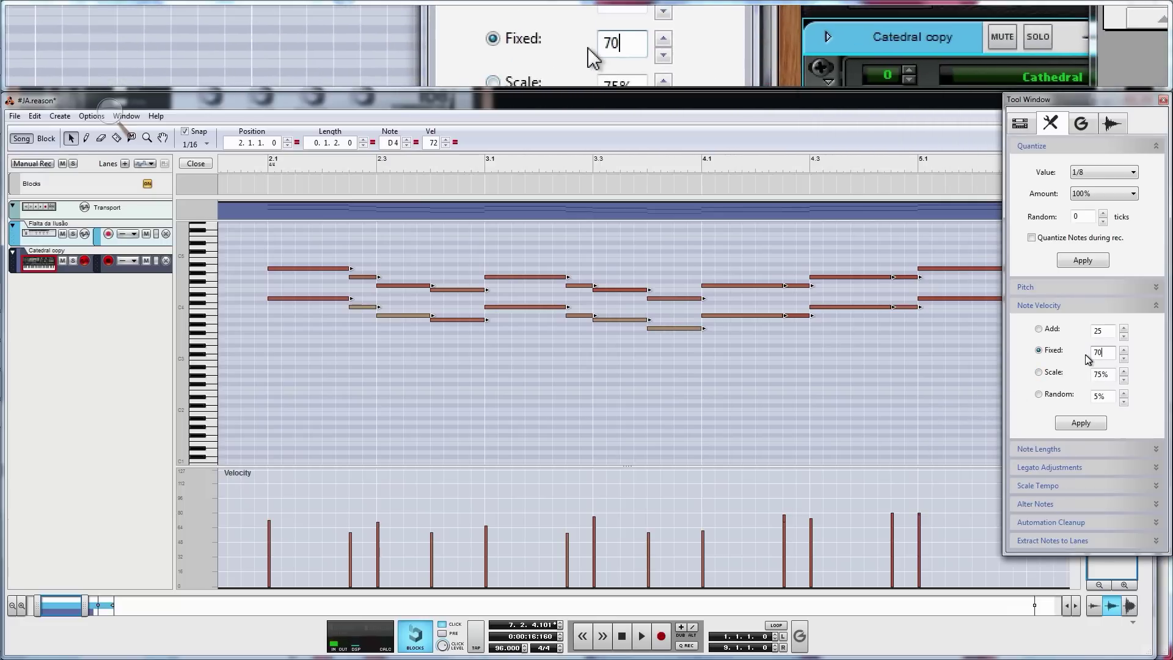
{"action": "type", "text": "100"}
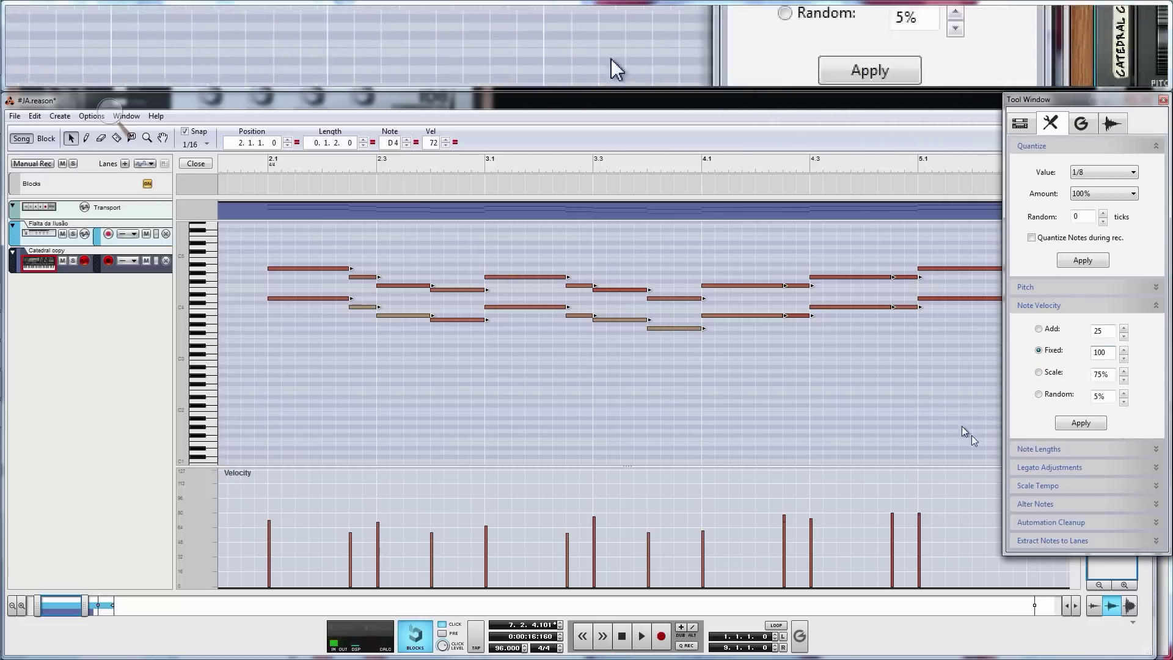
{"action": "left_click", "coordinate": [1081, 422]}
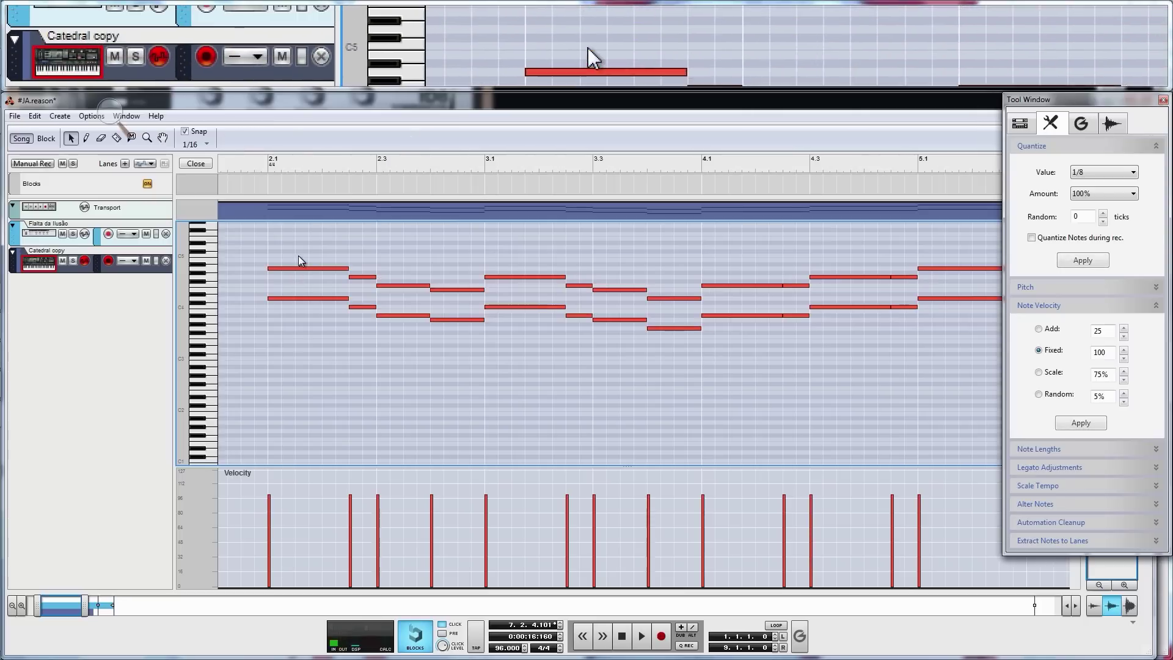
Select the first upper note at bar 2 of the Catedral copy clip and briefly show the on-screen piano keys.
{"action": "left_click", "coordinate": [304, 272]}
{"action": "left_click", "coordinate": [299, 269]}
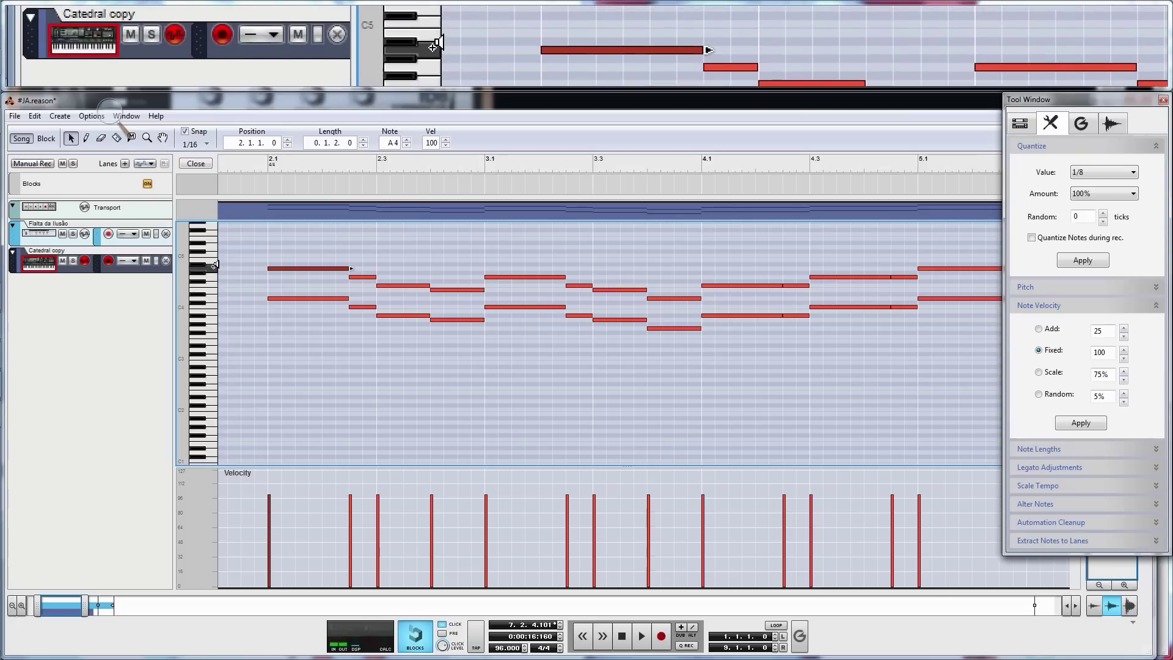
{"action": "key", "text": "F4"}
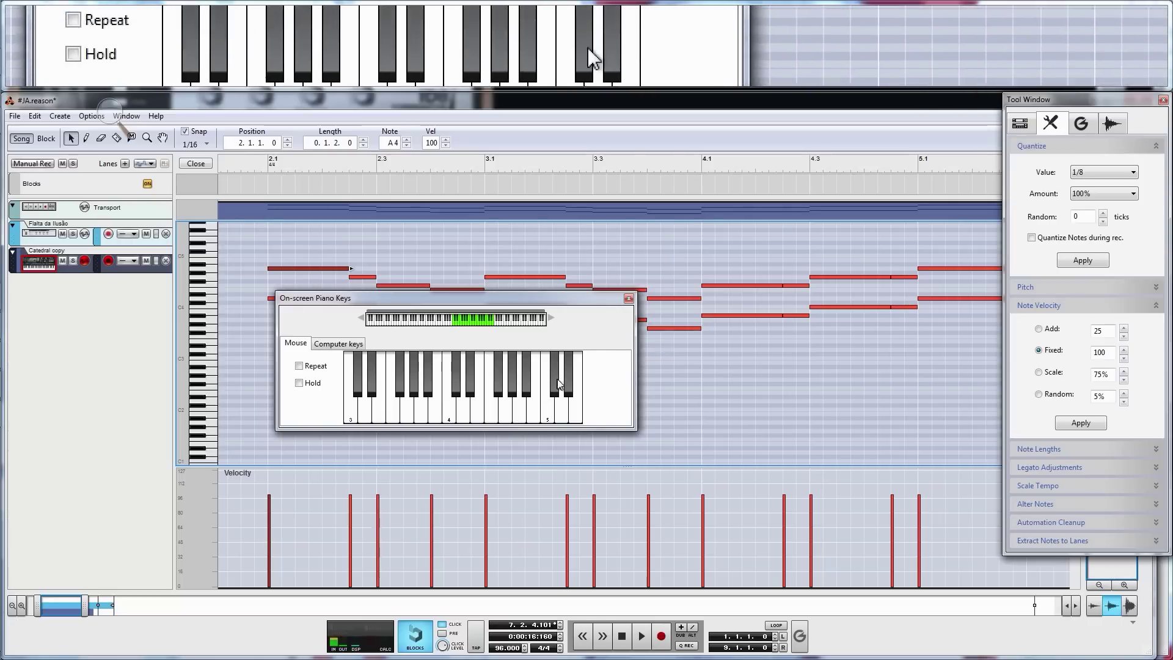
{"action": "left_click", "coordinate": [629, 298]}
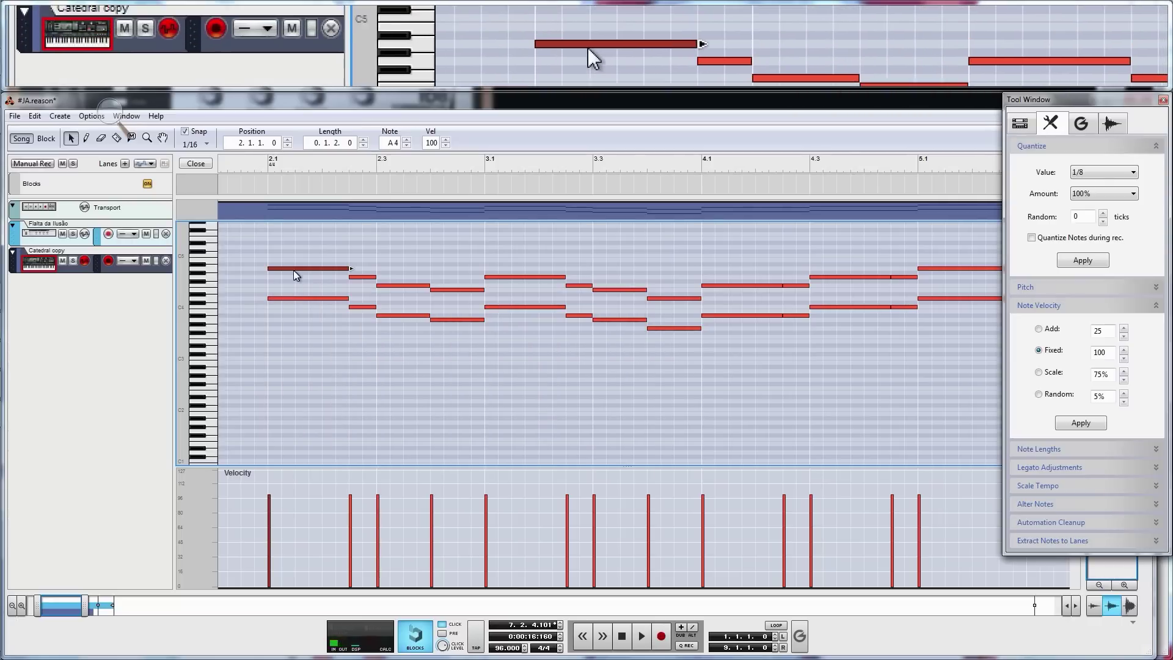
Cut the Catedral copy clip at bars 2 and 6 and delete the piece before bar 2.
{"action": "key", "text": "ctrl+e"}
{"action": "left_click", "coordinate": [326, 267]}
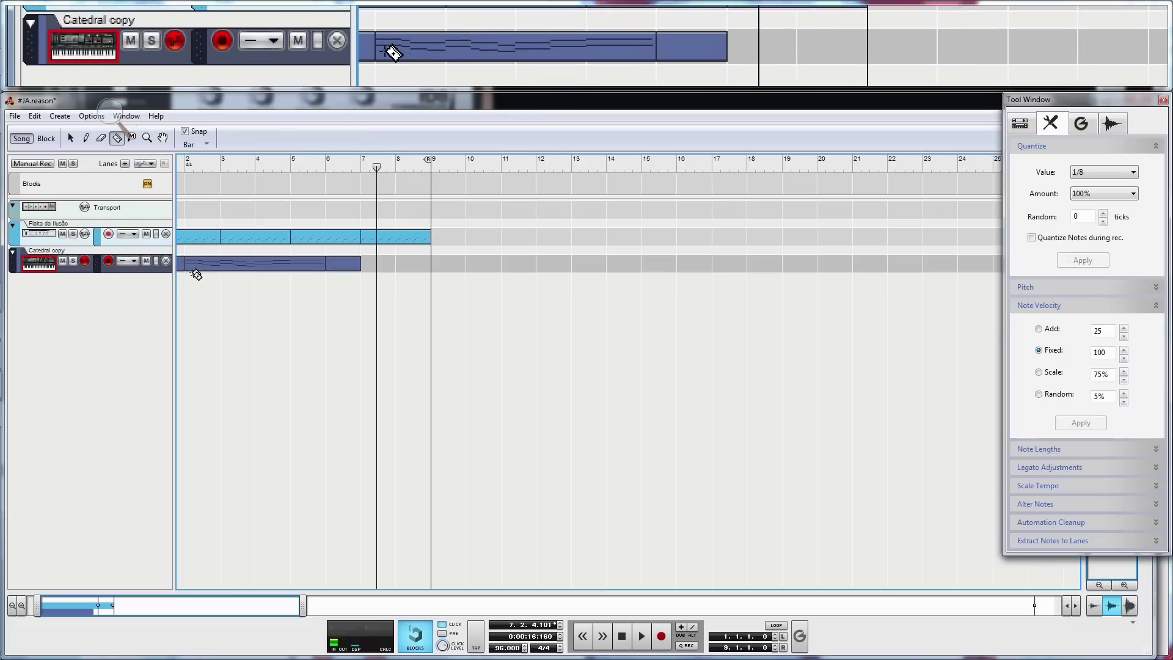
{"action": "left_click_drag", "start_coordinate": [254, 605], "coordinate": [247, 604]}
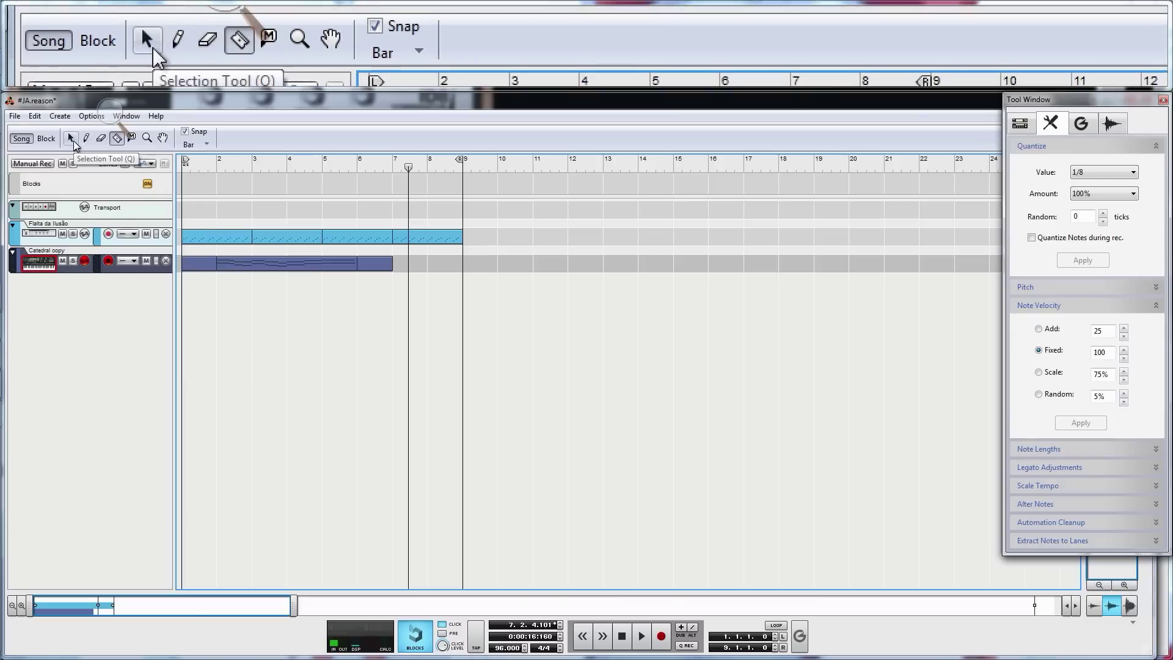
{"action": "left_click", "coordinate": [70, 138]}
{"action": "left_click", "coordinate": [190, 262]}
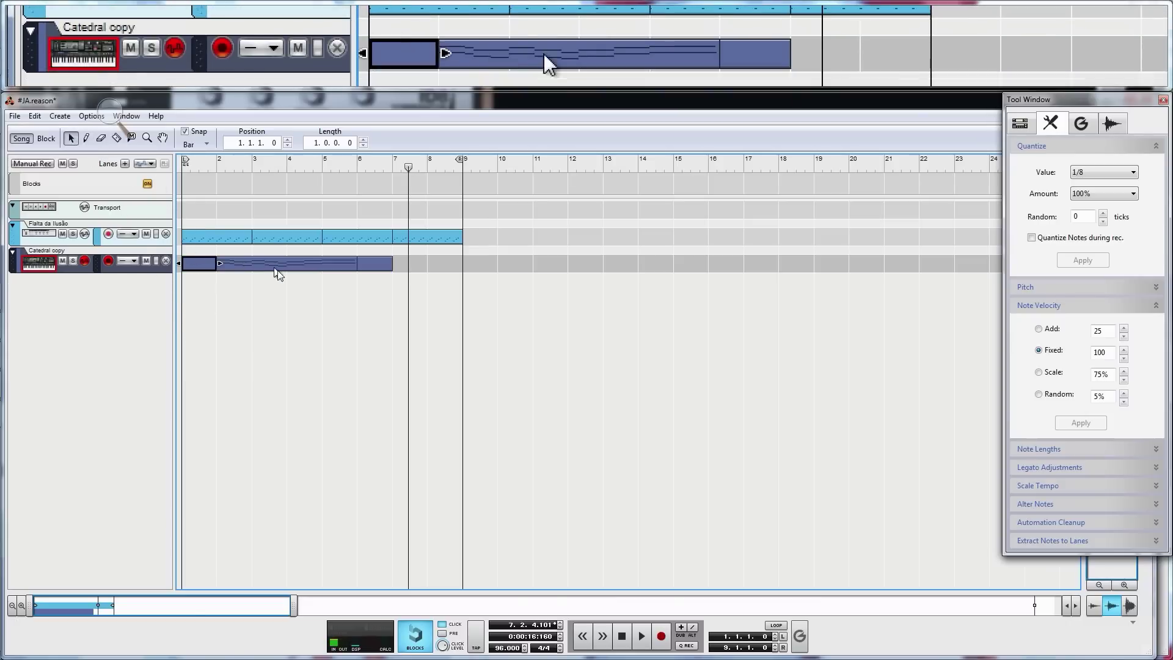
{"action": "key", "text": "Delete"}
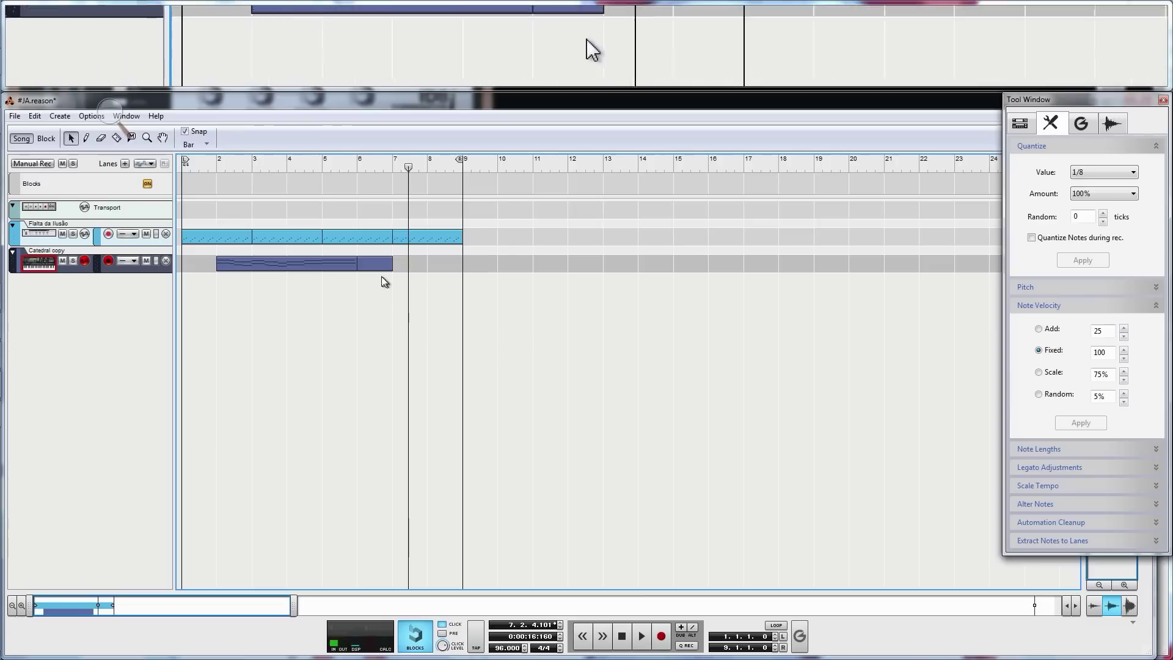
Delete the clip piece after bar 6 and move the remaining four-bar Catedral copy clip to bar 3.
{"action": "left_click", "coordinate": [373, 263]}
{"action": "key", "text": "Delete"}
{"action": "left_click_drag", "start_coordinate": [297, 263], "coordinate": [332, 257]}
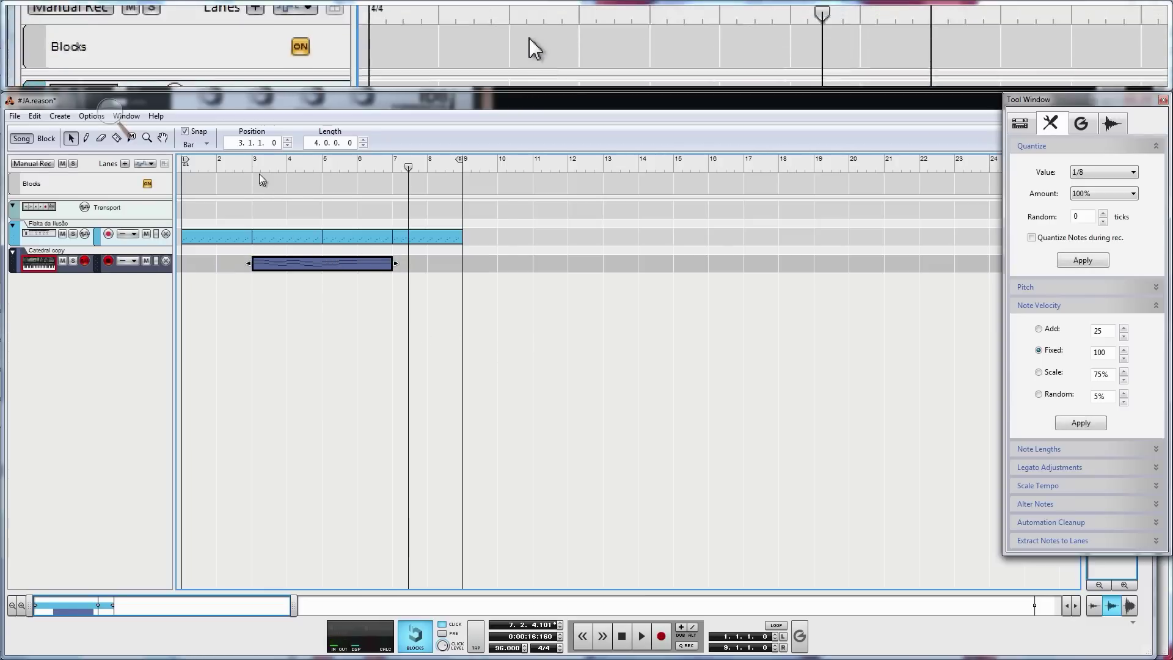
{"action": "left_click", "coordinate": [400, 162]}
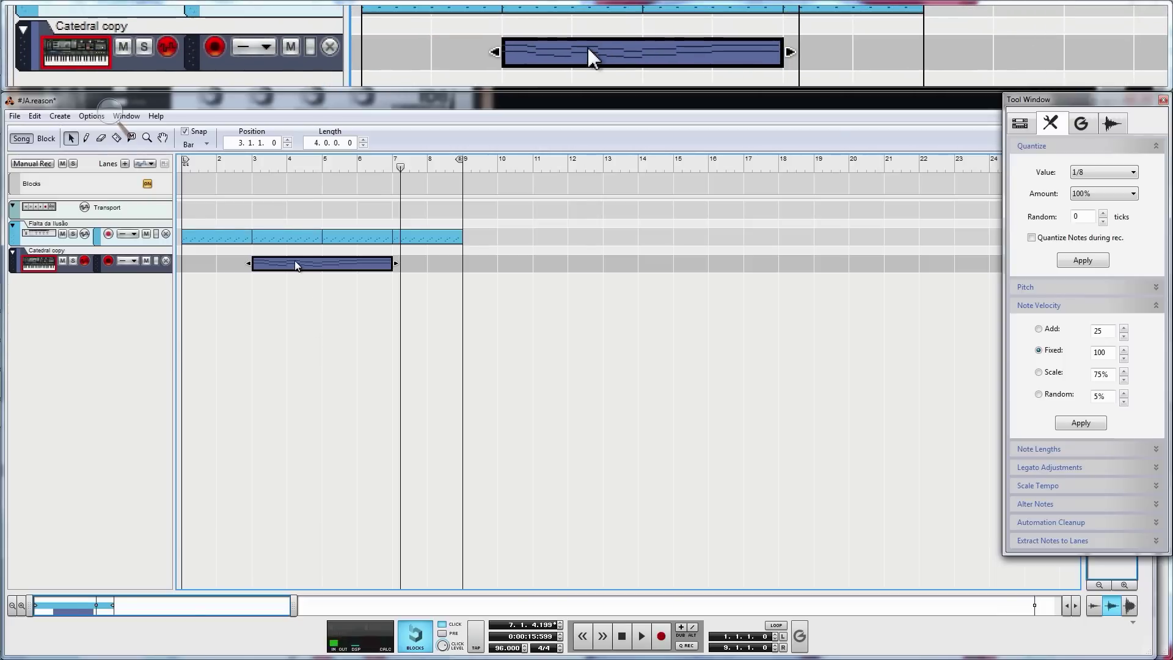
Add a second note lane to the Catedral copy track, duplicate the four-bar clip onto it at bar 3, and play from there.
{"action": "left_click", "coordinate": [151, 275]}
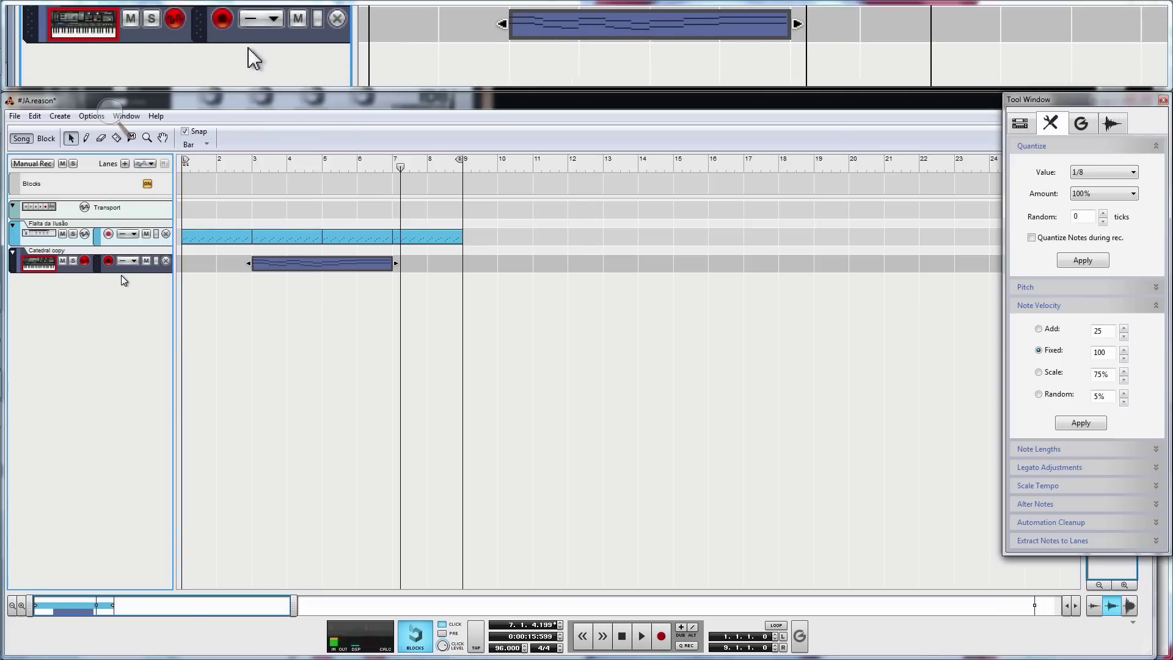
{"action": "key", "text": "ctrl+shift+a"}
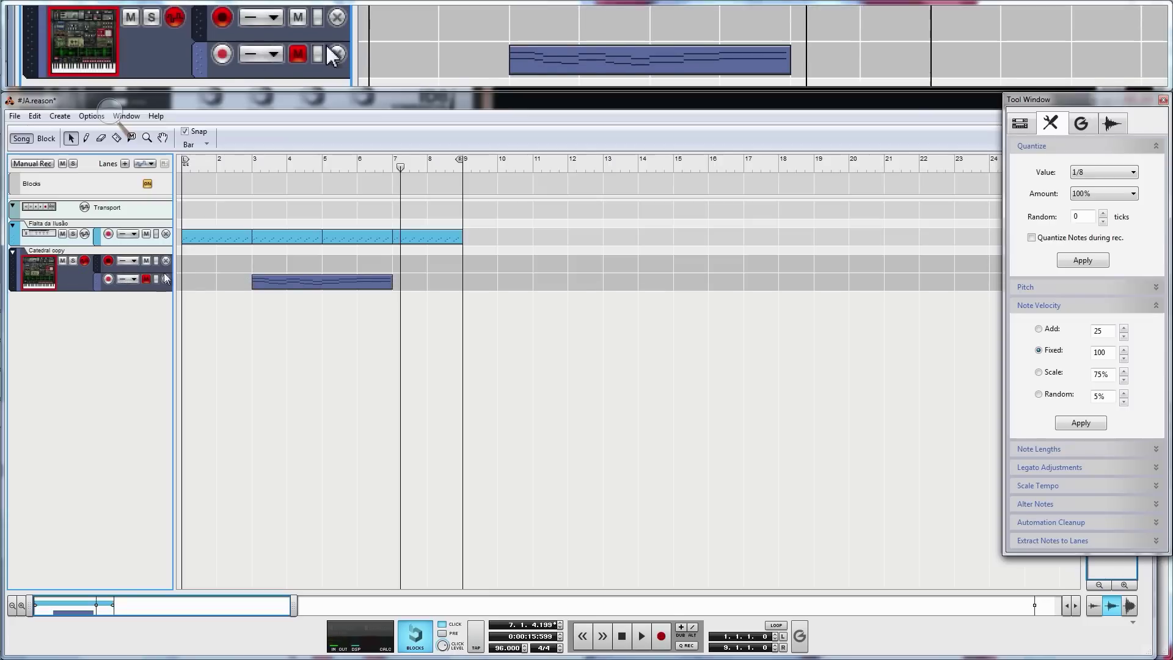
{"action": "left_click", "coordinate": [330, 282]}
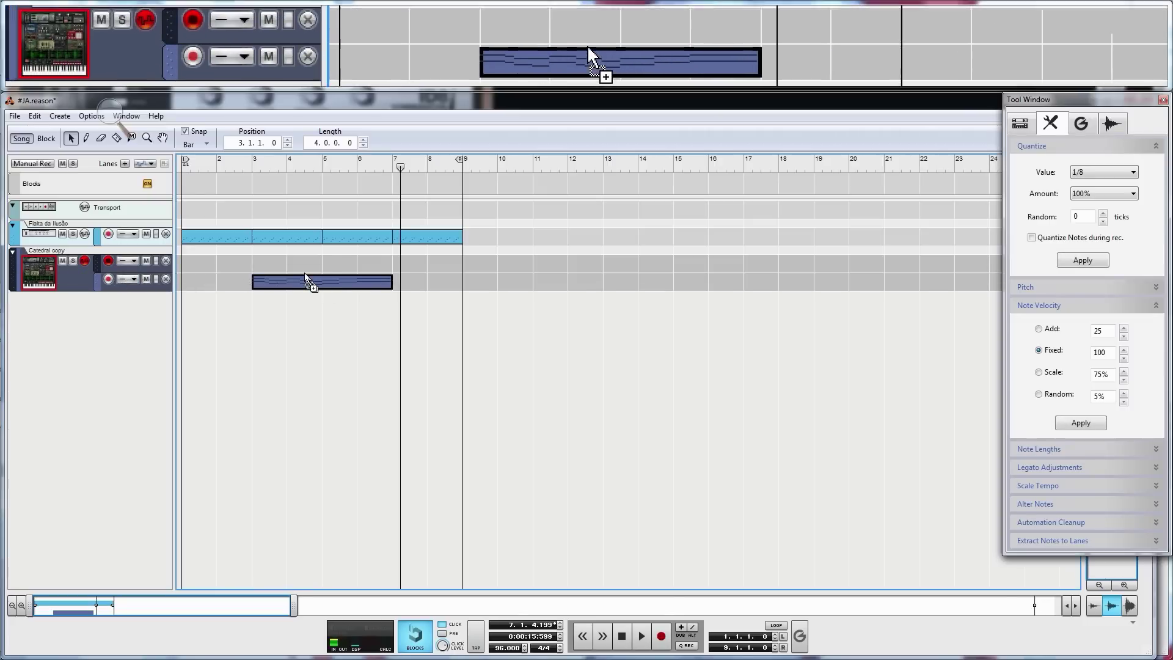
{"action": "left_click_drag", "start_coordinate": [304, 274], "coordinate": [295, 272]}
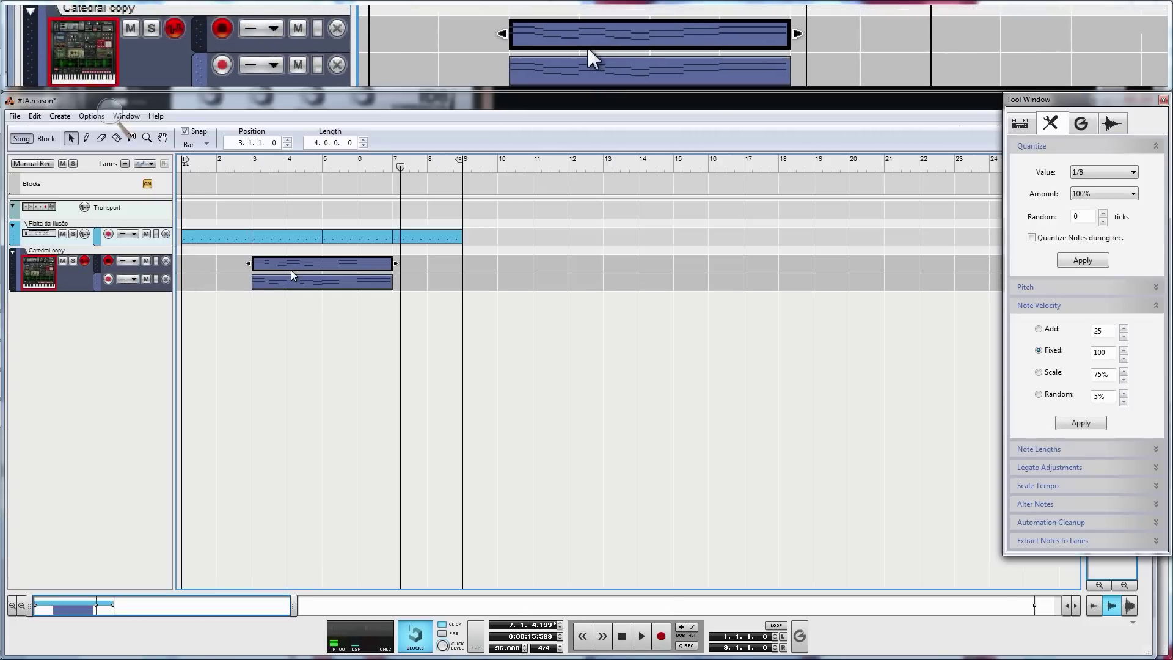
{"action": "left_click", "coordinate": [247, 174]}
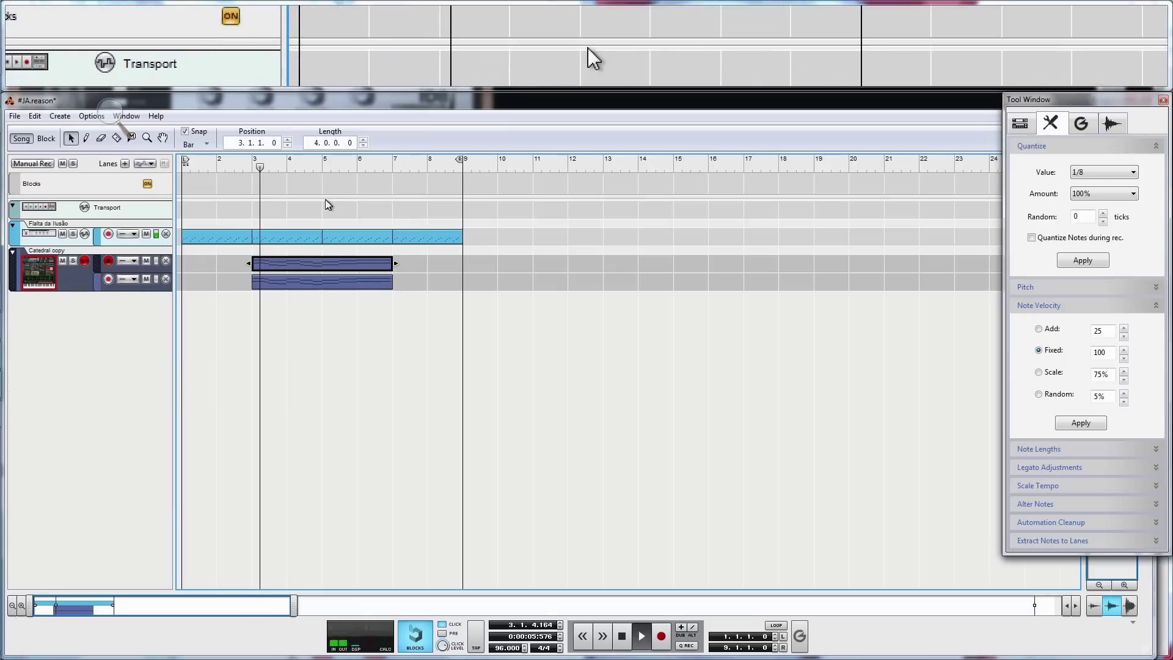
{"action": "key", "text": "space"}
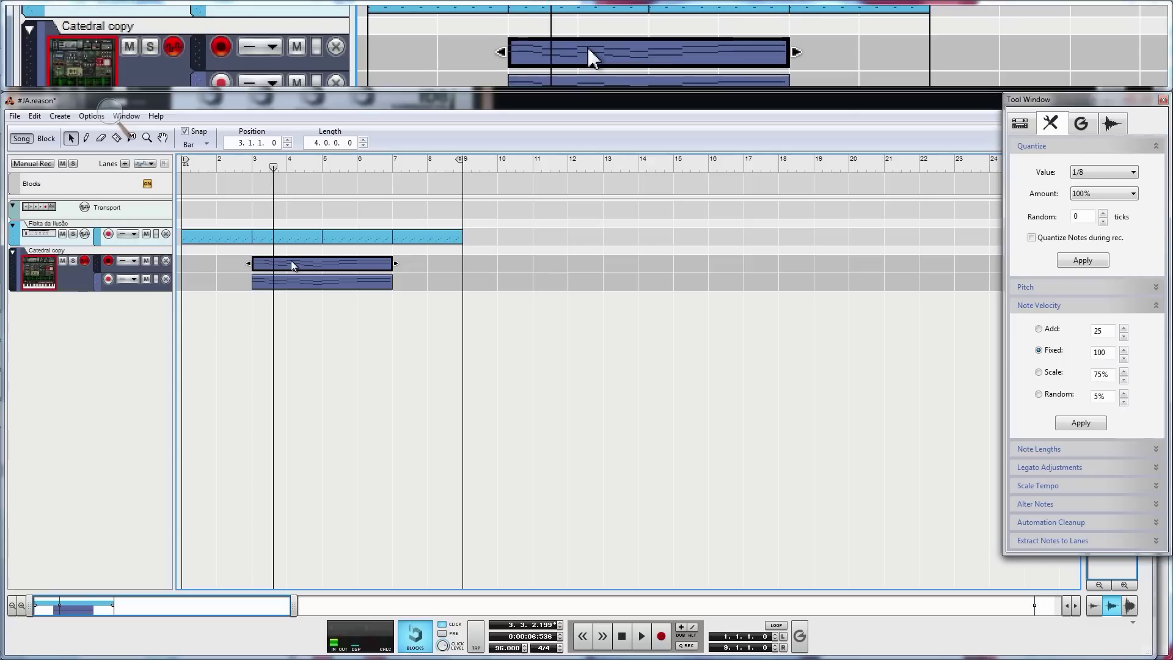
Transpose all notes of the clip in the Catedral copy track's upper lane down one octave and leave note editing.
{"action": "double_click", "coordinate": [304, 266]}
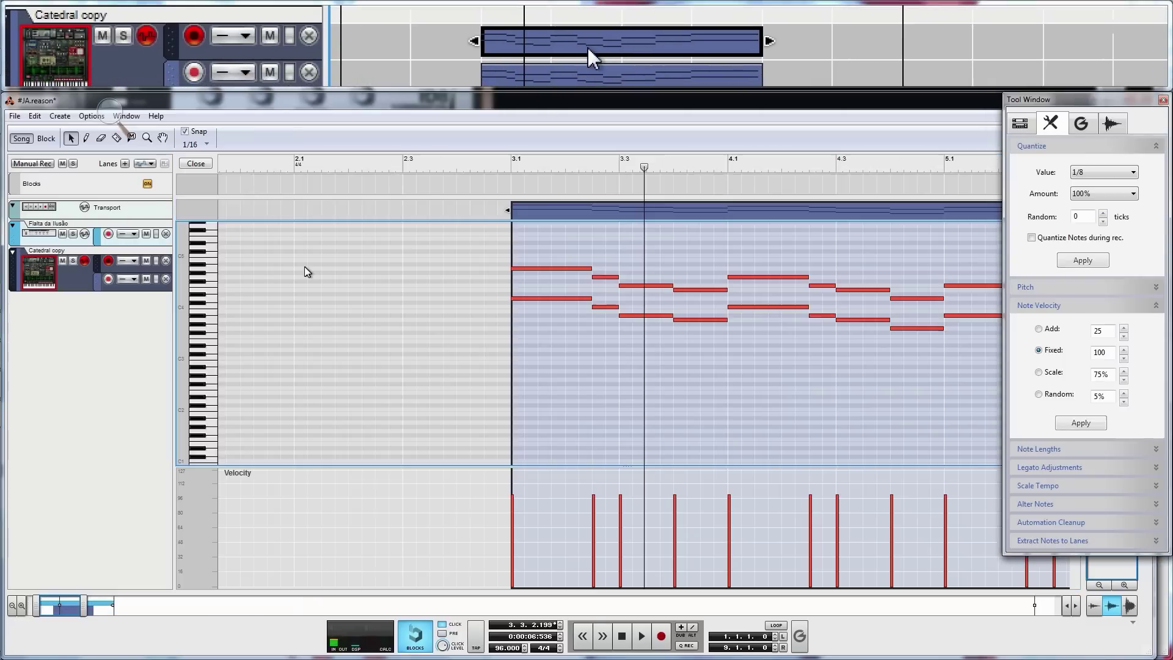
{"action": "left_click_drag", "start_coordinate": [524, 253], "coordinate": [996, 330]}
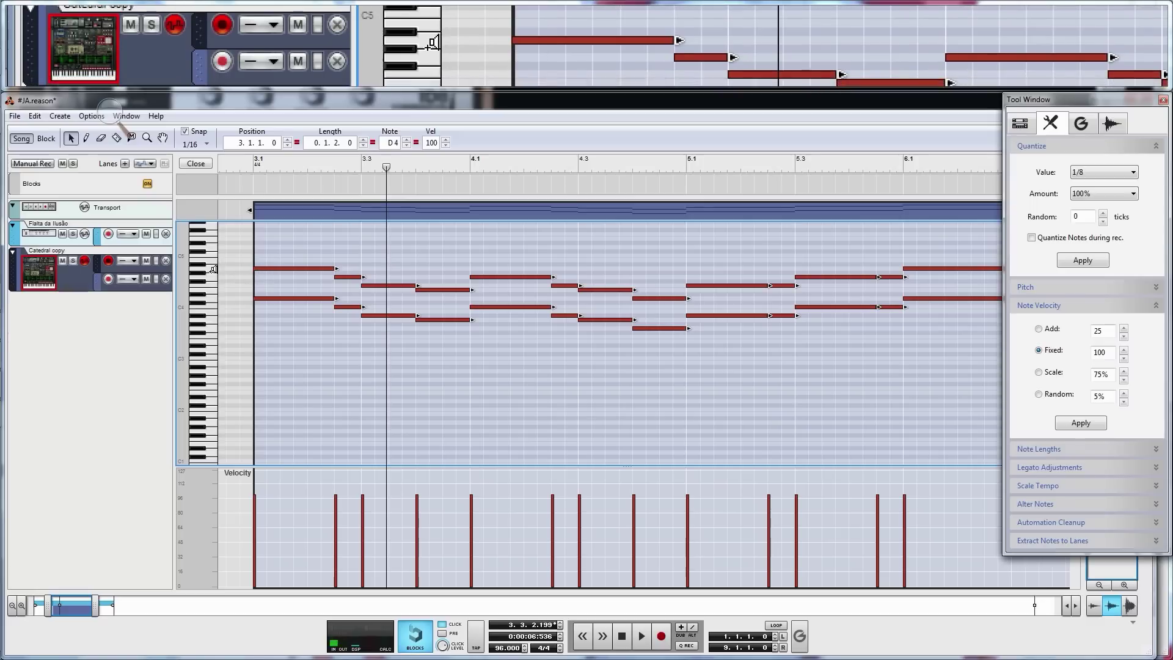
{"action": "left_click_drag", "start_coordinate": [277, 269], "coordinate": [274, 322]}
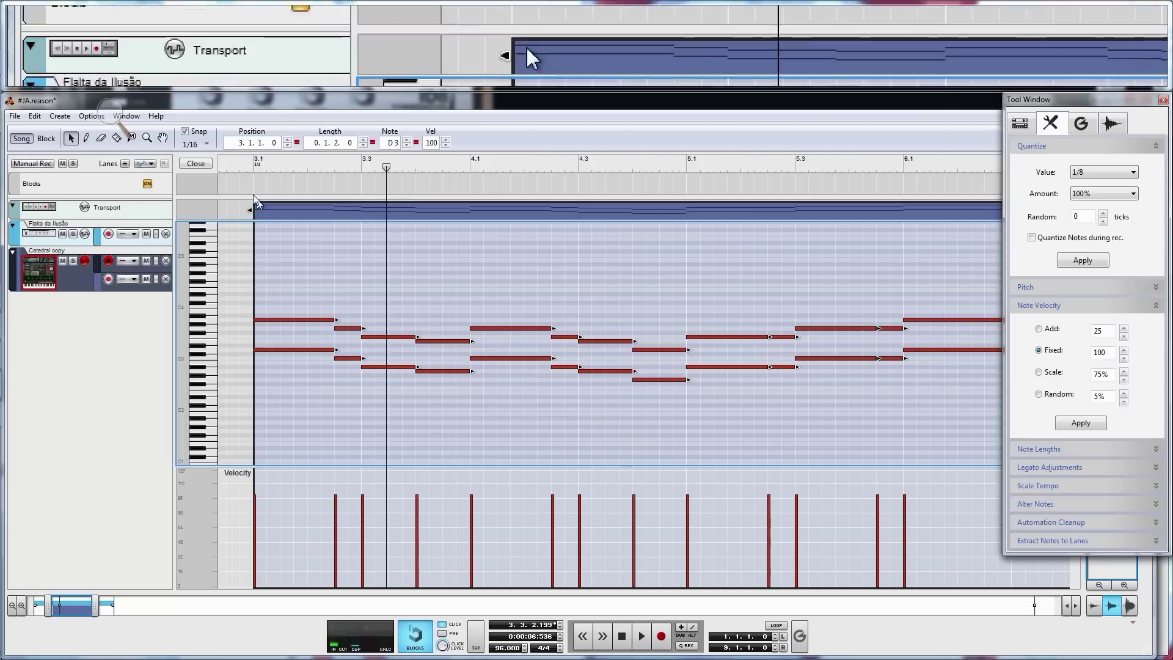
{"action": "left_click", "coordinate": [203, 167]}
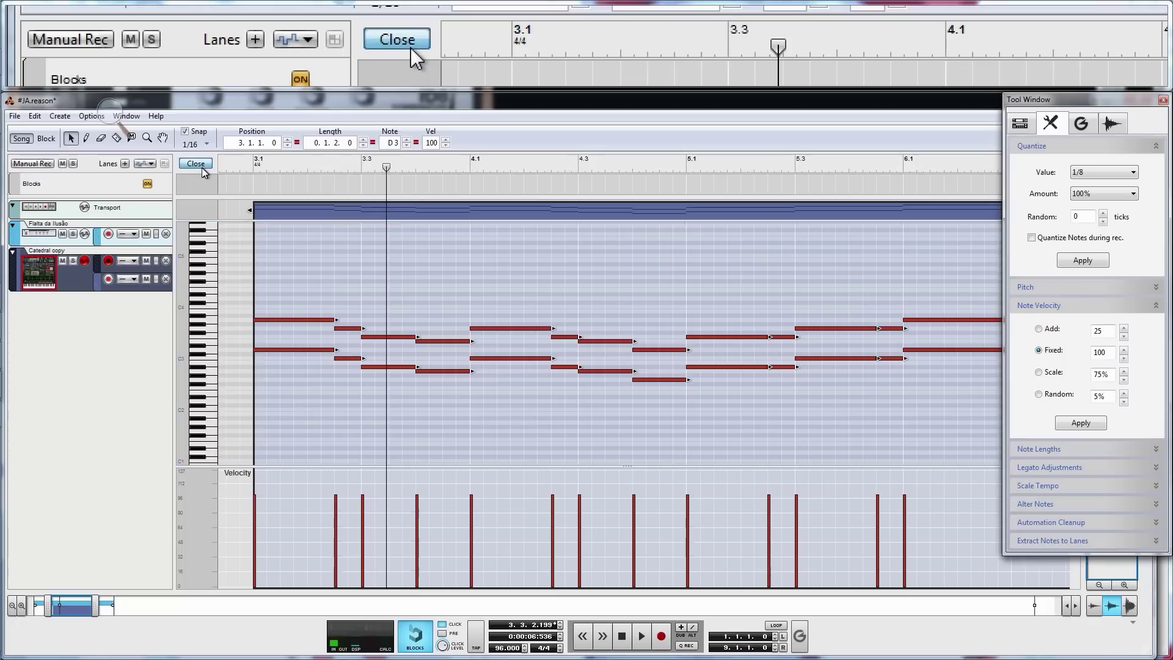
{"action": "left_click", "coordinate": [288, 302]}
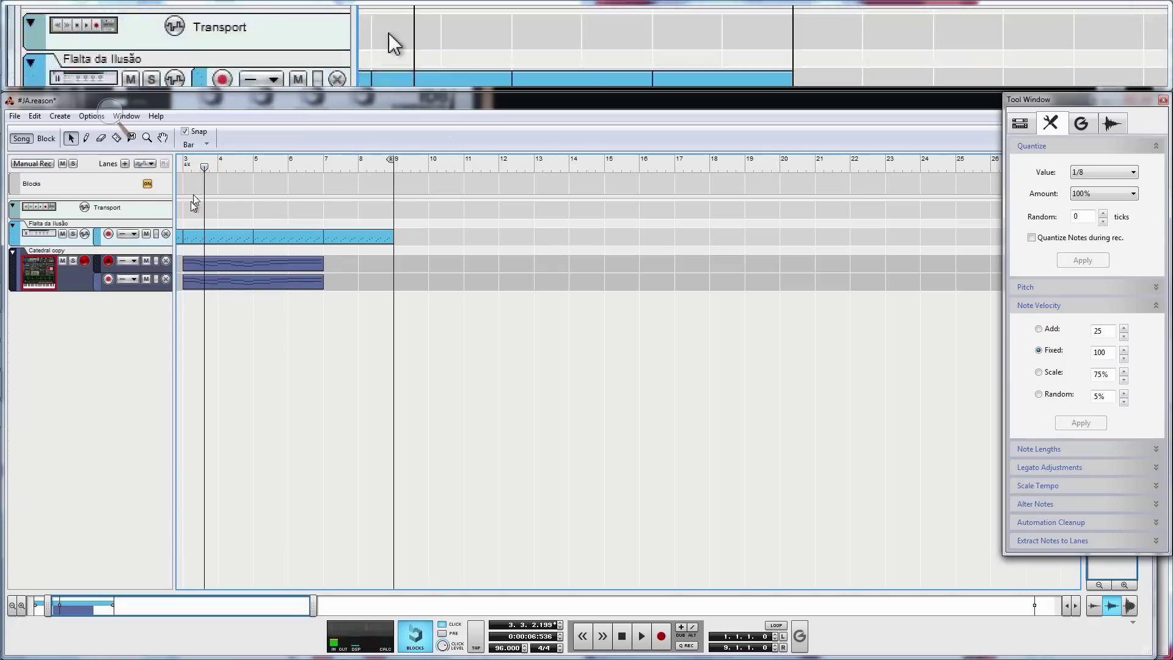
Play the arrangement from bar 2 through the Catedral part and return the song position to bar 3.
{"action": "mouse_move", "coordinate": [184, 166]}
{"action": "left_mouse_down"}
{"action": "mouse_move", "coordinate": [174, 165]}
{"action": "mouse_move", "coordinate": [221, 181]}
{"action": "left_mouse_up"}
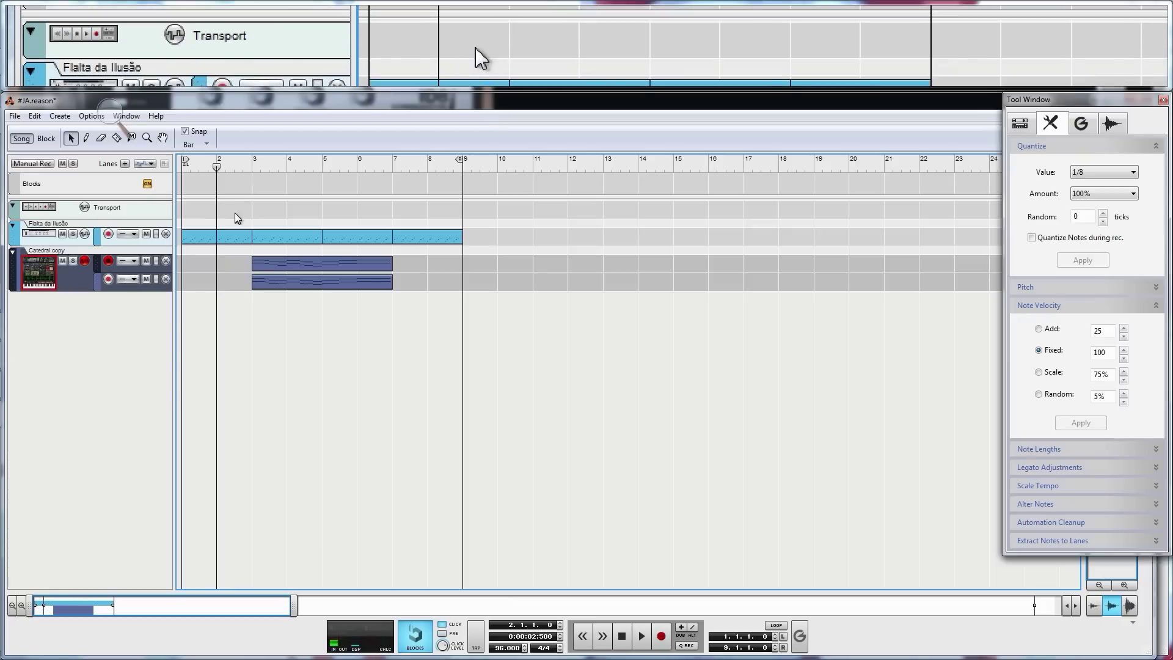
{"action": "key", "text": "space"}
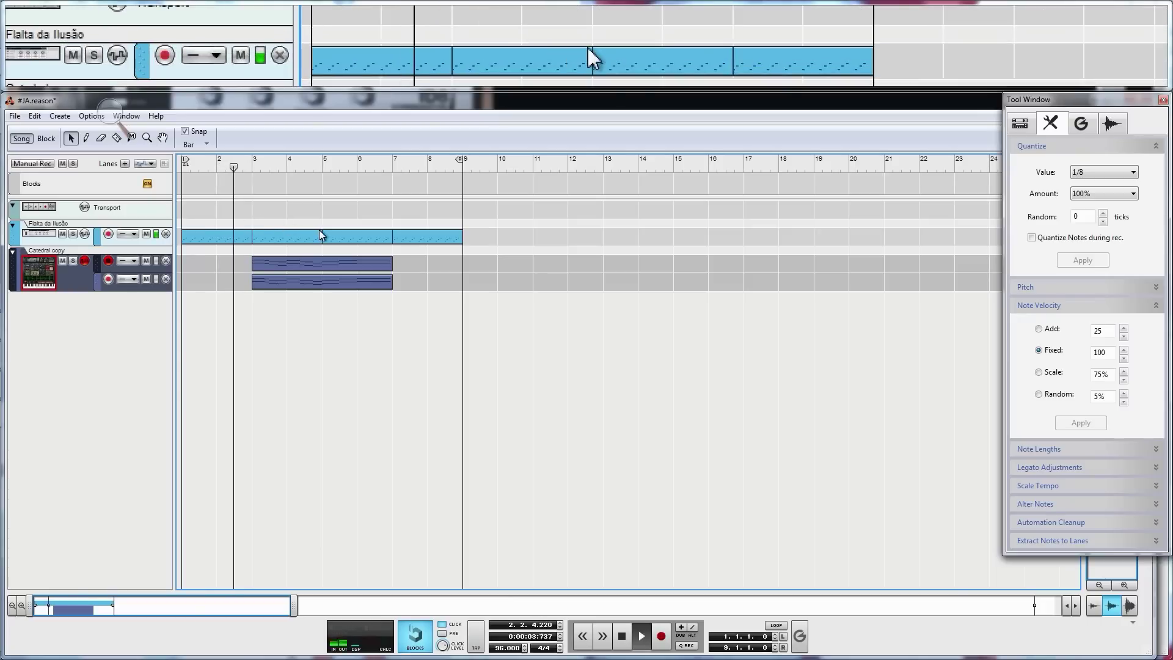
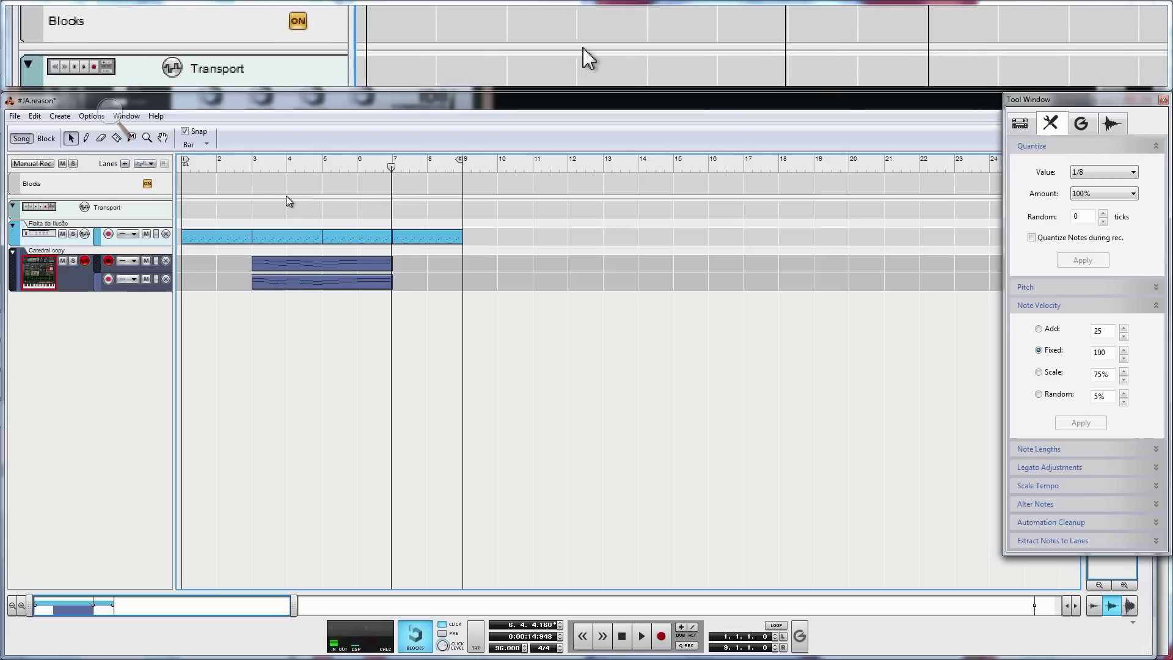
{"action": "left_click", "coordinate": [254, 168]}
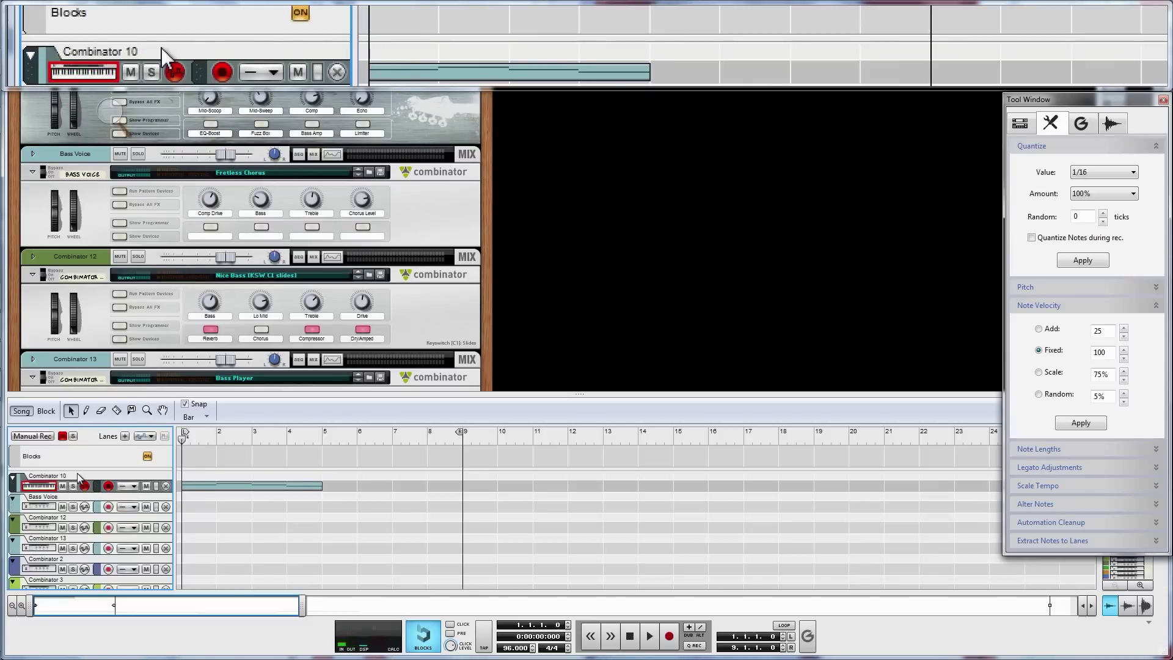
Step through the bass tracks in the other song from Combinator 10 to Combinator 12.
{"action": "key", "text": "Down"}
{"action": "key", "text": "Down"}
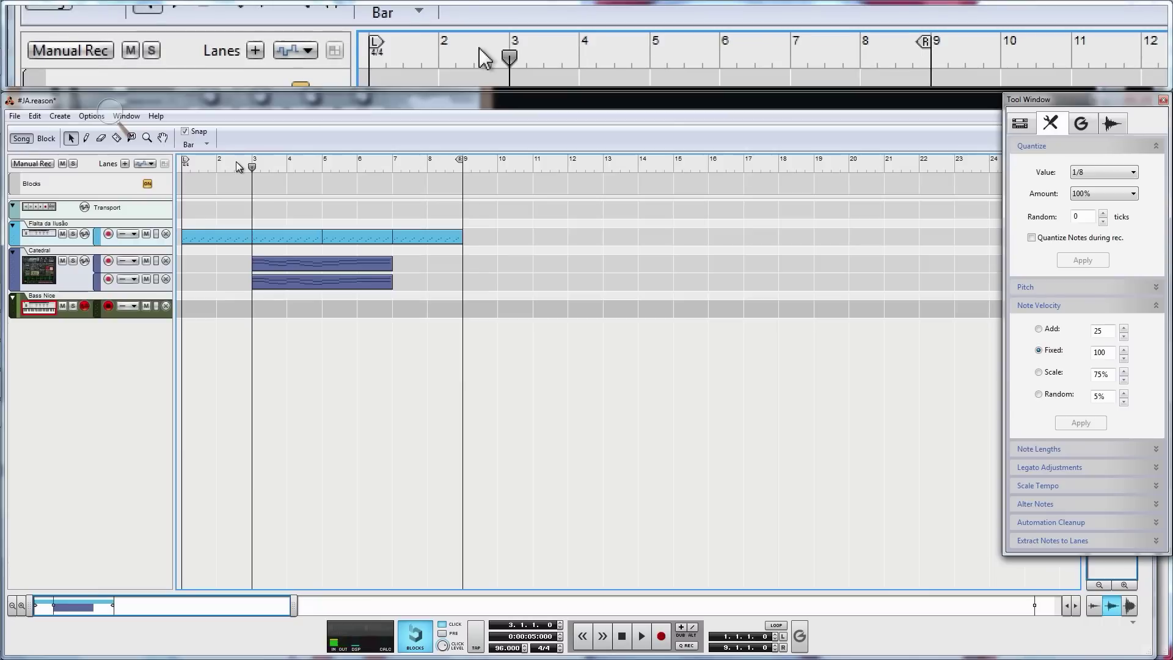
{"action": "left_click", "coordinate": [211, 159]}
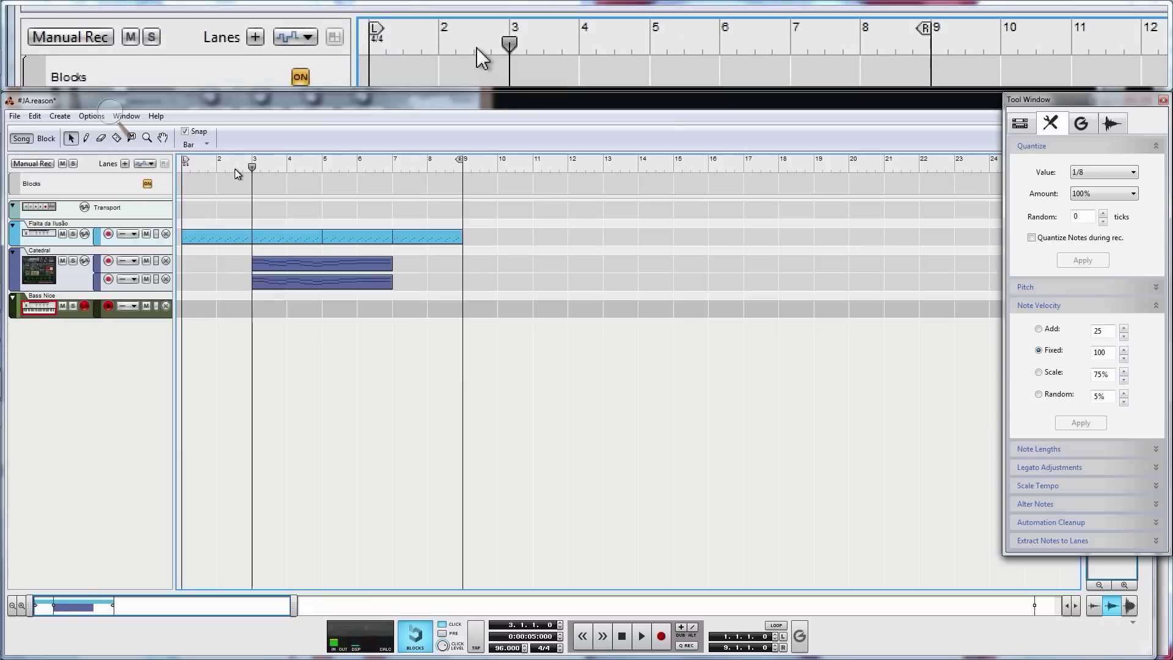
{"action": "left_click_drag", "start_coordinate": [222, 172], "coordinate": [243, 174]}
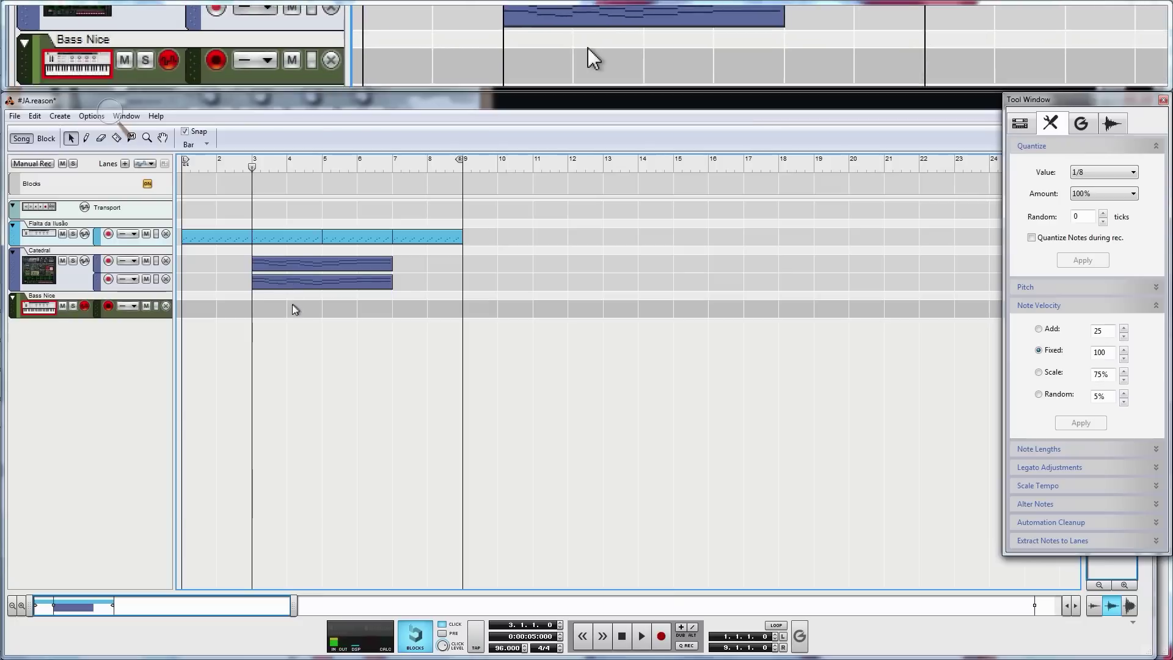
{"action": "key", "text": "w"}
{"action": "left_click", "coordinate": [255, 305]}
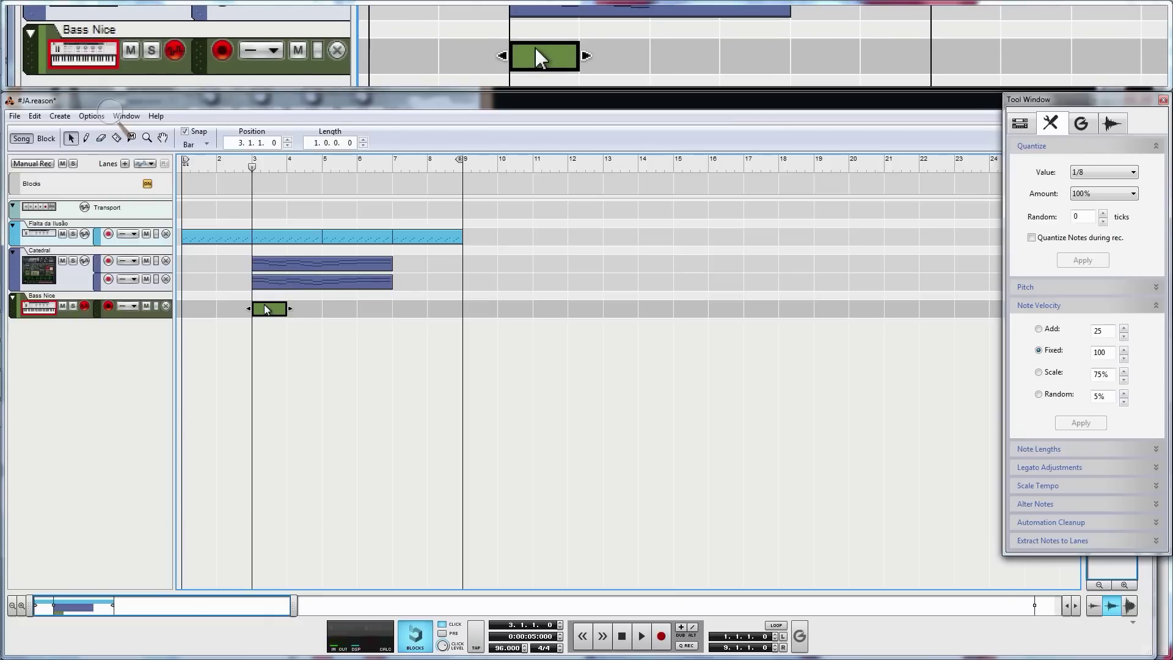
{"action": "key", "text": "e"}
{"action": "left_click", "coordinate": [278, 304]}
{"action": "key", "text": "q"}
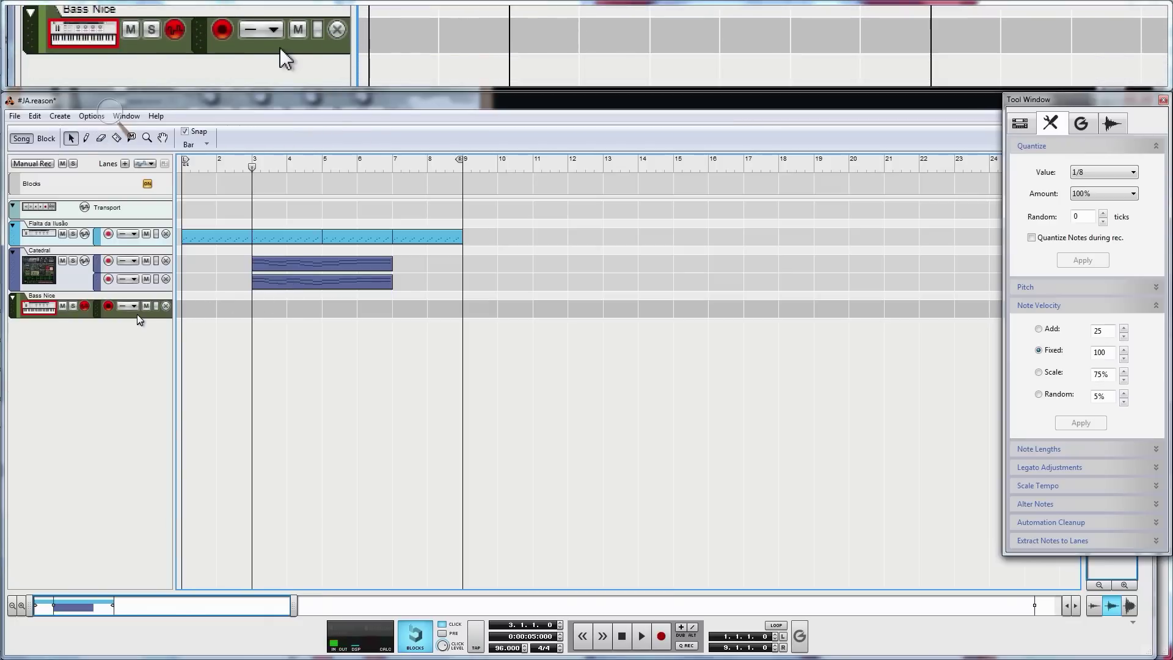
Change the track color of the Bass Nice track to dark blue.
{"action": "right_click", "coordinate": [138, 258]}
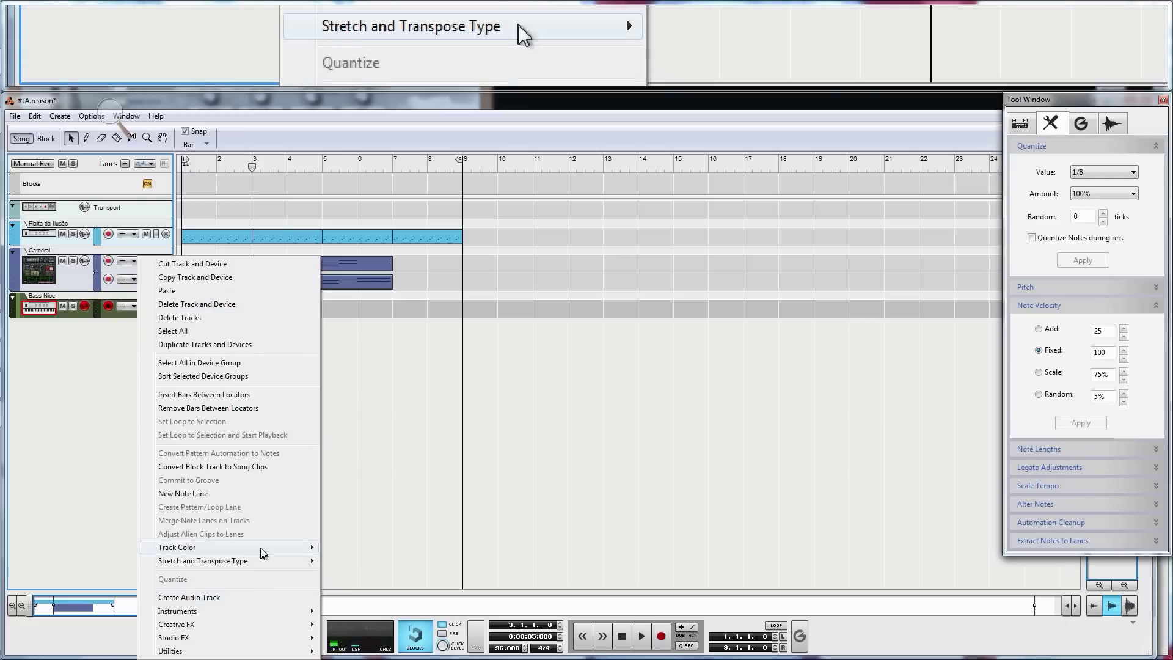
{"action": "left_click", "coordinate": [337, 545]}
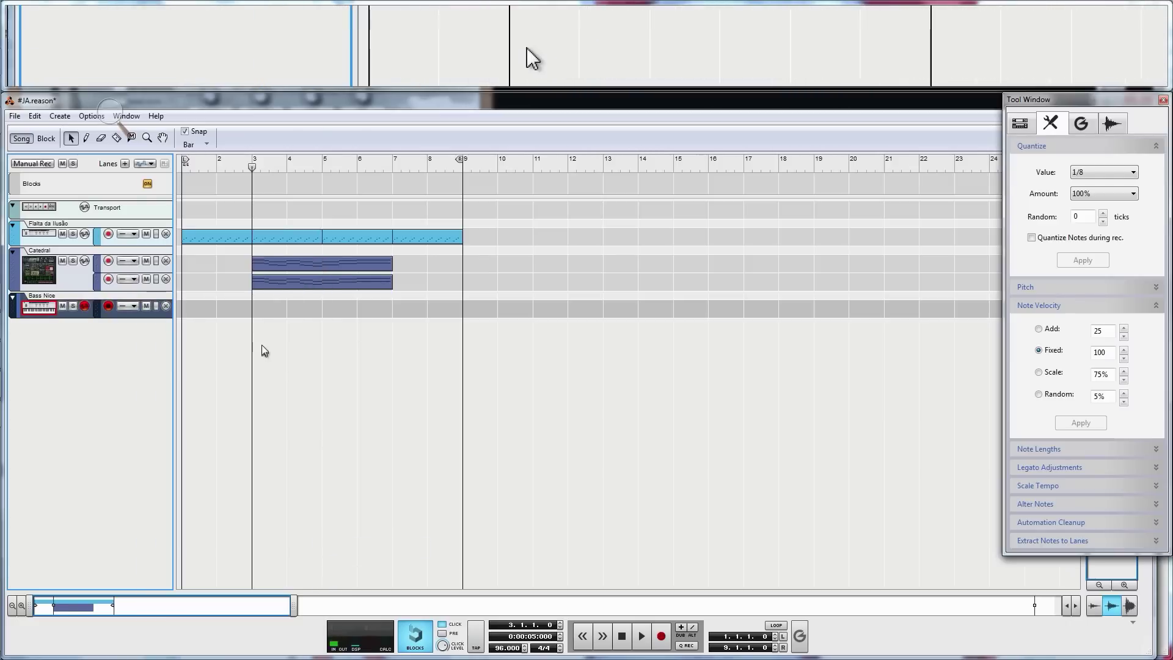
{"action": "key", "text": "w"}
{"action": "mouse_move", "coordinate": [265, 309]}
{"action": "left_mouse_down"}
{"action": "mouse_move", "coordinate": [357, 314]}
{"action": "mouse_move", "coordinate": [372, 326]}
{"action": "left_mouse_up"}
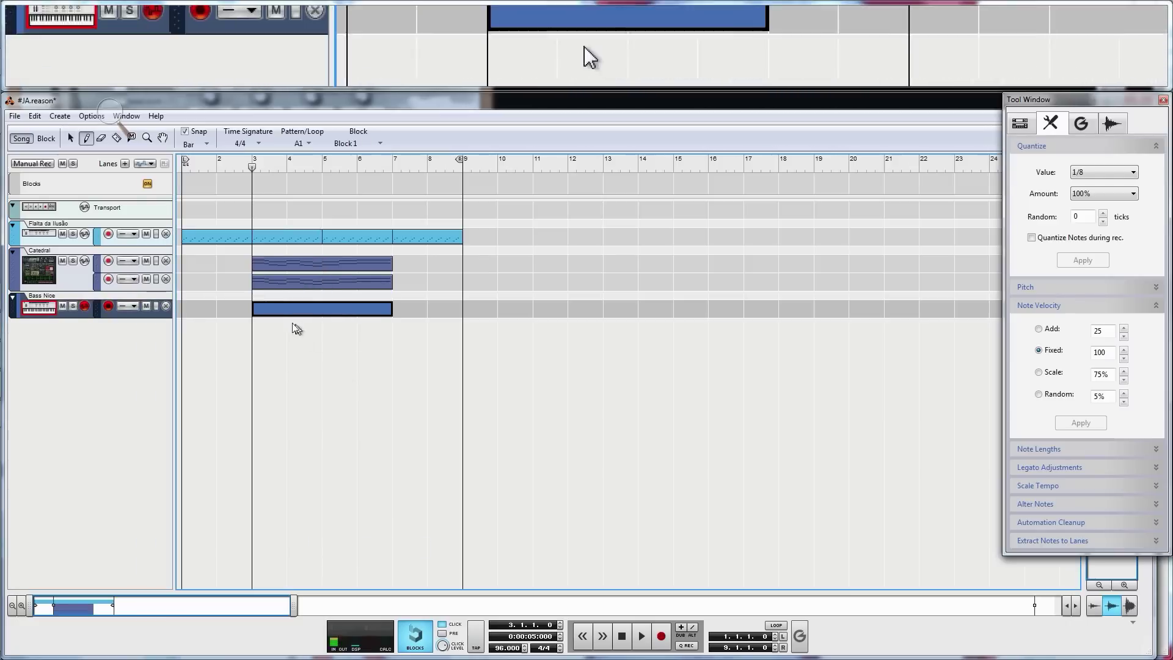
{"action": "key", "text": "q"}
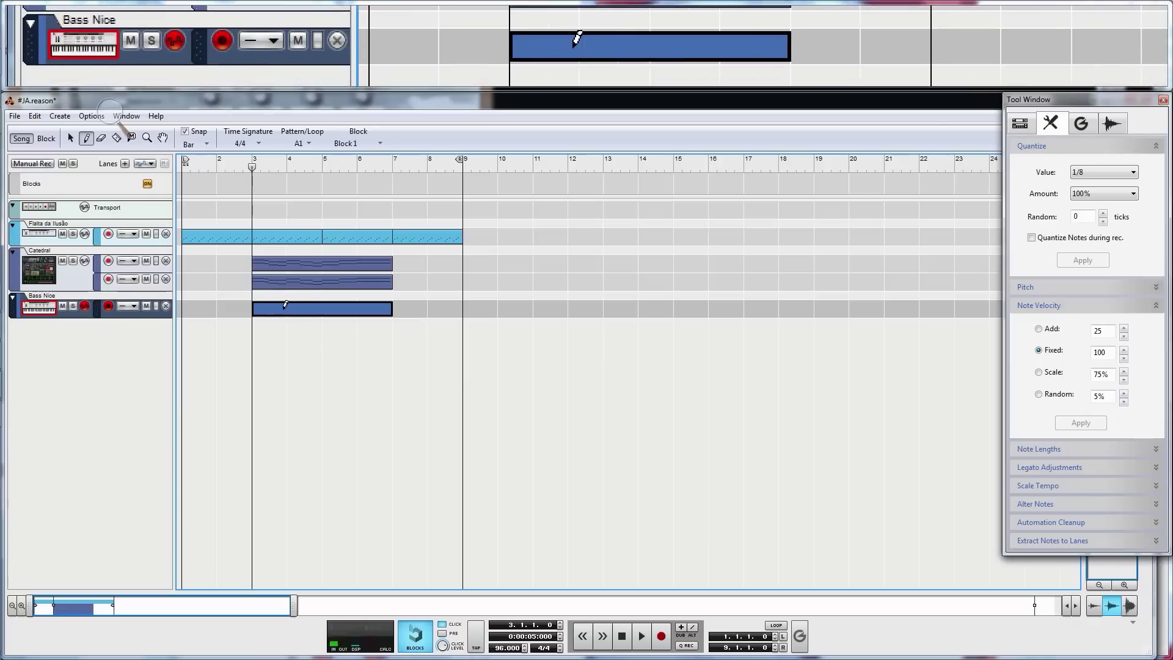
{"action": "double_click", "coordinate": [281, 310]}
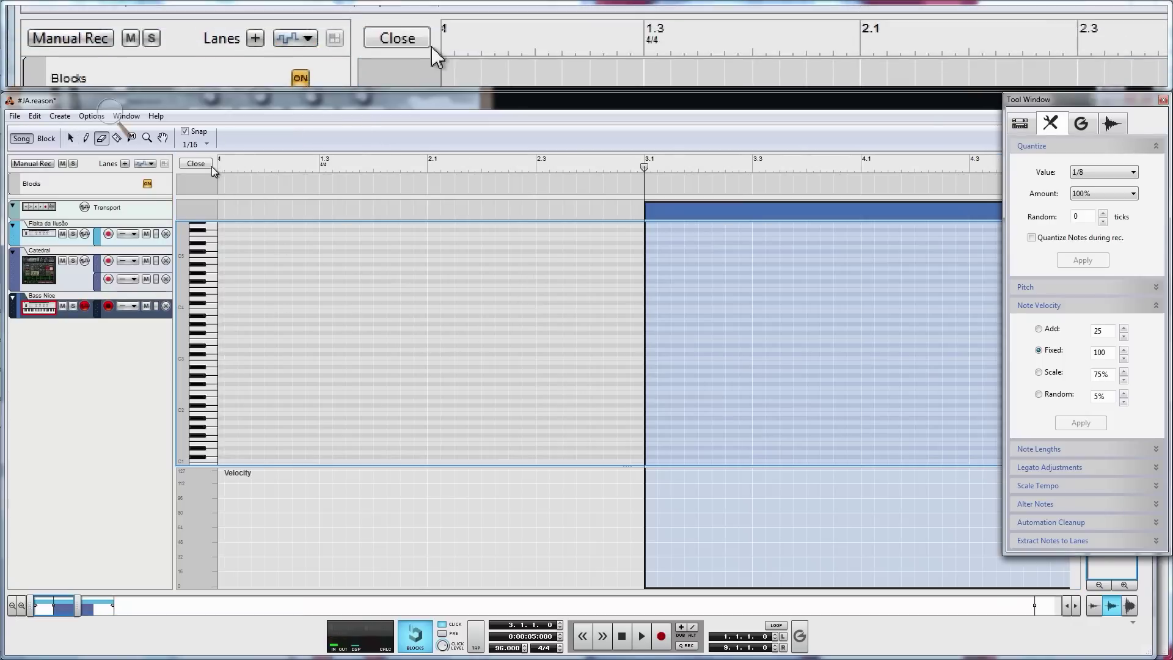
{"action": "left_click", "coordinate": [196, 163]}
{"action": "key", "text": "e"}
{"action": "left_click", "coordinate": [278, 308]}
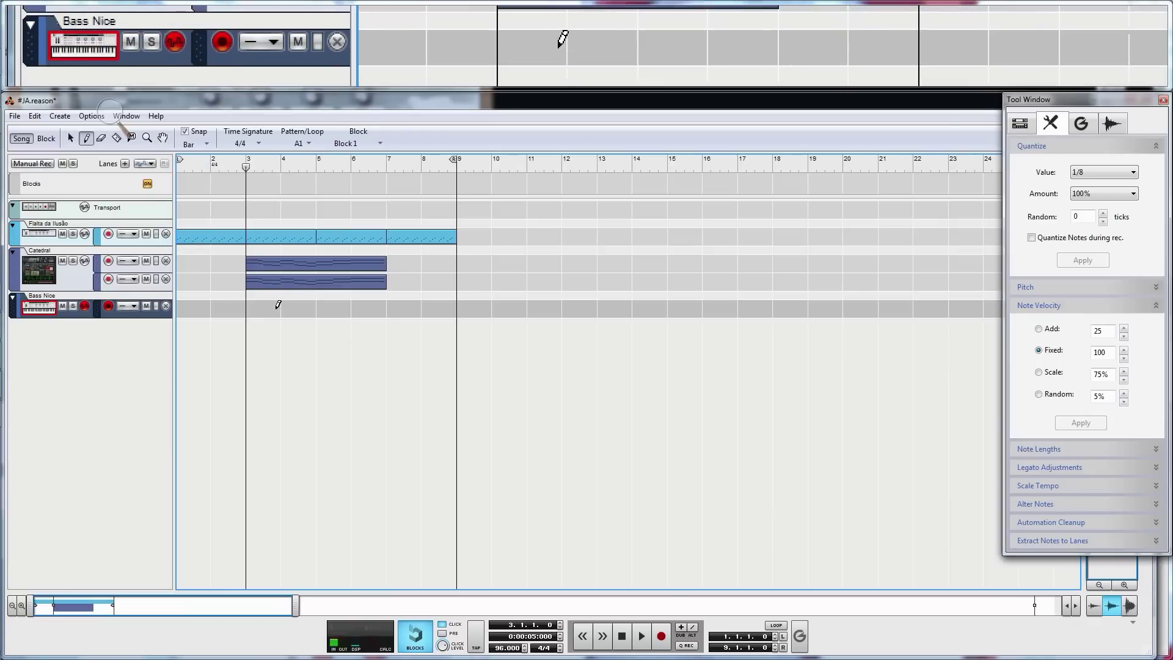
Create a one-bar clip at bar 3 on the Bass Nice track and draw a one-beat A1 note at its start.
{"action": "key", "text": "q"}
{"action": "left_click", "coordinate": [266, 310], "text": "alt"}
{"action": "double_click", "coordinate": [267, 310]}
{"action": "key", "text": "w"}
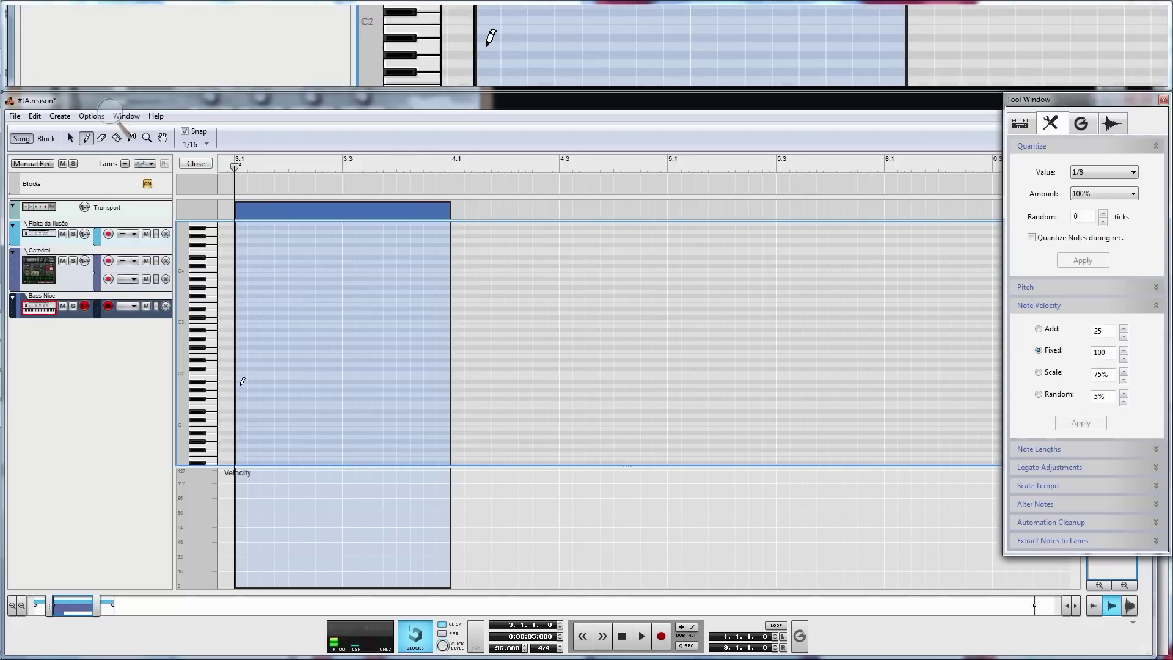
{"action": "left_click_drag", "start_coordinate": [238, 386], "coordinate": [286, 384]}
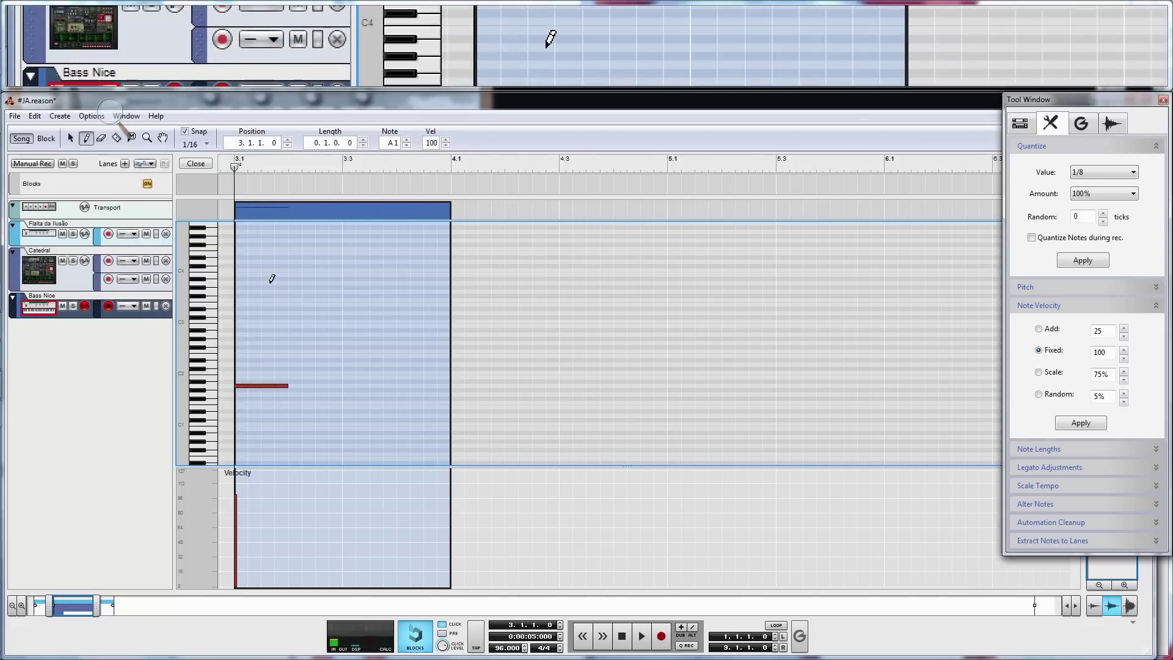
Play from bar 3 and add a sixteenth-long D2 note at position 3.2.1 in the bass clip.
{"action": "key", "text": "space"}
{"action": "key", "text": "space"}
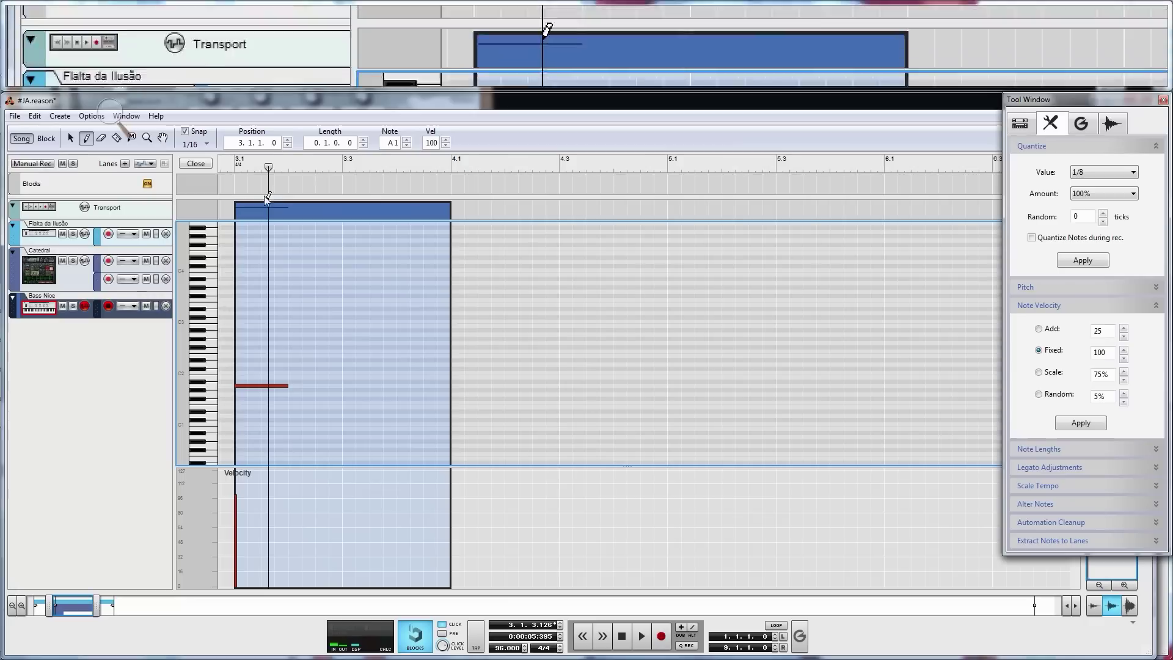
{"action": "left_click_drag", "start_coordinate": [236, 170], "coordinate": [276, 174]}
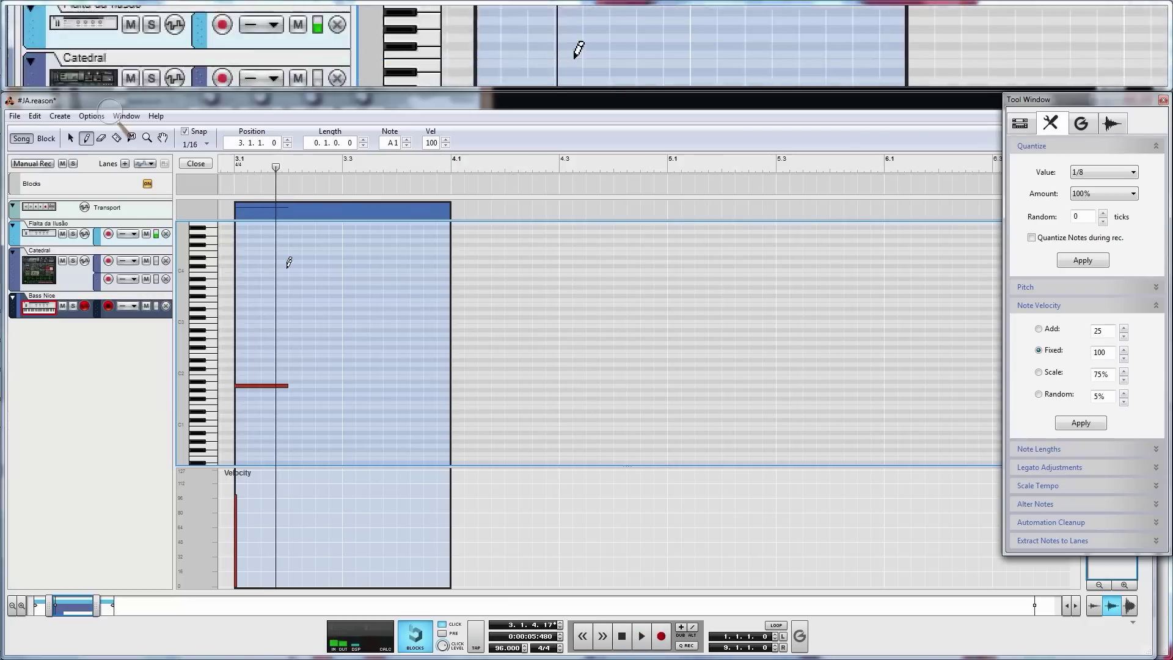
{"action": "left_click", "coordinate": [293, 359]}
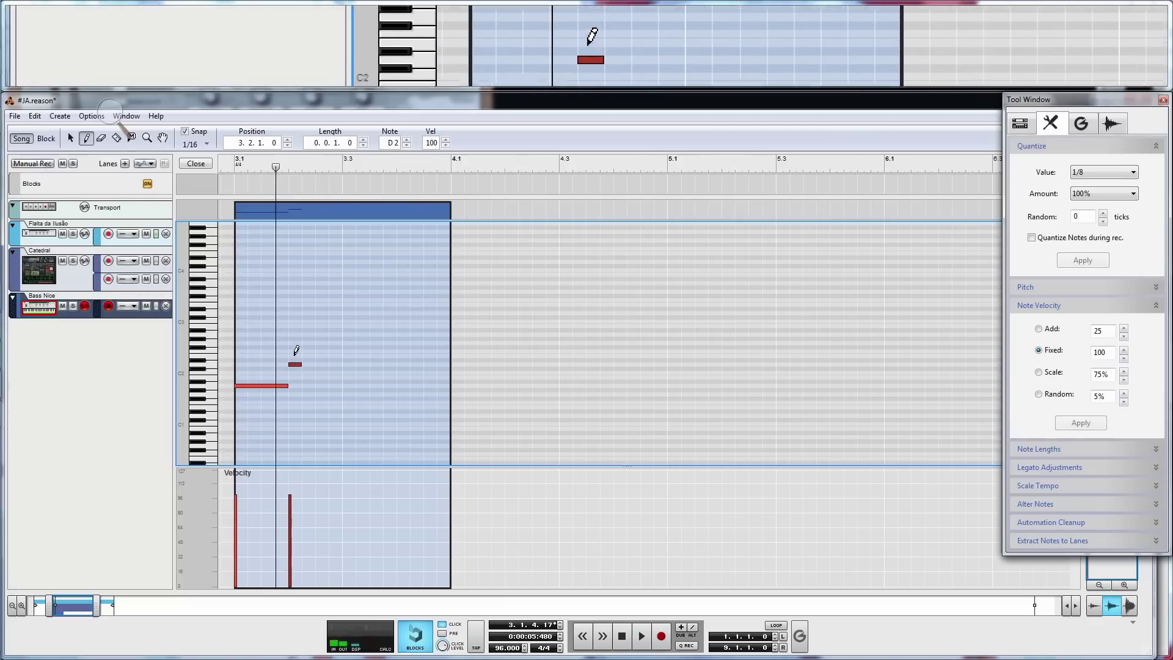
{"action": "left_click_drag", "start_coordinate": [246, 170], "coordinate": [292, 261]}
Shorten the A1 note to three sixteenths, move the D2 note to position 3.1.4, and play from bar 3.
{"action": "key", "text": "q"}
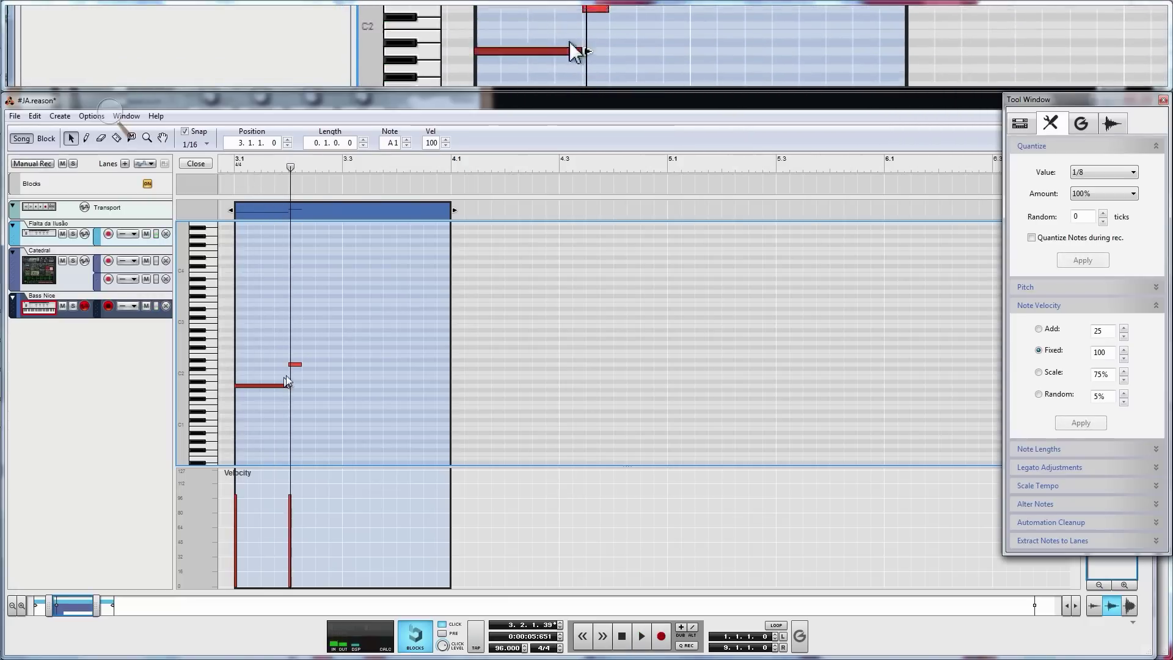
{"action": "key", "text": "ctrl+z"}
{"action": "left_click", "coordinate": [235, 166]}
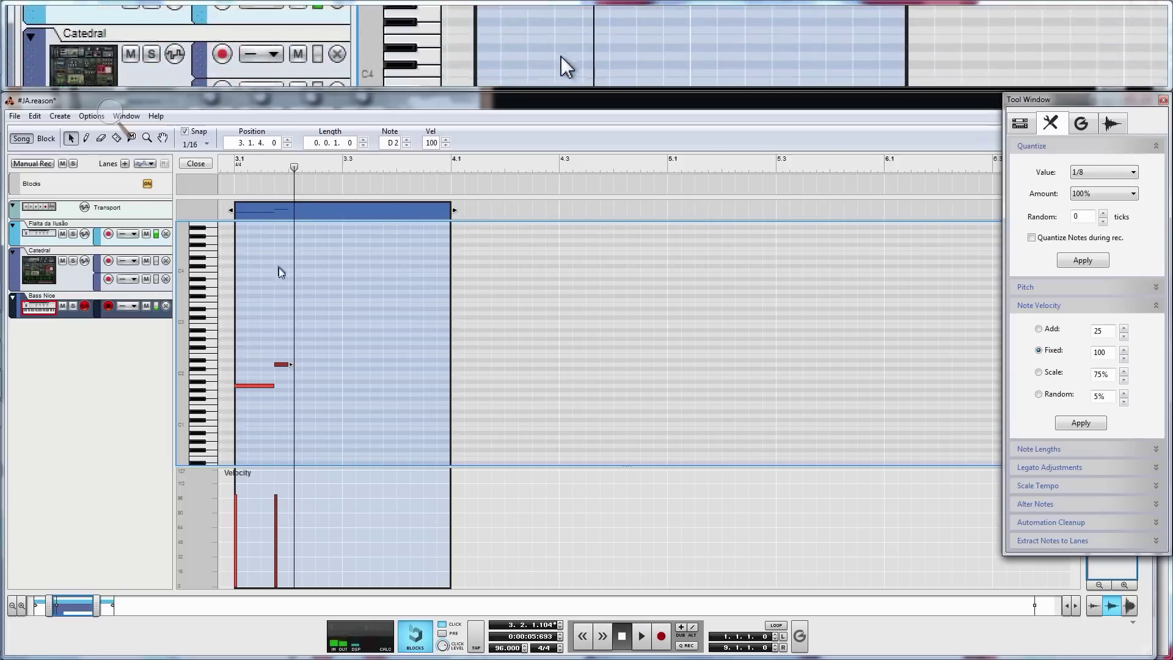
{"action": "left_click", "coordinate": [227, 171]}
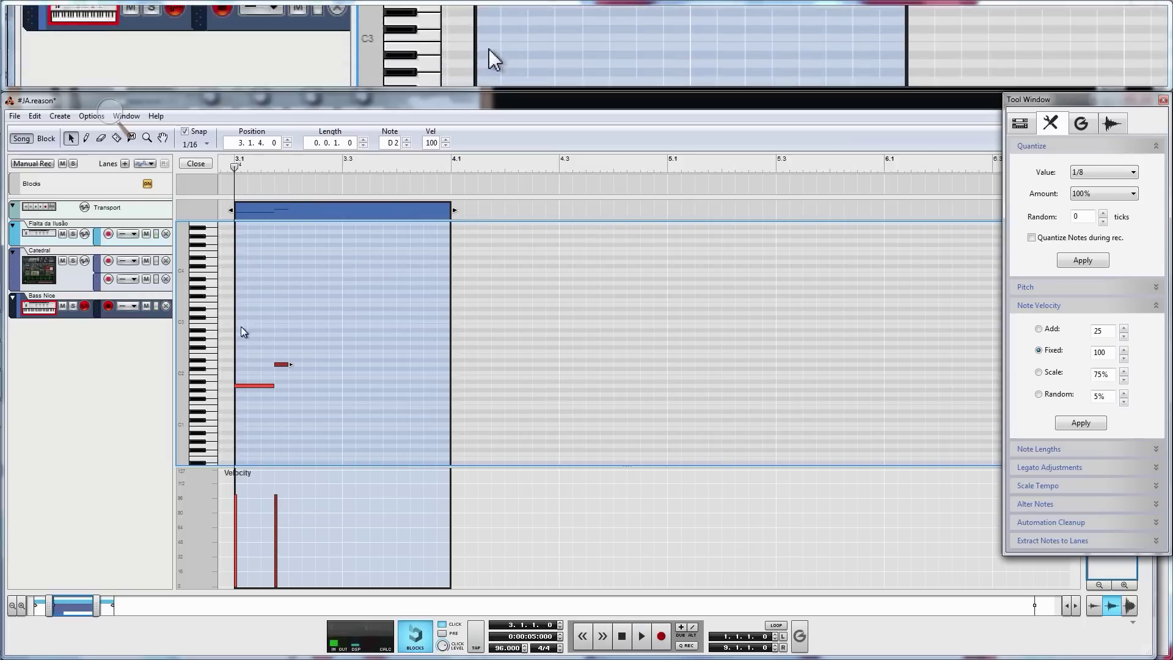
{"action": "key", "text": "space"}
{"action": "key", "text": "space"}
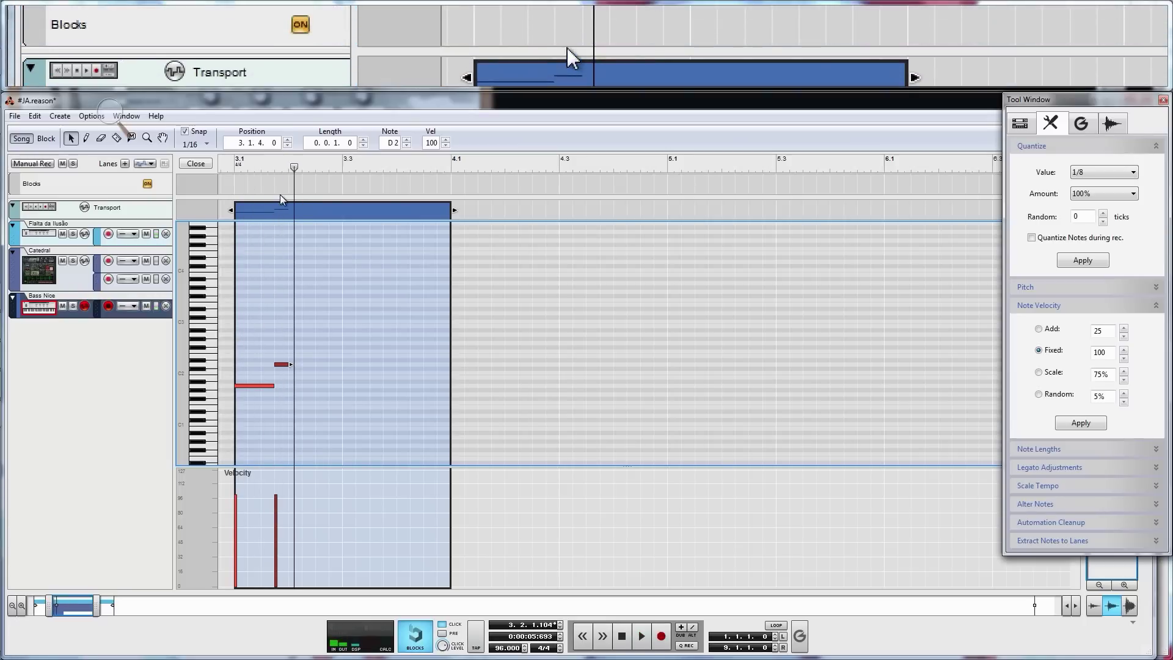
Complete the one-bar bass pattern with eighth-long D2 notes at 3.1.4 and 3.2.3 plus F2, E2 and C2 notes, and play it.
{"action": "left_click_drag", "start_coordinate": [283, 362], "coordinate": [300, 361]}
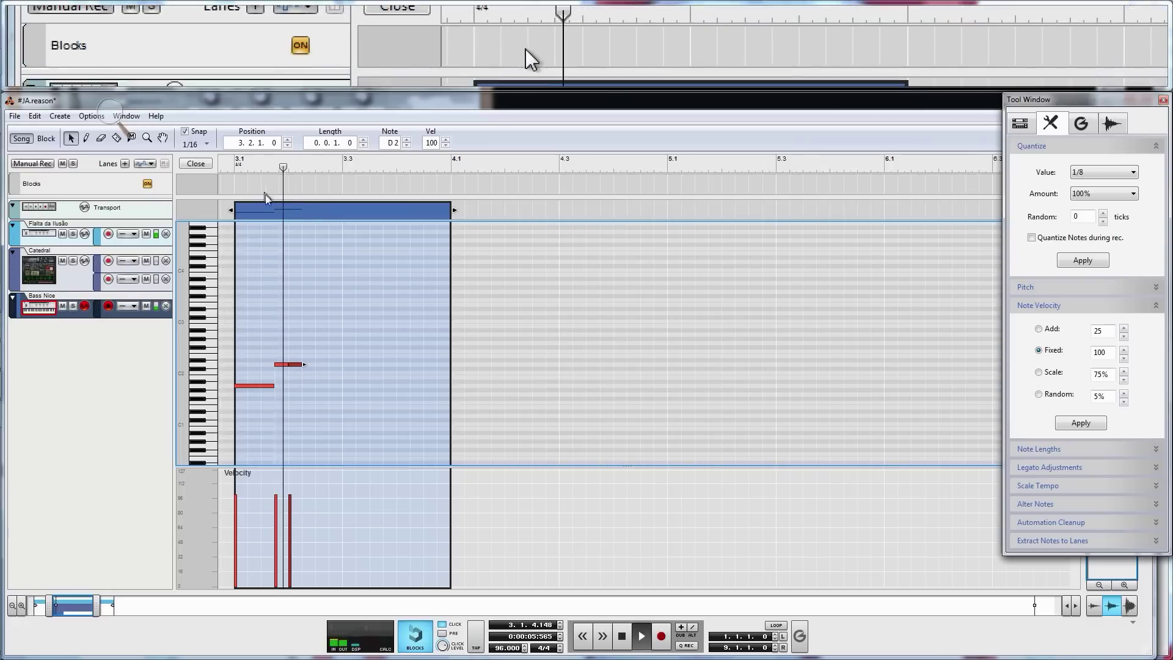
{"action": "left_click_drag", "start_coordinate": [291, 307], "coordinate": [307, 366]}
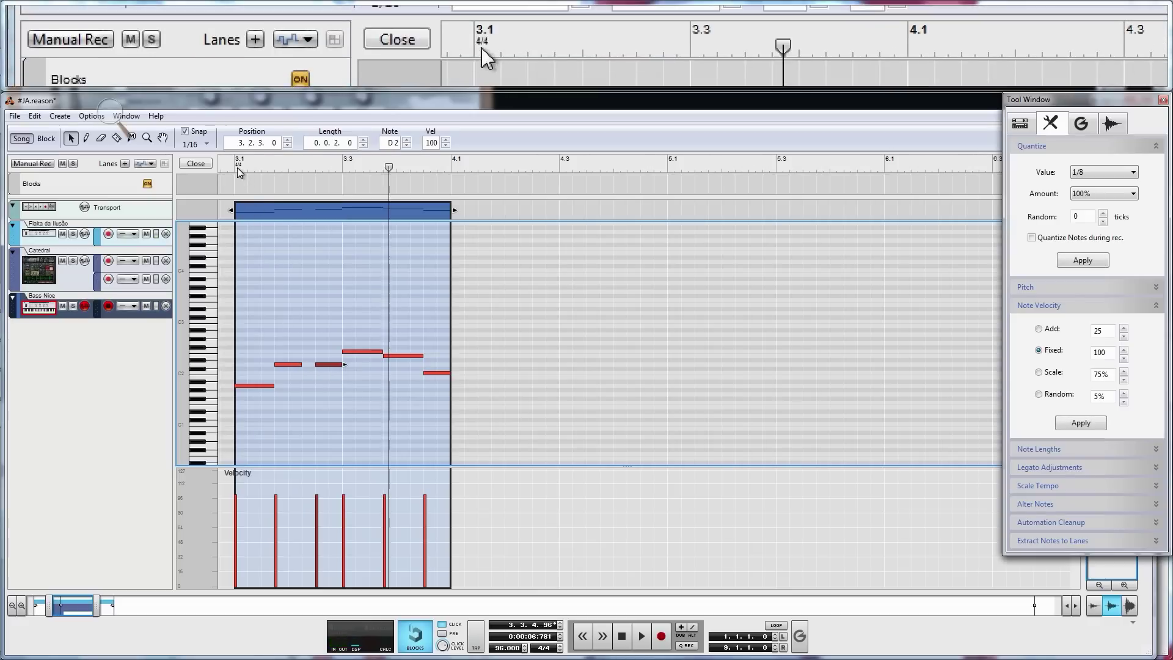
{"action": "left_click", "coordinate": [237, 163]}
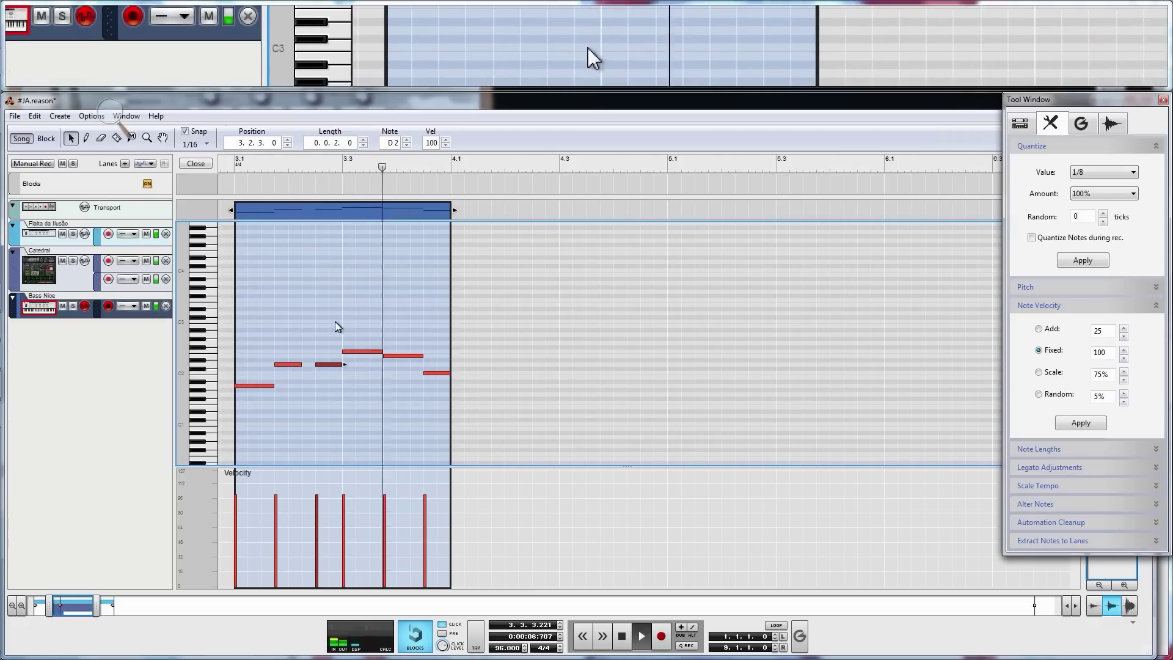
{"action": "key", "text": "space"}
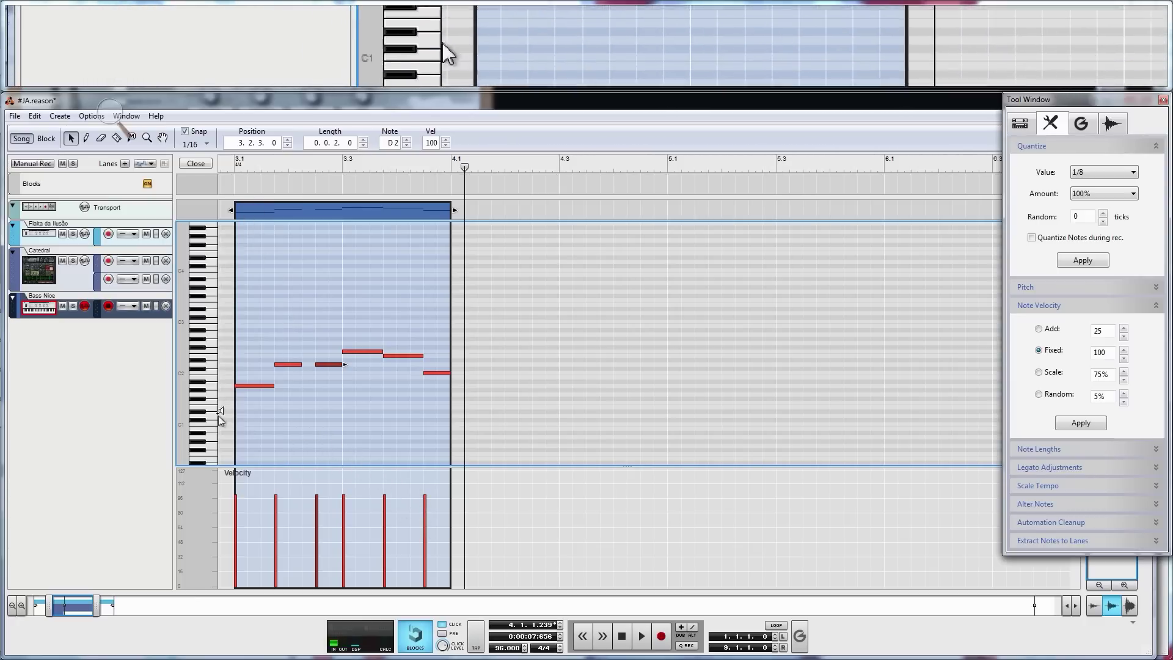
Solo the Bass Nice track, copy its one-bar clip to bars 4 and 5, and play from bar 3.
{"action": "left_click", "coordinate": [73, 306]}
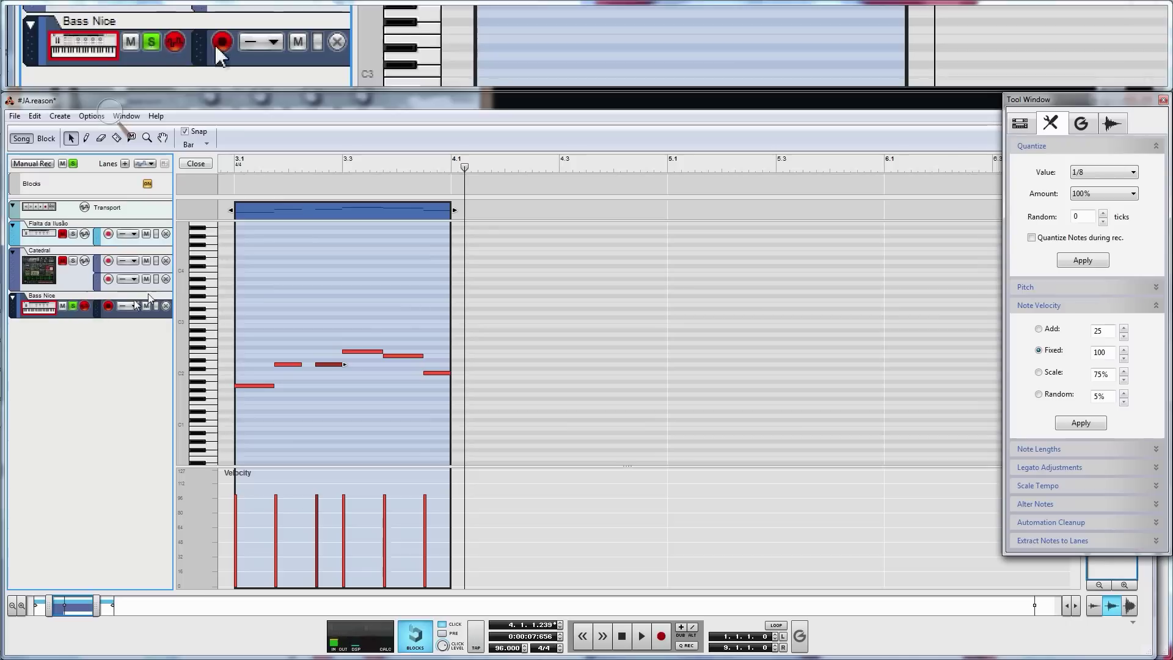
{"action": "left_click", "coordinate": [265, 215]}
{"action": "left_click_drag", "start_coordinate": [314, 217], "coordinate": [654, 267]}
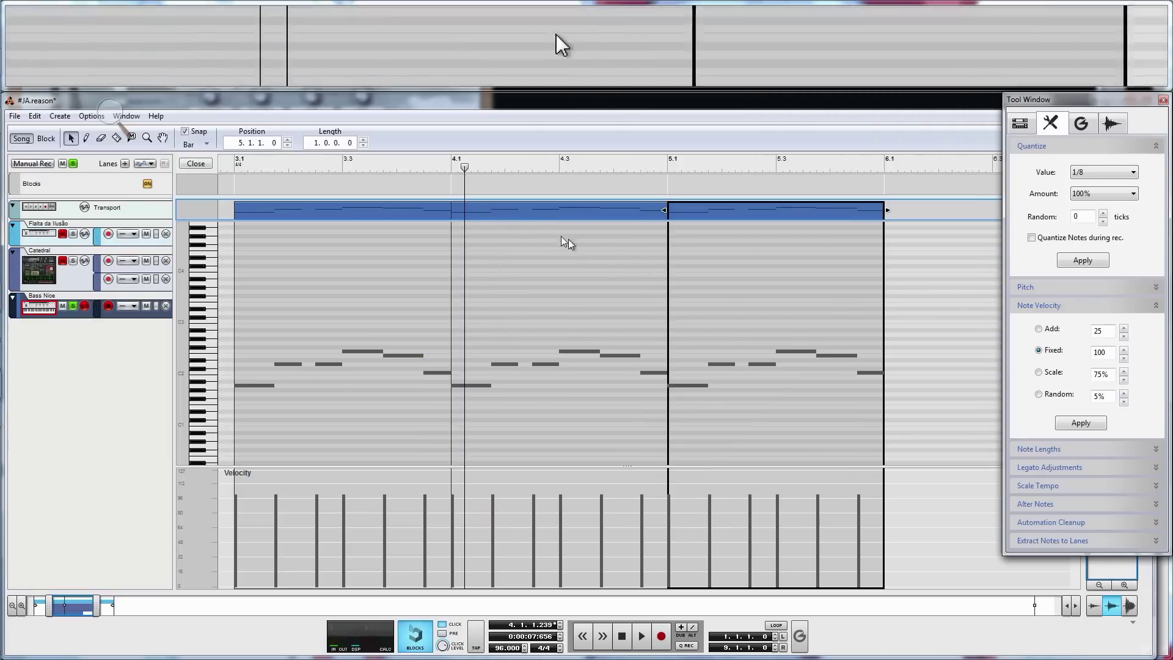
{"action": "left_click", "coordinate": [251, 174]}
{"action": "key", "text": "space"}
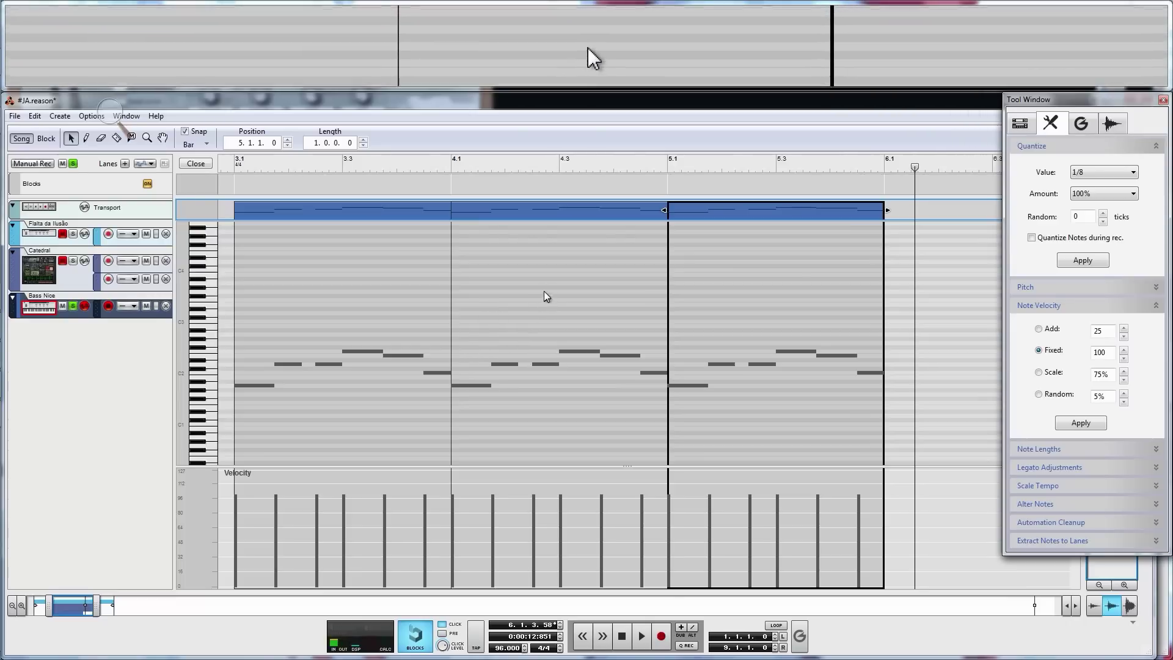
Delete the bass clip copies in bars 4 and 5, turn off the solo, and play from bar 3.
{"action": "left_click", "coordinate": [496, 209]}
{"action": "key", "text": "Delete"}
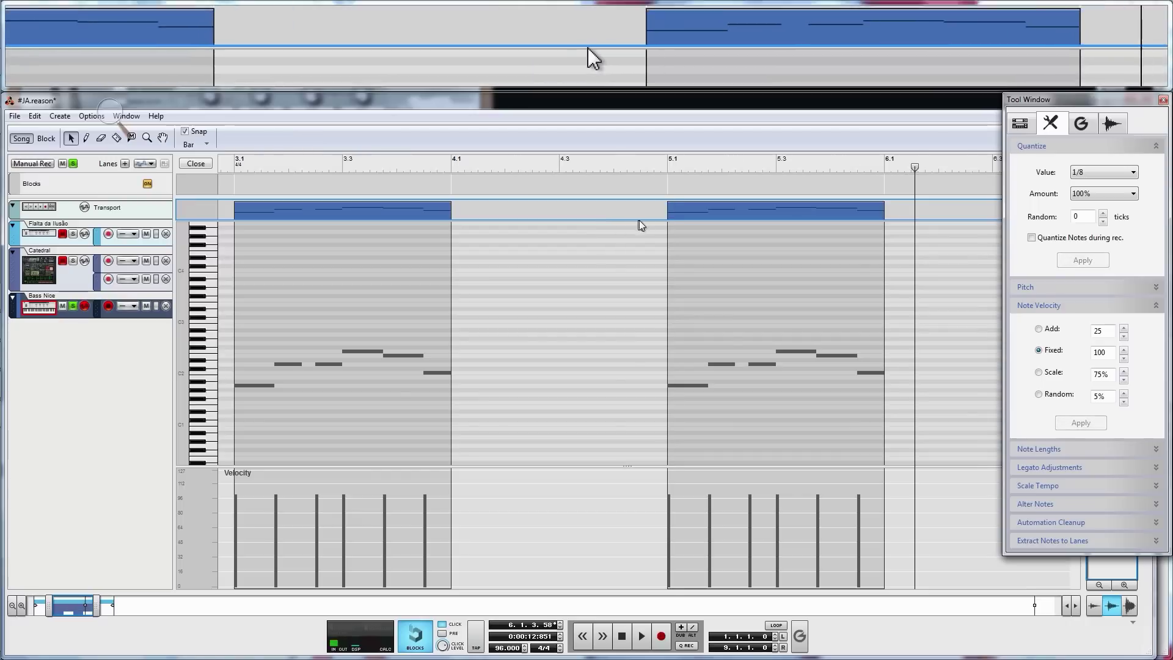
{"action": "left_click", "coordinate": [672, 213]}
{"action": "key", "text": "Delete"}
{"action": "left_click", "coordinate": [235, 169]}
{"action": "key", "text": "space"}
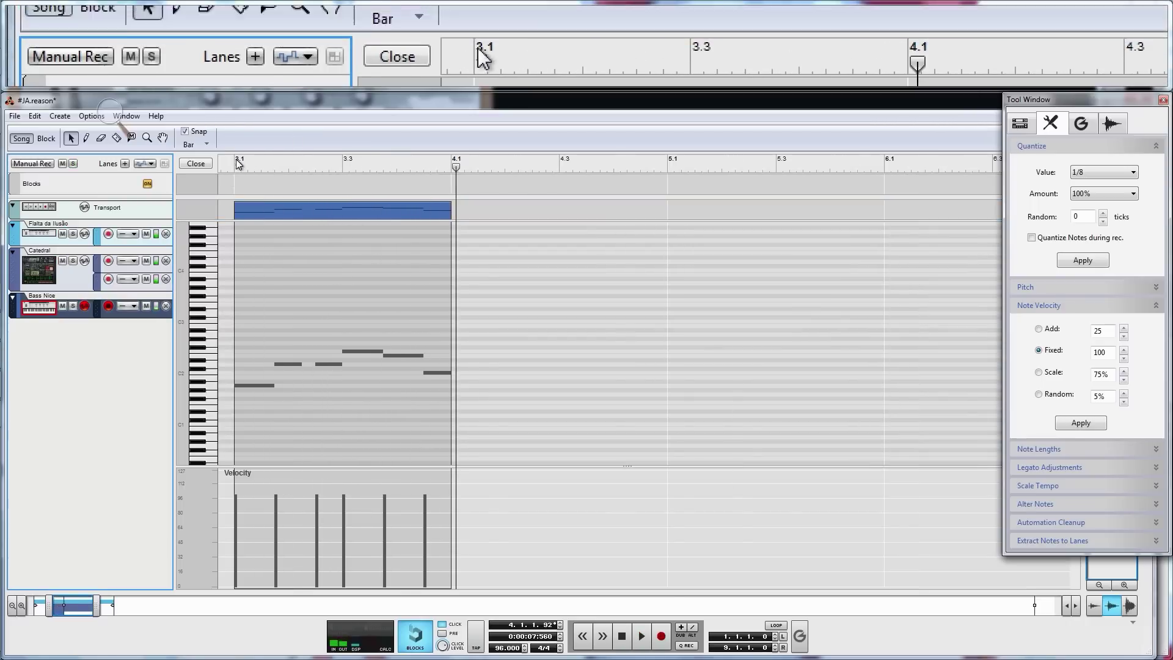
Duplicate the bar 3 bass clip to bar 4, select the copy's first four notes, and leave note editing.
{"action": "left_click", "coordinate": [237, 166]}
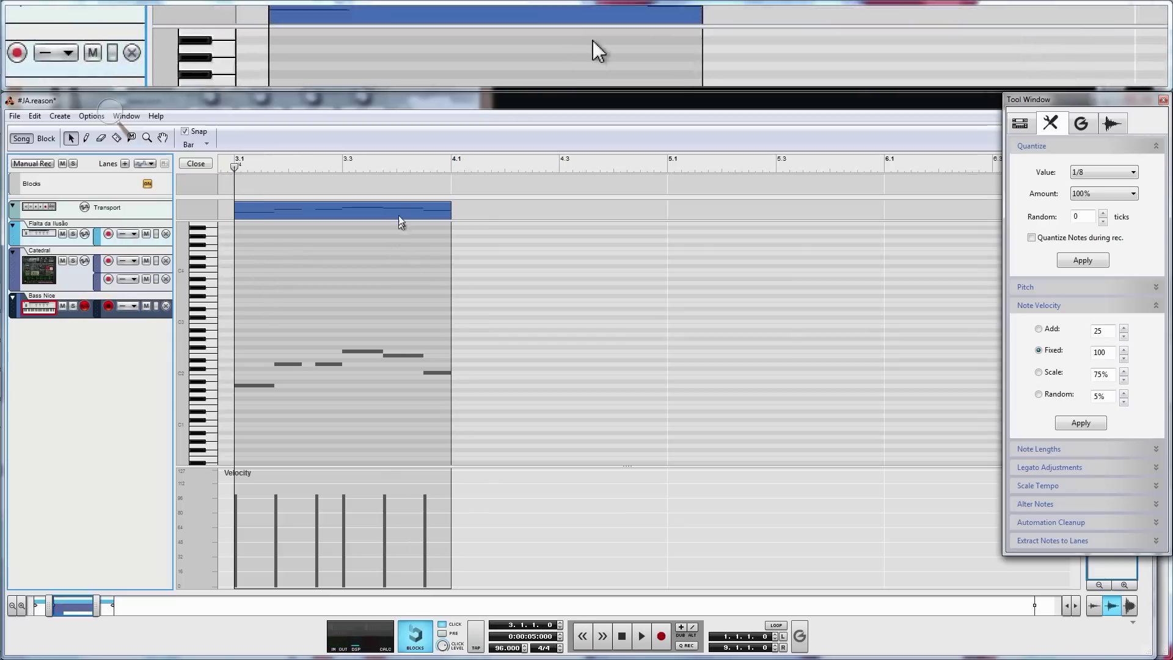
{"action": "left_click", "coordinate": [395, 210]}
{"action": "key", "text": "ctrl+d"}
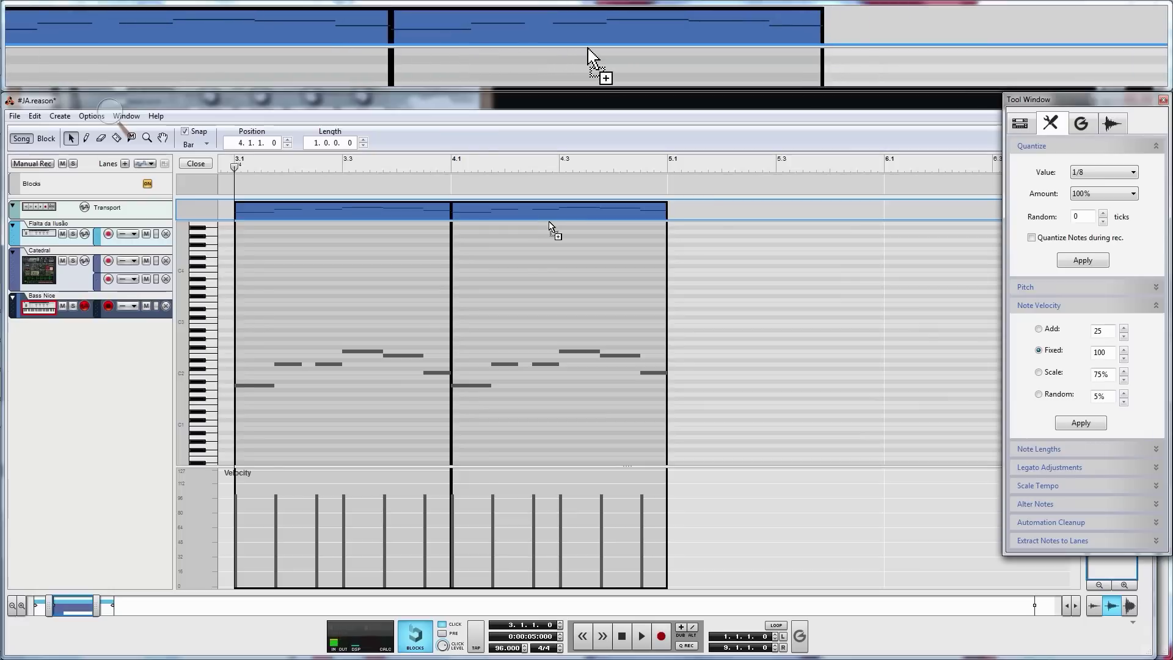
{"action": "double_click", "coordinate": [510, 264]}
{"action": "left_click_drag", "start_coordinate": [470, 310], "coordinate": [562, 397]}
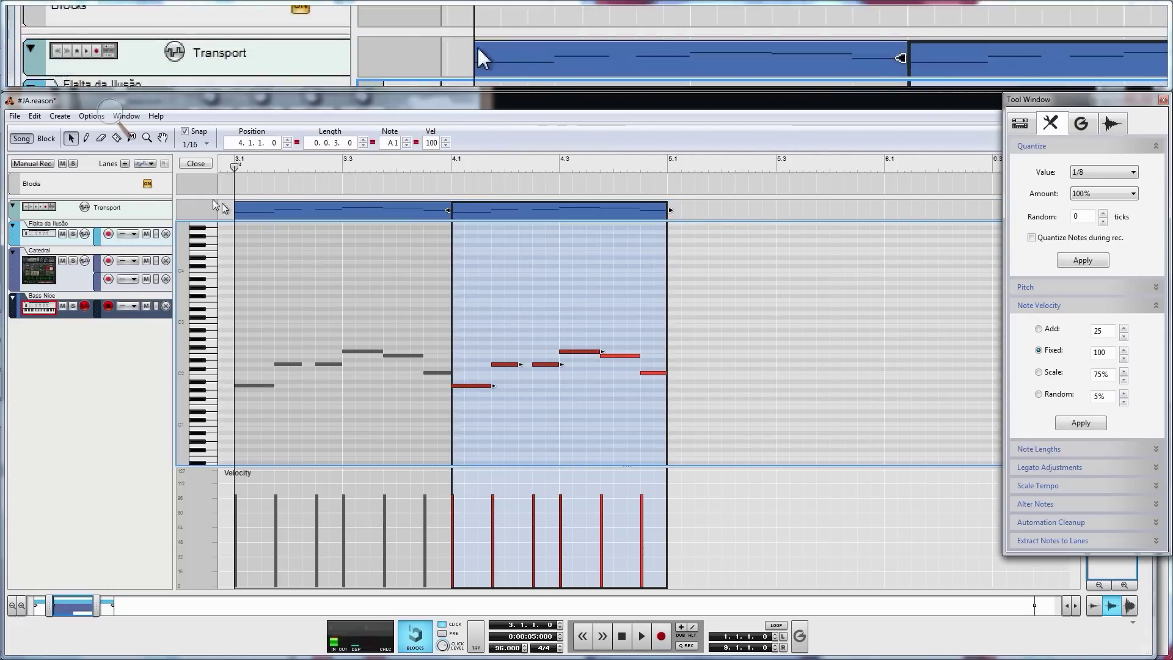
{"action": "left_click", "coordinate": [201, 170]}
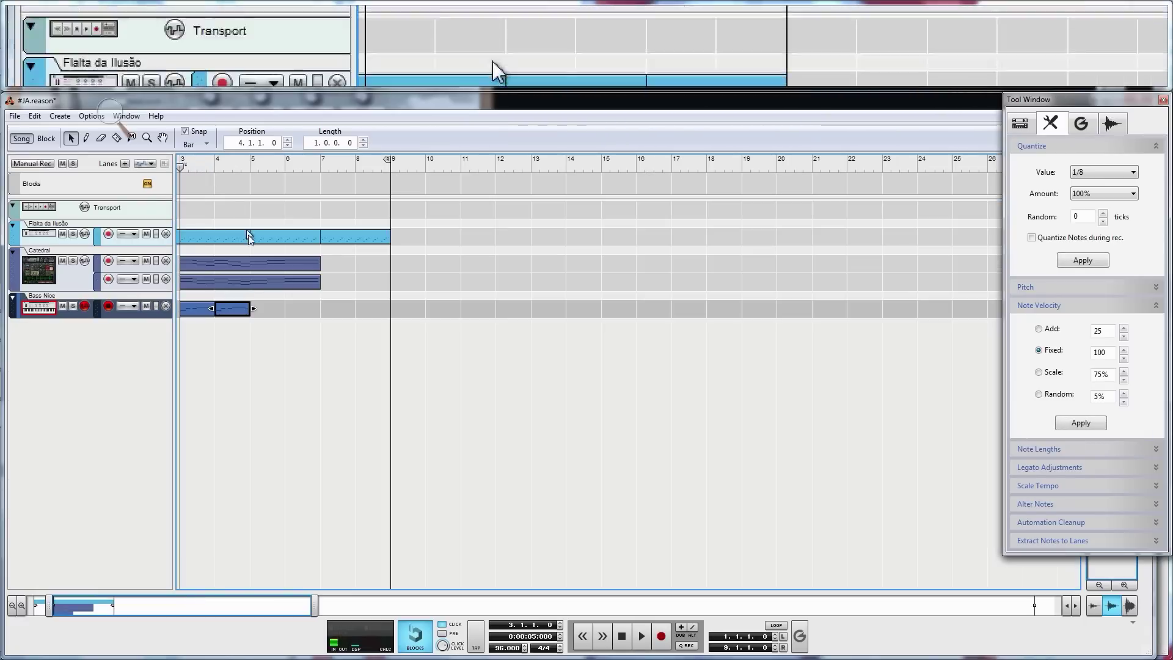
Open the Catedral clip's notes and examine the pitches of its upper voice from bar 3 onward.
{"action": "double_click", "coordinate": [226, 274]}
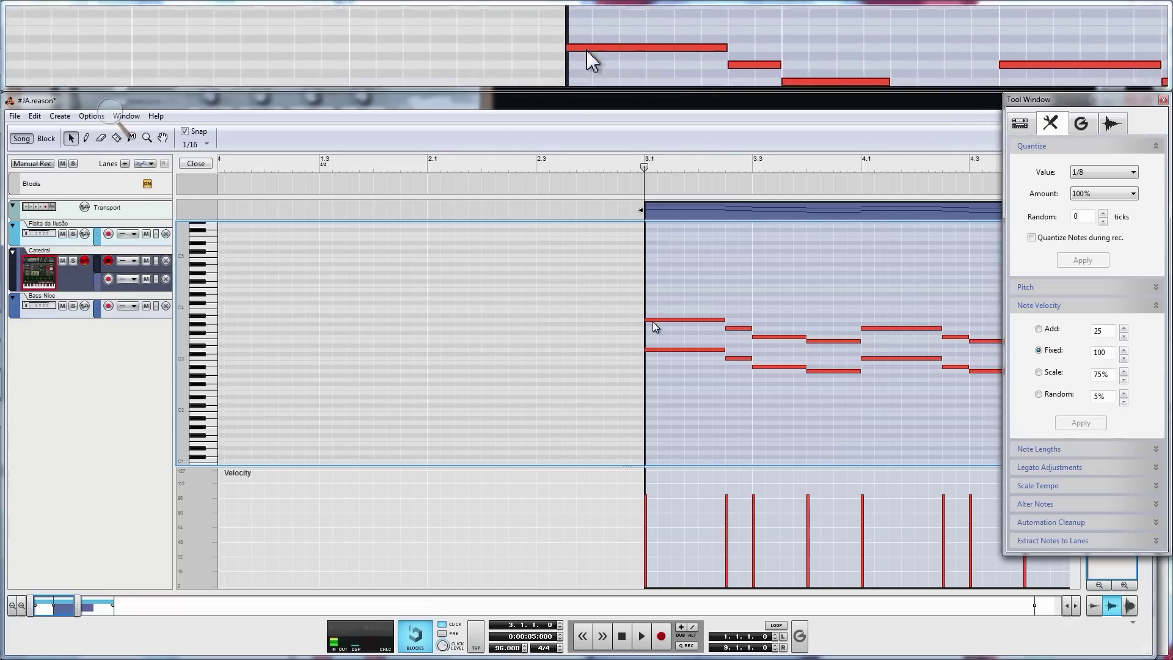
{"action": "left_click_drag", "start_coordinate": [654, 294], "coordinate": [677, 327]}
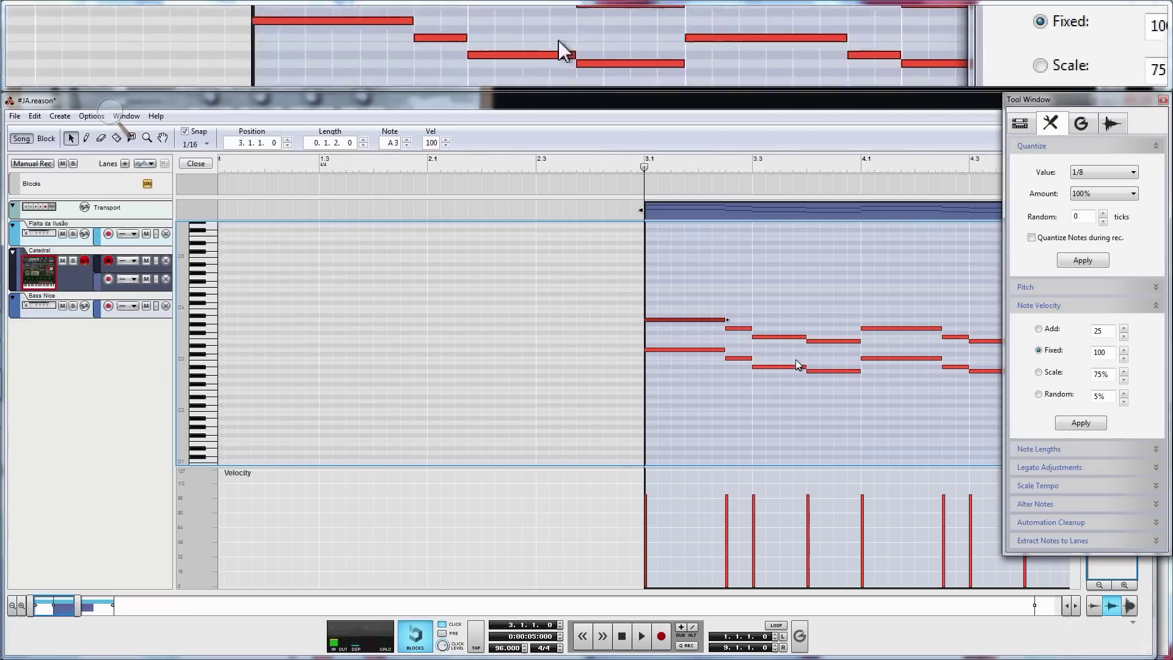
{"action": "left_click_drag", "start_coordinate": [743, 305], "coordinate": [742, 334]}
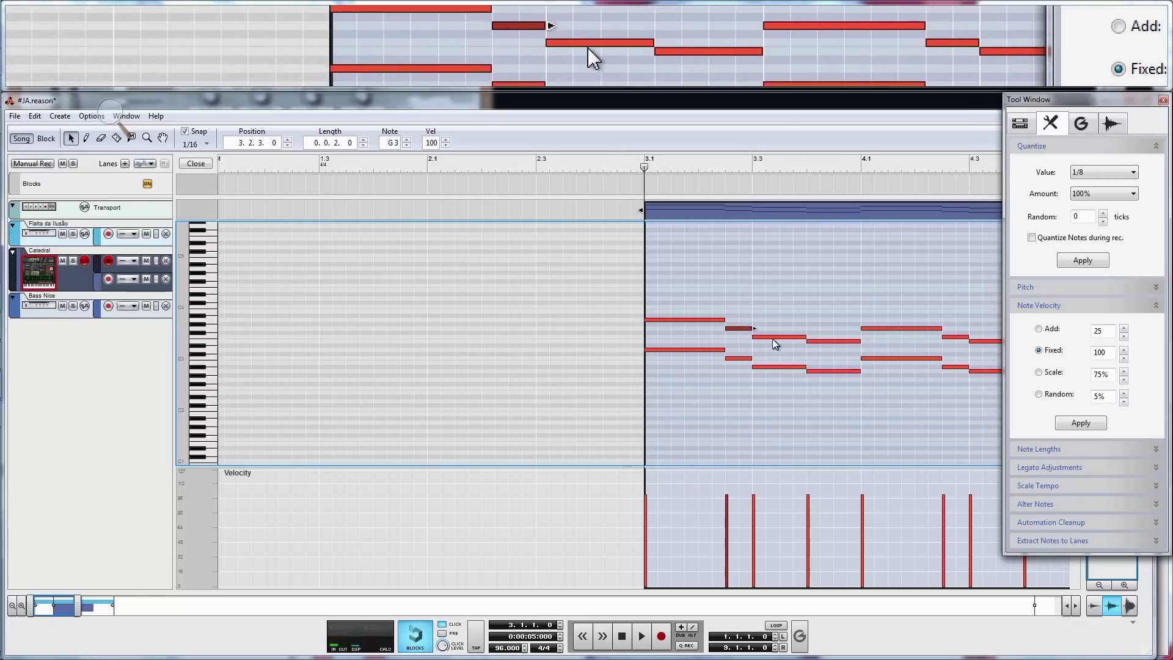
{"action": "left_click", "coordinate": [772, 339]}
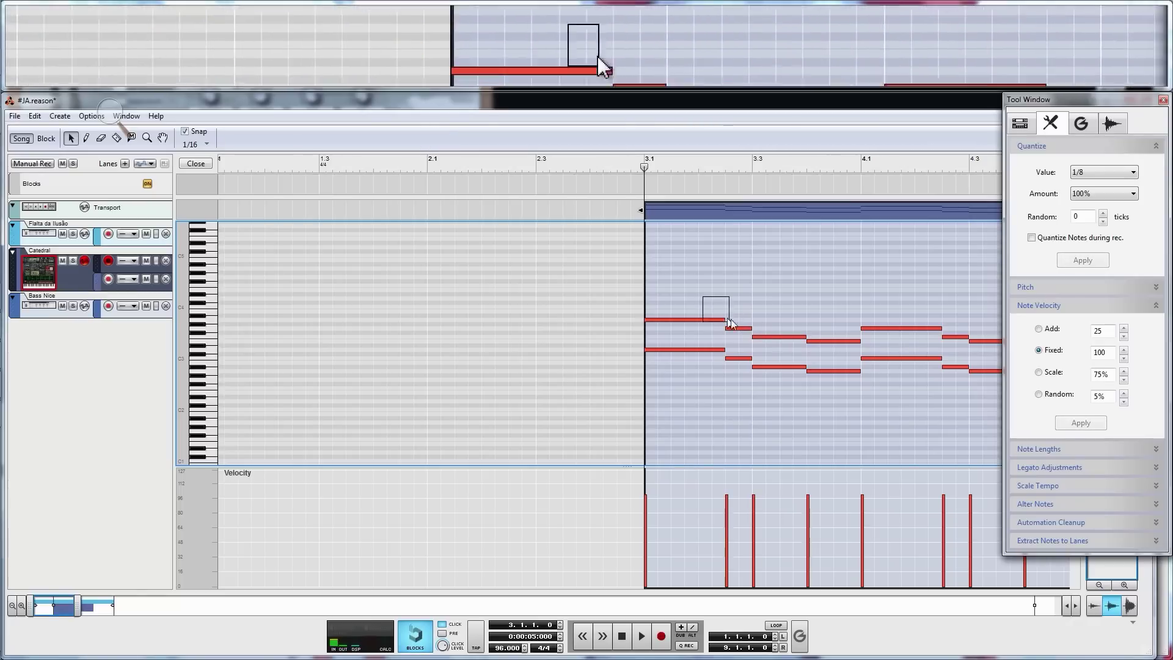
{"action": "left_click_drag", "start_coordinate": [713, 306], "coordinate": [889, 342]}
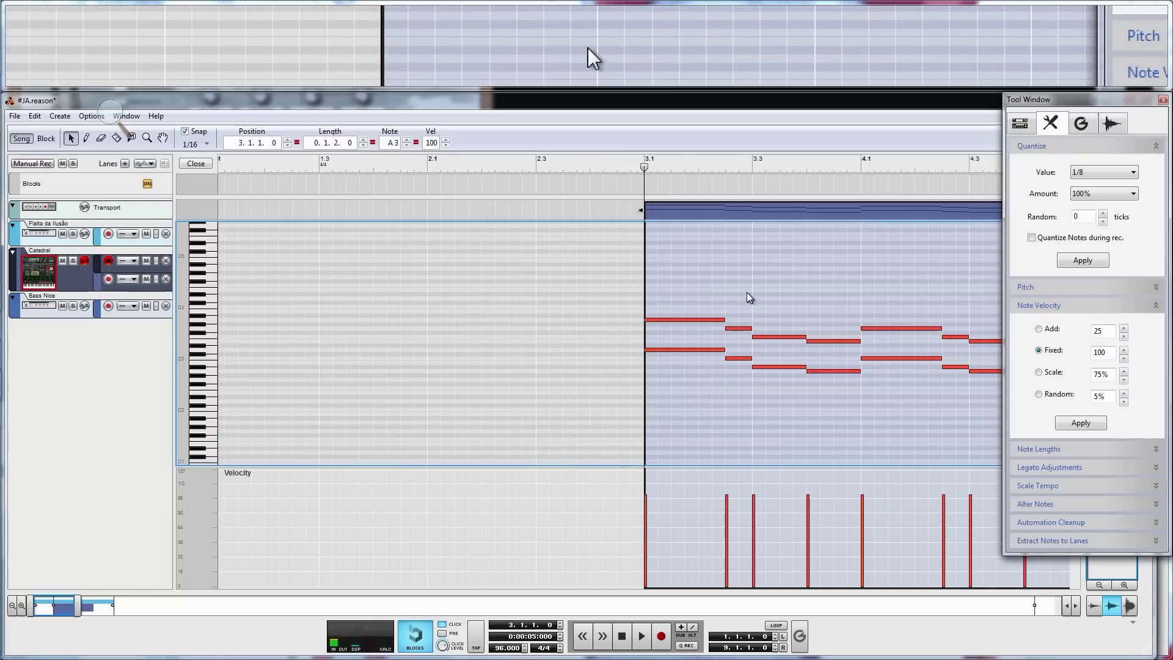
{"action": "left_click", "coordinate": [715, 301]}
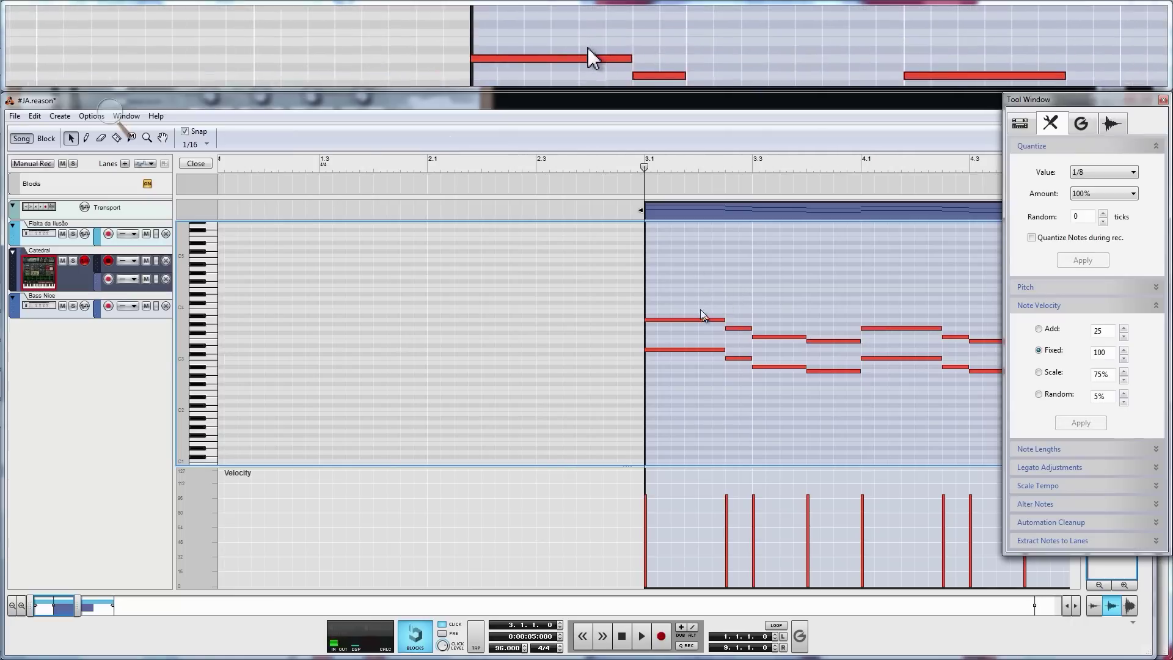
{"action": "left_click_drag", "start_coordinate": [877, 343], "coordinate": [894, 346]}
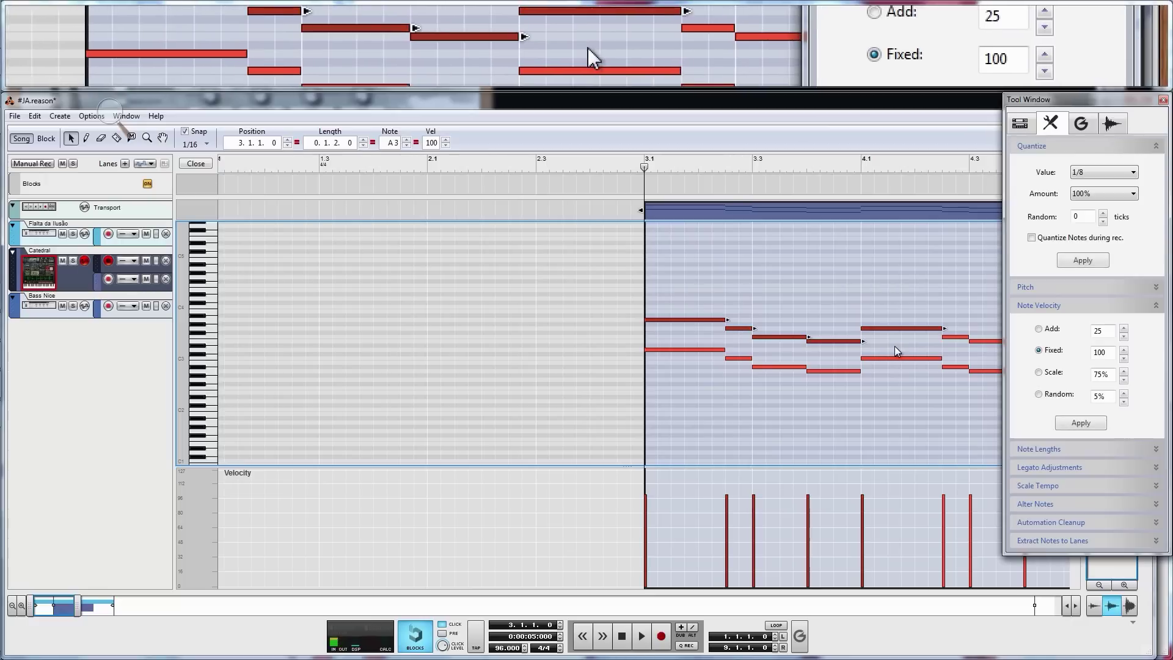
Copy the Catedral clip's first upper note at bar 3 up one semitone to A#3.
{"action": "left_click", "coordinate": [820, 316]}
{"action": "left_click", "coordinate": [703, 320]}
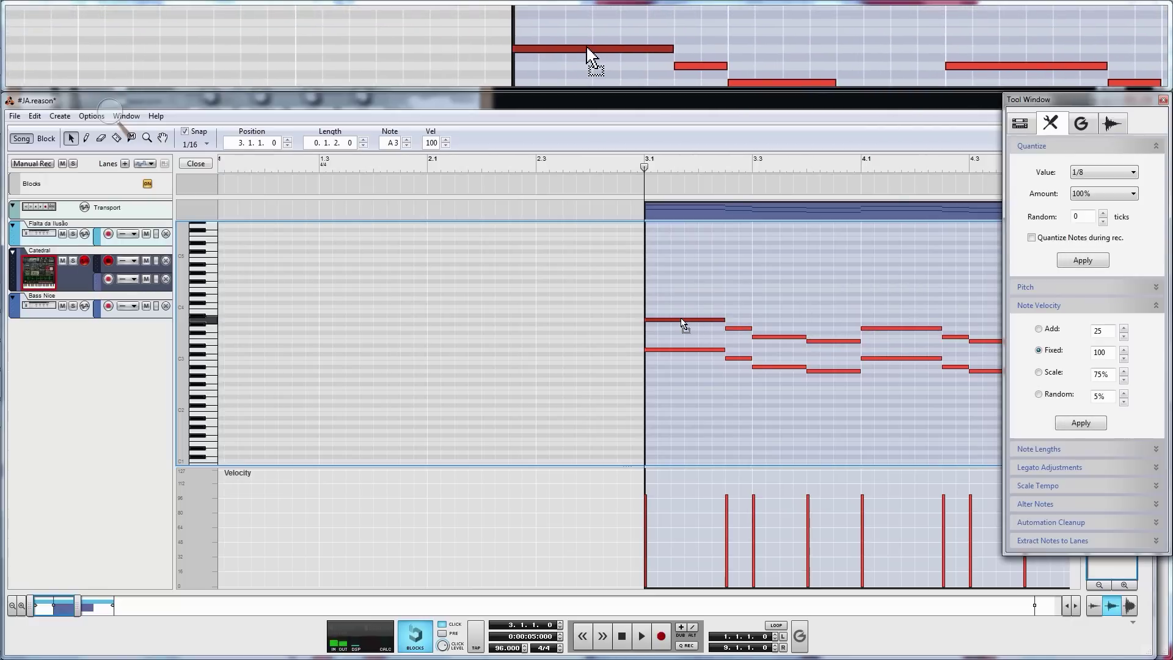
{"action": "left_click_drag", "start_coordinate": [679, 318], "coordinate": [681, 319]}
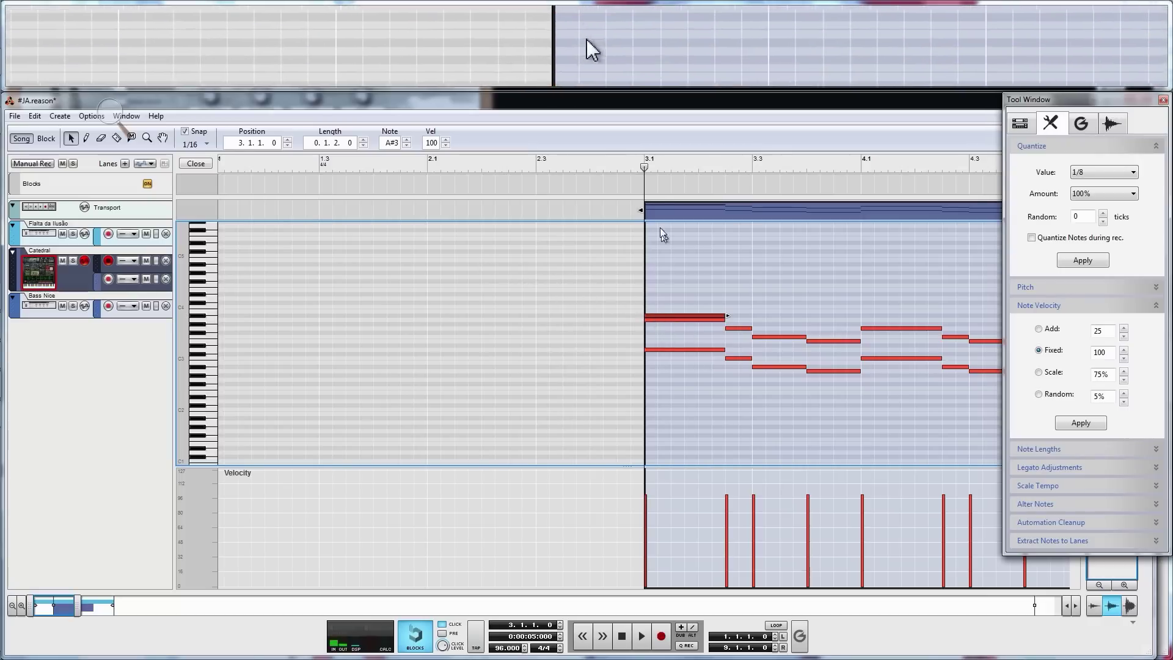
Play the Catedral part with the added A#3 note, remove that note, and play the passage again from bar 3.
{"action": "key", "text": "space"}
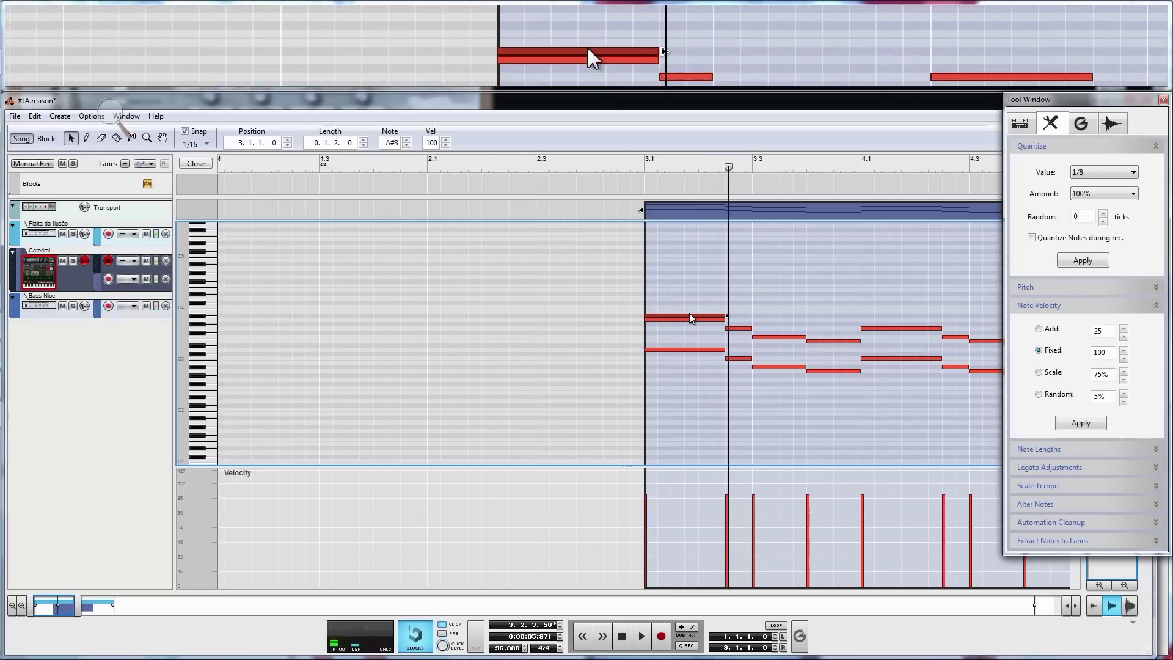
{"action": "left_click", "coordinate": [689, 314]}
{"action": "left_click", "coordinate": [648, 174]}
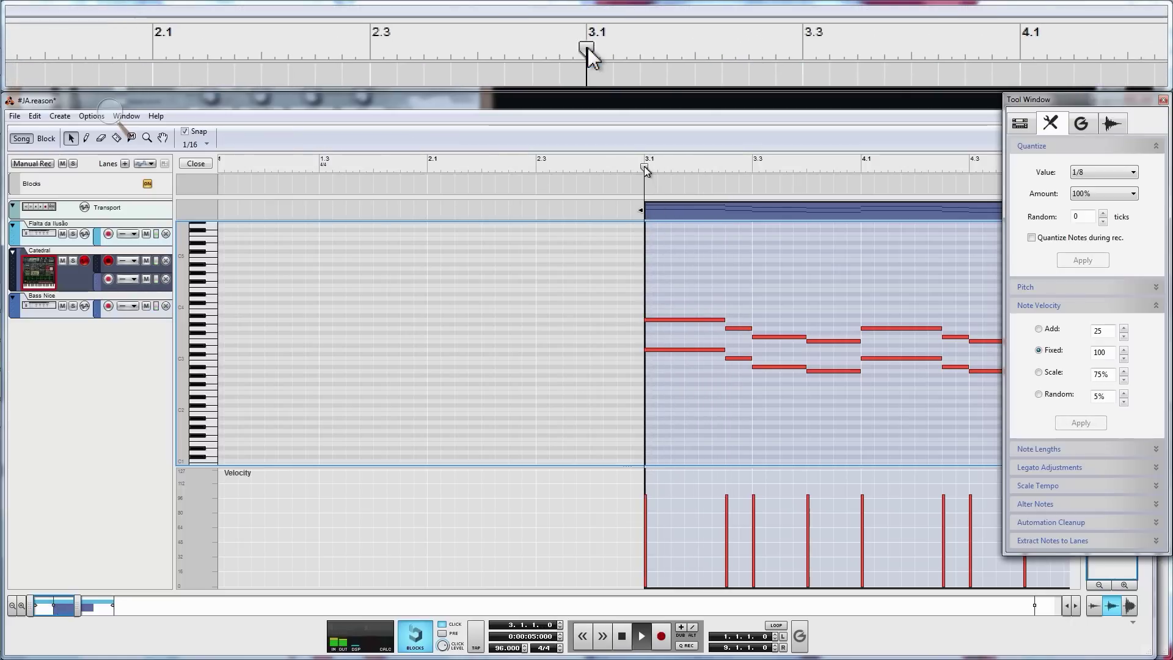
{"action": "key", "text": "space"}
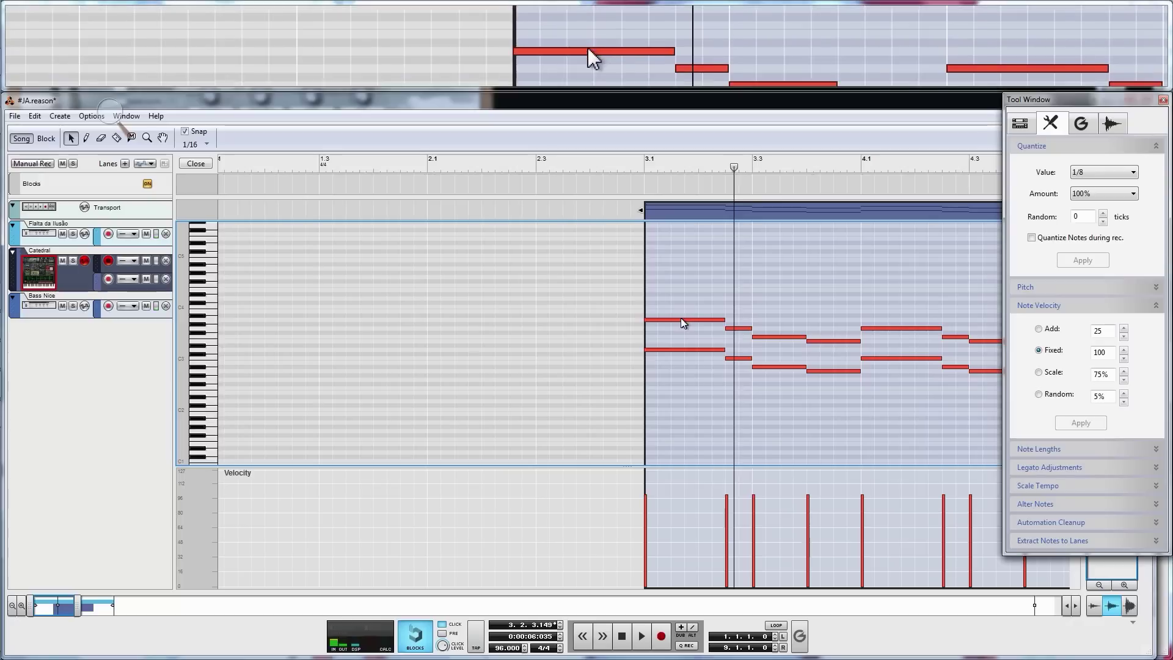
Try a copy of the Catedral clip's first upper note at A2 on bar 3 and play from there.
{"action": "left_click", "coordinate": [679, 318]}
{"action": "left_click_drag", "start_coordinate": [666, 316], "coordinate": [670, 306]}
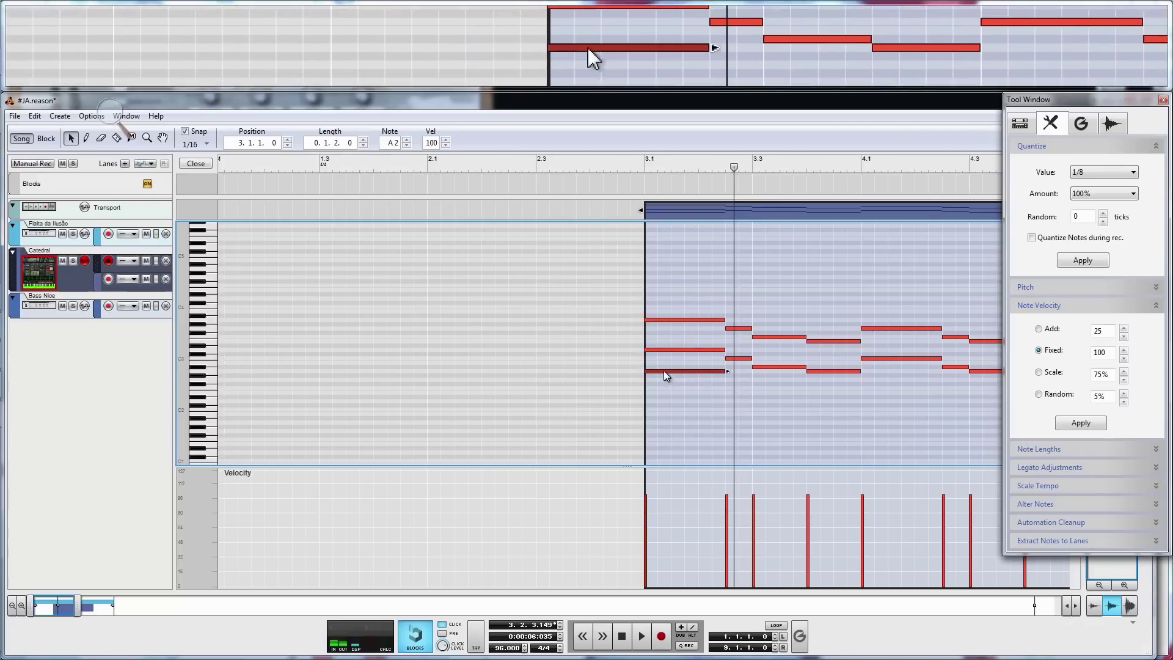
{"action": "key", "text": "space"}
{"action": "left_click", "coordinate": [648, 183]}
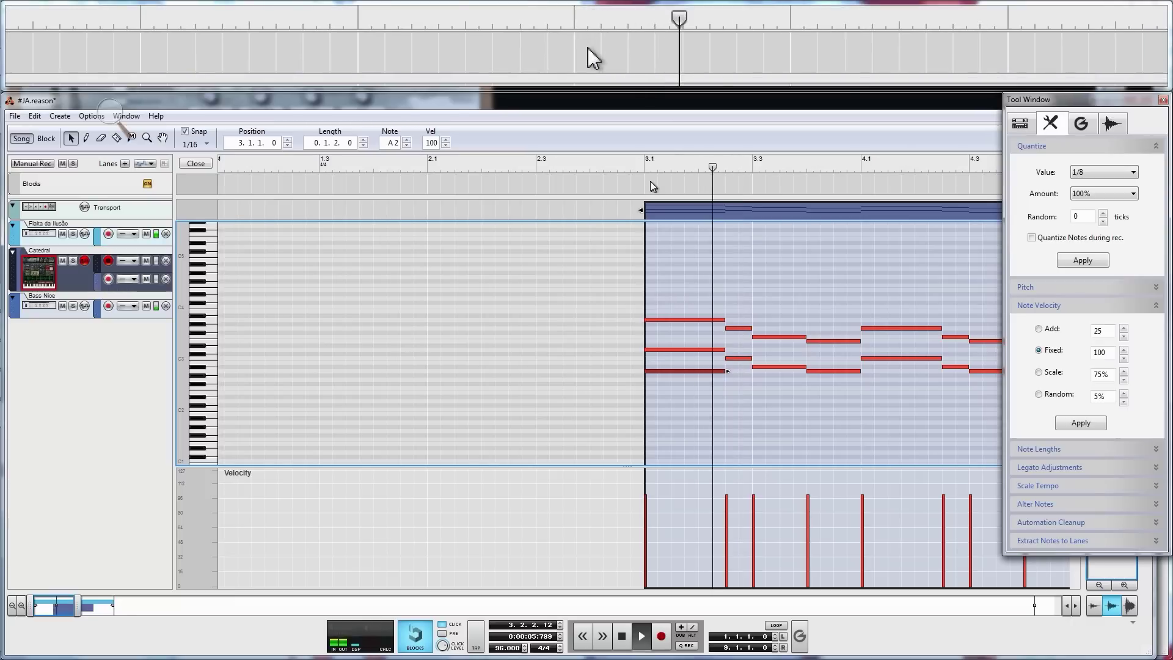
Try the added Catedral note at A#3 instead of A2, play from bar 3, and remove it.
{"action": "left_click_drag", "start_coordinate": [673, 372], "coordinate": [677, 317]}
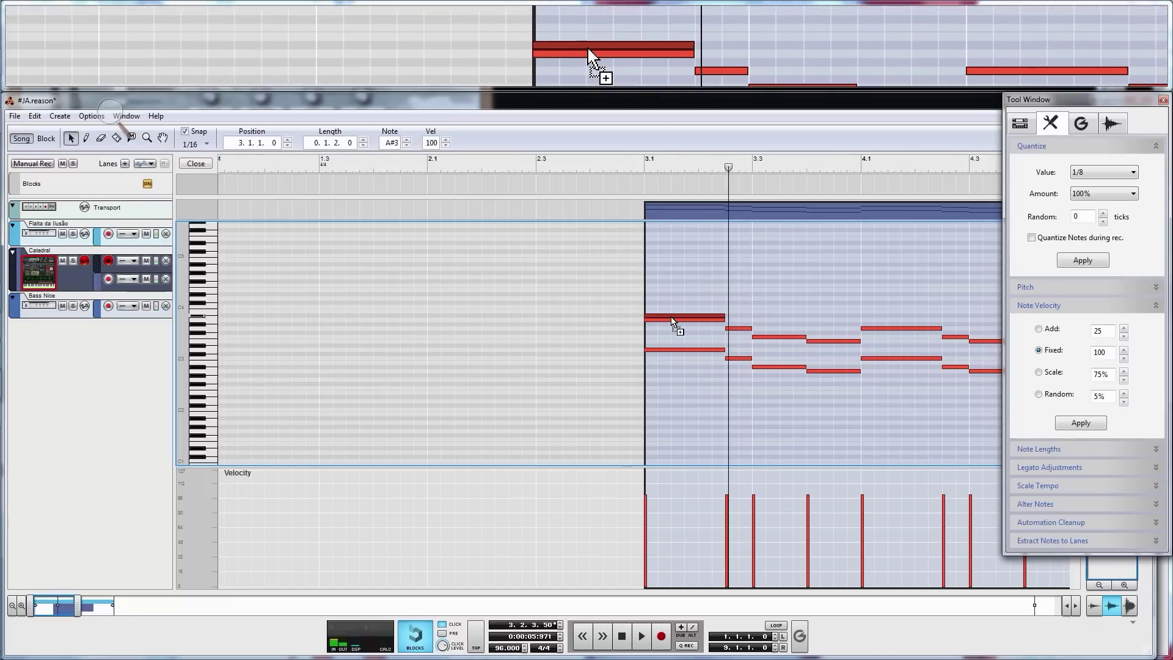
{"action": "left_click", "coordinate": [645, 166]}
{"action": "key", "text": "space"}
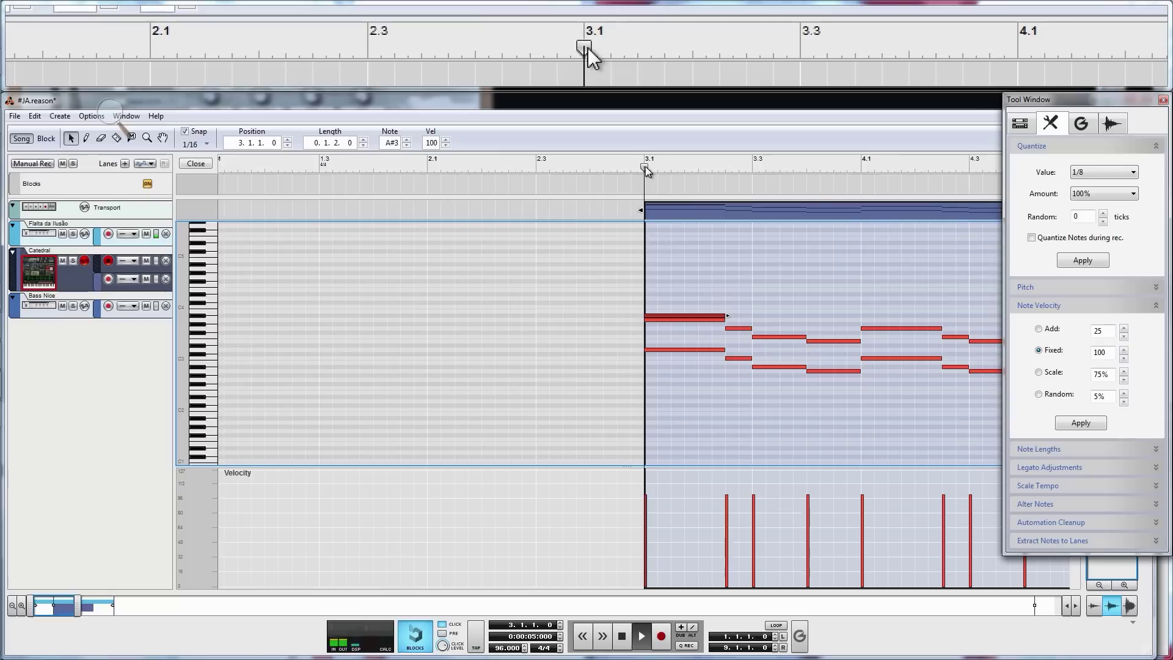
{"action": "key", "text": "space"}
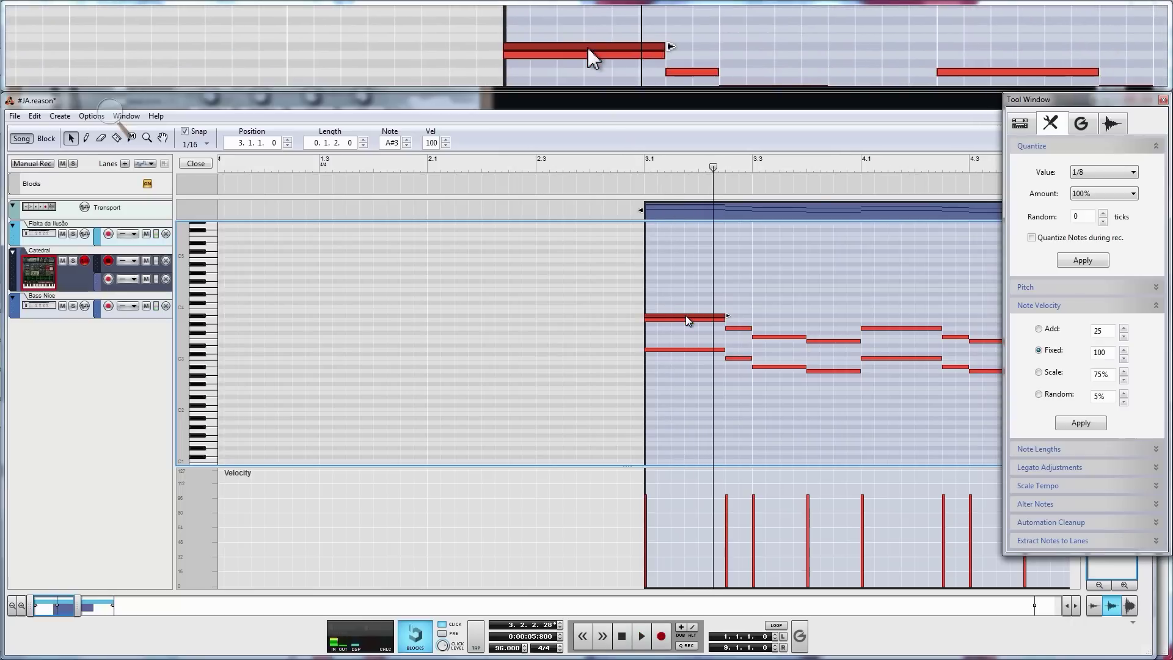
{"action": "key", "text": "Escape"}
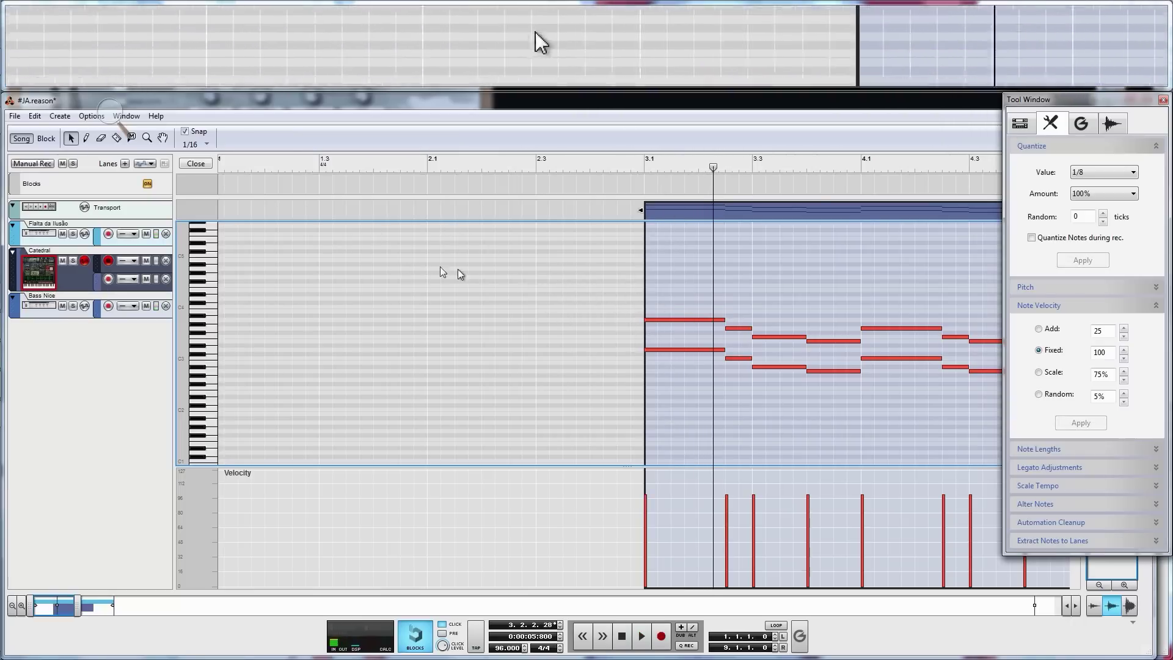
Open the Bass Nice clips' notes and lower the first note of bar 4 to G1.
{"action": "left_click", "coordinate": [96, 311]}
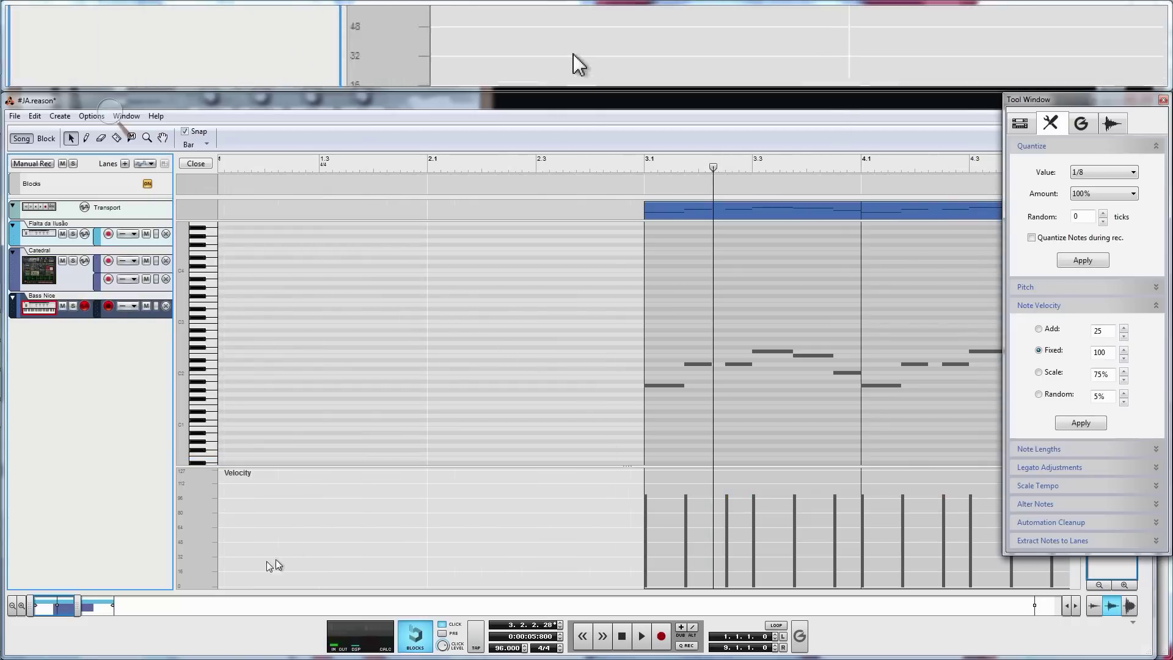
{"action": "left_click_drag", "start_coordinate": [55, 607], "coordinate": [71, 611]}
{"action": "double_click", "coordinate": [358, 345]}
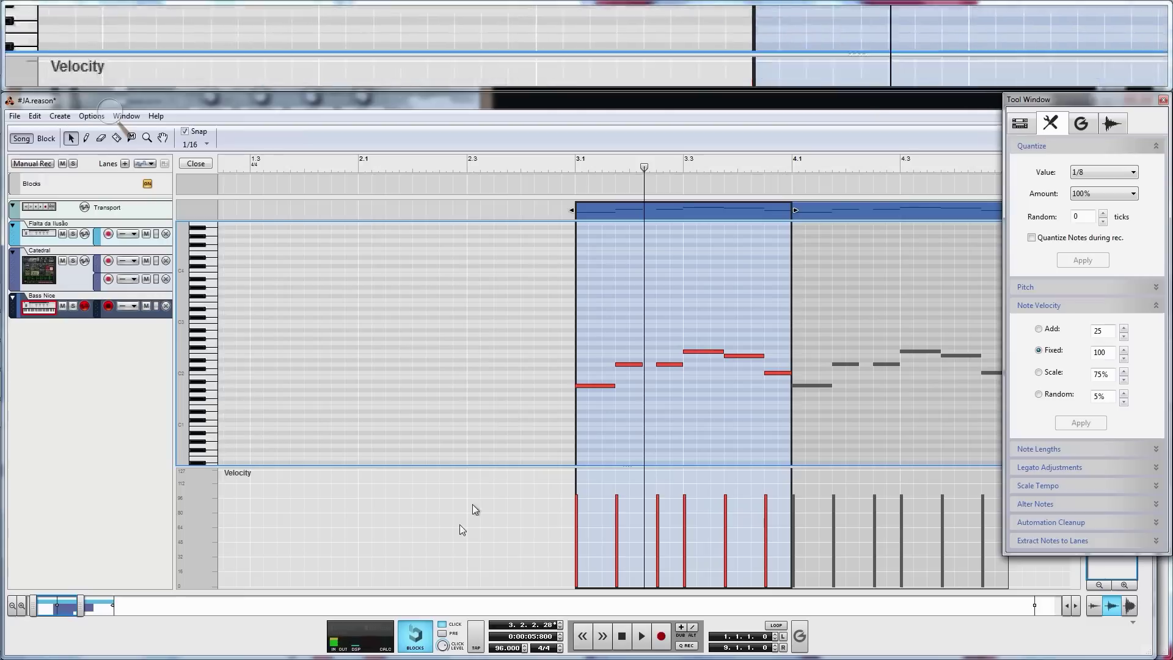
{"action": "left_click_drag", "start_coordinate": [72, 606], "coordinate": [83, 606]}
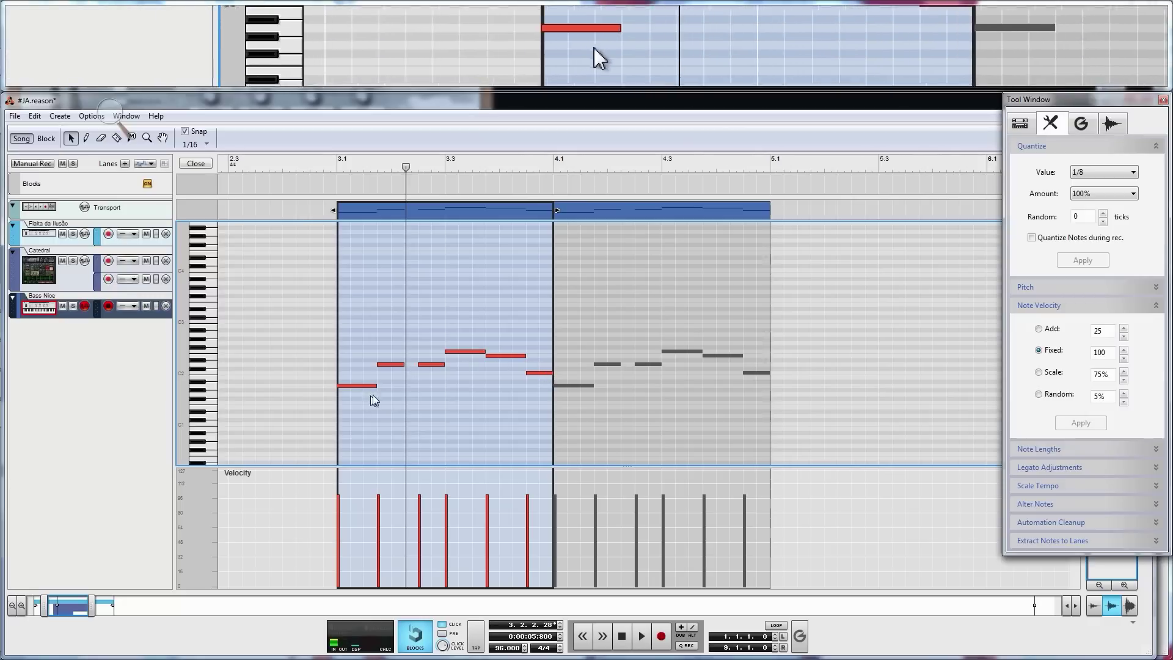
{"action": "left_click", "coordinate": [564, 386]}
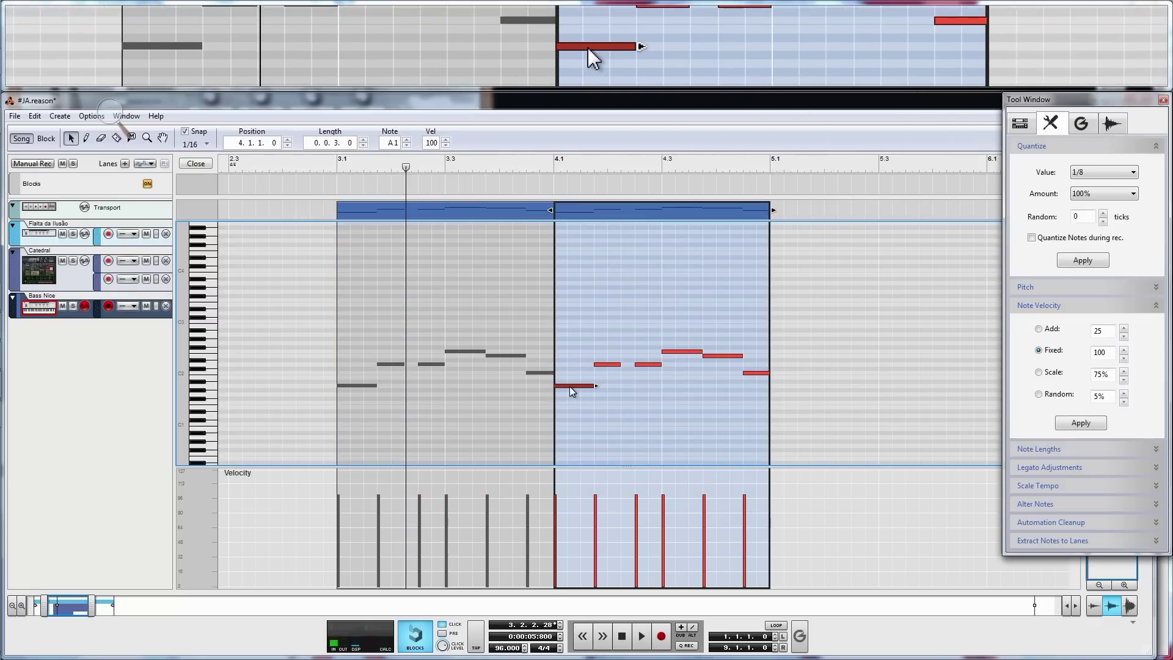
{"action": "left_click_drag", "start_coordinate": [569, 386], "coordinate": [571, 395]}
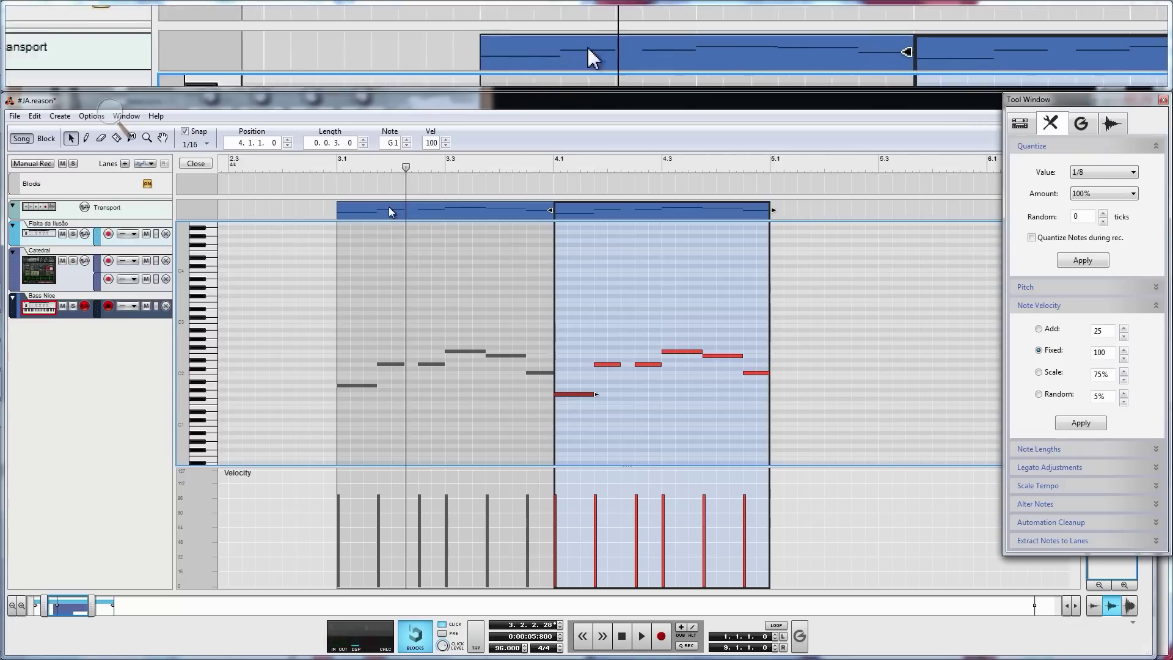
Play the Bass Nice line from bar 3 through the end of bar 4.
{"action": "left_click", "coordinate": [337, 164]}
{"action": "key", "text": "space"}
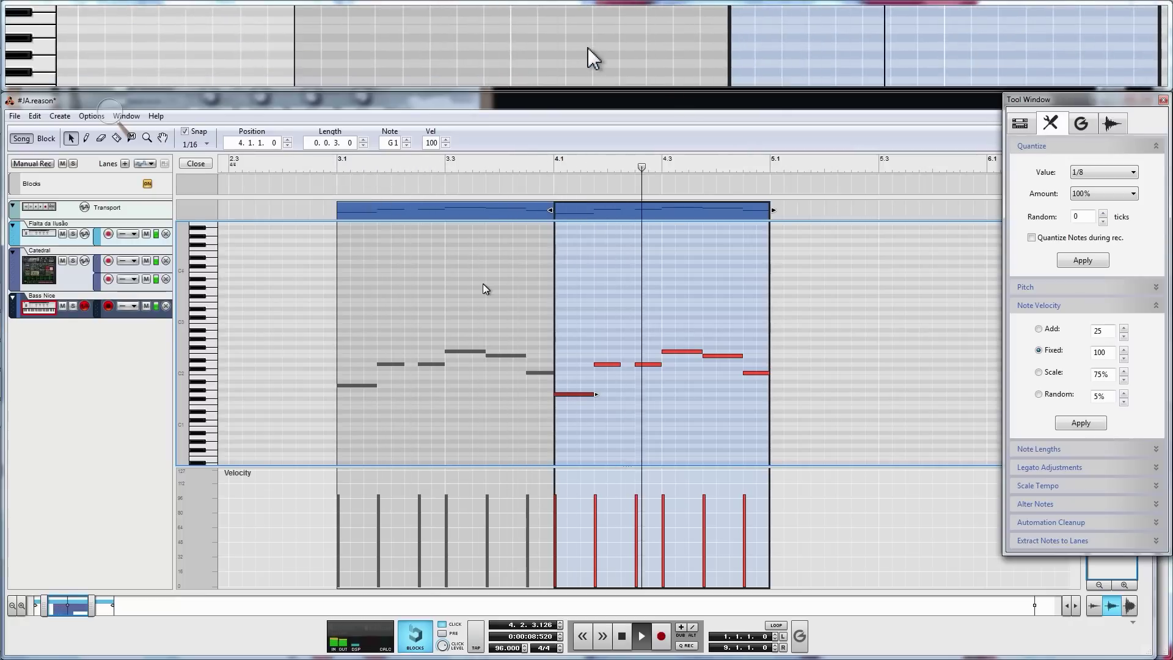
{"action": "key", "text": "space"}
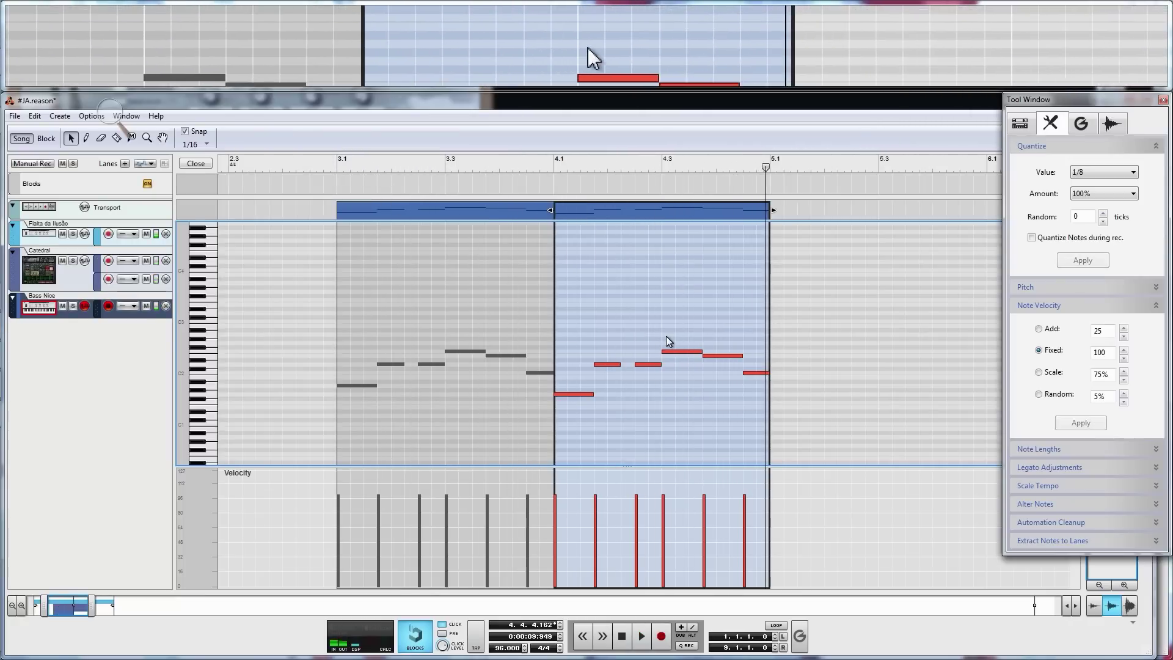
Lower bar 4's last bass note by two semitones and return the notes at 4.3.1 and 4.3.4 to F2 and E2.
{"action": "left_click", "coordinate": [678, 352]}
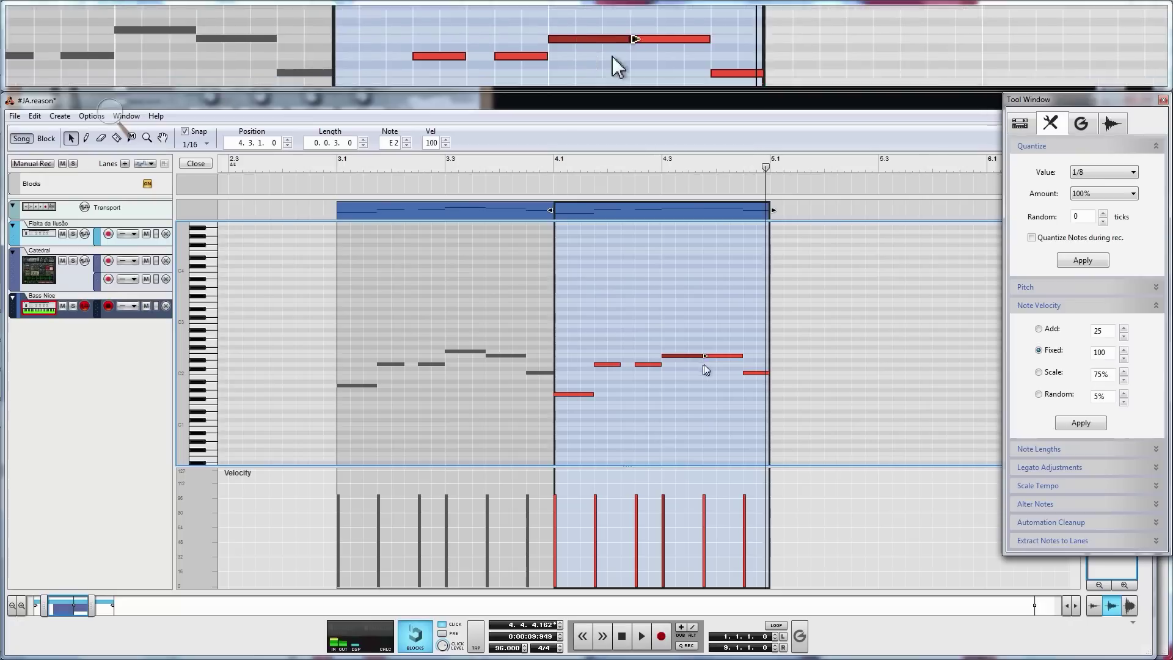
{"action": "left_click", "coordinate": [750, 386]}
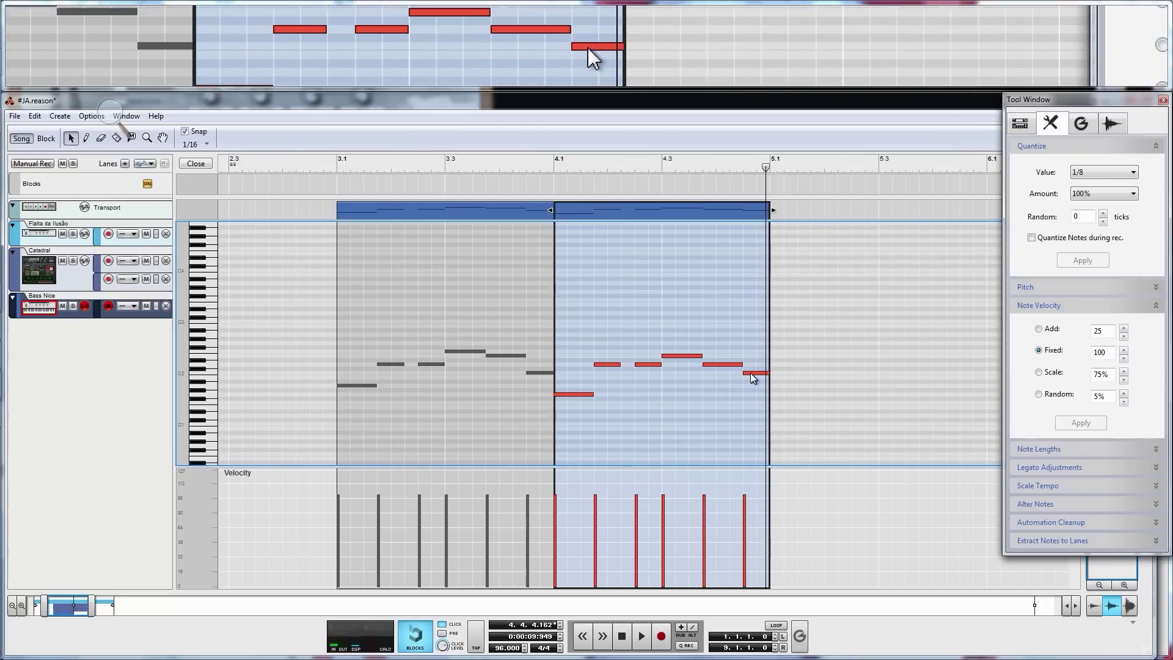
{"action": "left_click_drag", "start_coordinate": [750, 373], "coordinate": [727, 355]}
{"action": "left_click", "coordinate": [681, 352]}
{"action": "left_click", "coordinate": [663, 174]}
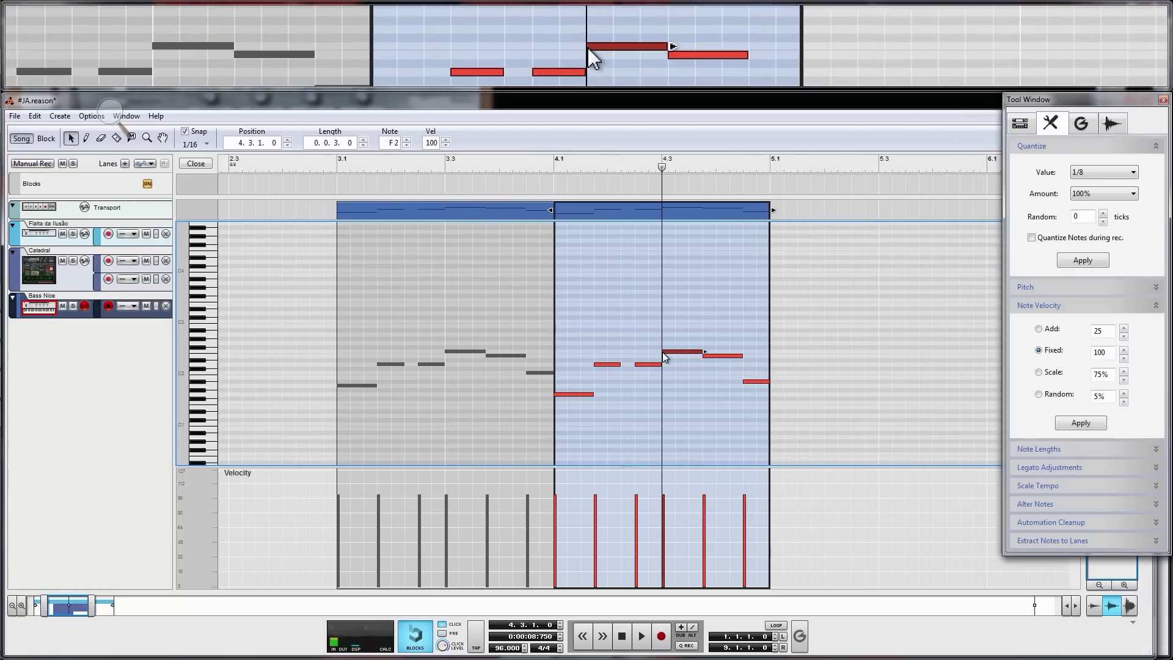
Examine the Catedral notes around 4.3 for comparison and return to the Bass Nice track.
{"action": "left_click", "coordinate": [666, 351]}
{"action": "key", "text": "Up"}
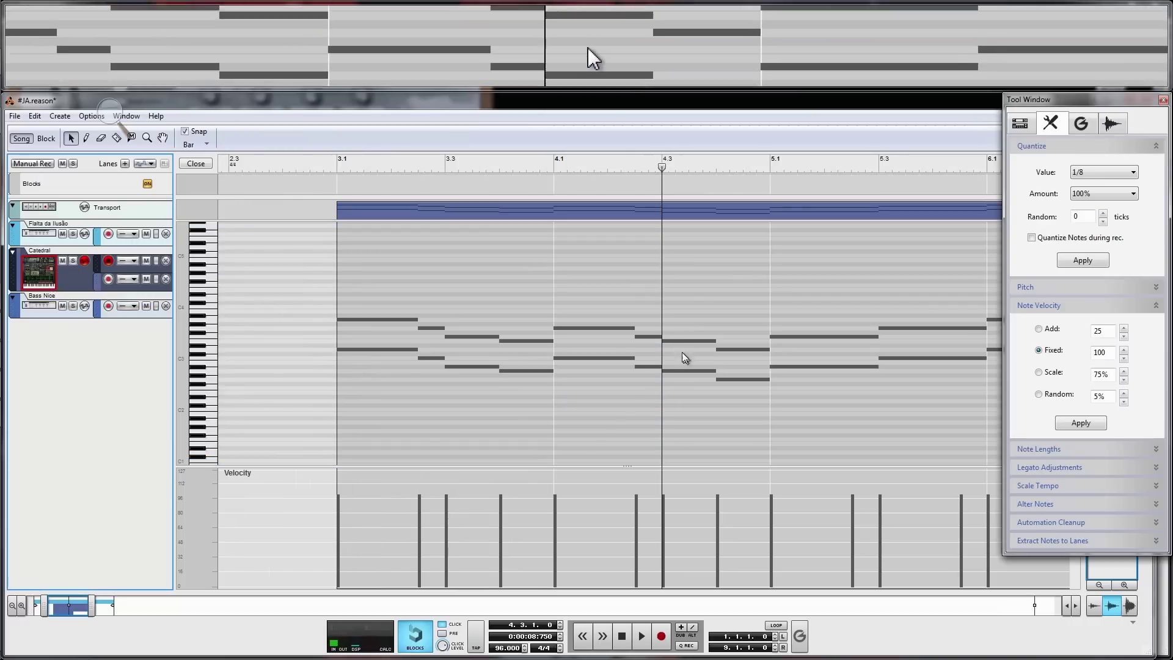
{"action": "left_click", "coordinate": [93, 317]}
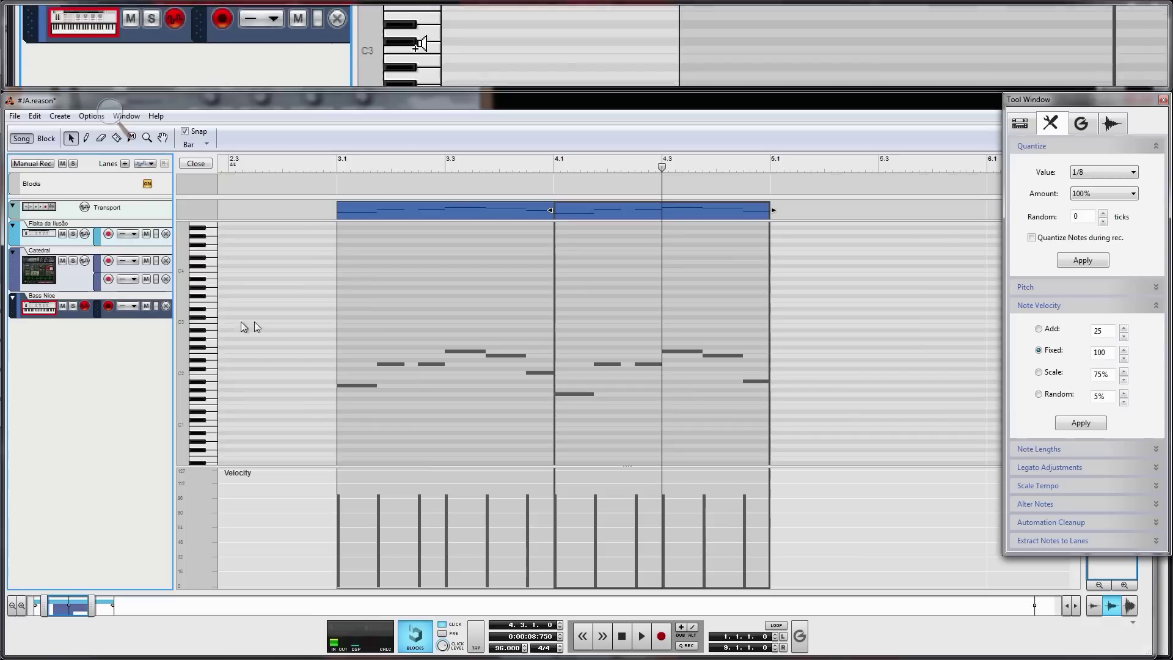
Lower the bar 4 bass notes at 4.3.1 to E2 and 4.3.4 to D2, and play from bar 4.
{"action": "left_click", "coordinate": [687, 385]}
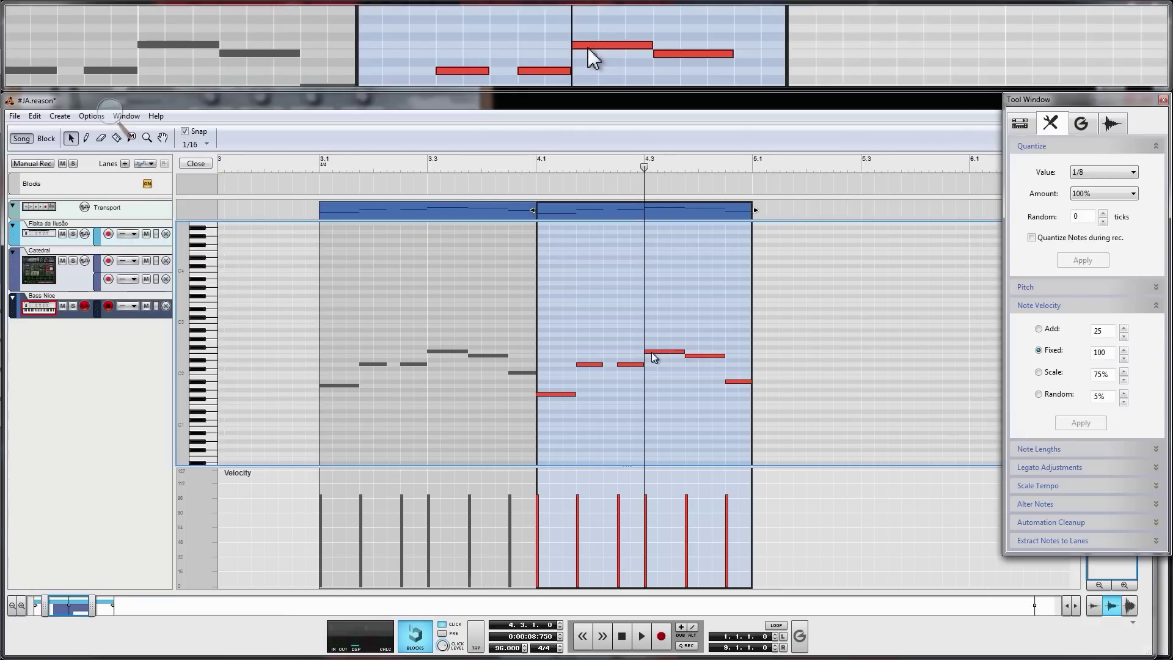
{"action": "left_click", "coordinate": [651, 354]}
{"action": "left_click_drag", "start_coordinate": [651, 358], "coordinate": [701, 366]}
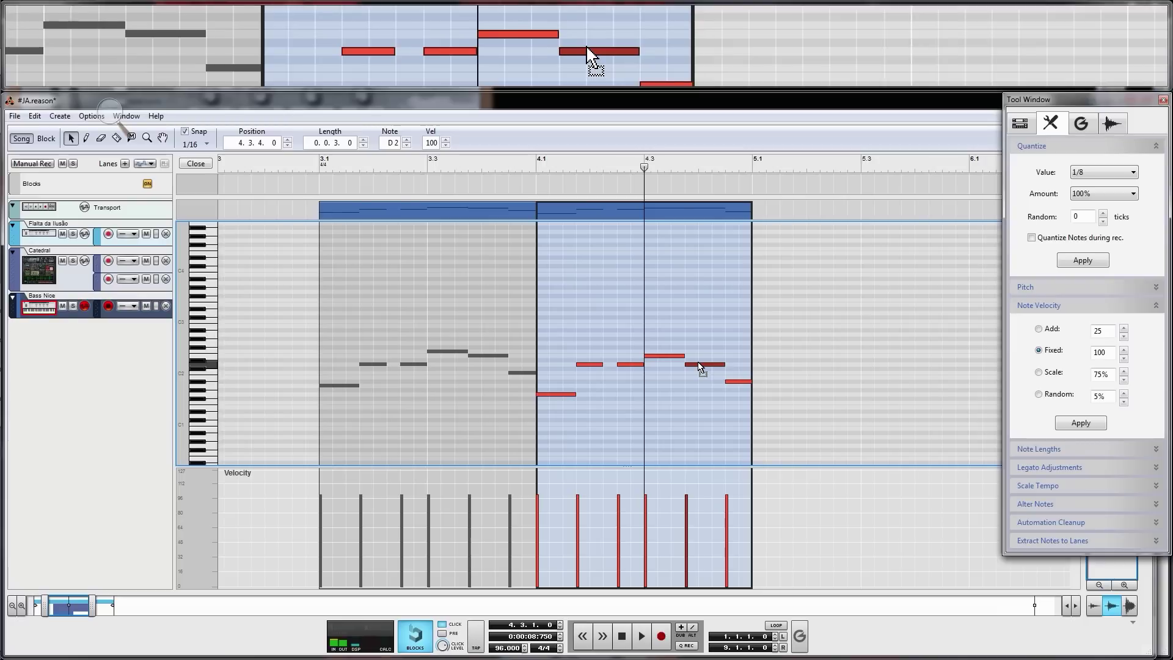
{"action": "left_click", "coordinate": [537, 167]}
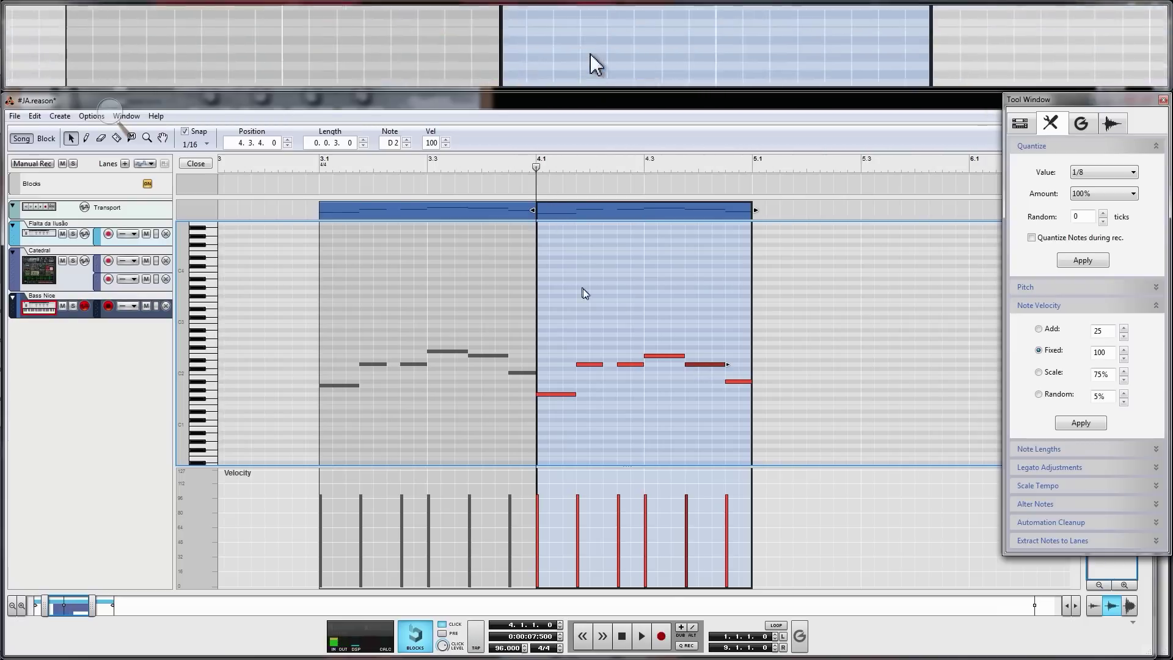
{"action": "key", "text": "space"}
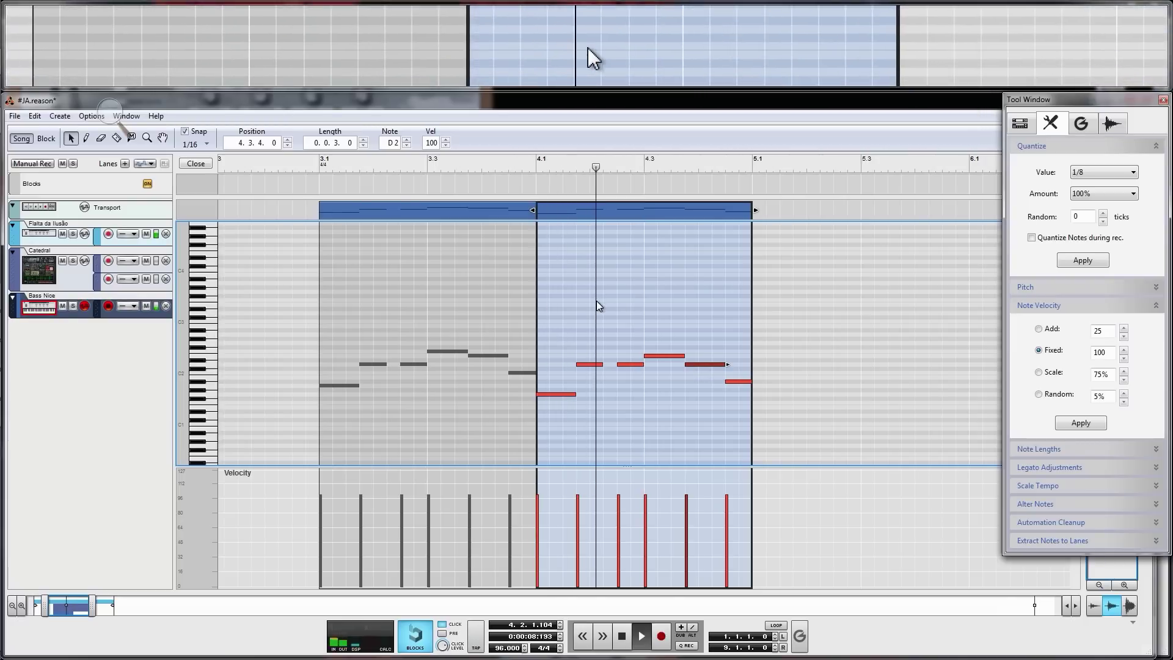
Raise the bass note at 4.2.3 to G2 and play the edited bar 4 again.
{"action": "key", "text": "ctrl+z"}
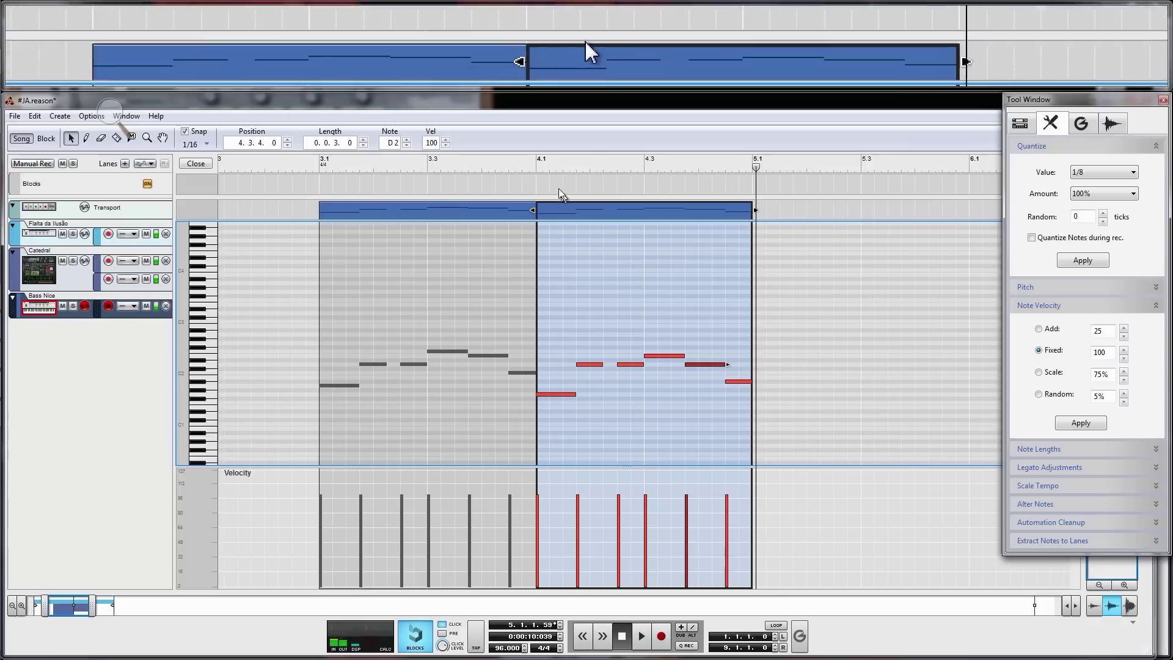
{"action": "left_click", "coordinate": [534, 162]}
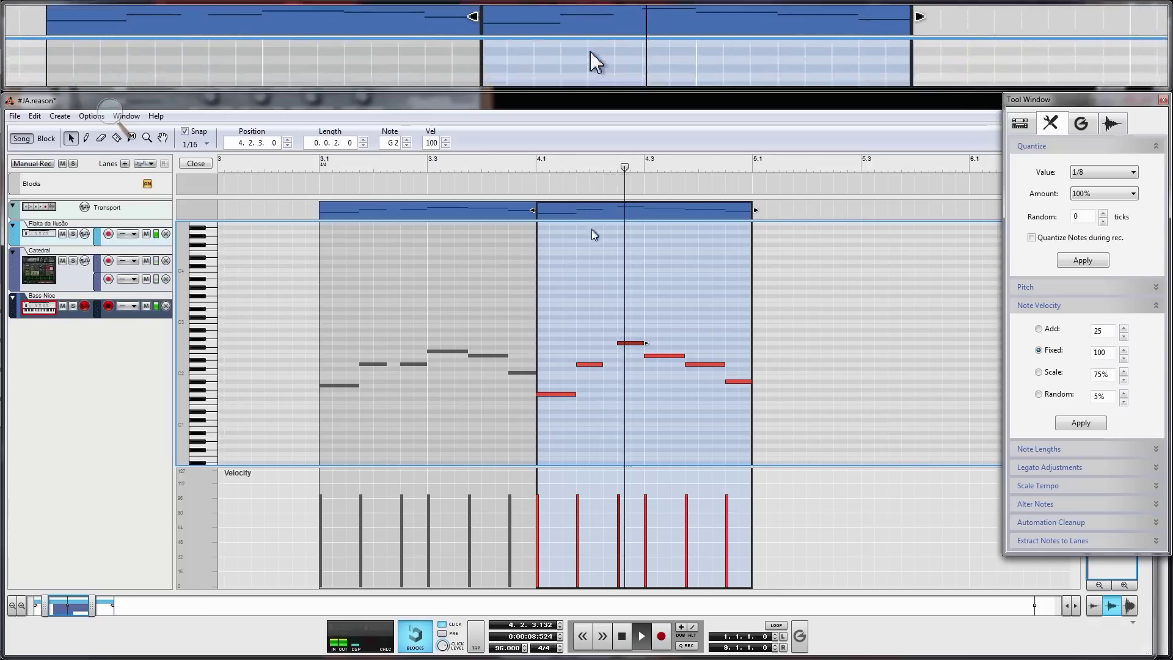
{"action": "key", "text": "space"}
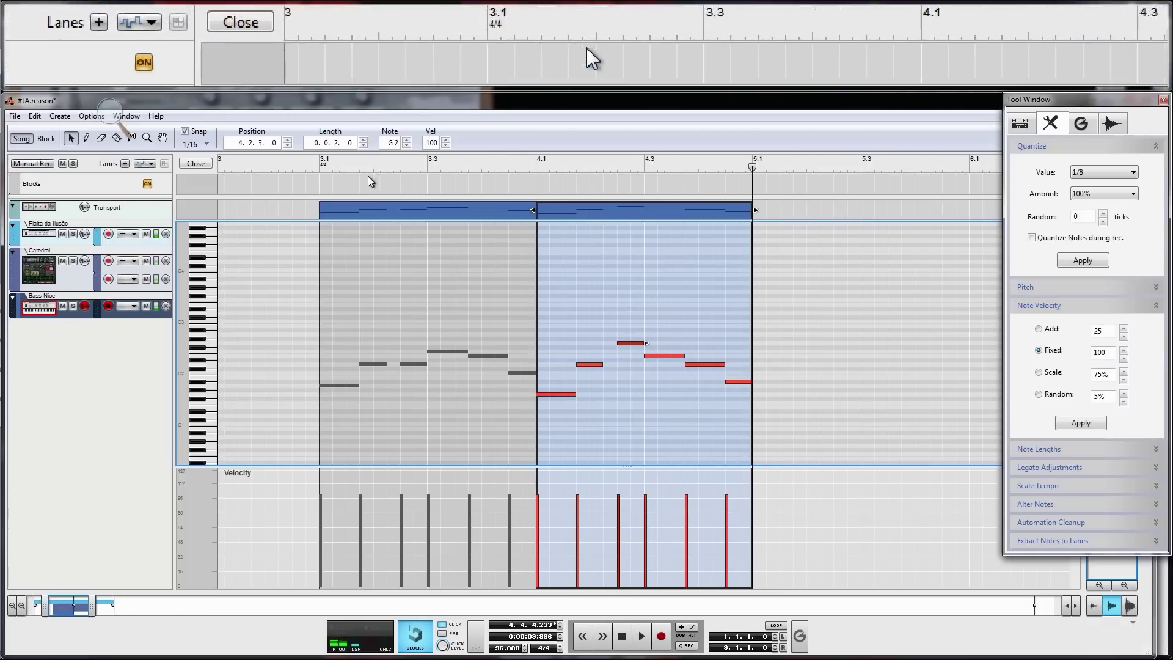
{"action": "left_click", "coordinate": [523, 167]}
{"action": "left_click", "coordinate": [538, 165]}
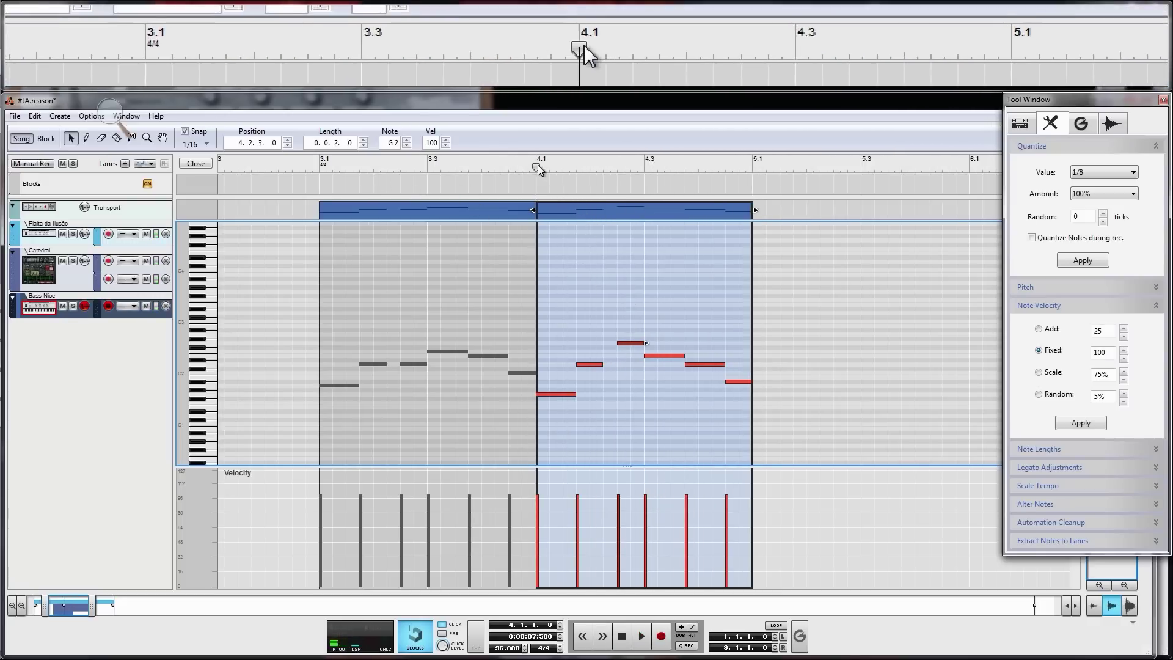
{"action": "key", "text": "space"}
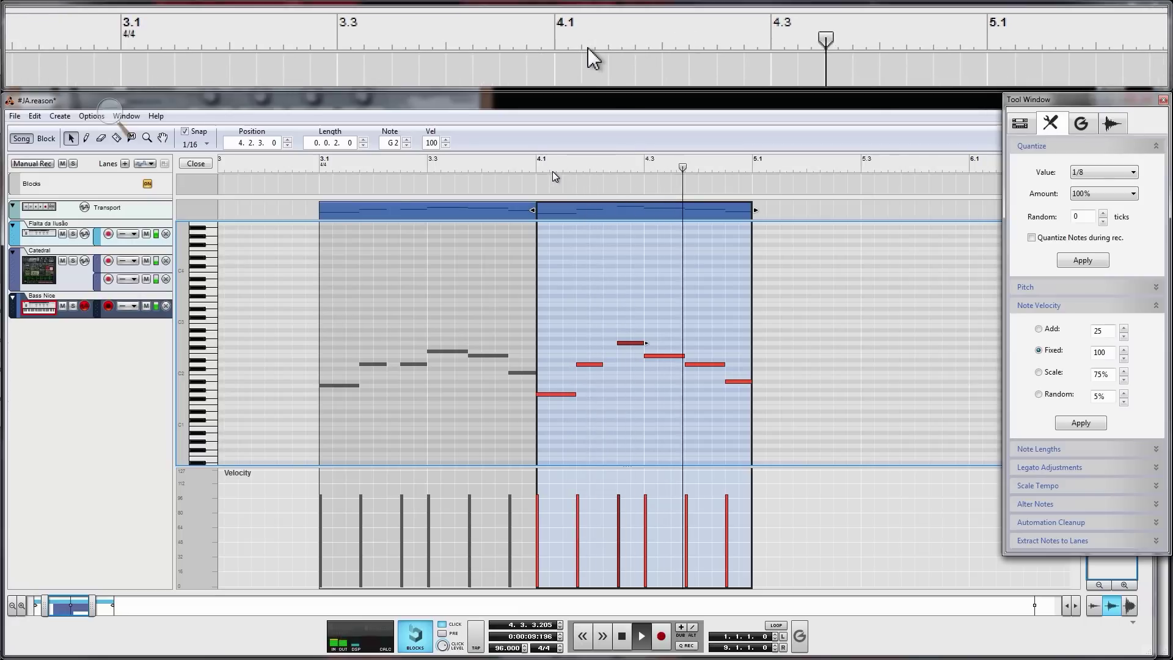
Play both bass clips in sequence from near the start of bar 3.
{"action": "left_click", "coordinate": [361, 165]}
{"action": "left_click", "coordinate": [332, 165]}
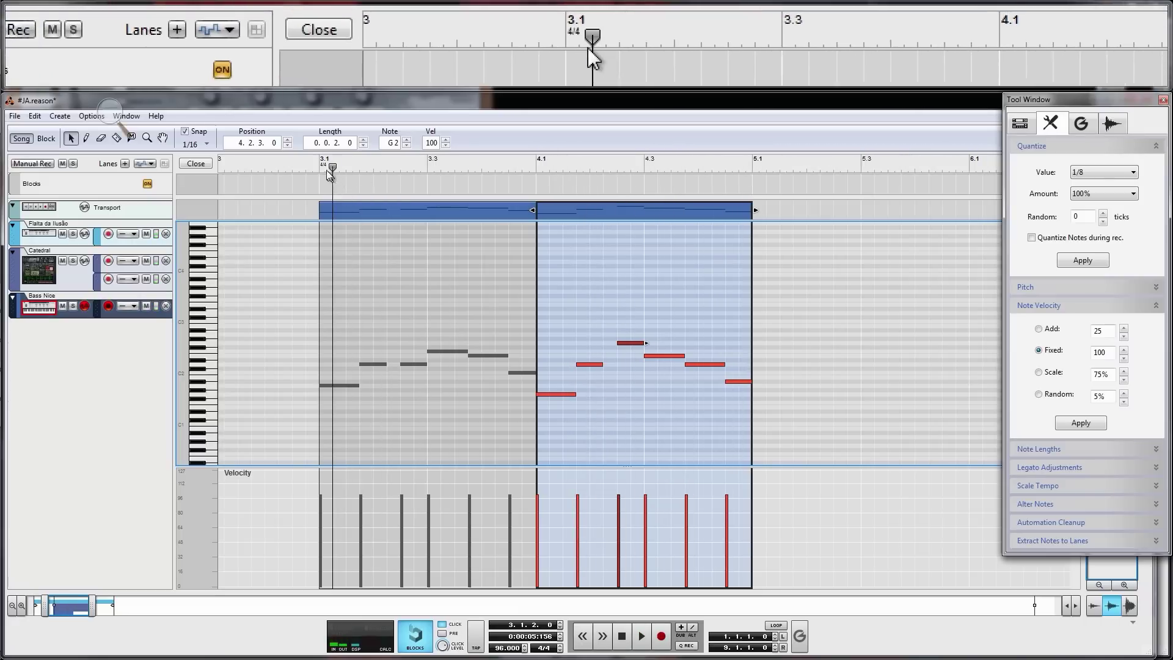
{"action": "key", "text": "space"}
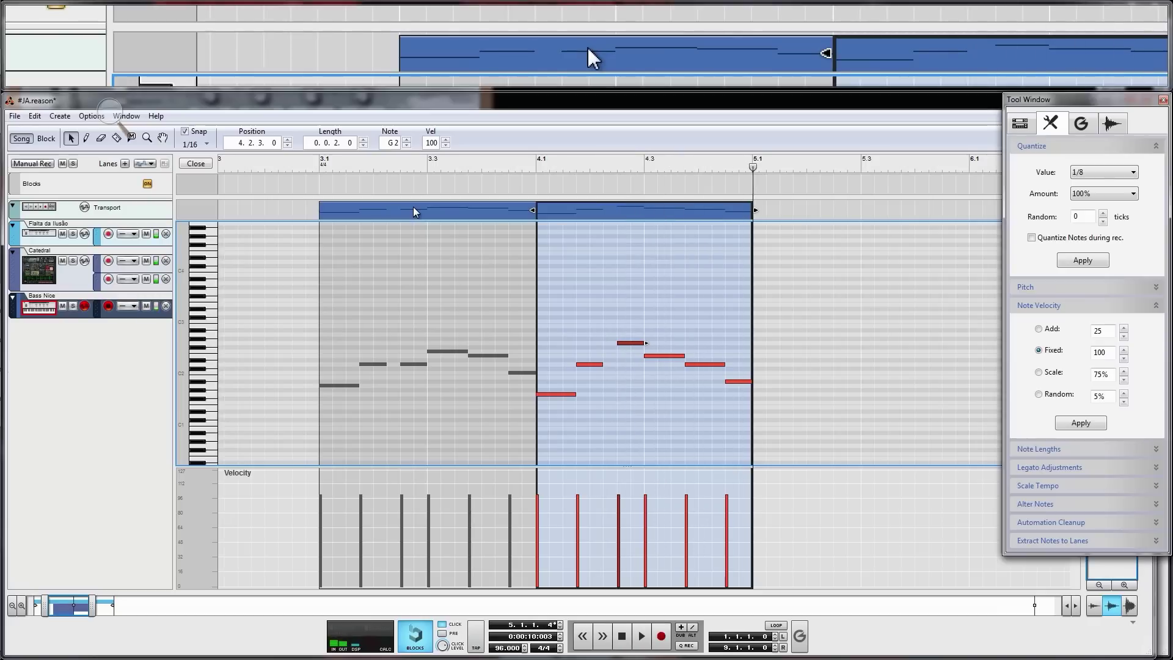
Copy the bar 4 bass clip to bar 5 and rework its notes to F2 at 5.1.1, G1 at 5.2.3, G2 at 5.3.1 and A1 at 5.4.3.
{"action": "left_click", "coordinate": [413, 211]}
{"action": "scroll", "coordinate": [676, 306], "scroll_direction": "right", "scroll_amount": 2}
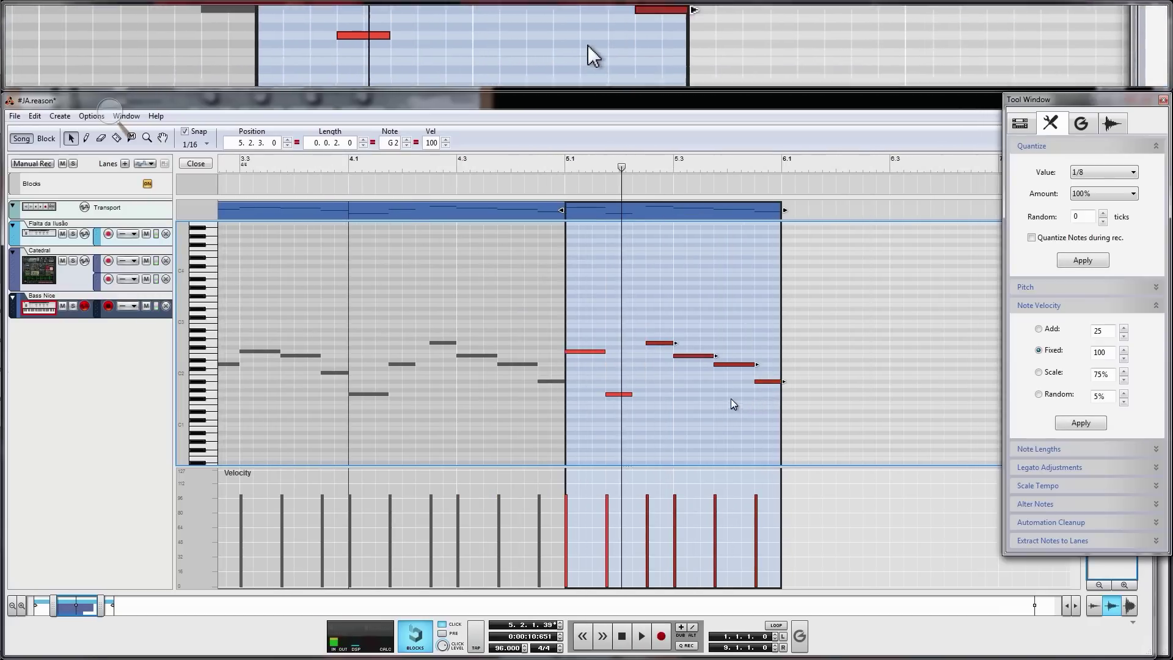
{"action": "key", "text": "Delete"}
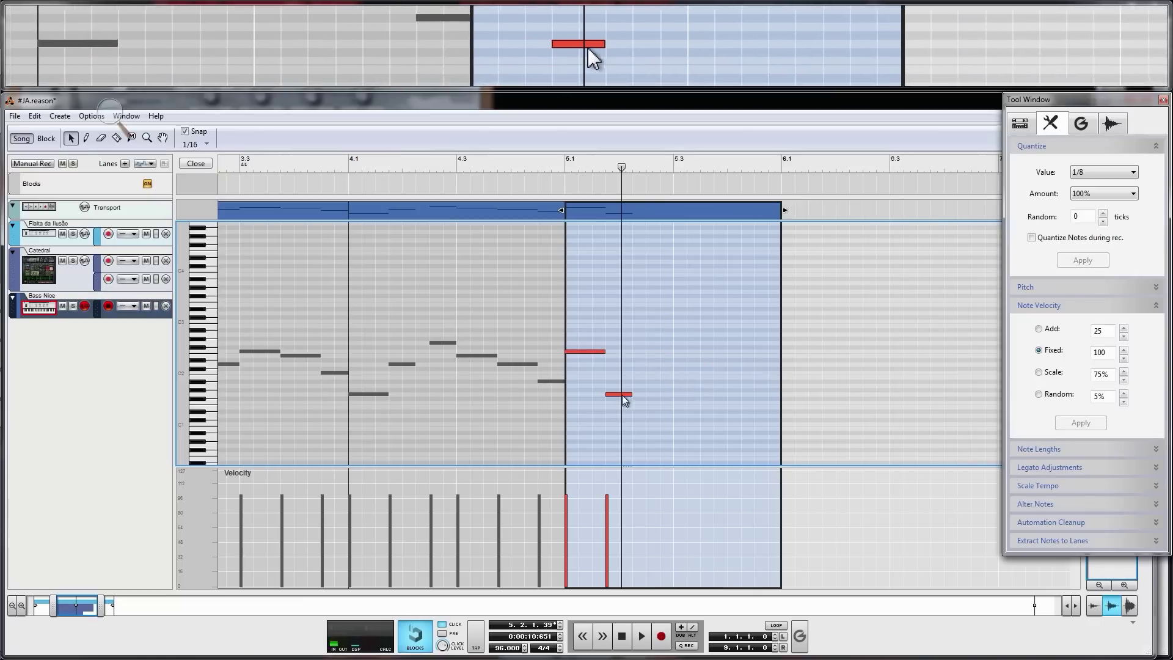
{"action": "left_click_drag", "start_coordinate": [627, 396], "coordinate": [666, 398]}
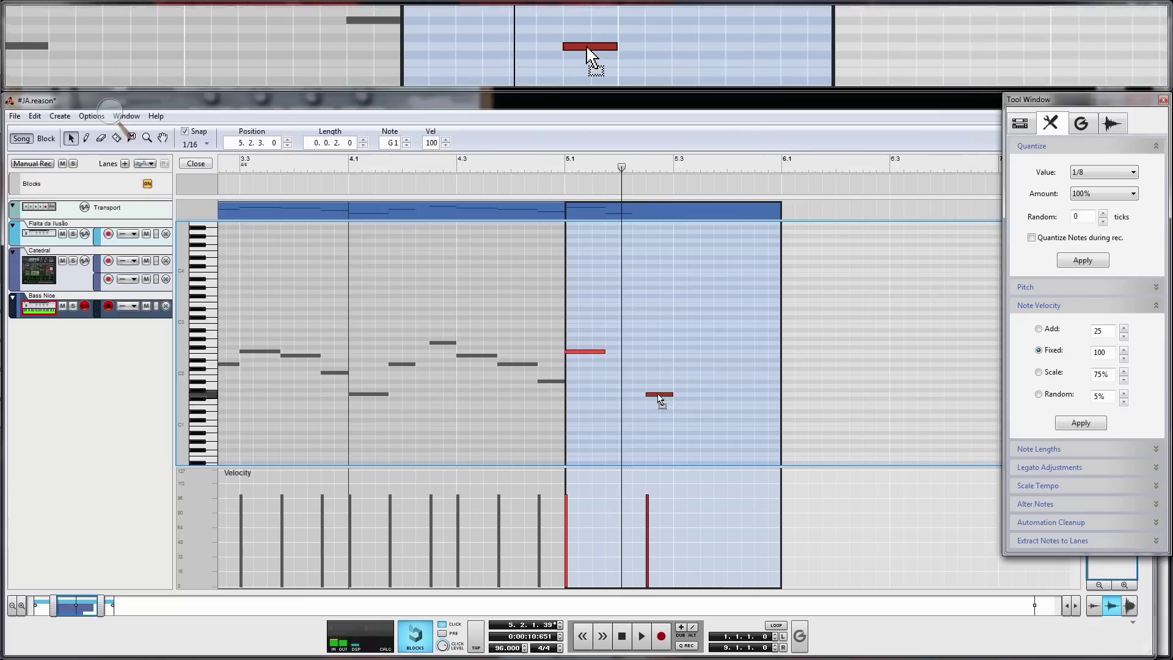
{"action": "key", "text": "ctrl+z"}
Play the reworked bass clip from the start of bar 5.
{"action": "left_click", "coordinate": [598, 166]}
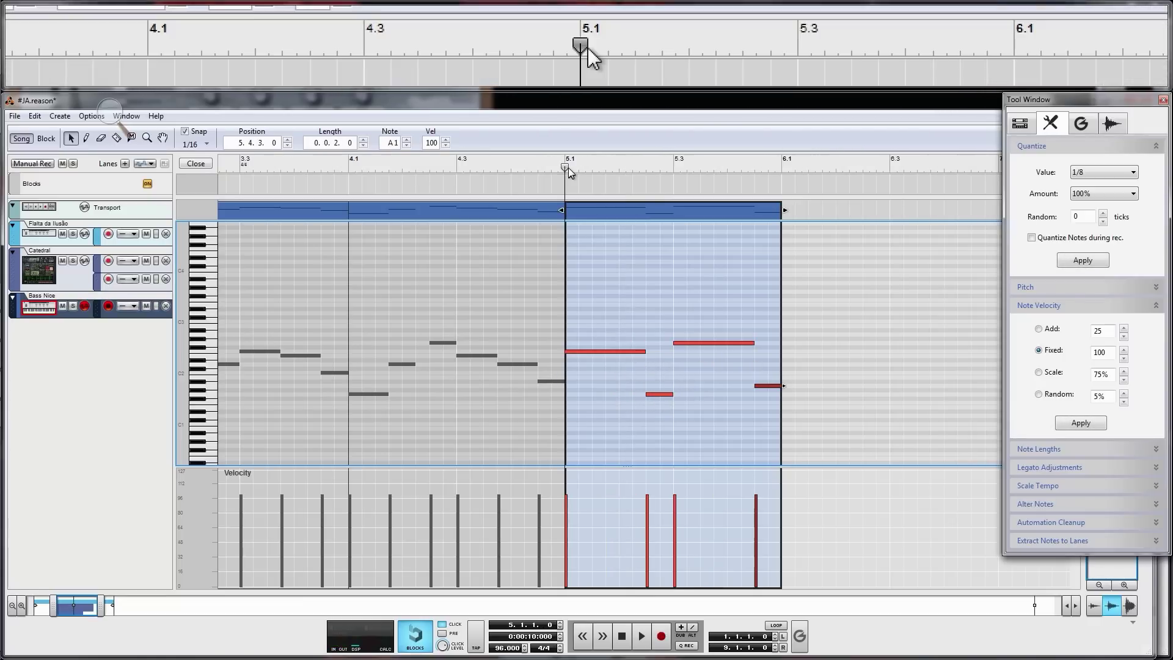
{"action": "key", "text": "space"}
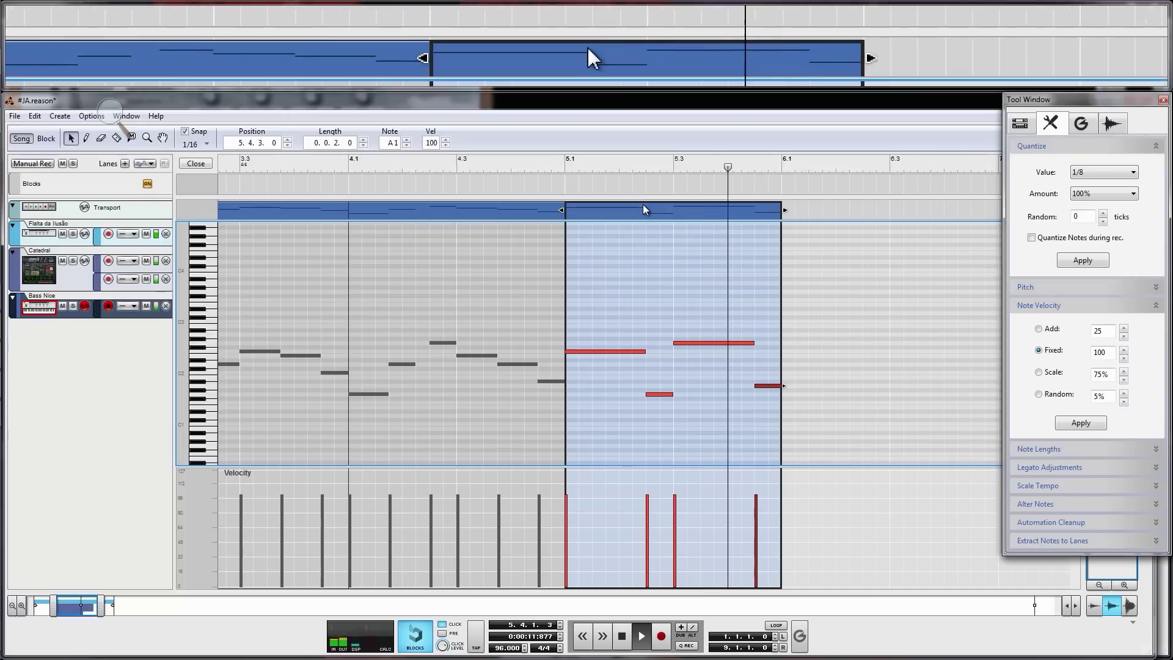
{"action": "key", "text": "space"}
Duplicate the bar 5 bass clip into bar 6, keeping only its first note, raised to A2.
{"action": "left_click", "coordinate": [683, 213]}
{"action": "key", "text": "ctrl+d"}
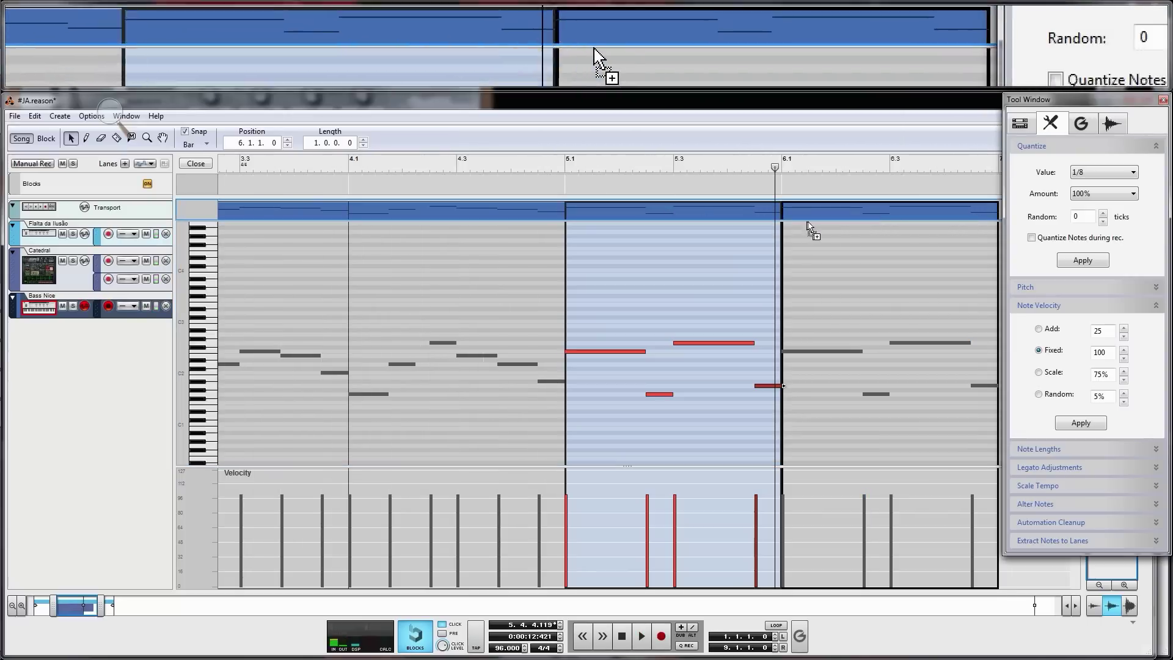
{"action": "left_click", "coordinate": [816, 285]}
{"action": "left_click", "coordinate": [796, 348]}
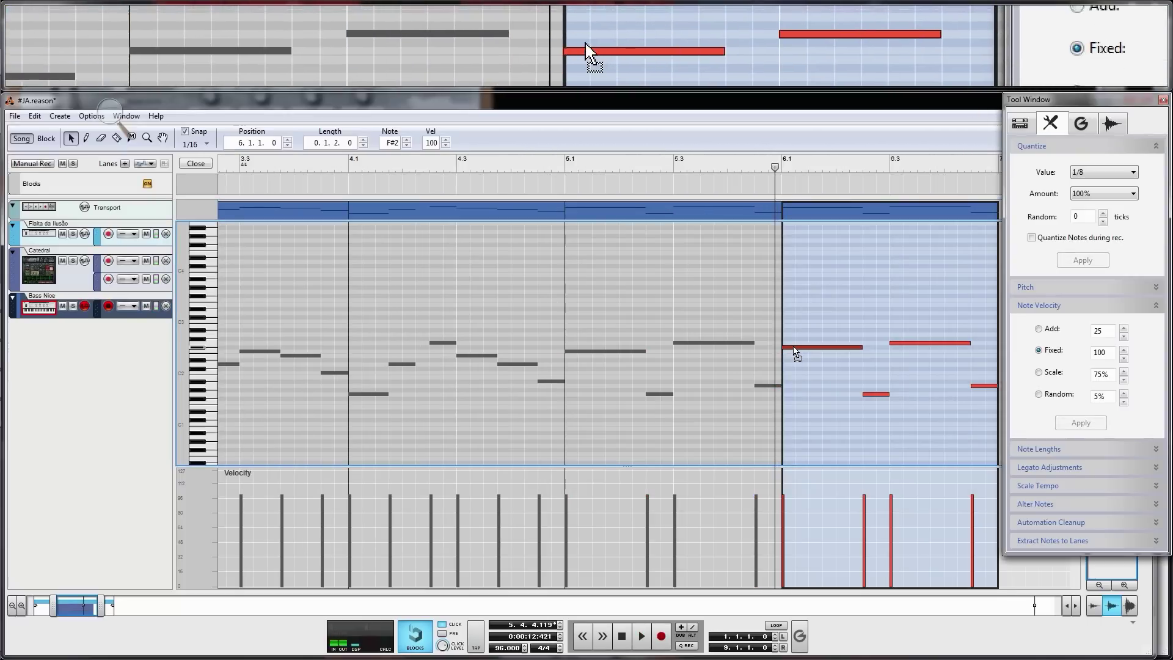
{"action": "left_click_drag", "start_coordinate": [796, 349], "coordinate": [796, 337]}
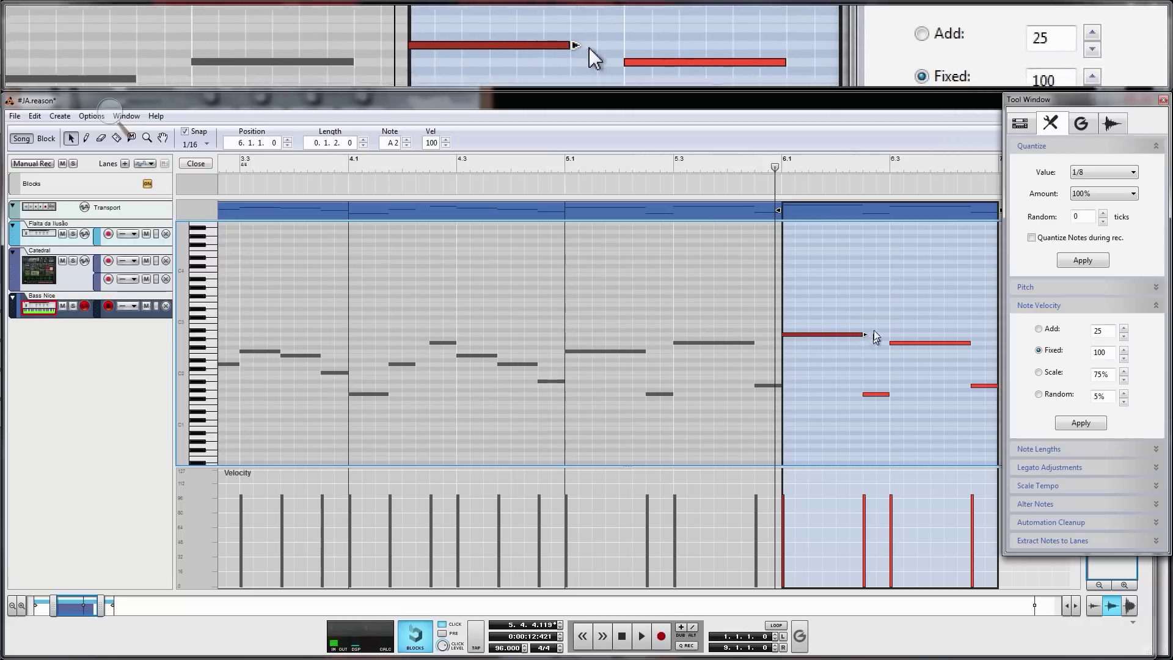
{"action": "left_click_drag", "start_coordinate": [883, 293], "coordinate": [903, 370]}
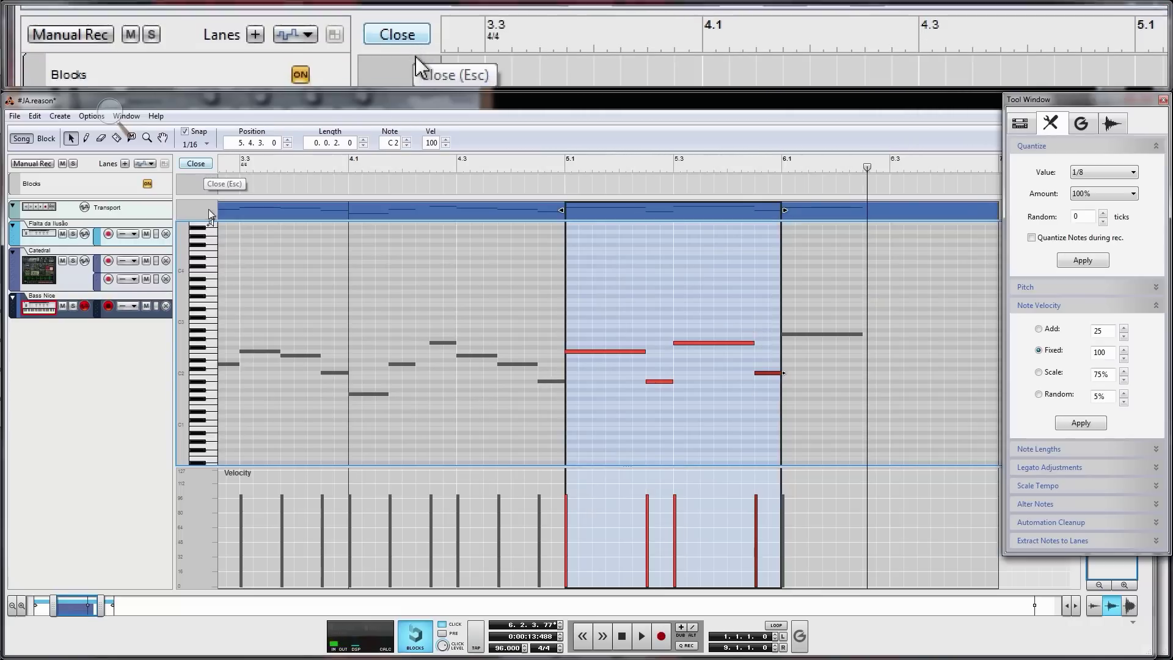
Lengthen the A2 note at 6.1.1 to three beats and return to the full song arrangement.
{"action": "left_click_drag", "start_coordinate": [85, 606], "coordinate": [95, 606]}
{"action": "left_click", "coordinate": [598, 285]}
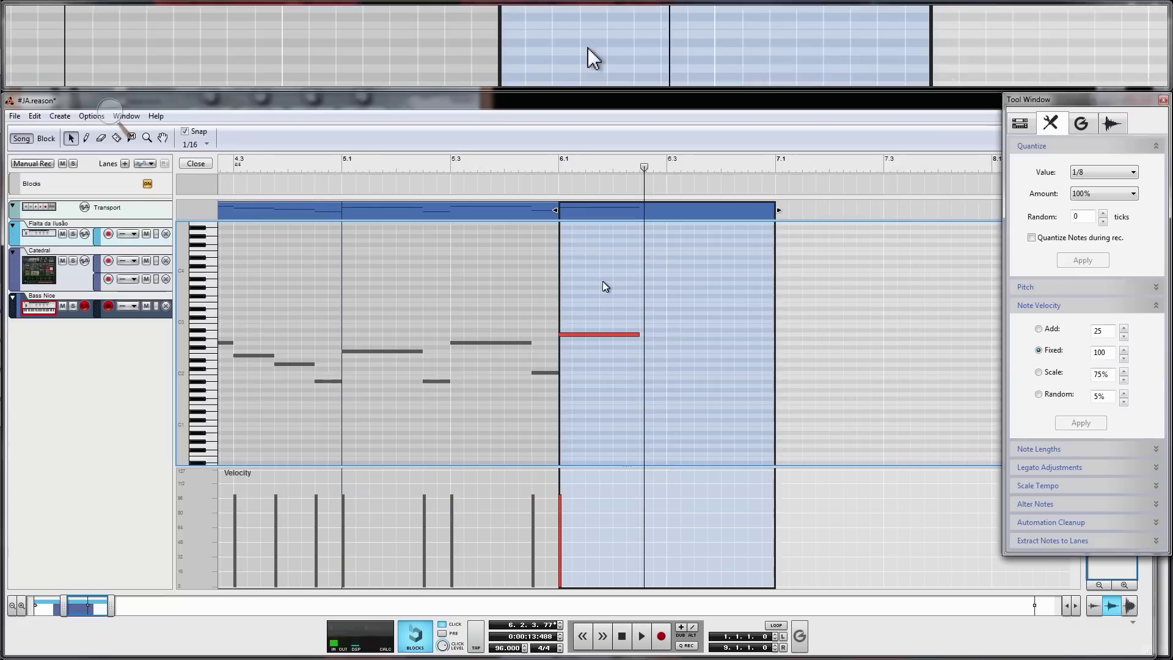
{"action": "left_click_drag", "start_coordinate": [640, 334], "coordinate": [716, 333]}
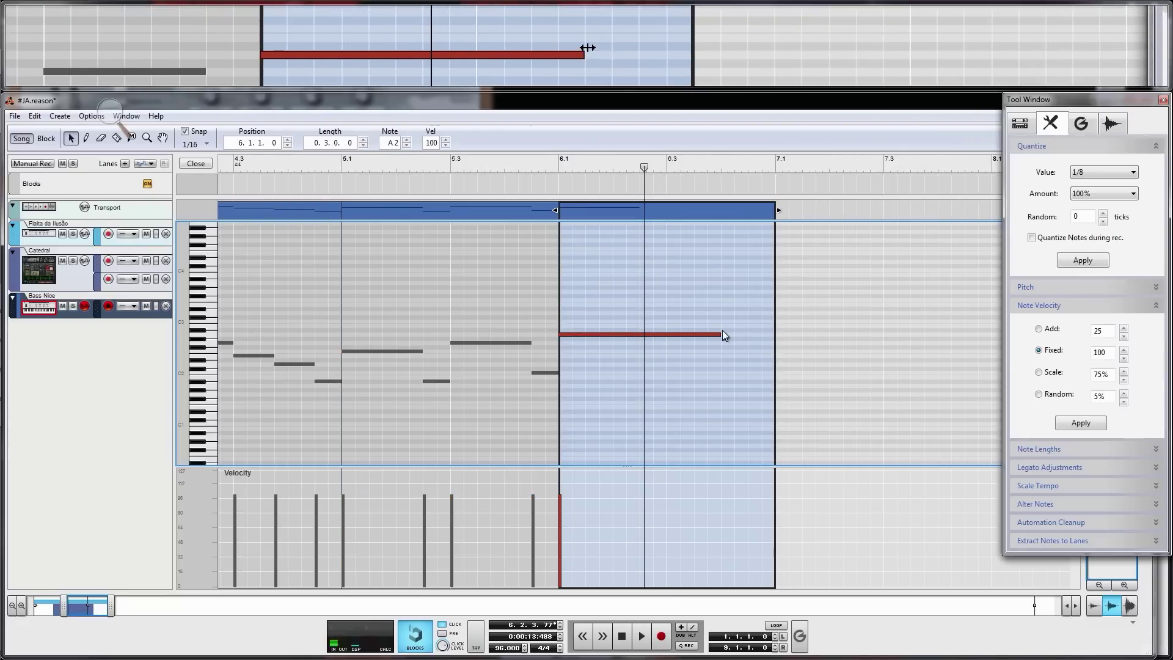
{"action": "left_click", "coordinate": [197, 165]}
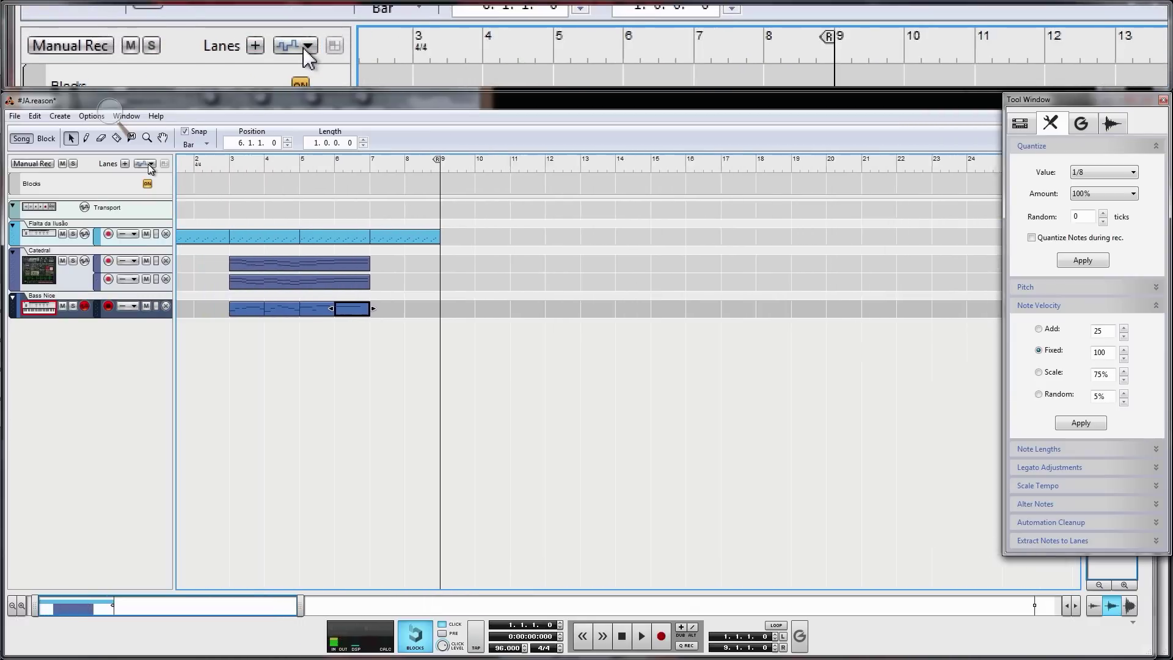
Play the full arrangement from the start of bar 3.
{"action": "left_click", "coordinate": [252, 167]}
{"action": "key", "text": "space"}
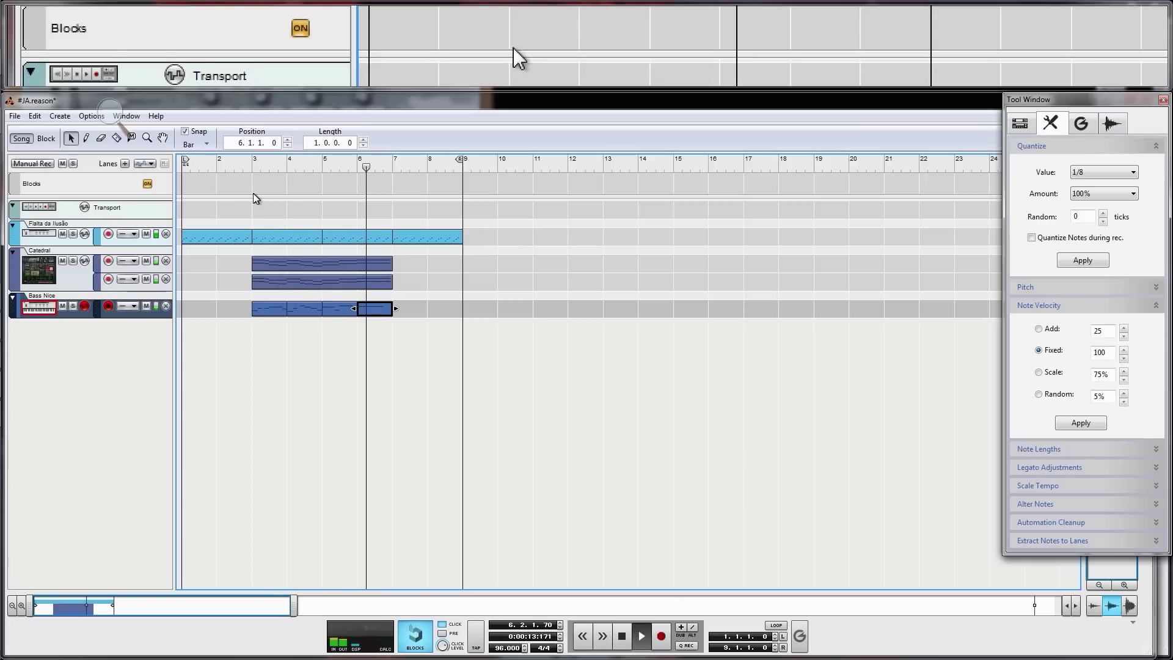
Solo the Bass Nice track and play its line alone from bar 3.
{"action": "left_click", "coordinate": [73, 305]}
{"action": "key", "text": "space"}
{"action": "left_click", "coordinate": [253, 164]}
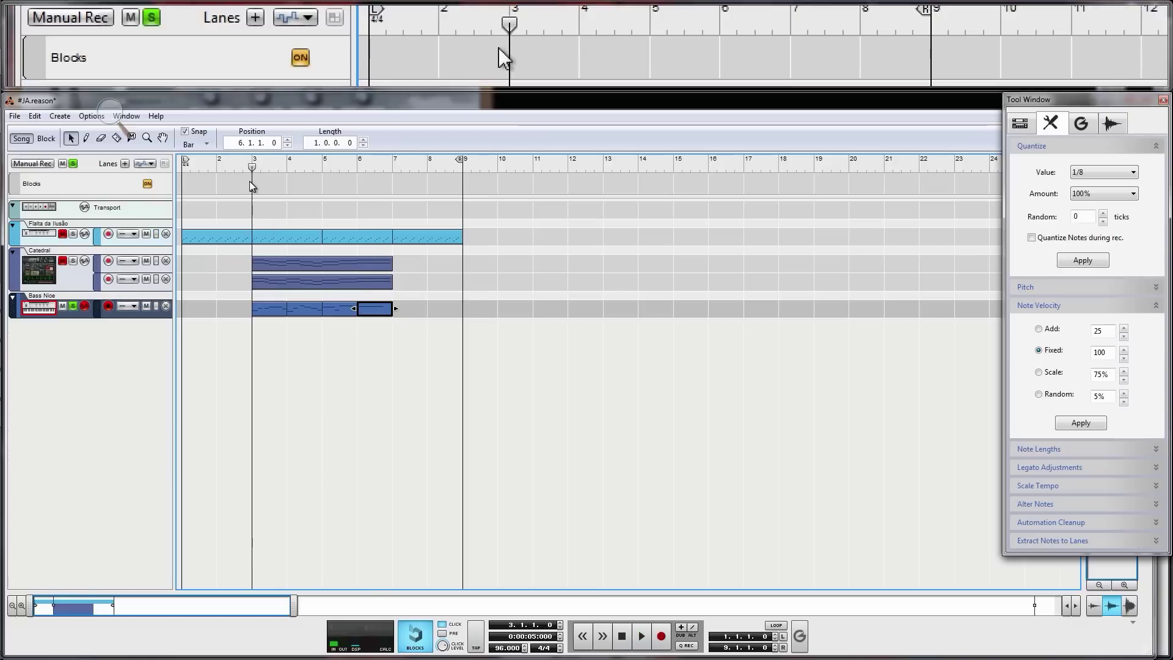
{"action": "key", "text": "space"}
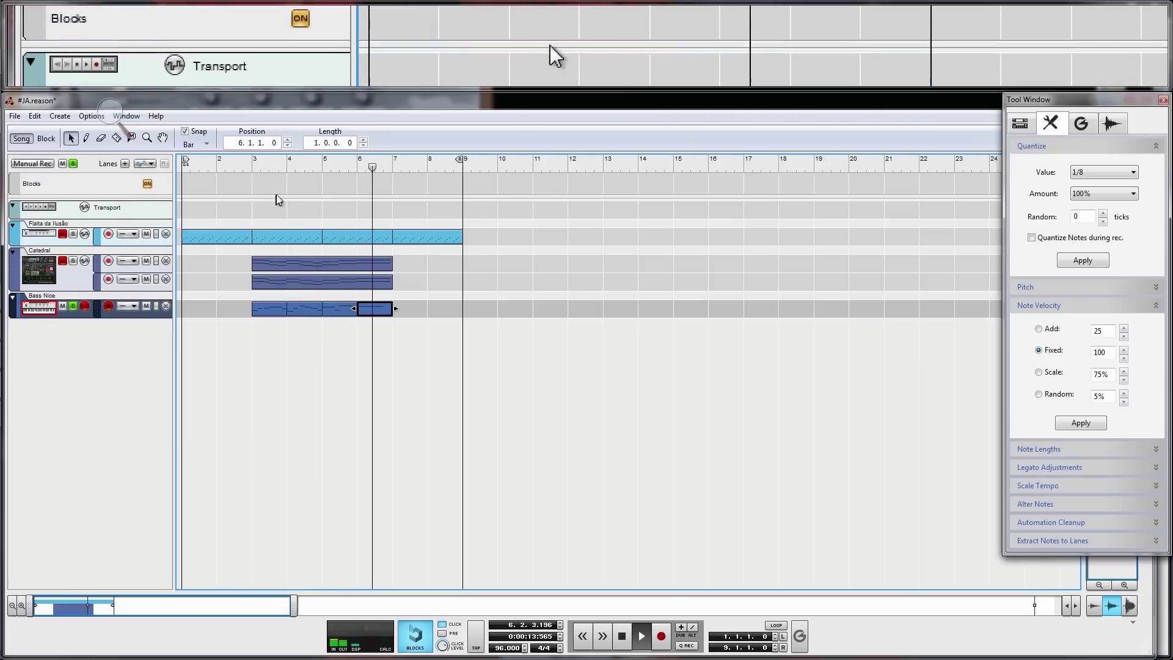
{"action": "key", "text": "space"}
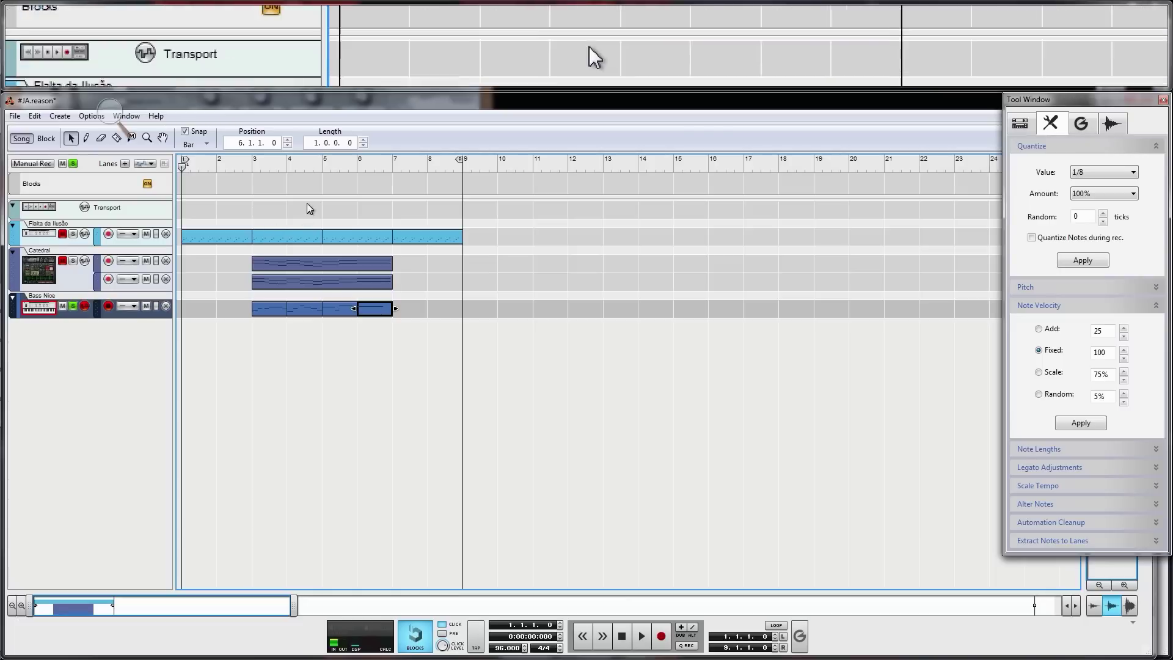
{"action": "left_click", "coordinate": [255, 174]}
{"action": "left_click", "coordinate": [323, 168]}
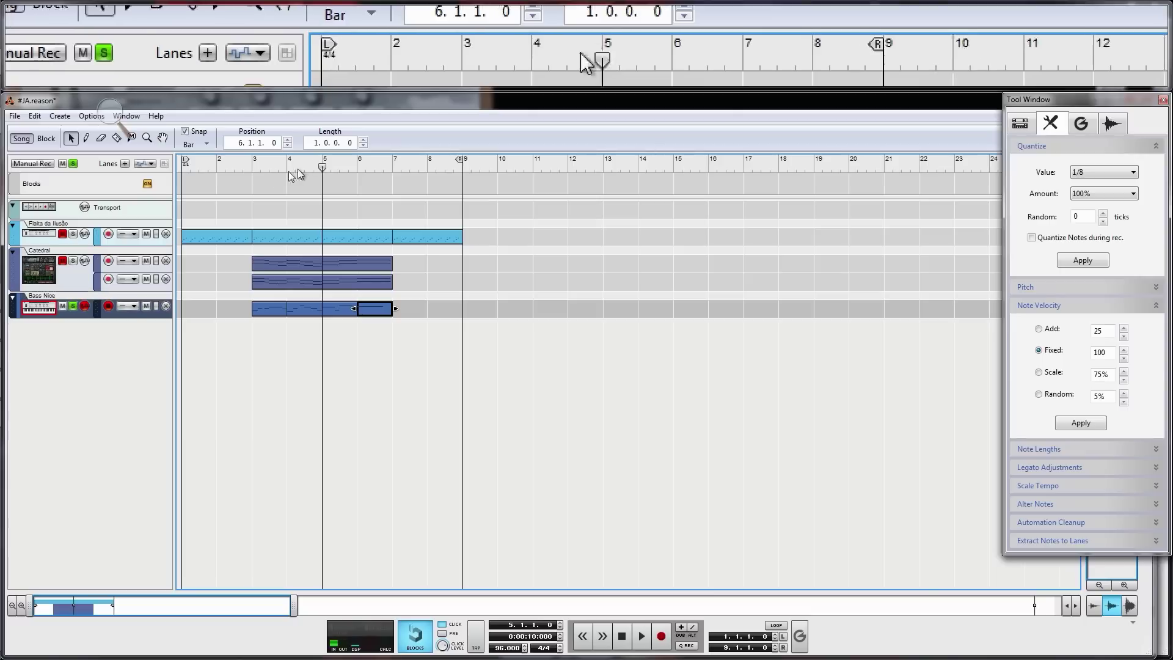
{"action": "left_click", "coordinate": [187, 176]}
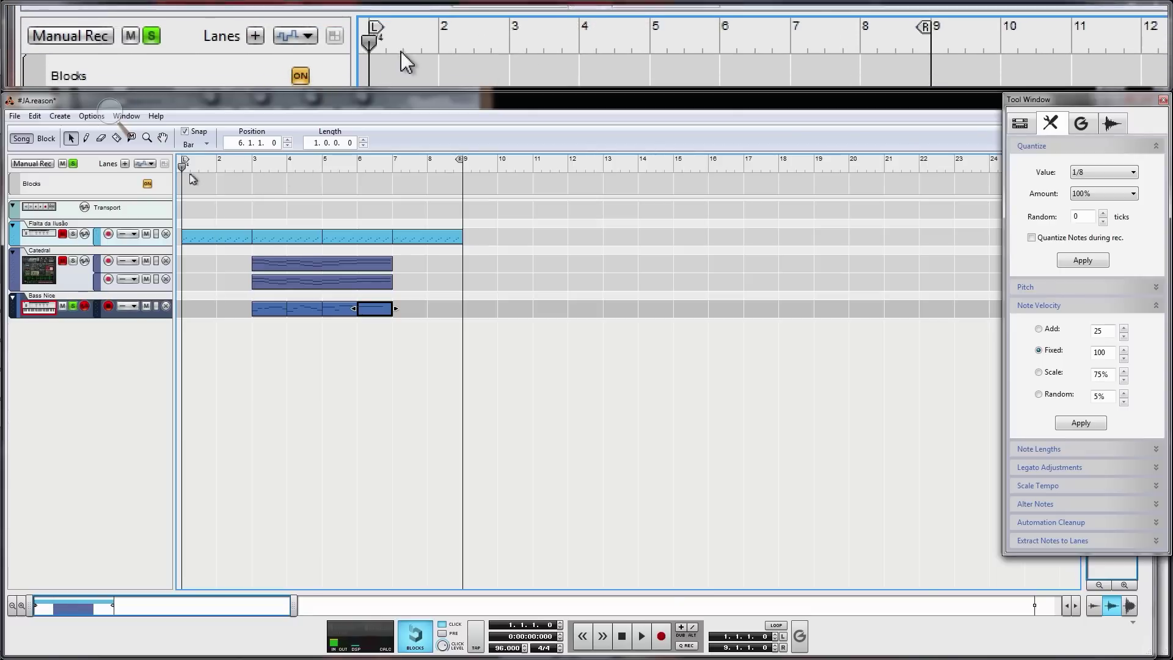
{"action": "left_click", "coordinate": [257, 166]}
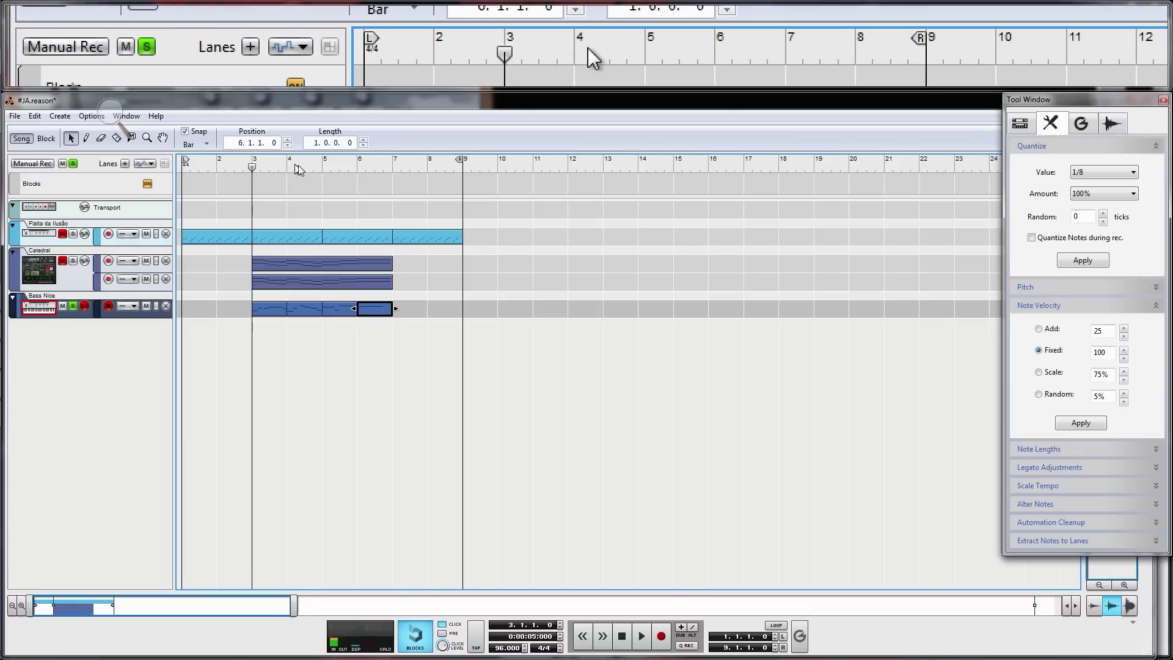
{"action": "left_click", "coordinate": [317, 168]}
{"action": "left_click", "coordinate": [385, 170]}
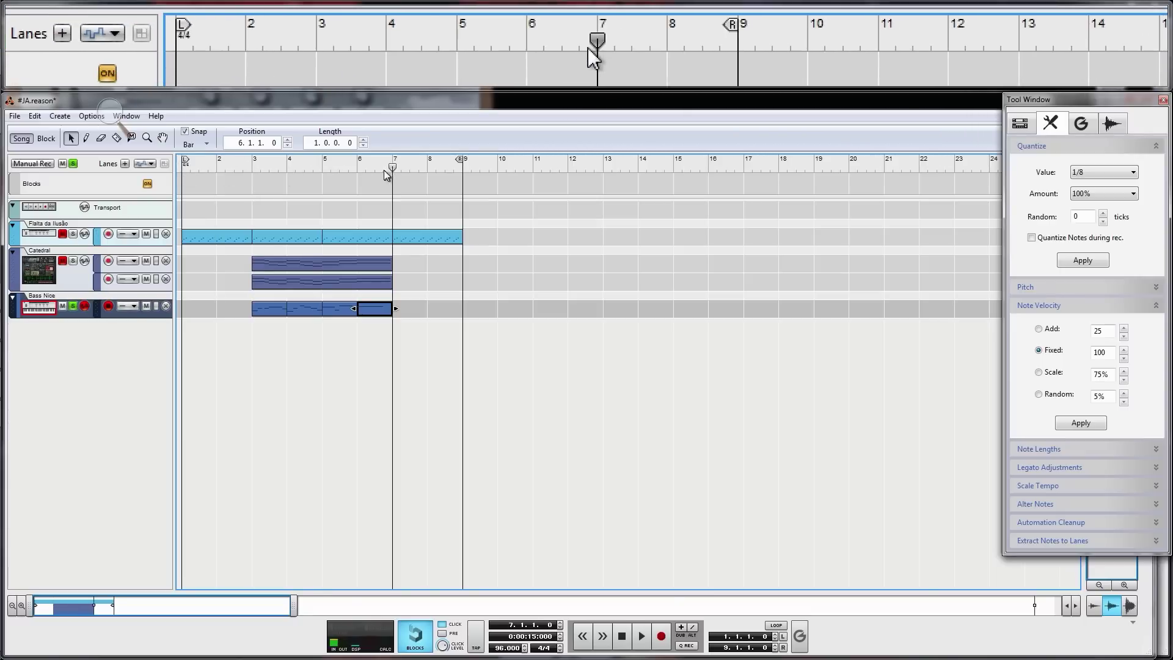
{"action": "left_click", "coordinate": [315, 171]}
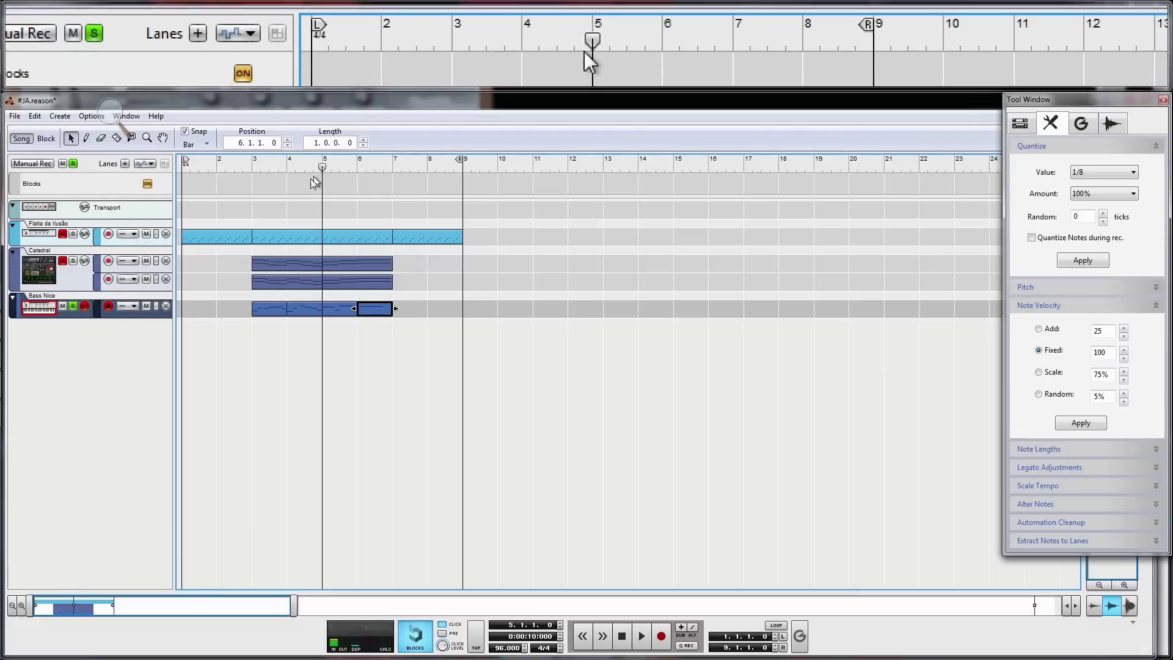
{"action": "left_click_drag", "start_coordinate": [235, 207], "coordinate": [397, 313]}
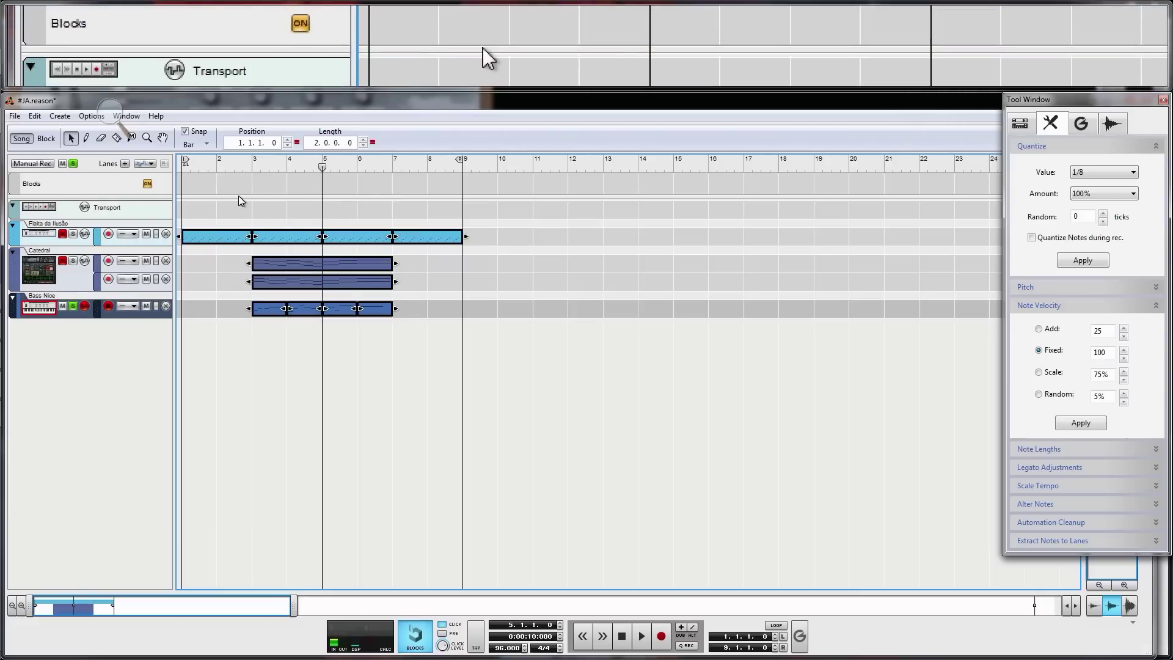
{"action": "left_click_drag", "start_coordinate": [236, 201], "coordinate": [412, 319]}
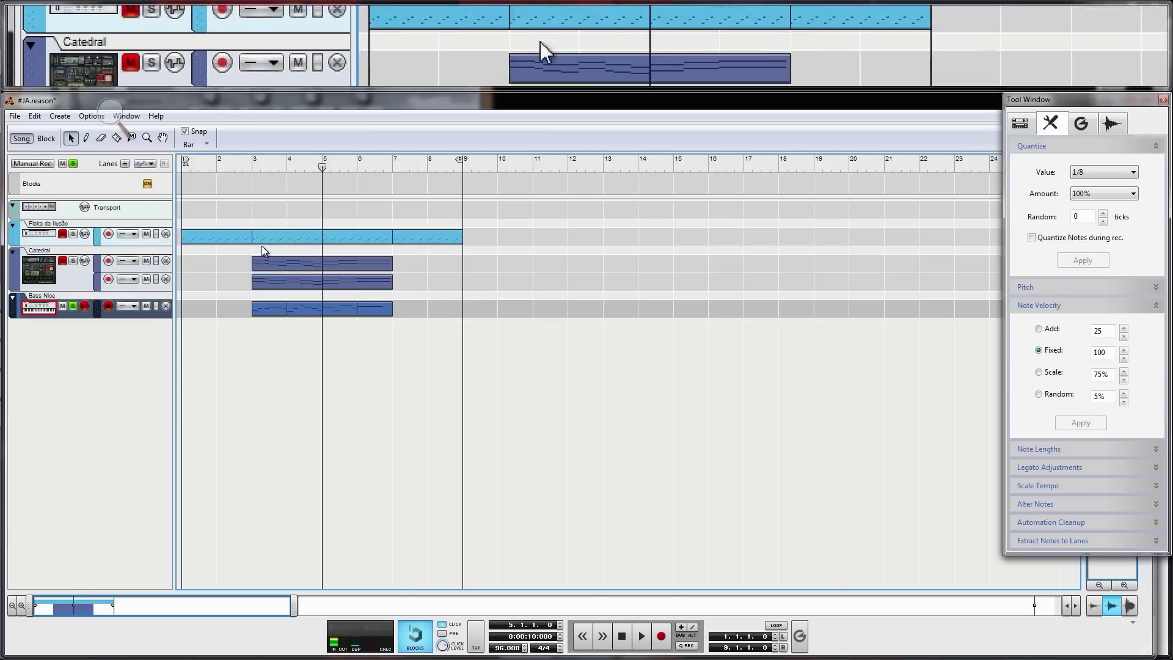
{"action": "left_click_drag", "start_coordinate": [239, 225], "coordinate": [403, 324]}
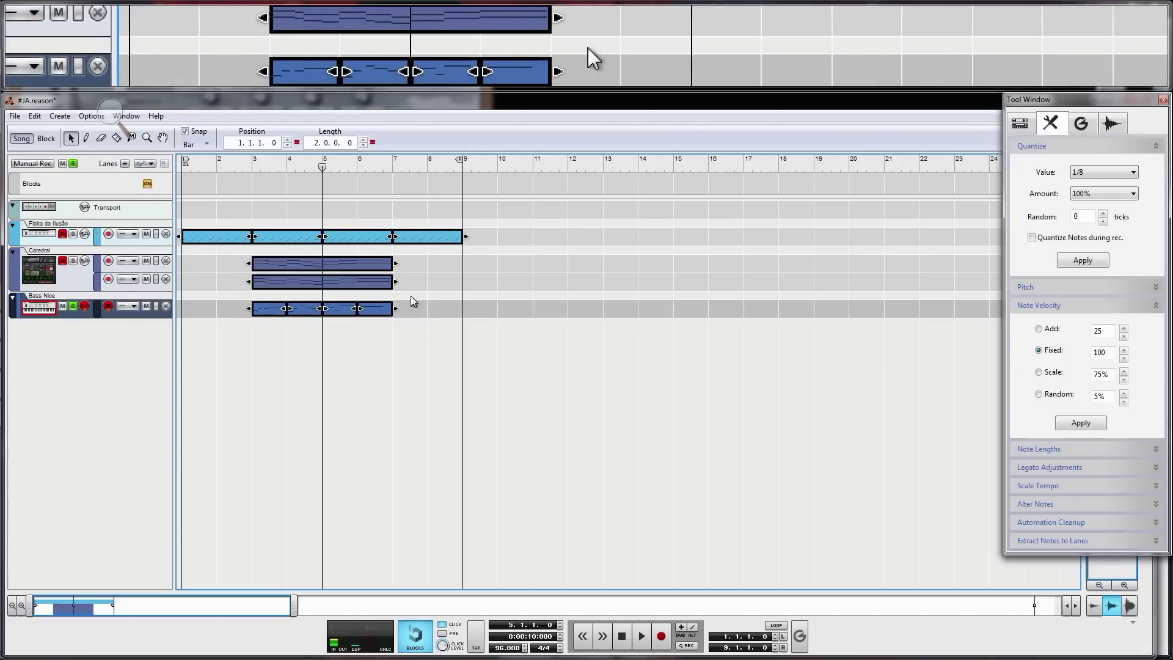
{"action": "left_click", "coordinate": [411, 301]}
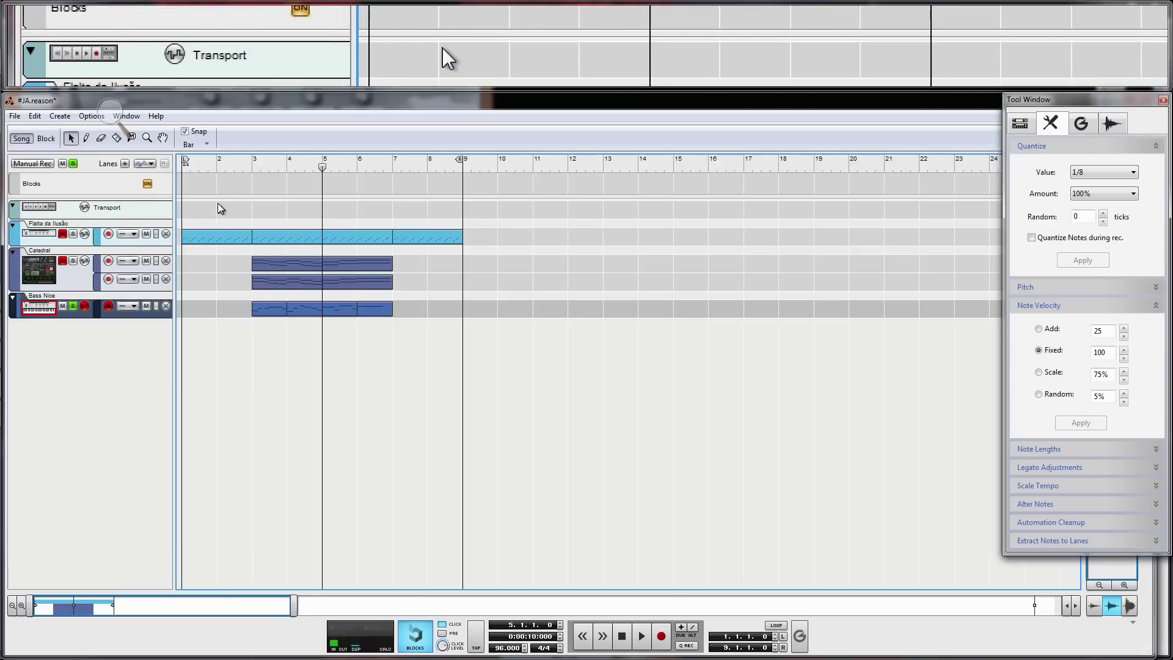
{"action": "left_click_drag", "start_coordinate": [218, 203], "coordinate": [439, 307]}
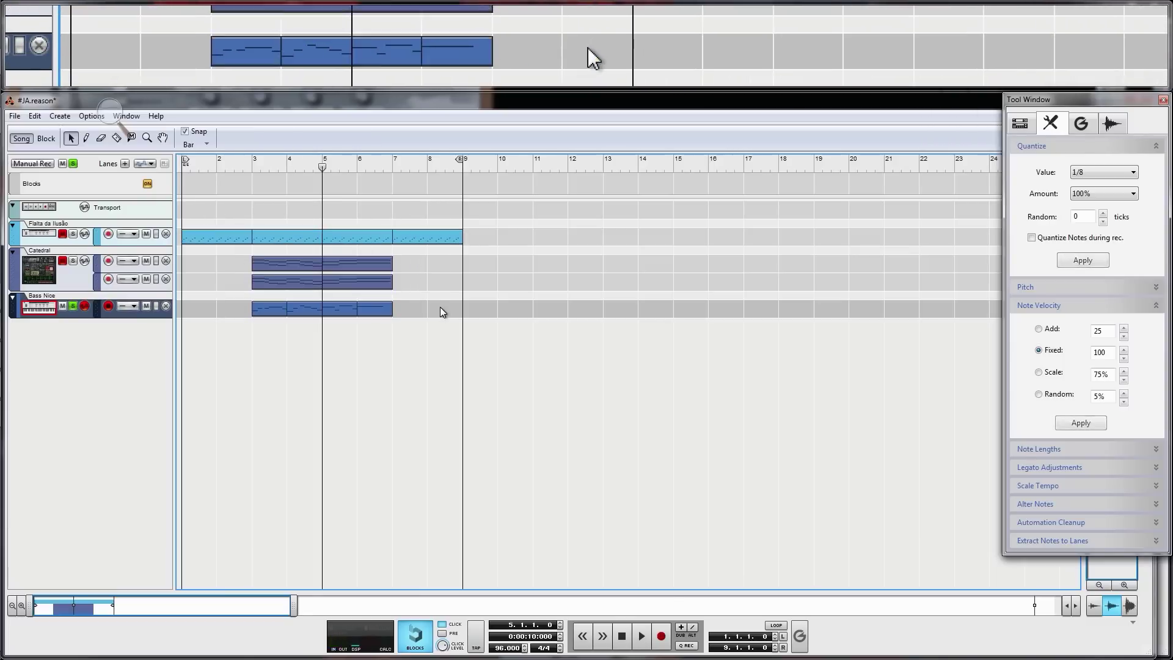
{"action": "left_click_drag", "start_coordinate": [237, 200], "coordinate": [424, 307]}
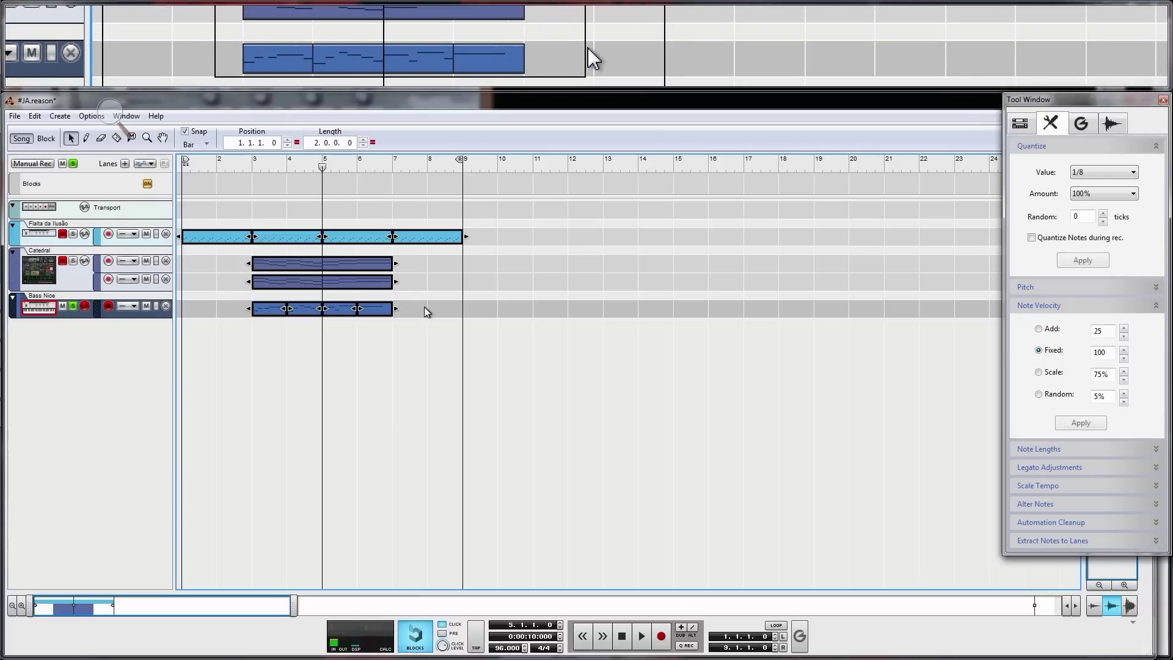
{"action": "left_click", "coordinate": [421, 314]}
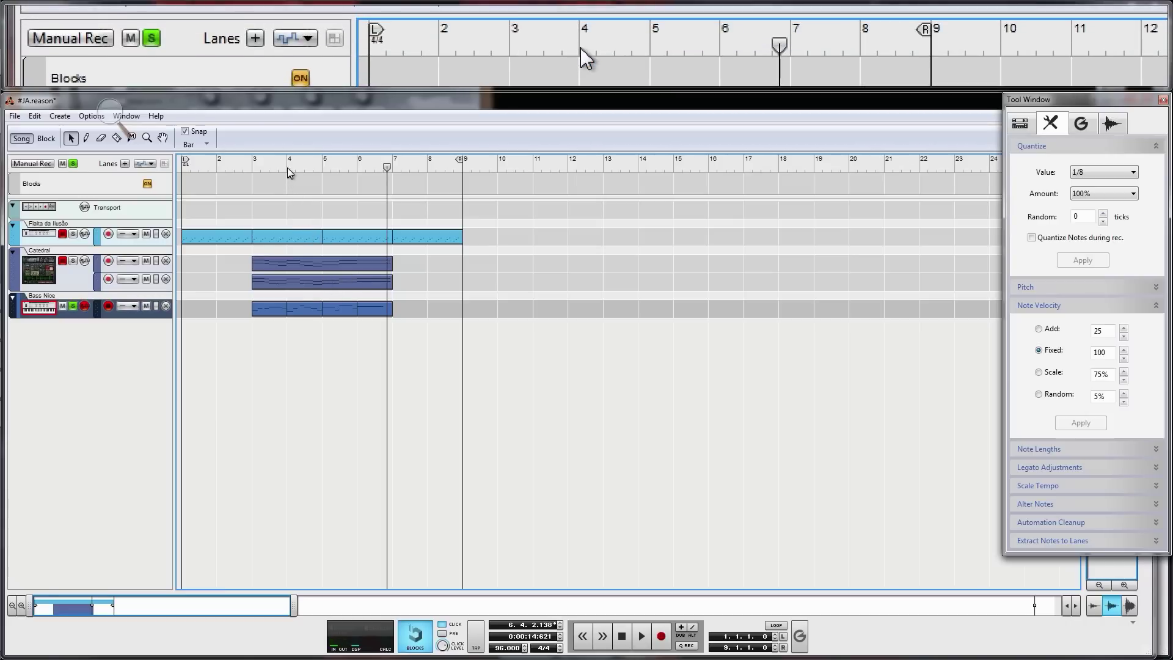
Play the soloed bass line from bar 3 through most of bar 4.
{"action": "left_click_drag", "start_coordinate": [288, 168], "coordinate": [257, 174]}
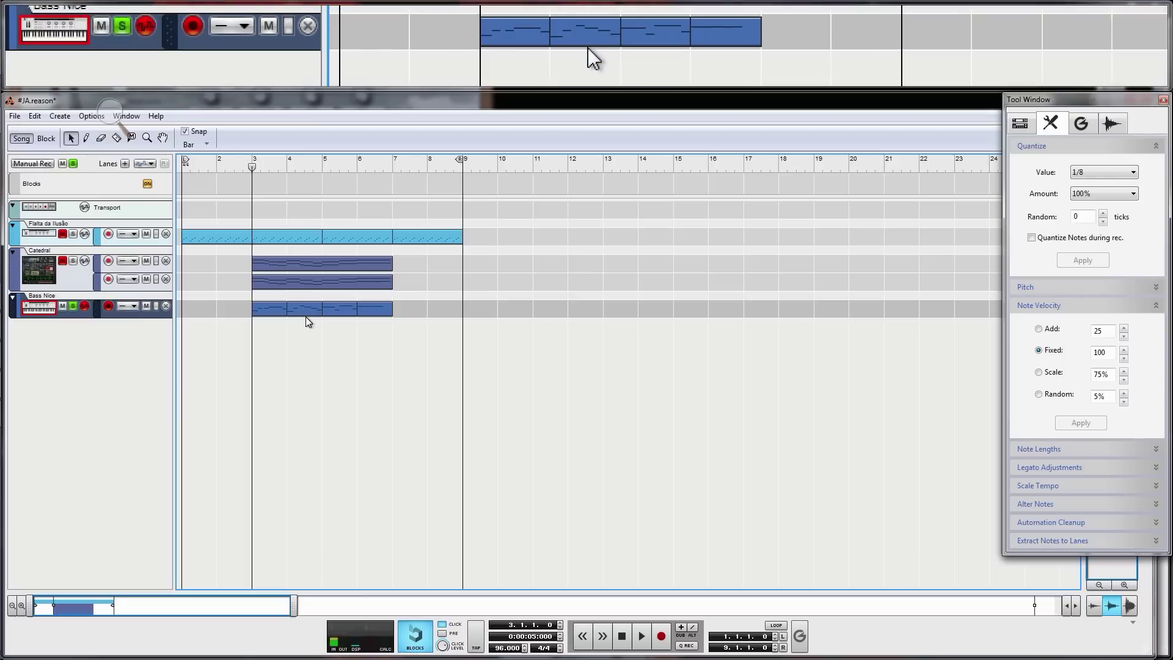
{"action": "left_click", "coordinate": [287, 165]}
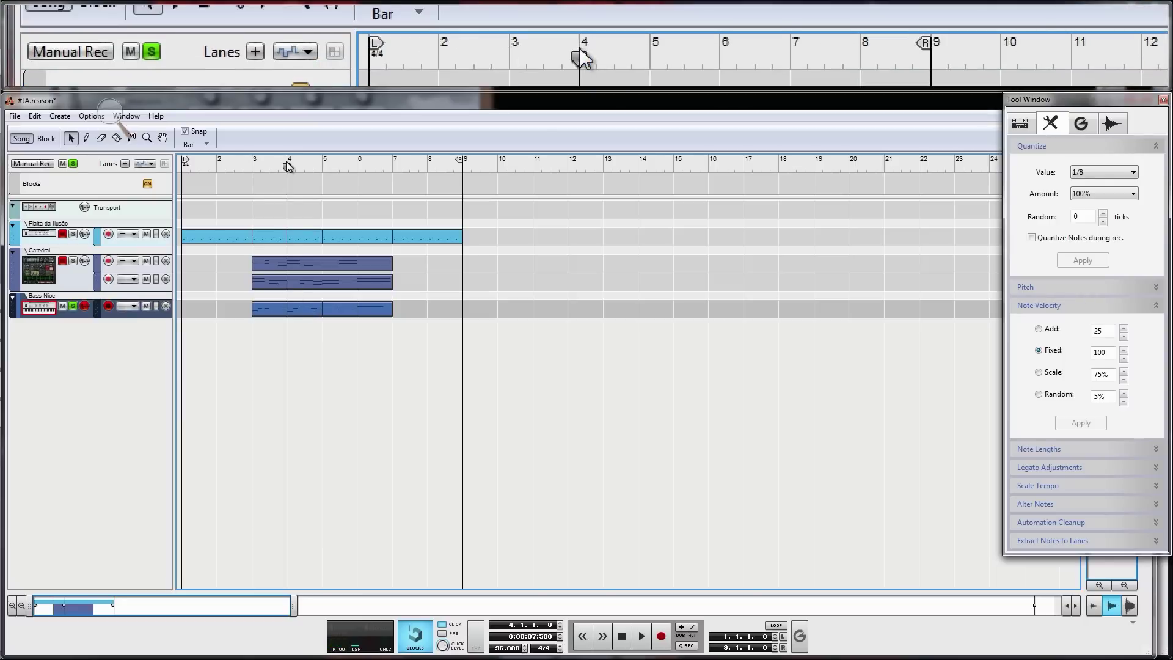
{"action": "left_click", "coordinate": [253, 166]}
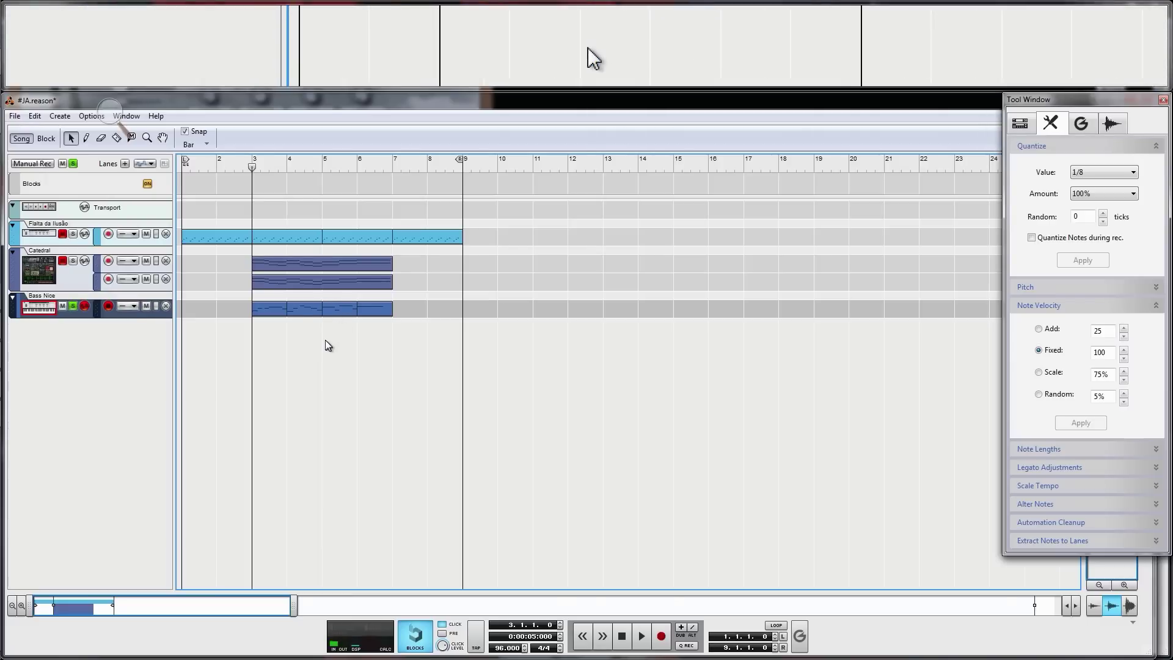
{"action": "key", "text": "space"}
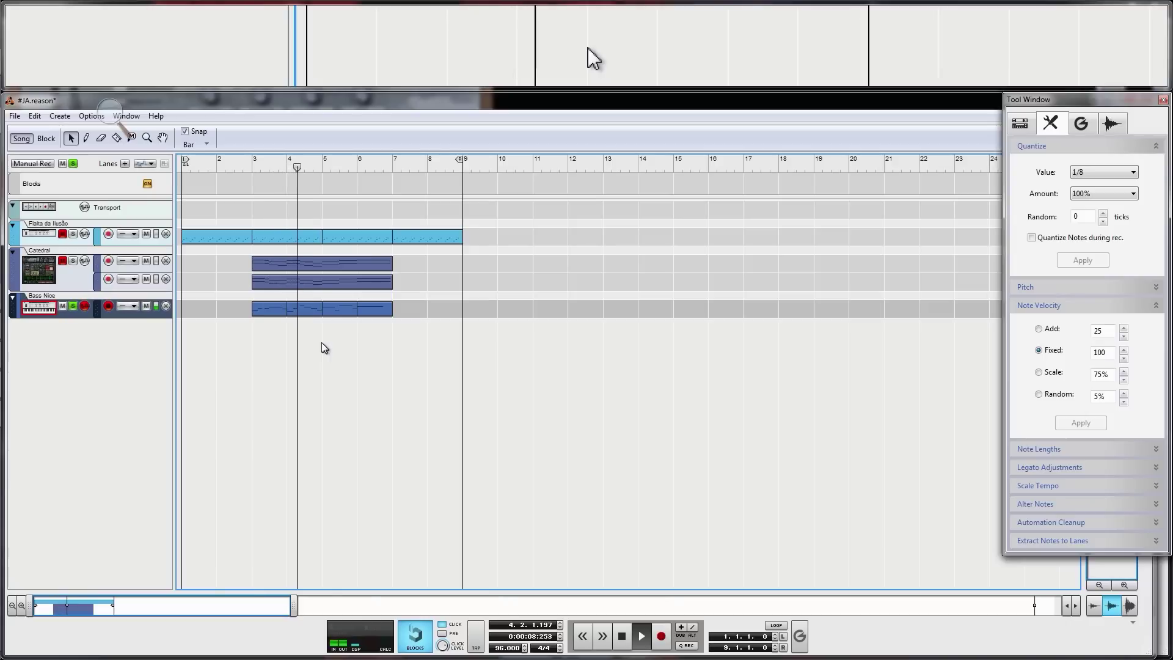
{"action": "key", "text": "space"}
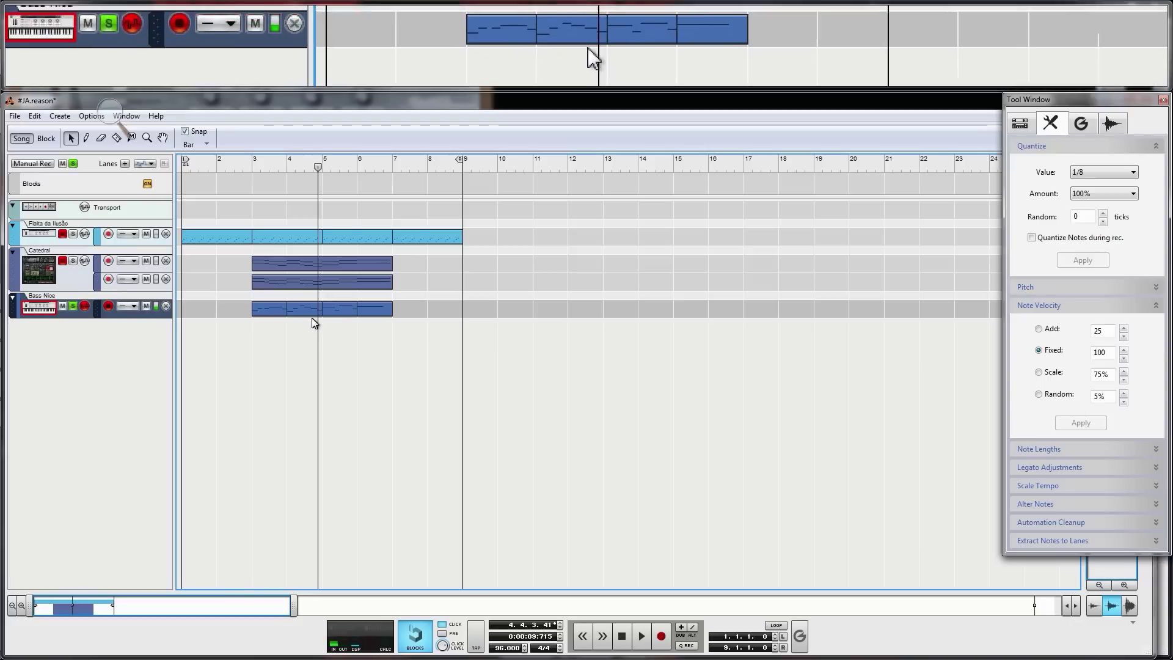
Open the bar 4 Bass Nice clip for editing and add a Pitch Bend automation lane to the track.
{"action": "left_click", "coordinate": [313, 315]}
{"action": "double_click", "coordinate": [312, 315]}
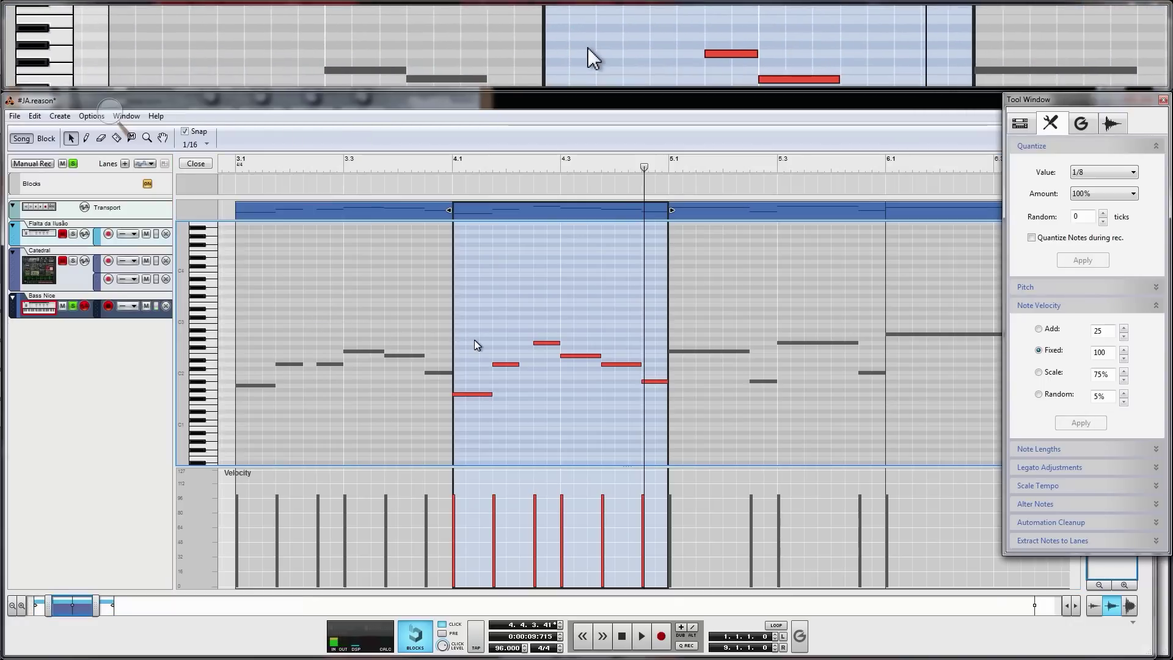
{"action": "key", "text": "ctrl+1"}
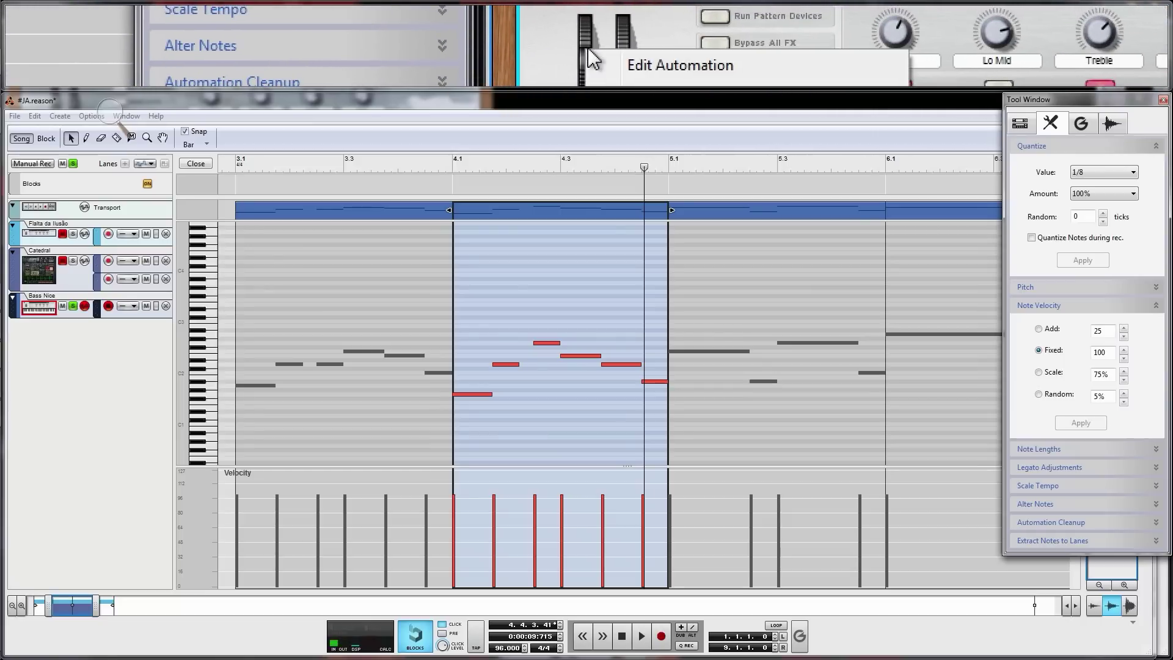
{"action": "left_click", "coordinate": [1172, 513]}
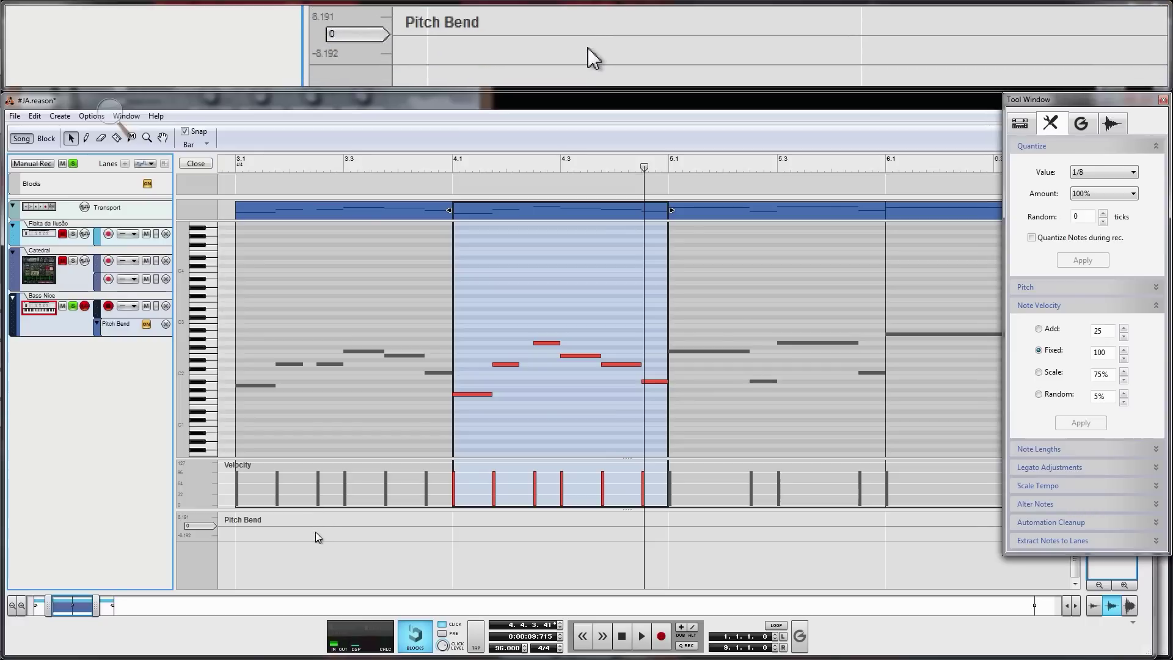
Play the soloed bass line from 4.1 to locate the note that needs a pitch bend.
{"action": "left_click", "coordinate": [521, 170]}
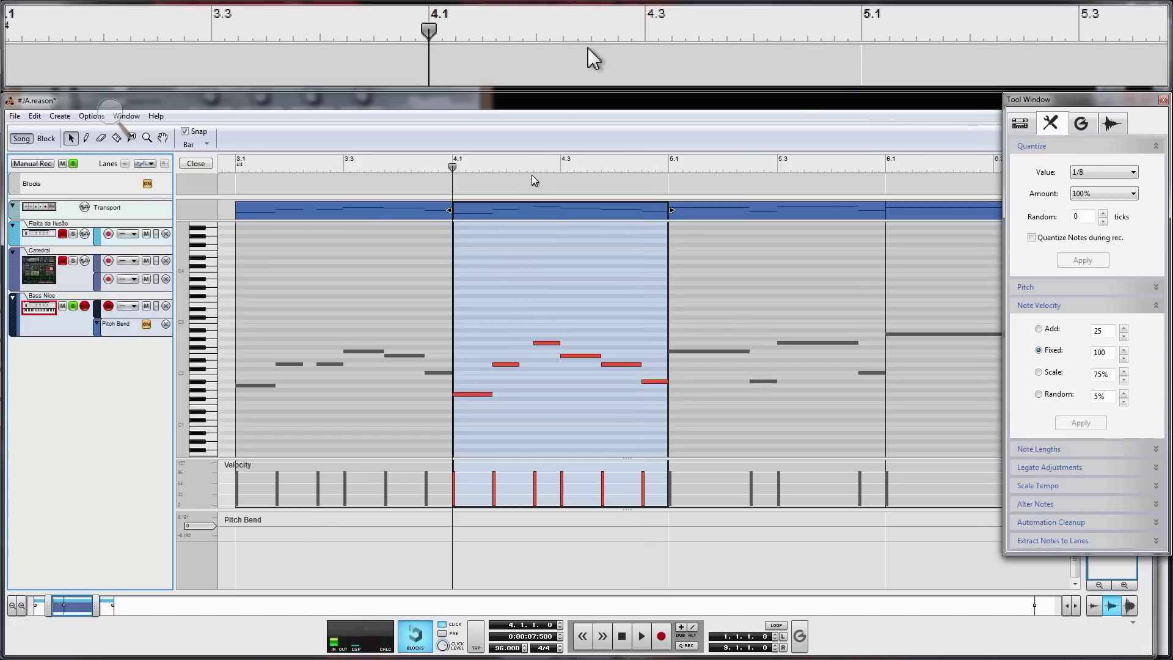
{"action": "key", "text": "space"}
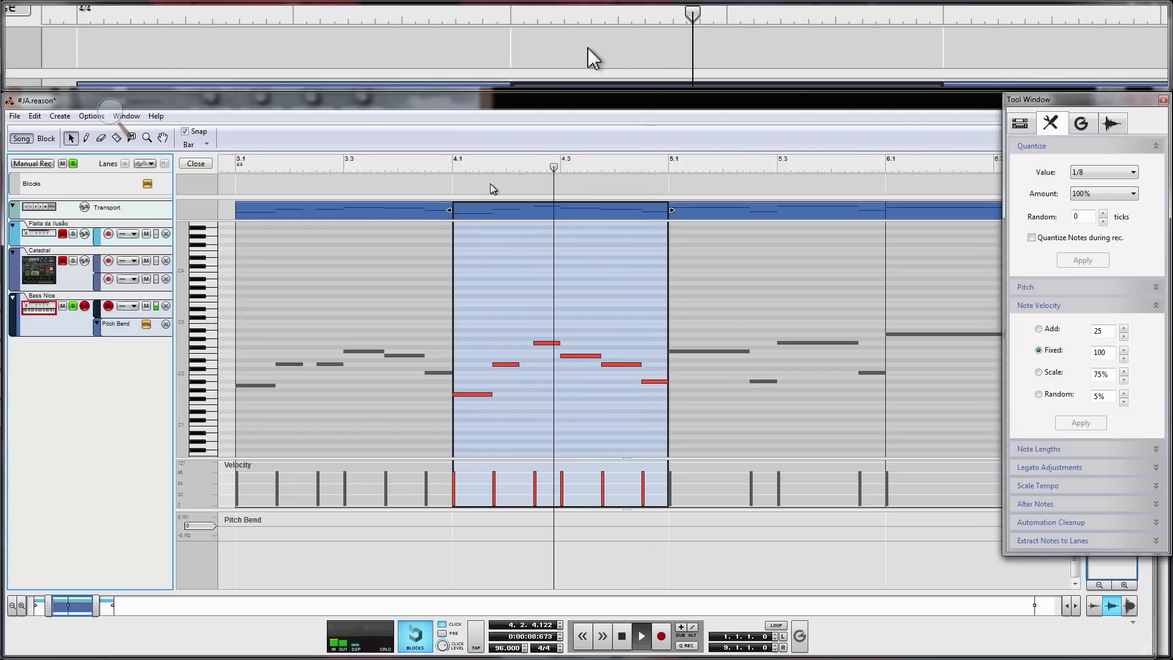
{"action": "key", "text": "space"}
Using a 1/16 snap, draw a pitch bend clip from 4.2.3 to 4.3.1 under the bass note there.
{"action": "key", "text": "ctrl+5"}
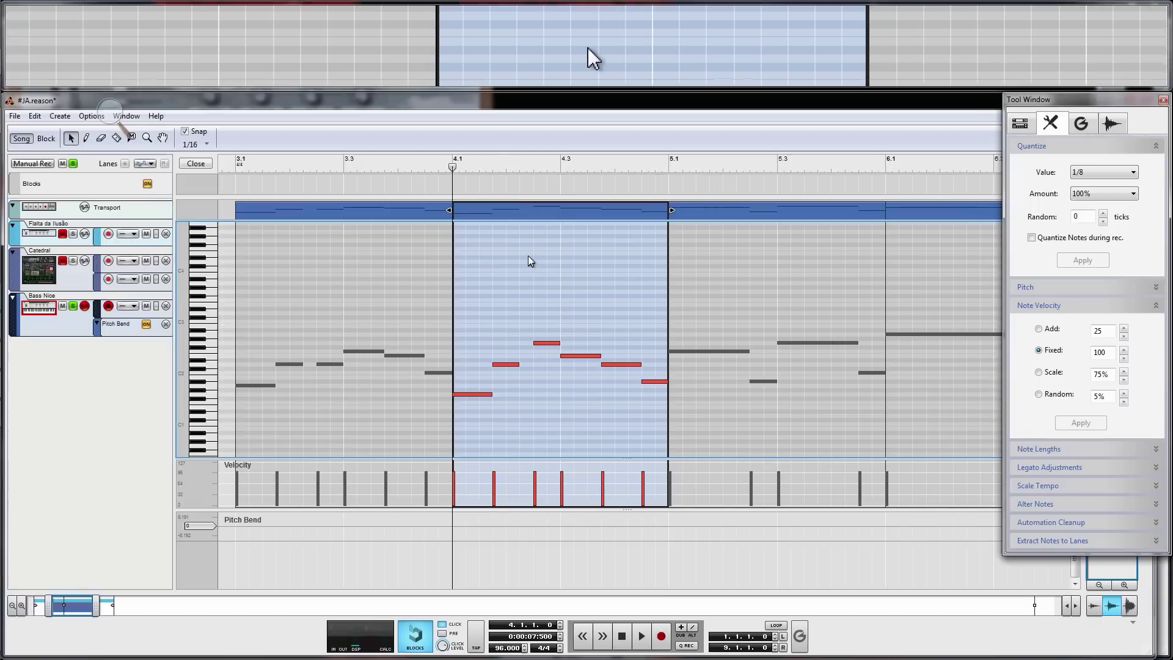
{"action": "left_click", "coordinate": [534, 167]}
{"action": "key", "text": "p"}
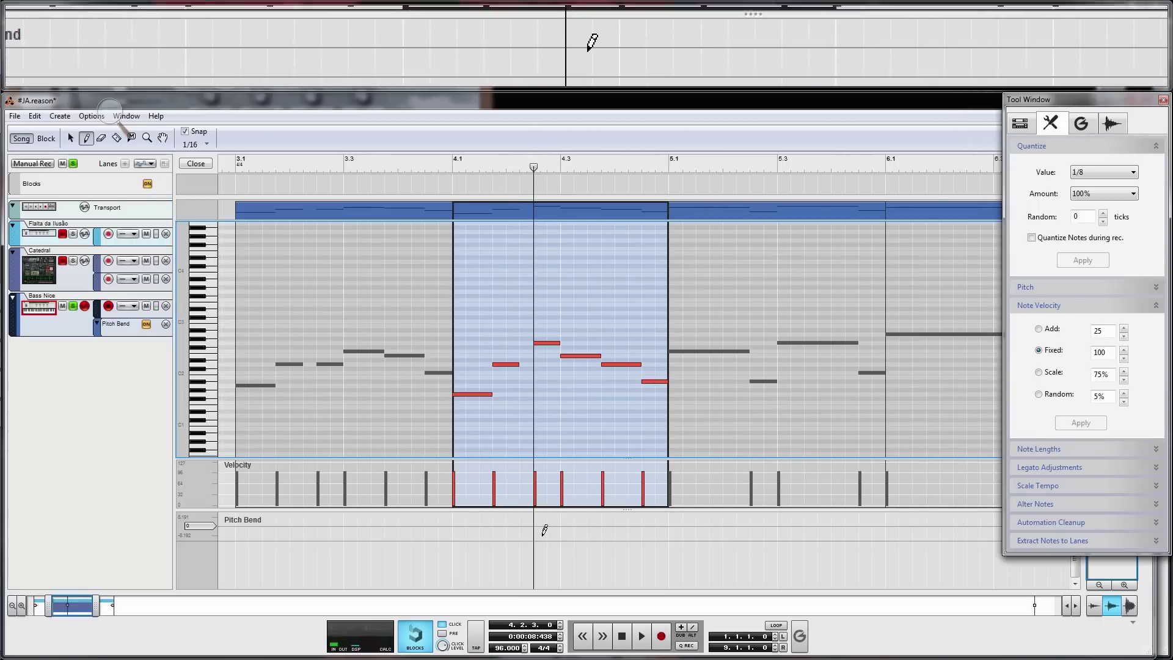
{"action": "left_click", "coordinate": [544, 530]}
{"action": "key", "text": "q"}
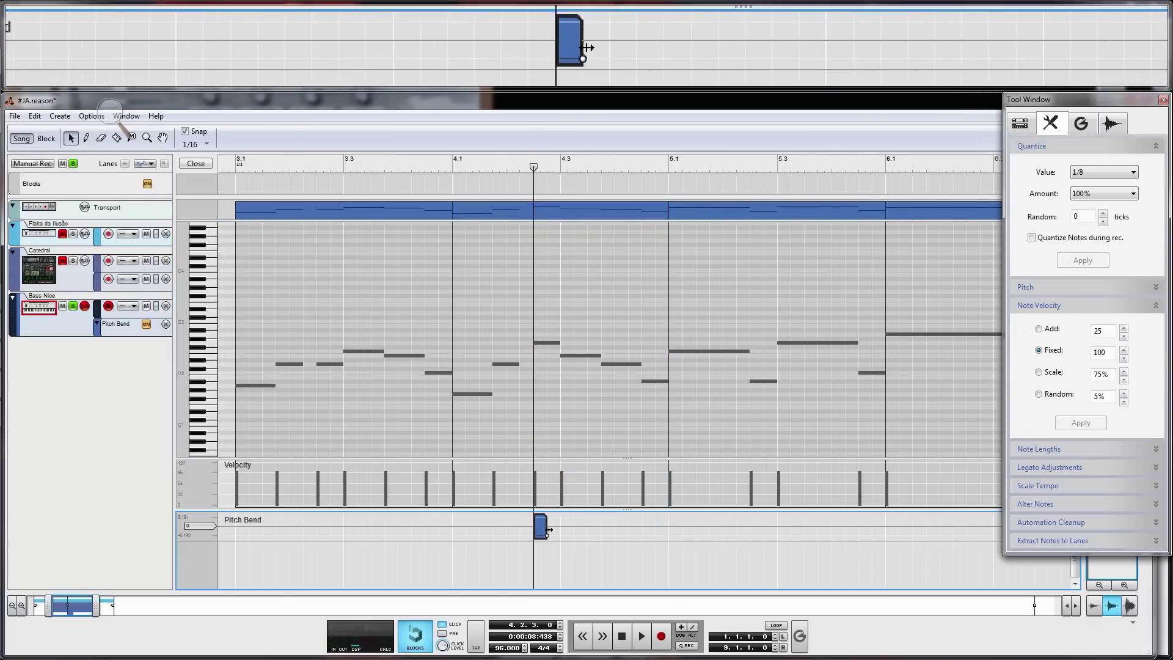
{"action": "left_click_drag", "start_coordinate": [547, 530], "coordinate": [561, 530]}
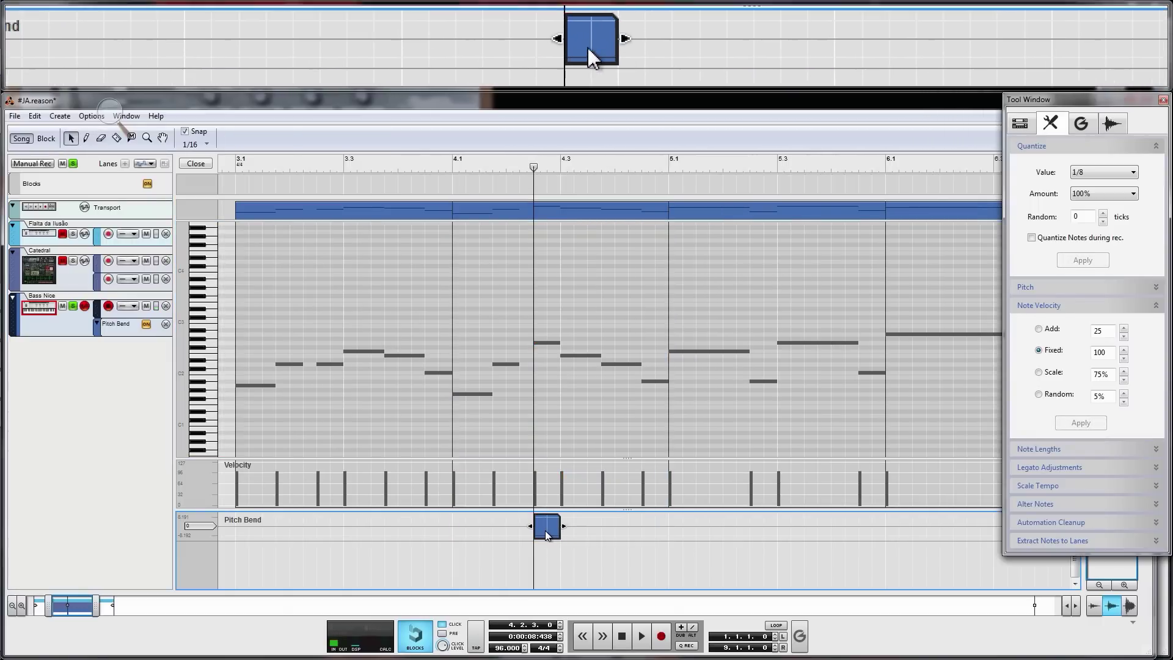
Set the pitch bend point at the clip's start, 4.2.3, to a value of 0.
{"action": "scroll", "coordinate": [546, 535], "scroll_direction": "up", "scroll_amount": 5}
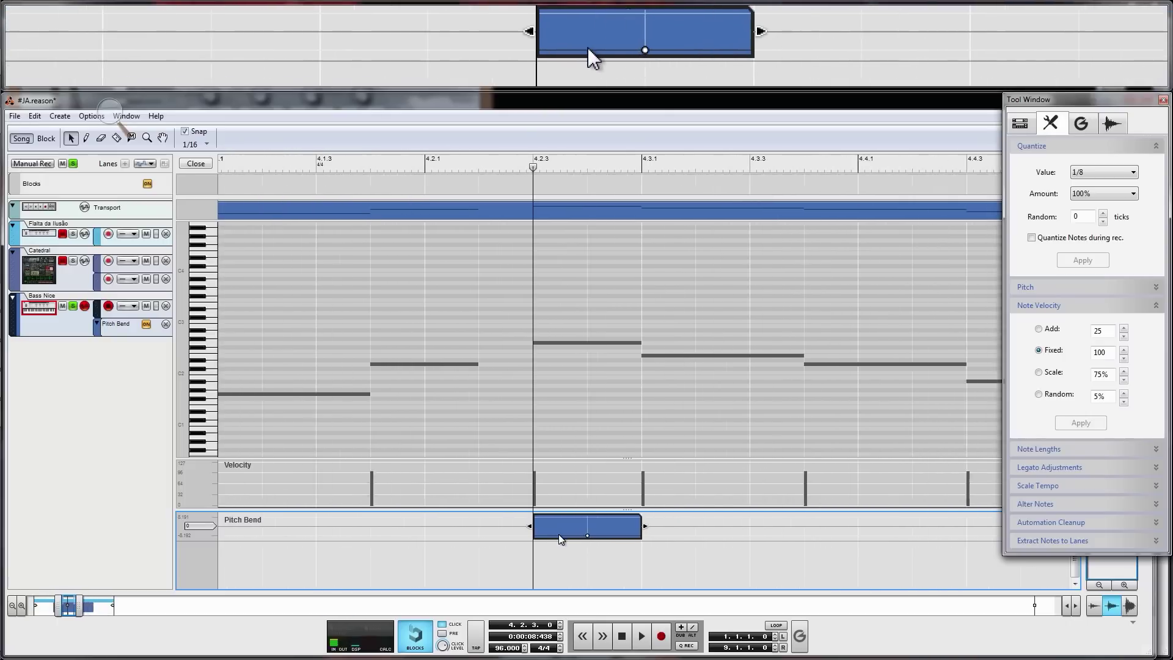
{"action": "scroll", "coordinate": [559, 534], "scroll_direction": "up", "scroll_amount": 1}
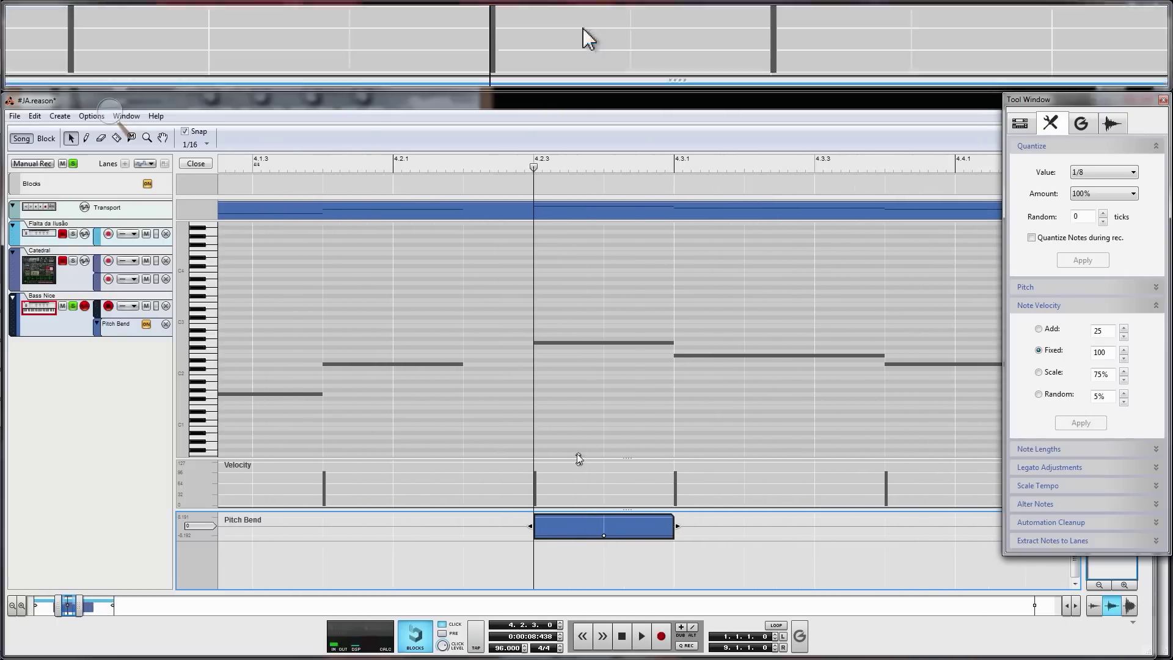
{"action": "scroll", "coordinate": [576, 454], "scroll_direction": "left", "scroll_amount": 3}
{"action": "left_click", "coordinate": [662, 525]}
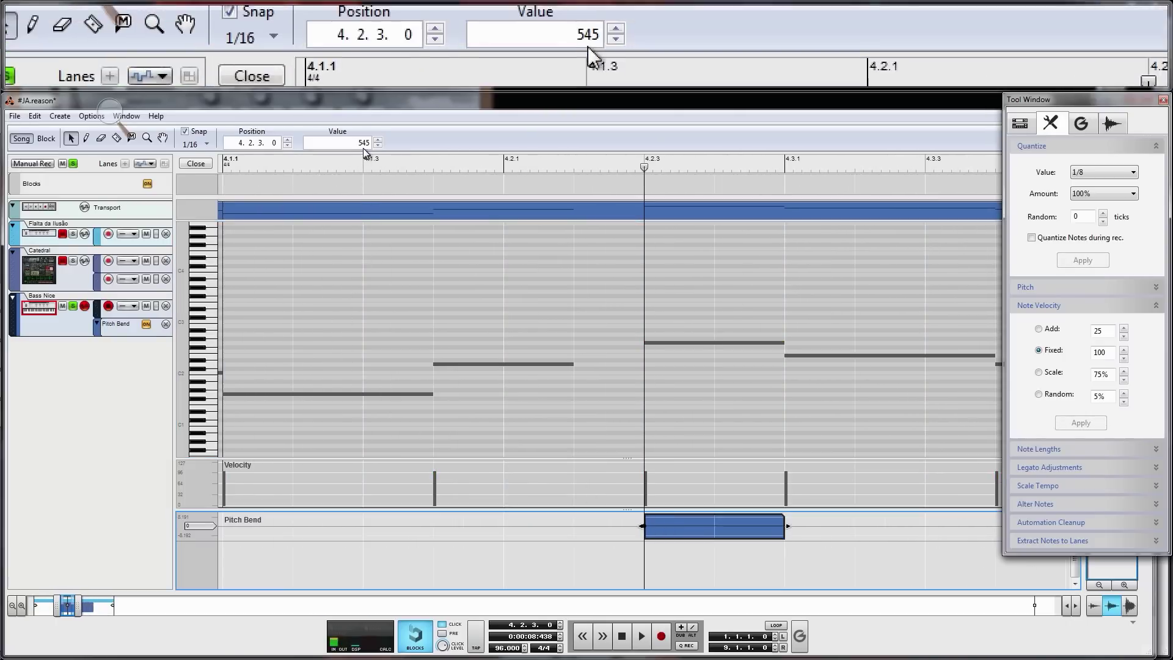
{"action": "double_click", "coordinate": [365, 145]}
{"action": "type", "text": "0"}
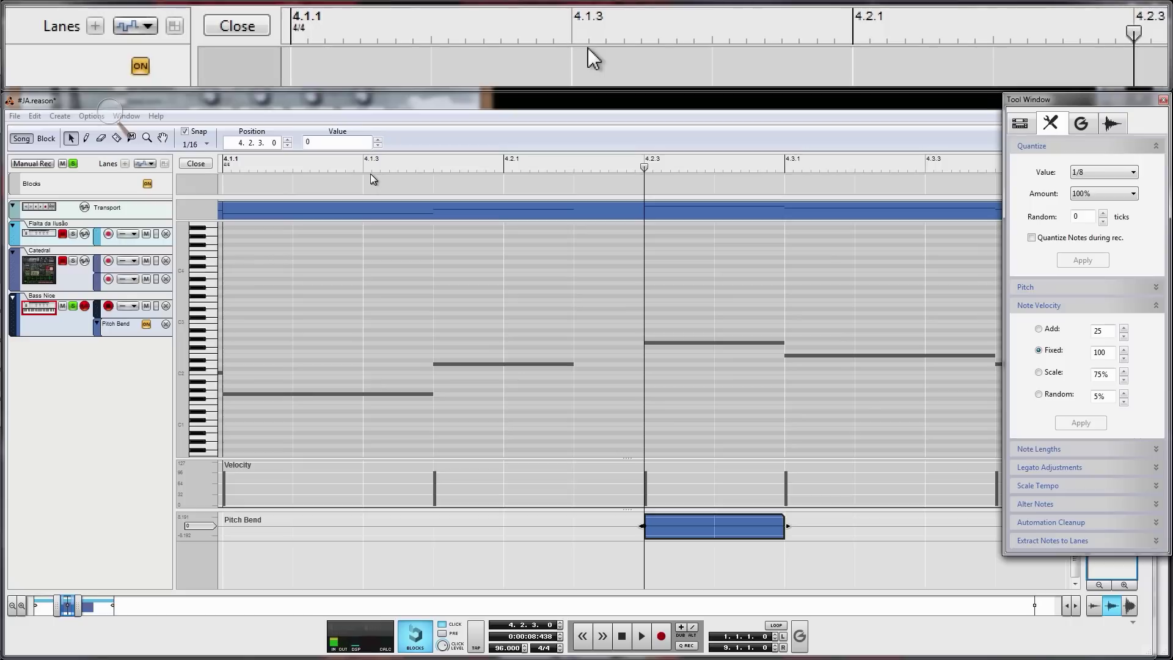
{"action": "key", "text": "Return"}
Add a pitch bend point at 4.2.4 with a value of 0.
{"action": "key", "text": "d"}
{"action": "left_click", "coordinate": [716, 528]}
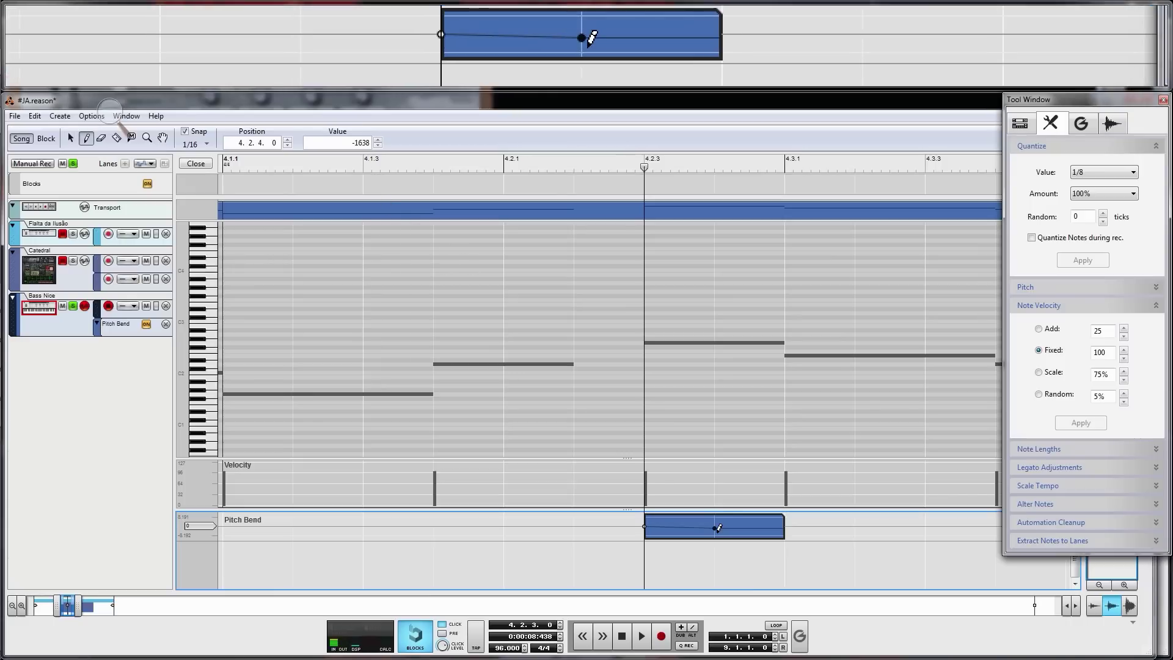
{"action": "left_click_drag", "start_coordinate": [696, 526], "coordinate": [700, 527]}
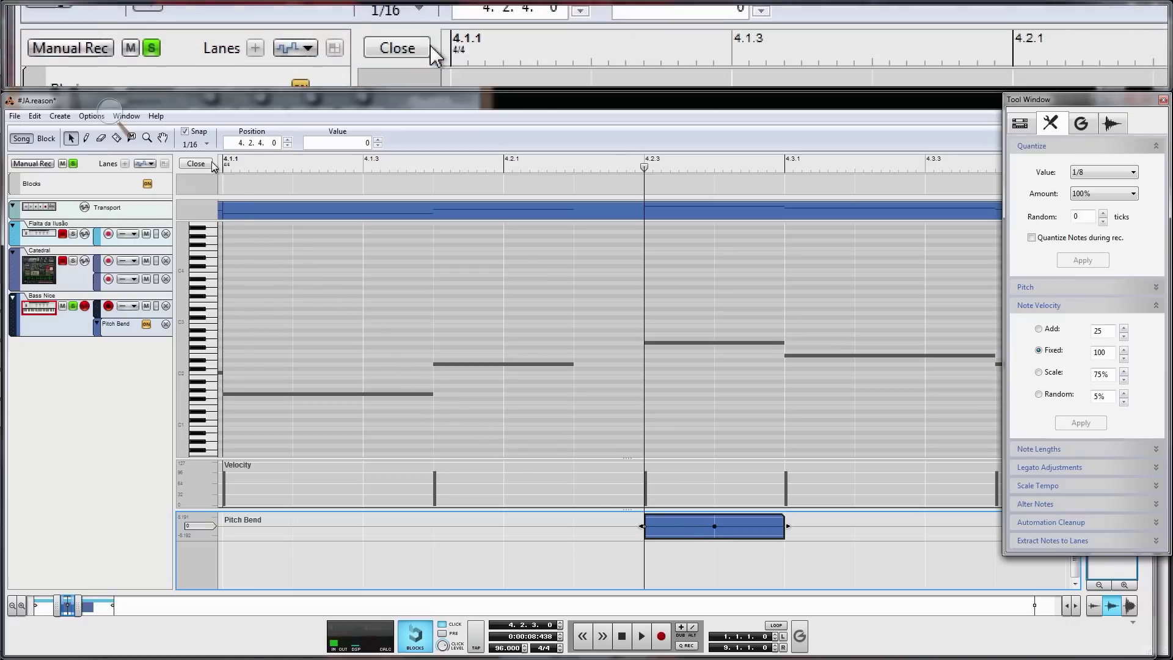
Set the snap to 1/64 and reshape the bend with a raised point at 4.2.3.120.
{"action": "left_click", "coordinate": [196, 145]}
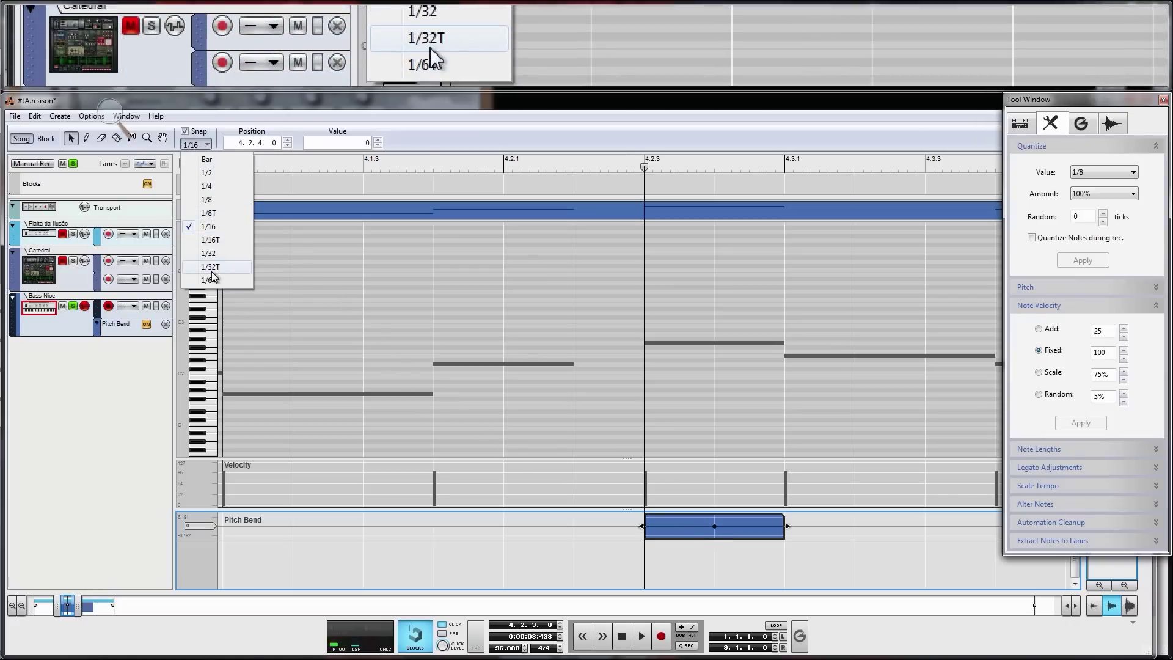
{"action": "left_click", "coordinate": [211, 279]}
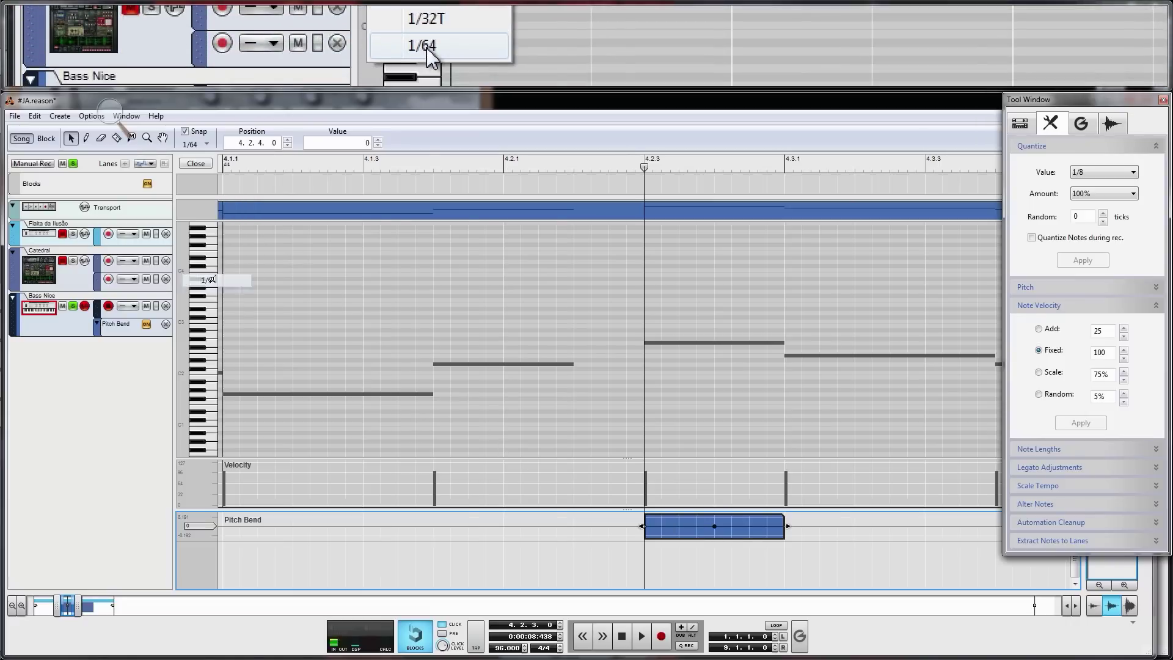
{"action": "left_click", "coordinate": [698, 527]}
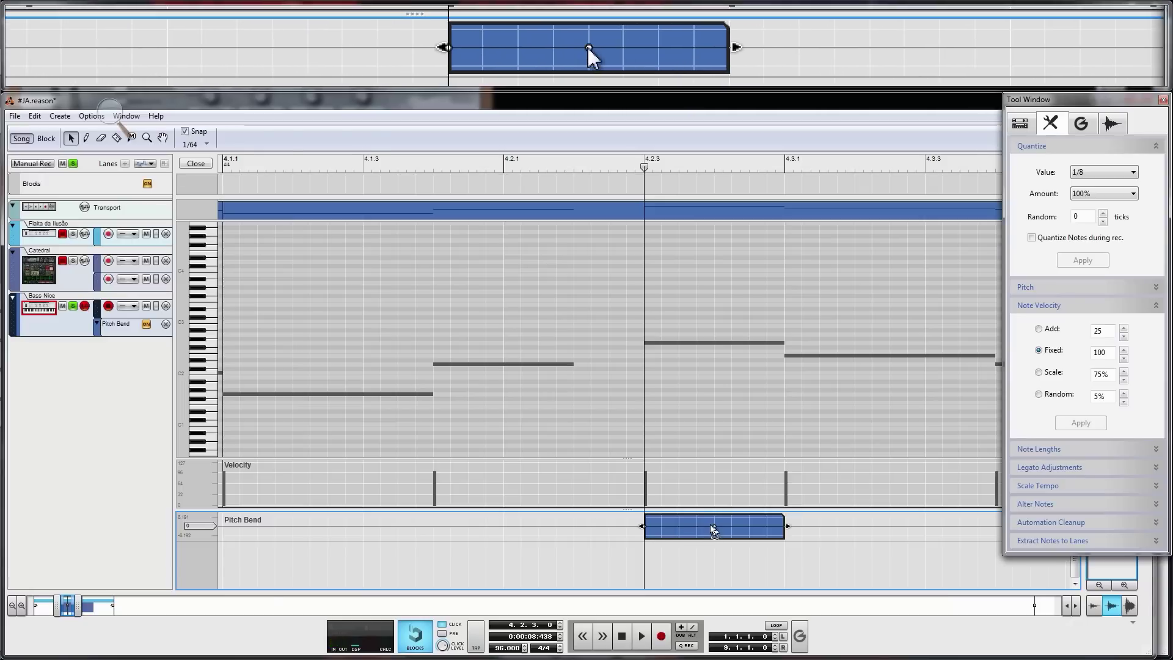
{"action": "left_click_drag", "start_coordinate": [713, 528], "coordinate": [684, 521]}
Place a pitch bend point at 4.2.4 after the raised point and set its value to 0.
{"action": "left_click", "coordinate": [715, 523]}
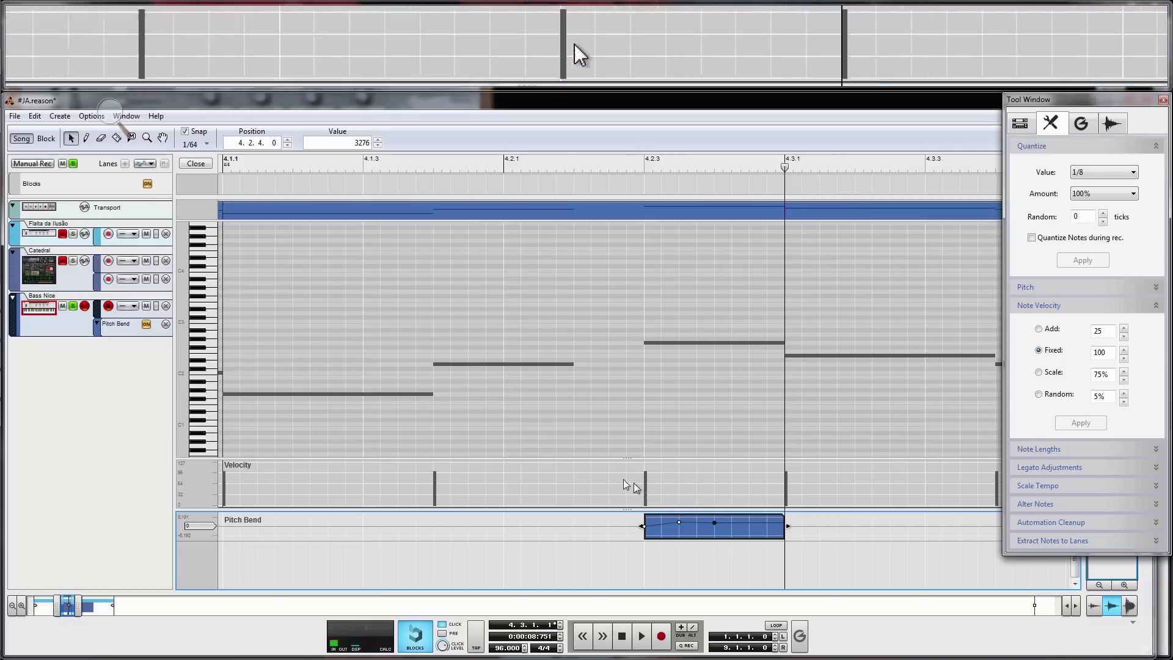
{"action": "left_click", "coordinate": [365, 146]}
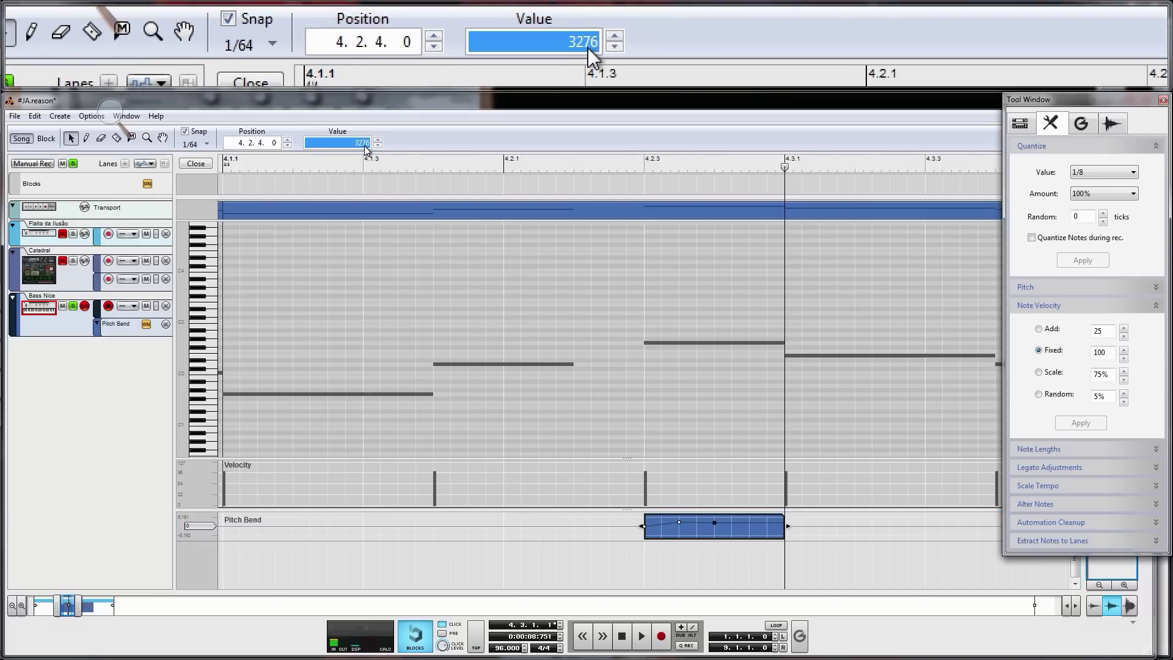
{"action": "type", "text": "0"}
{"action": "key", "text": "Return"}
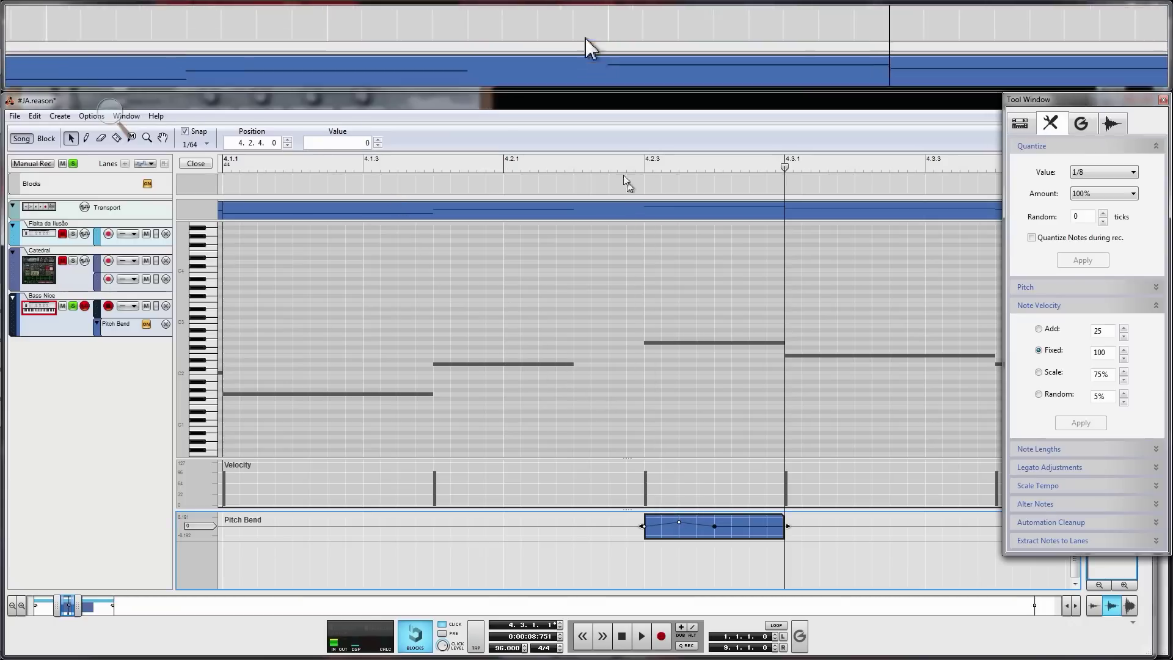
Play the bass line in bar 4 through the pitch-bent note.
{"action": "left_click", "coordinate": [453, 171]}
{"action": "left_click", "coordinate": [379, 183]}
{"action": "key", "text": "space"}
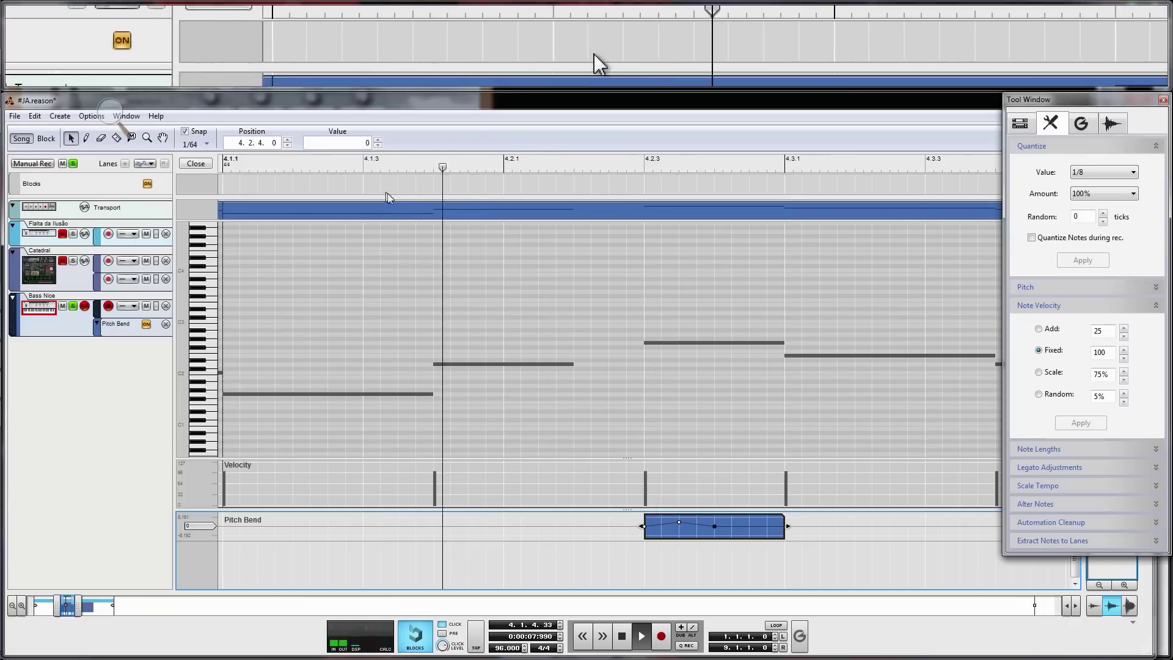
{"action": "key", "text": "space"}
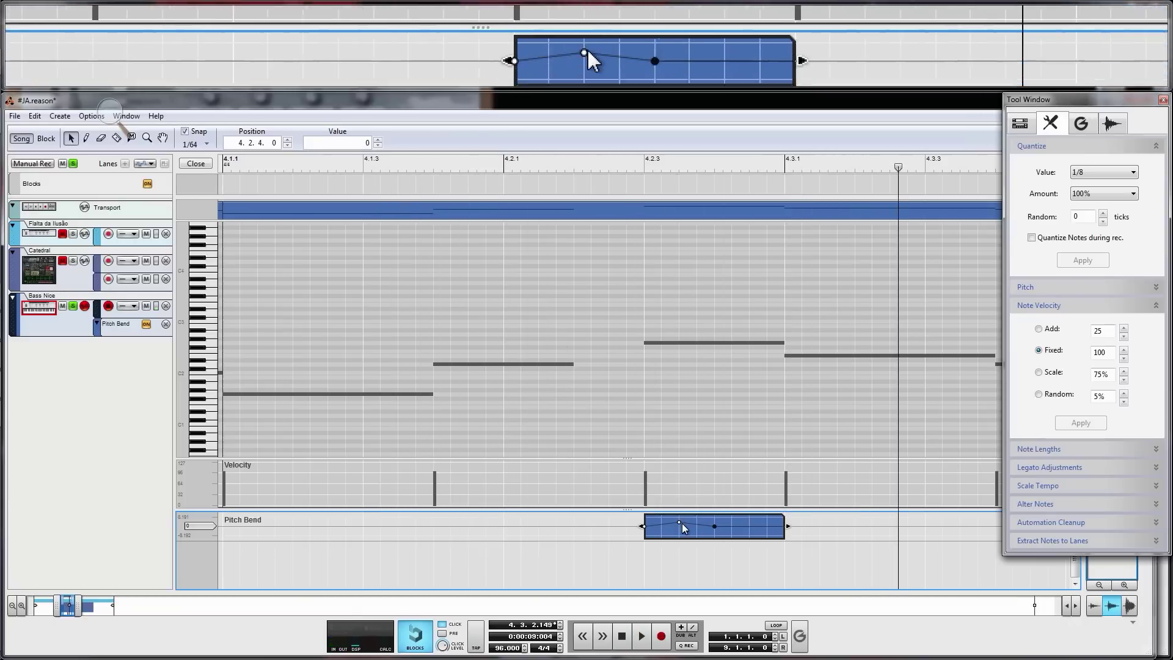
Raise the bend's peak at 4.2.3.120 to about 6007 and play the bar through it.
{"action": "left_click_drag", "start_coordinate": [680, 528], "coordinate": [679, 518]}
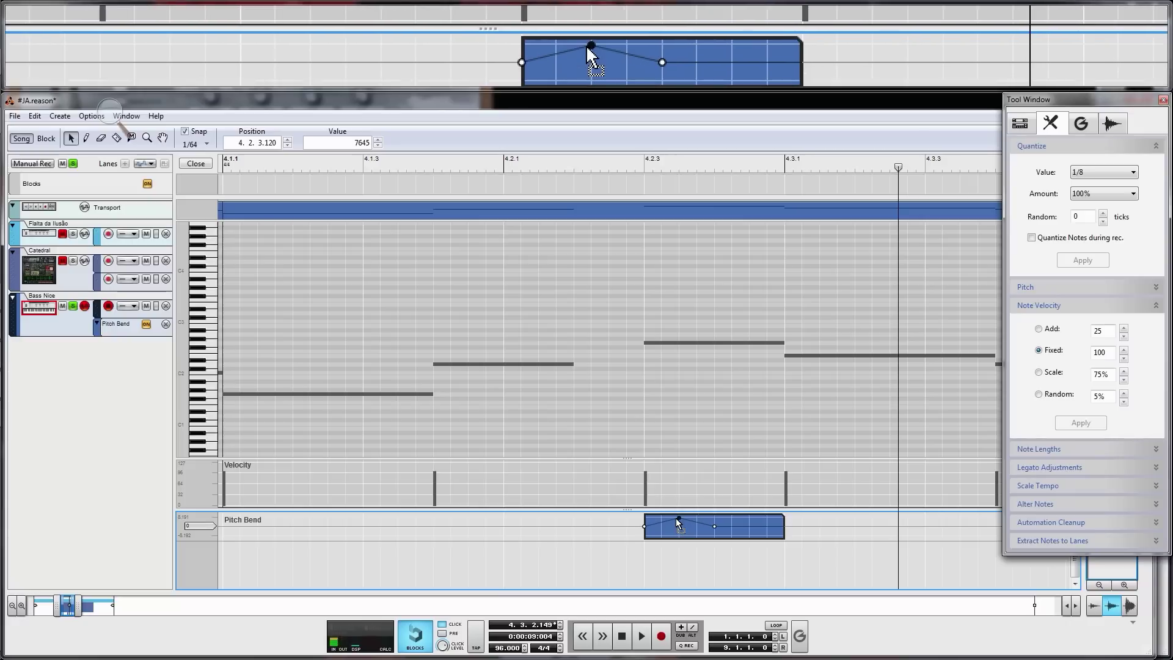
{"action": "key", "text": "space"}
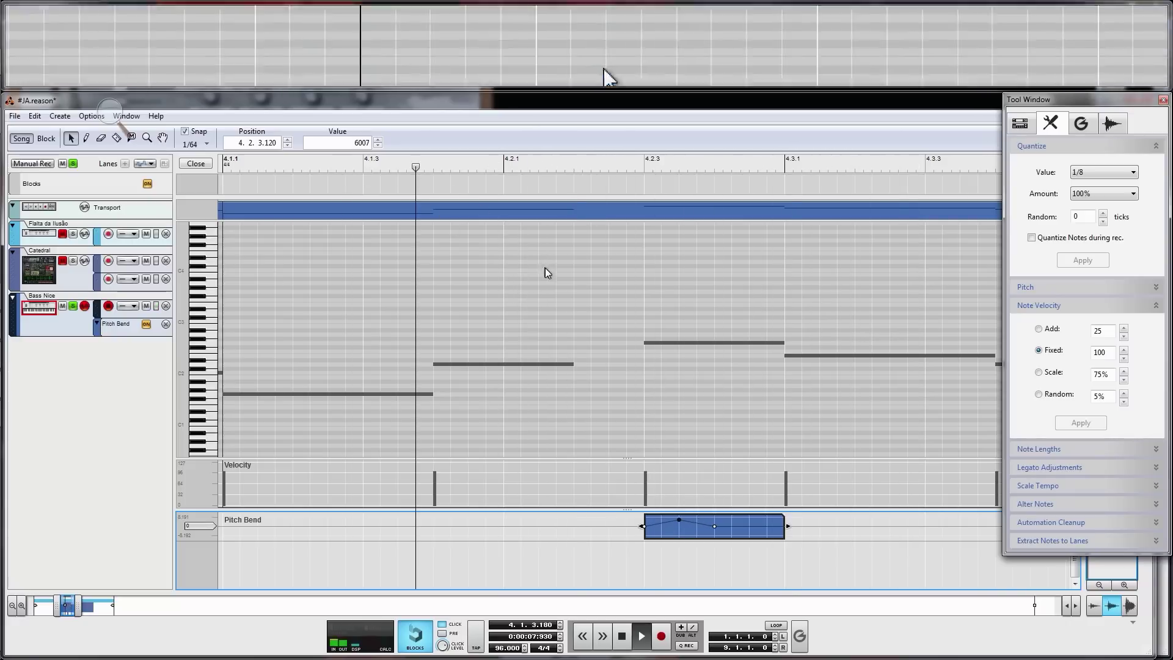
{"action": "key", "text": "space"}
Move the bend's return-to-zero point one 1/64 earlier, lower the peak to 5461, and play from 4.2.3.
{"action": "left_click_drag", "start_coordinate": [714, 526], "coordinate": [700, 525], "text": "ctrl"}
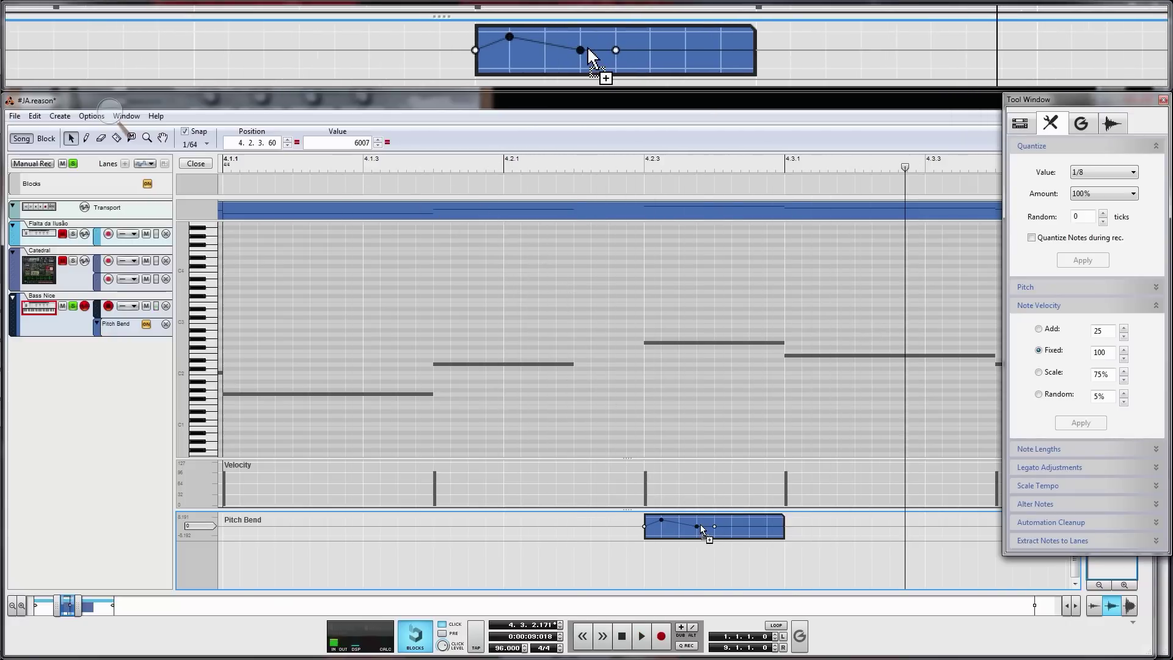
{"action": "left_click", "coordinate": [640, 162]}
{"action": "key", "text": "space"}
{"action": "key", "text": "space"}
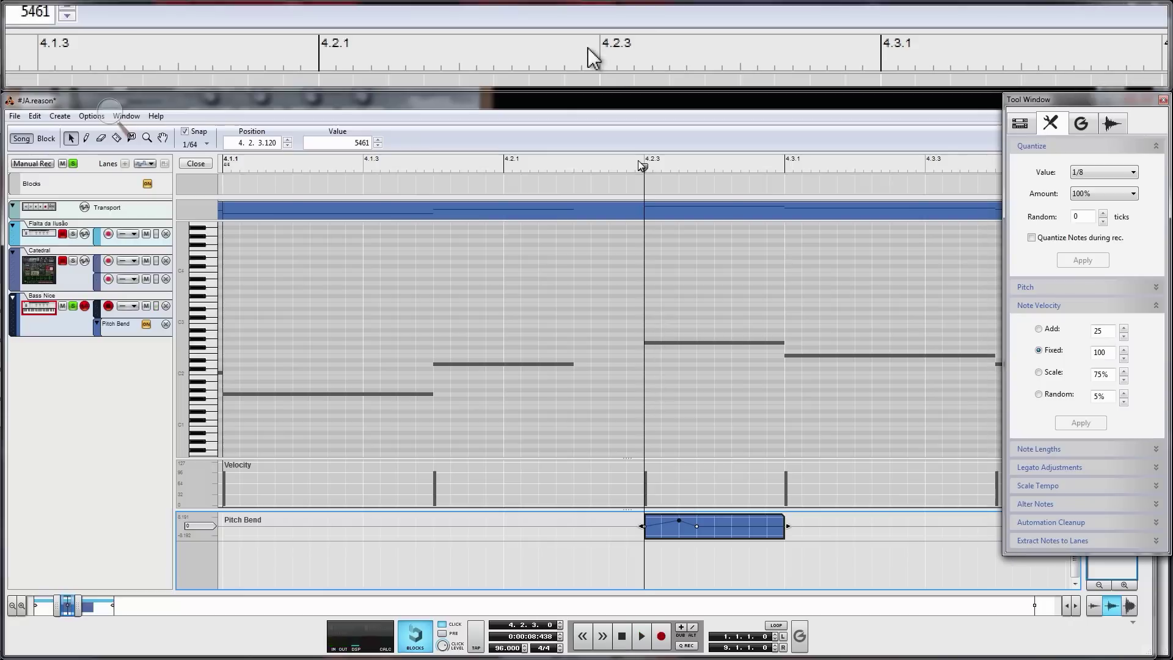
Lower the bend's peak at 4.2.3.120 to 2730 and play the bass line from the start of bar 4.
{"action": "key", "text": "space"}
{"action": "key", "text": "space"}
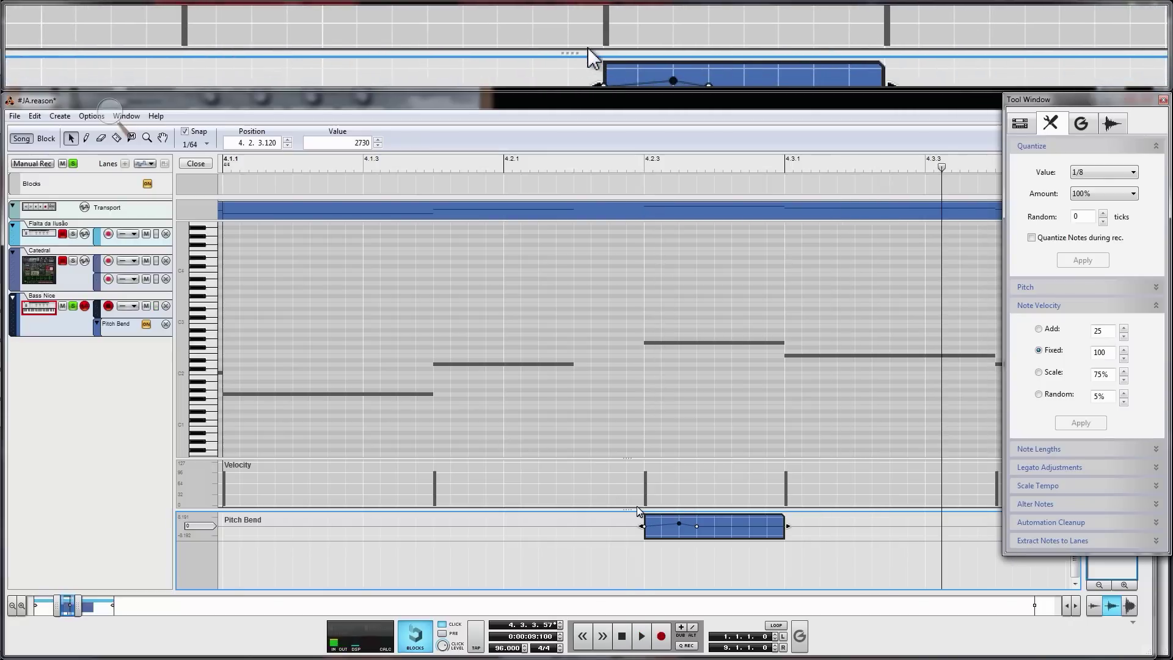
{"action": "left_click", "coordinate": [628, 539]}
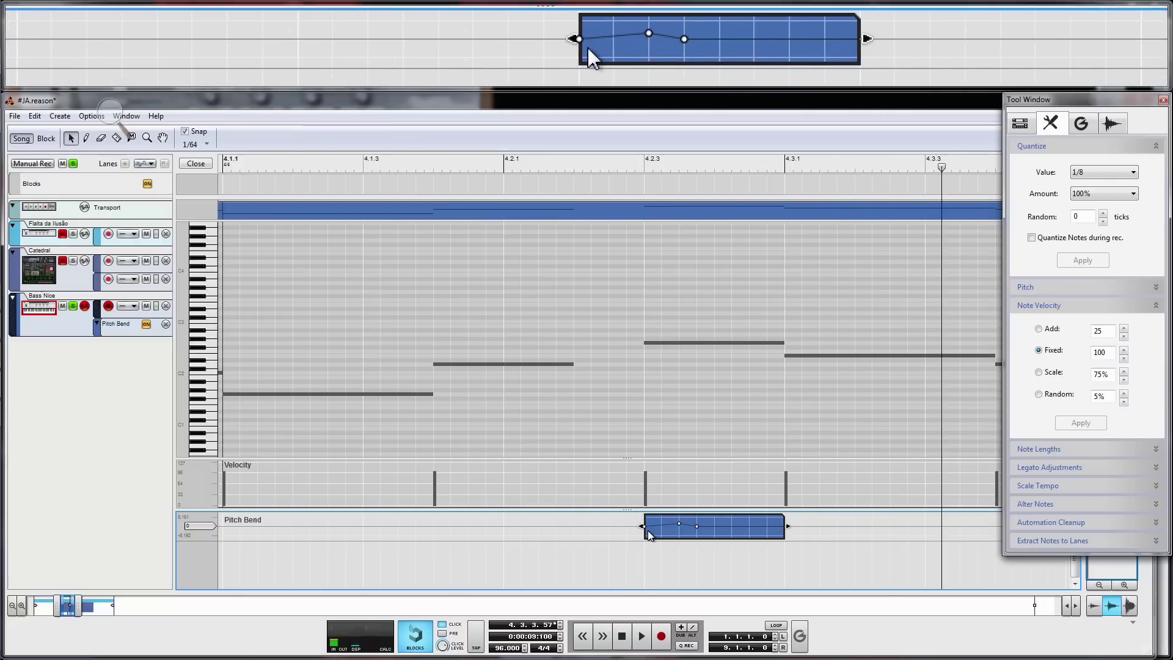
{"action": "left_click", "coordinate": [237, 164]}
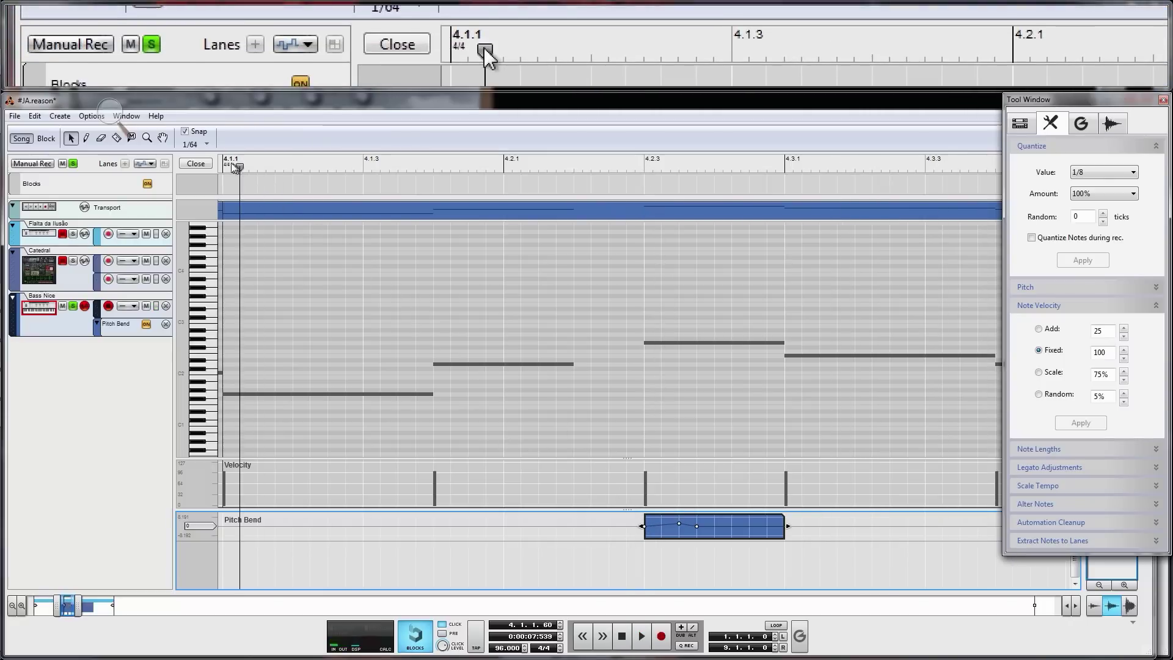
{"action": "key", "text": "space"}
{"action": "key", "text": "space"}
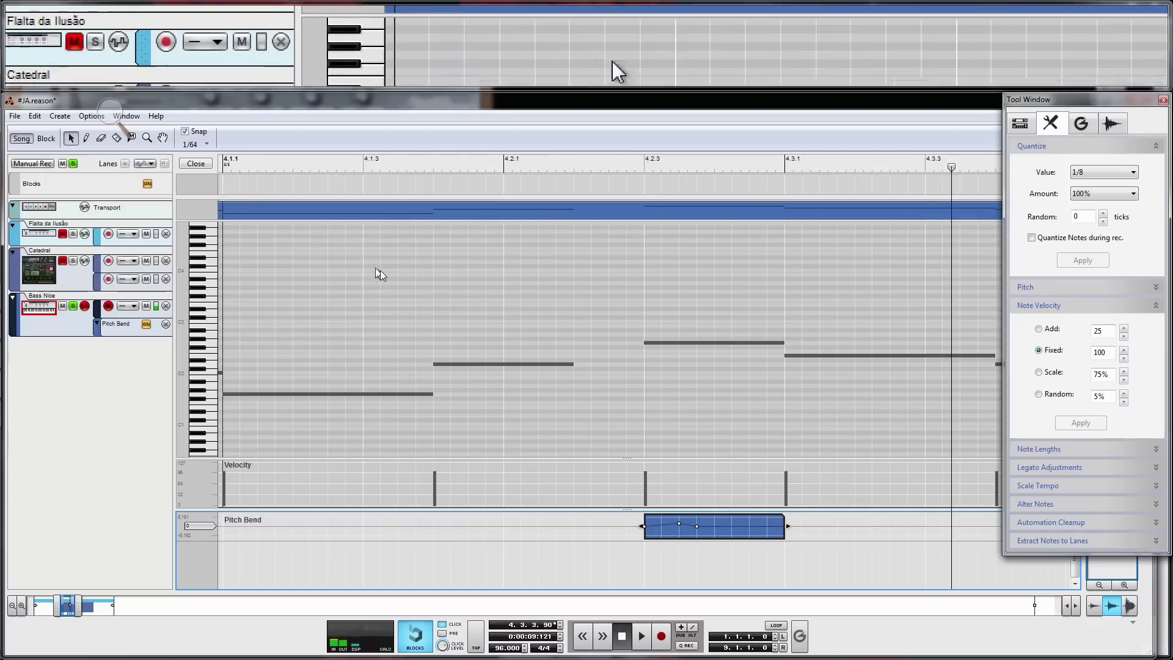
Delete the pitch bend clip and play bar 4 from its start without the bend, using Bar snap.
{"action": "left_click", "coordinate": [757, 518]}
{"action": "key", "text": "Delete"}
{"action": "key", "text": "ctrl+1"}
{"action": "left_click", "coordinate": [372, 170]}
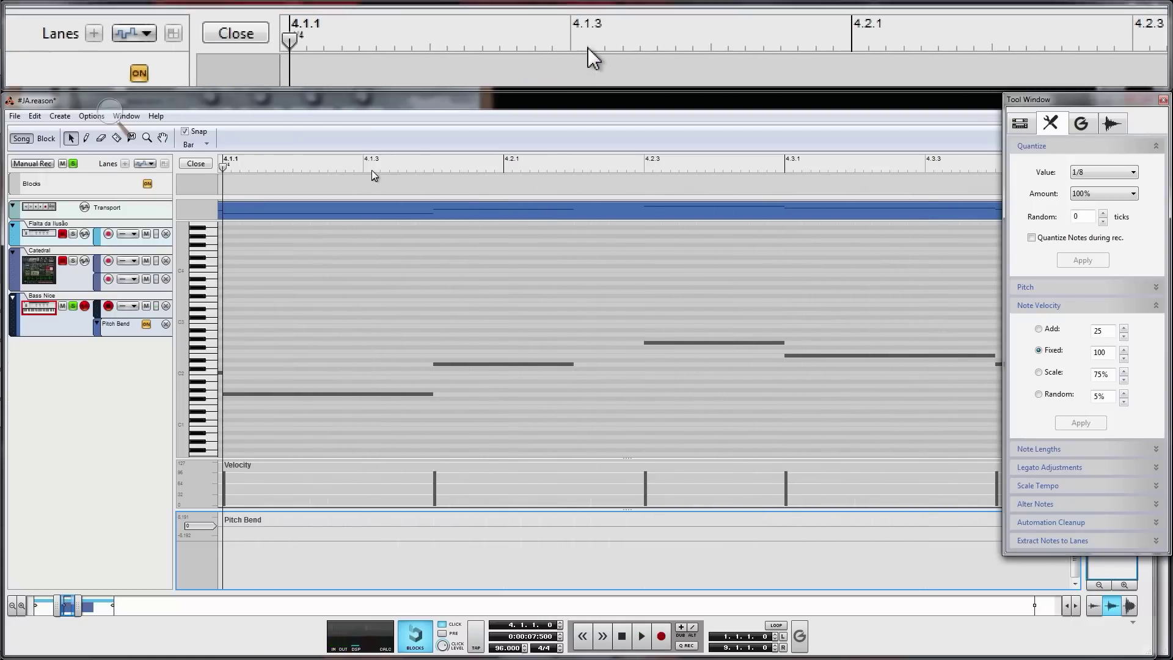
{"action": "key", "text": "space"}
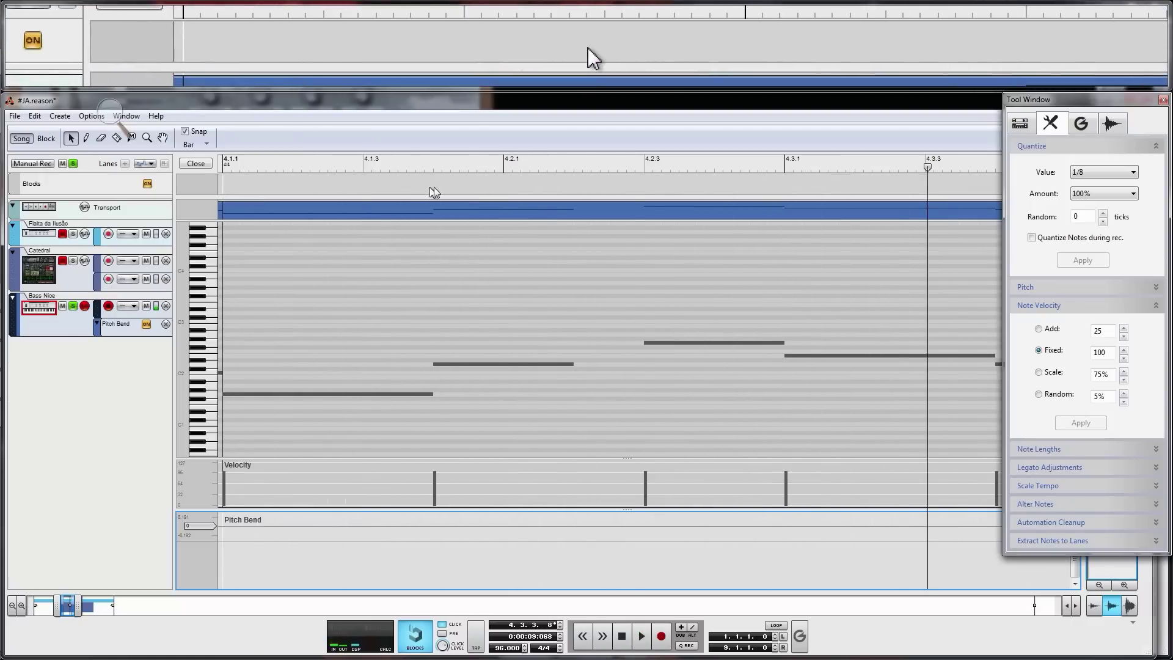
Undo the pitch bend clip's deletion, replay bar 4 with the bend, and reopen the clip with 1/64 snap.
{"action": "key", "text": "ctrl+z"}
{"action": "left_click", "coordinate": [227, 163]}
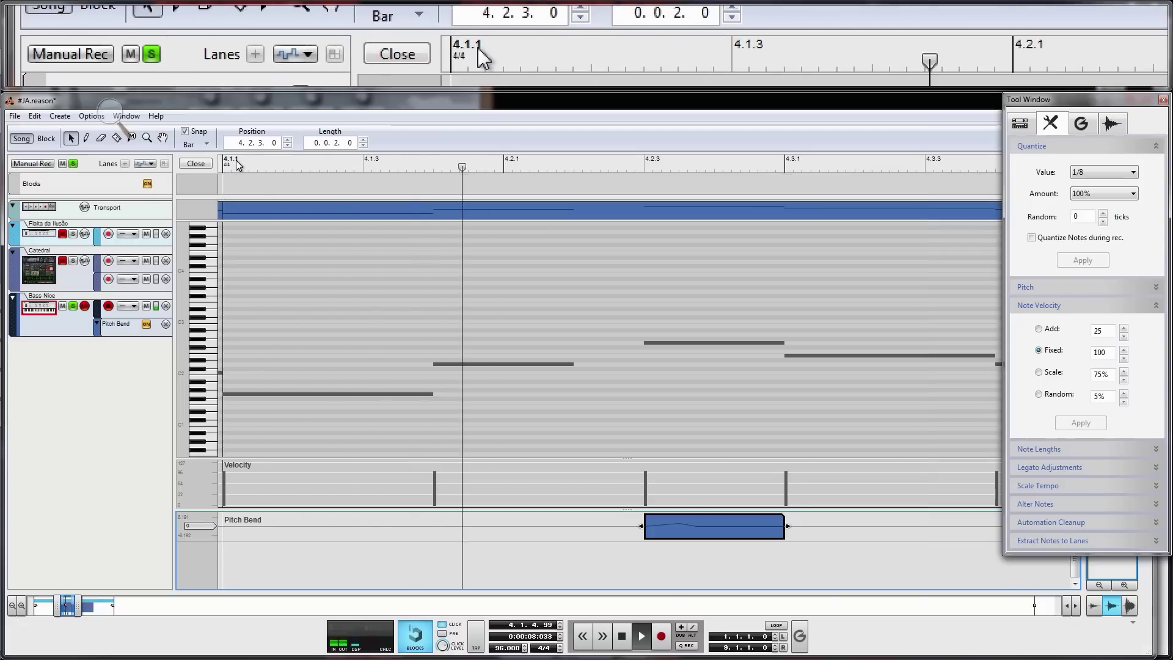
{"action": "key", "text": "ctrl+7"}
{"action": "double_click", "coordinate": [697, 534]}
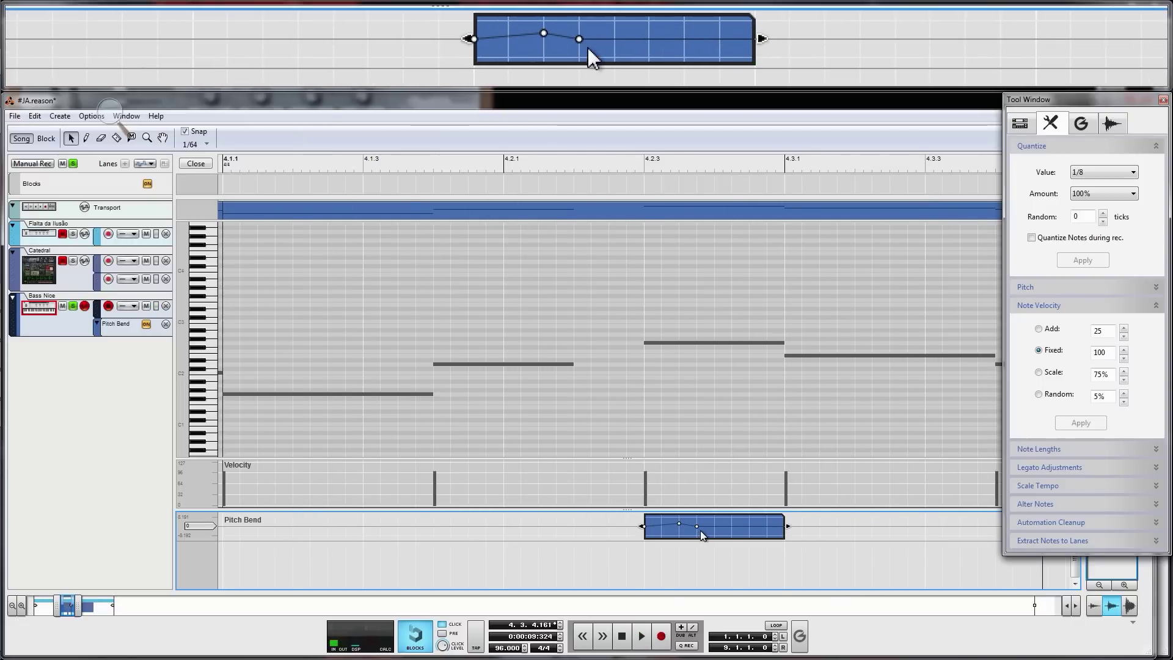
Add a pitch bend point at 4.2.3.60, play the bass line in bar 4, and lower the point to -3276.
{"action": "key", "text": "w"}
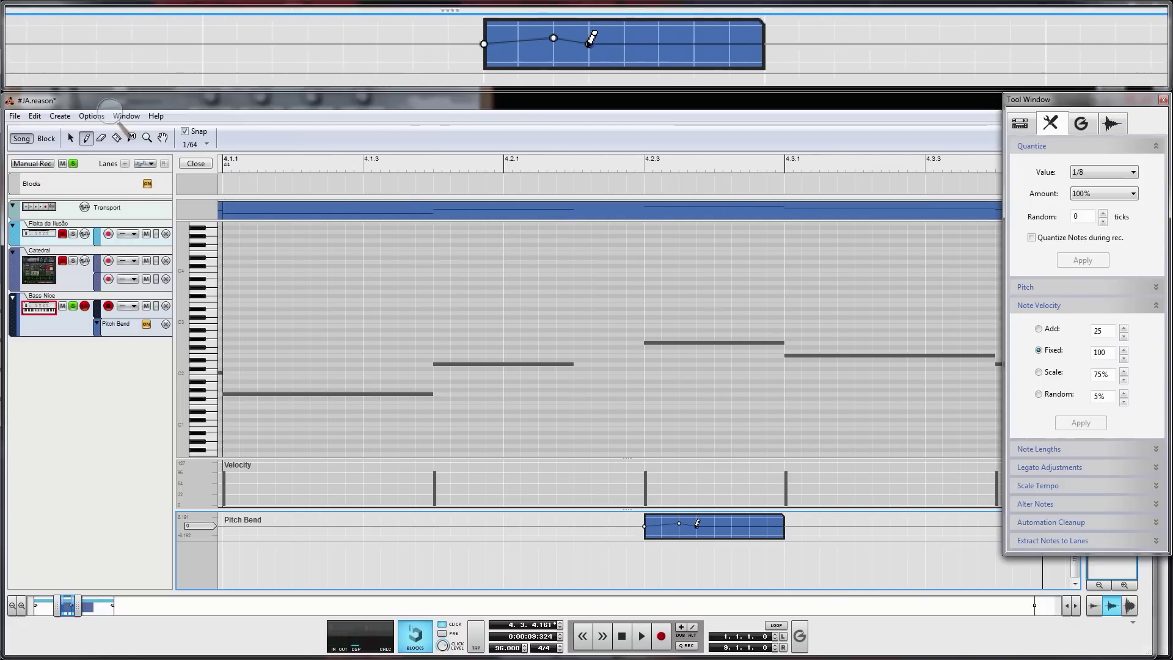
{"action": "left_click", "coordinate": [661, 527]}
{"action": "left_click", "coordinate": [346, 165]}
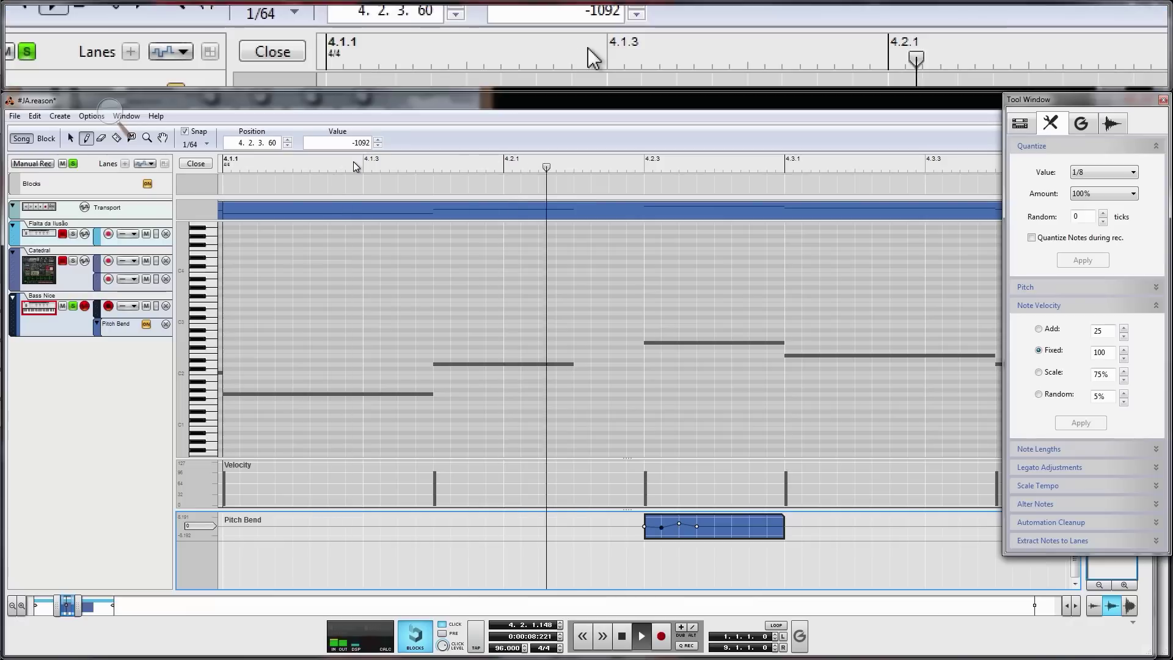
{"action": "key", "text": "space"}
{"action": "key", "text": "q"}
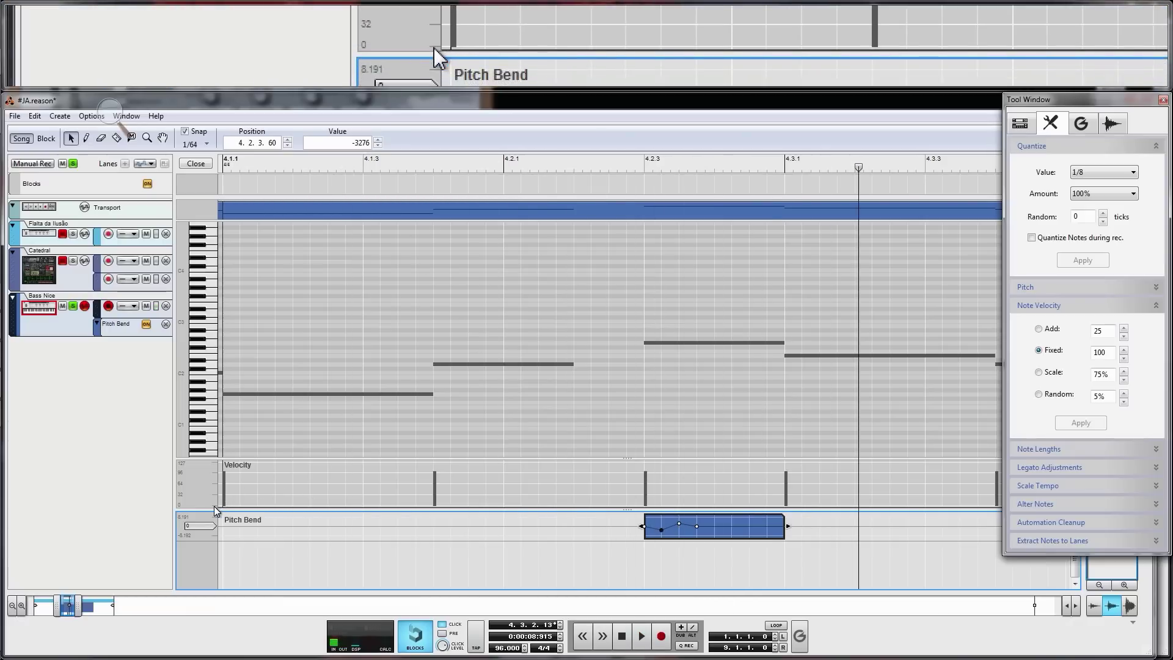
Return to the arrangement and raise the bend's peak at 4.2.3.120 to 4015 in the Bass Nice Pitch Bend lane.
{"action": "left_click_drag", "start_coordinate": [215, 511], "coordinate": [256, 396]}
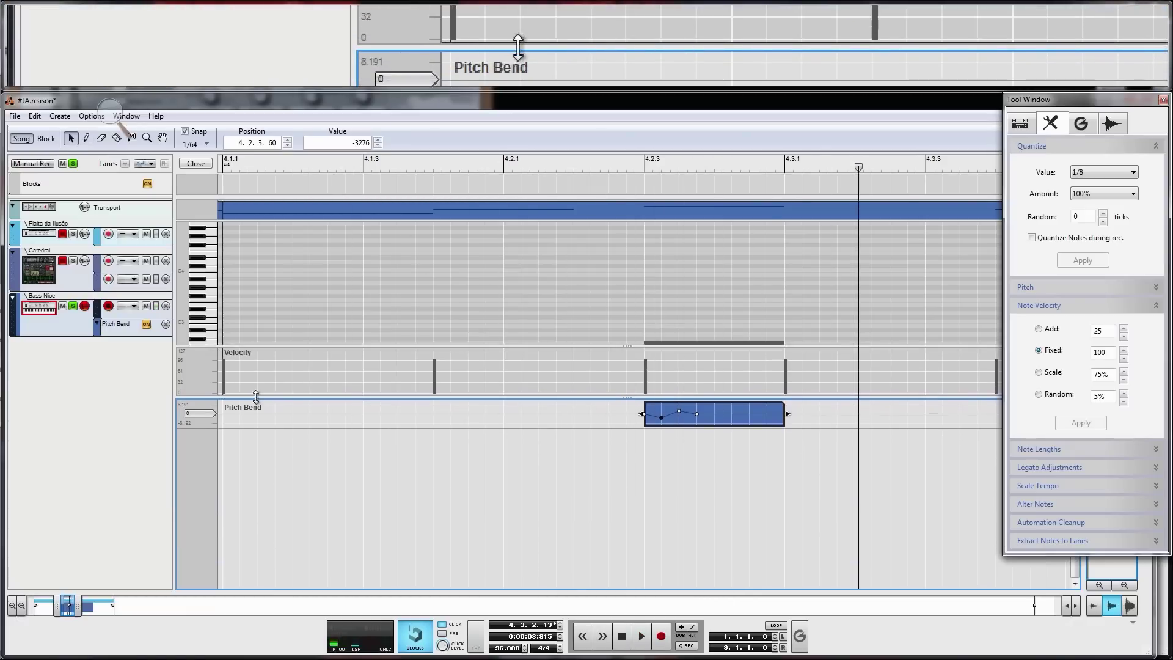
{"action": "key", "text": "ctrl+e"}
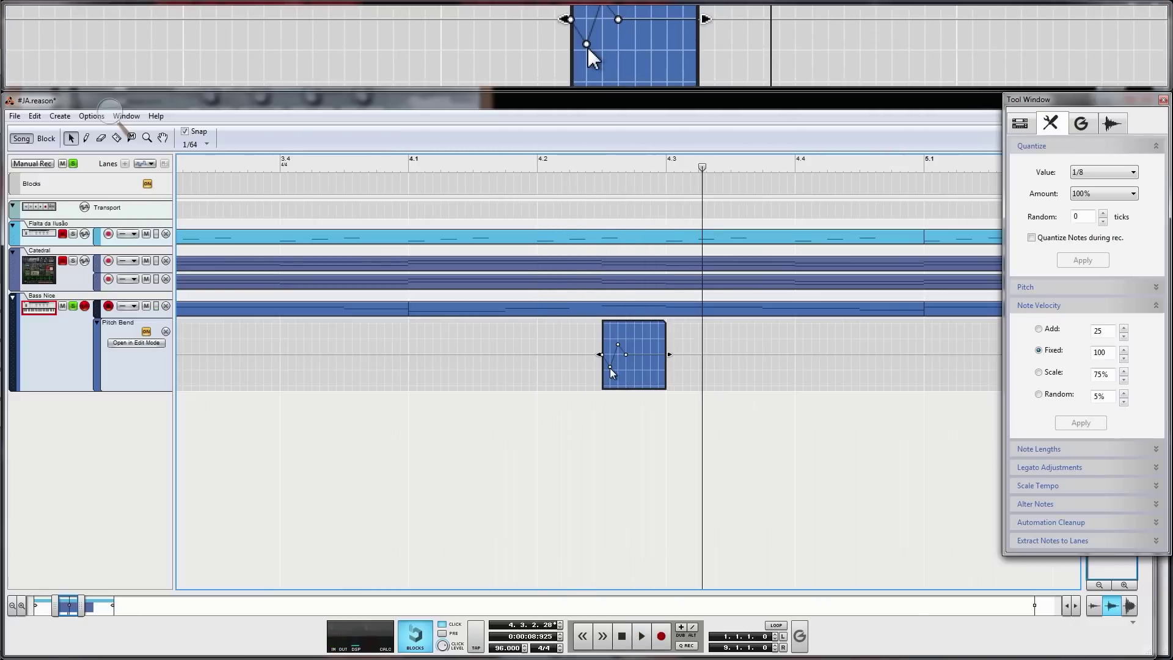
{"action": "left_click_drag", "start_coordinate": [609, 367], "coordinate": [617, 340]}
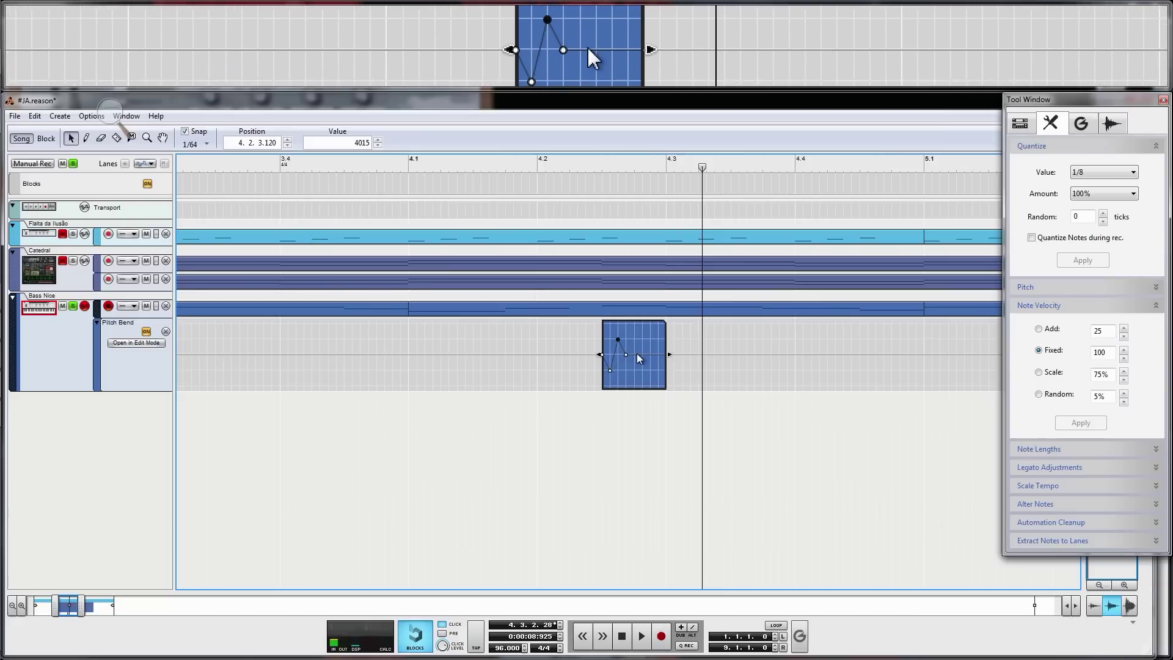
Play the soloed bass line from 4.2 to audition the dip and the raised peak.
{"action": "left_click", "coordinate": [541, 168]}
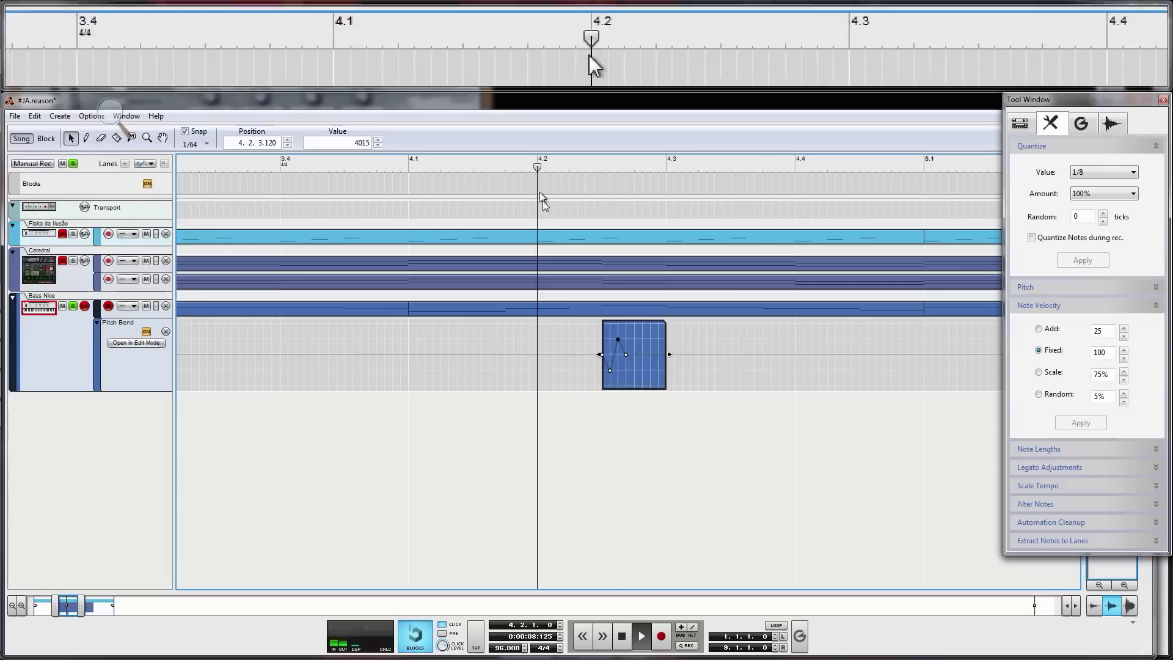
{"action": "key", "text": "space"}
{"action": "left_click_drag", "start_coordinate": [544, 167], "coordinate": [231, 169]}
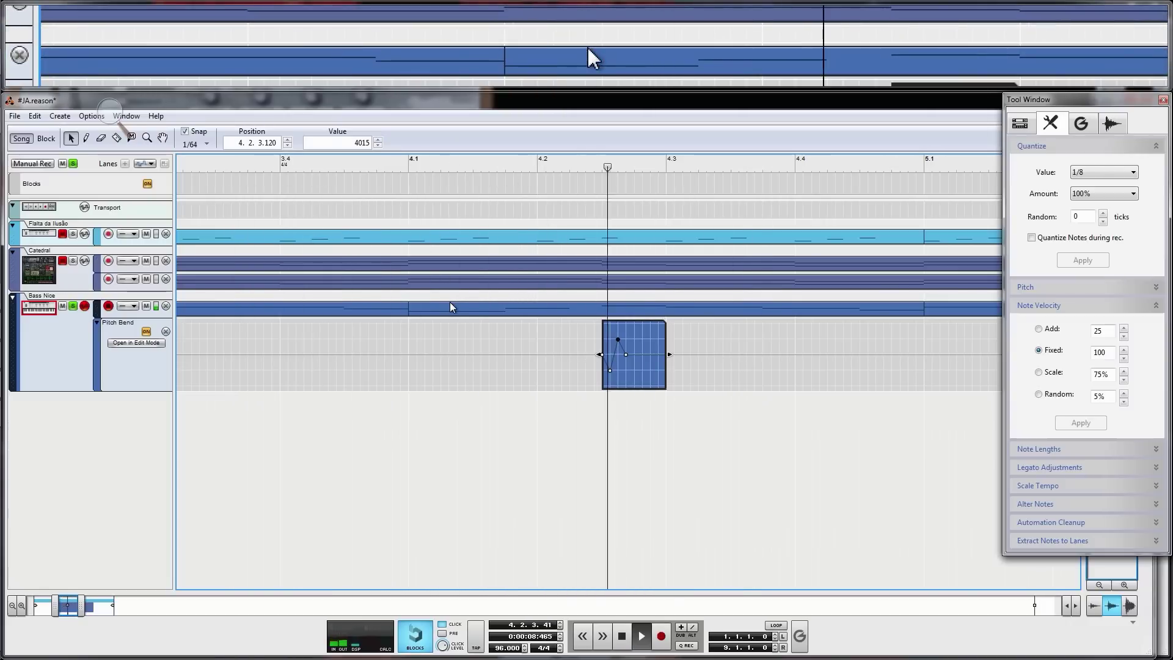
{"action": "key", "text": "space"}
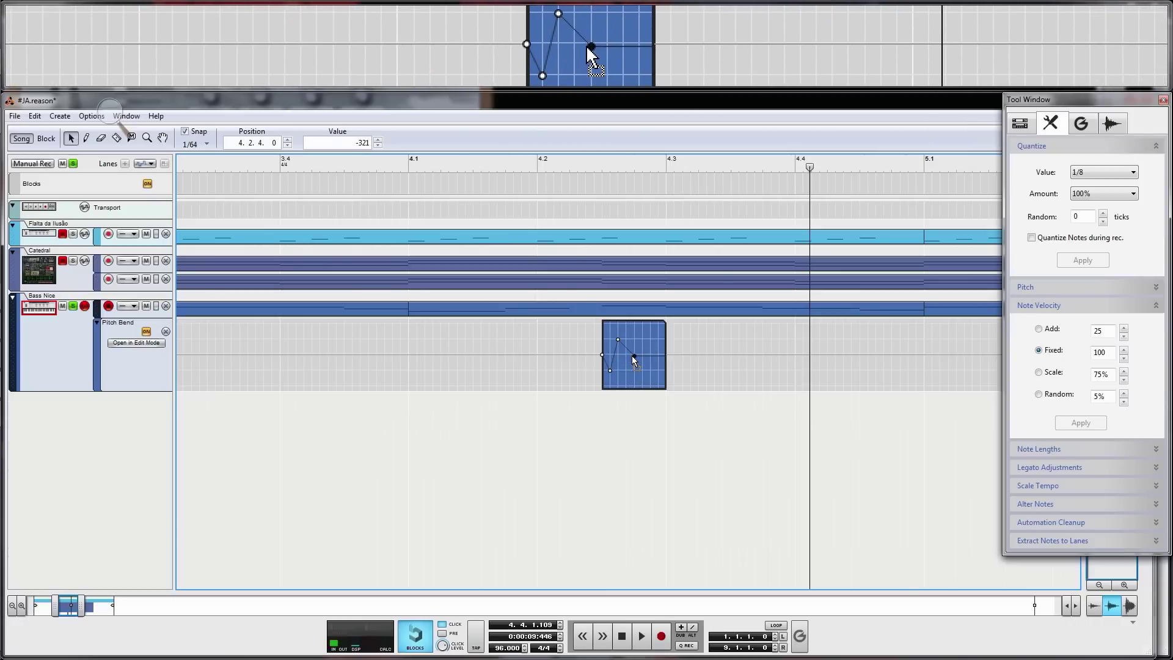
Move the bend's return point to 4.2.4.0 with value 0 and replay the bass line from the start of bar 4.
{"action": "left_click_drag", "start_coordinate": [633, 355], "coordinate": [633, 355]}
{"action": "left_click", "coordinate": [409, 167]}
{"action": "key", "text": "space"}
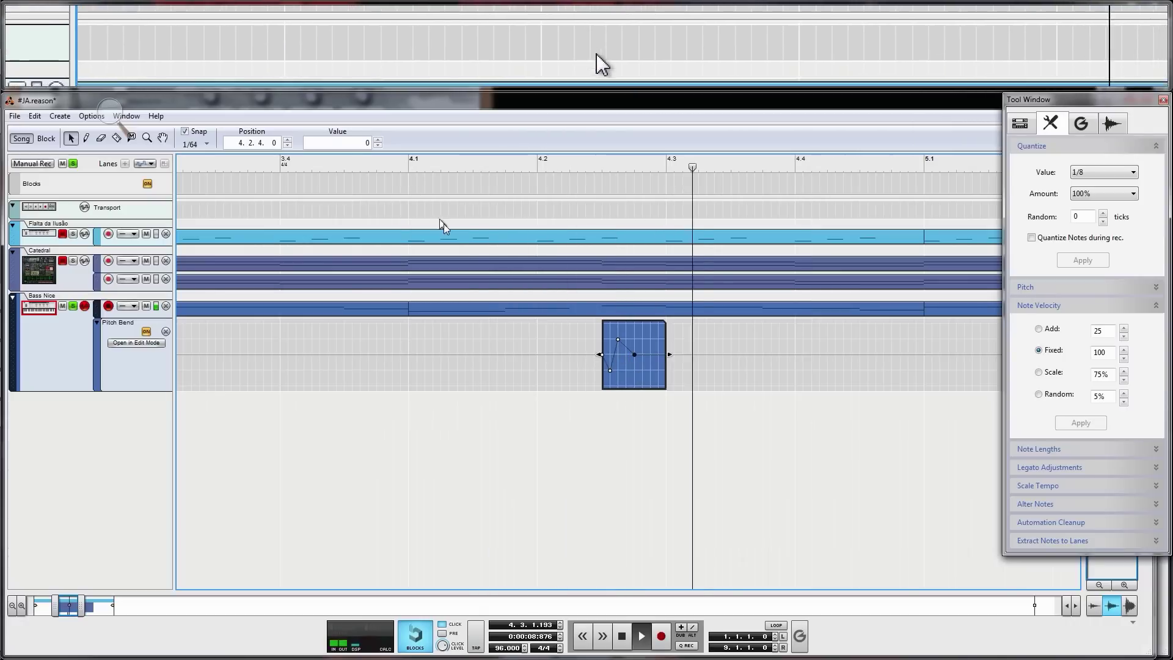
{"action": "left_click", "coordinate": [408, 165]}
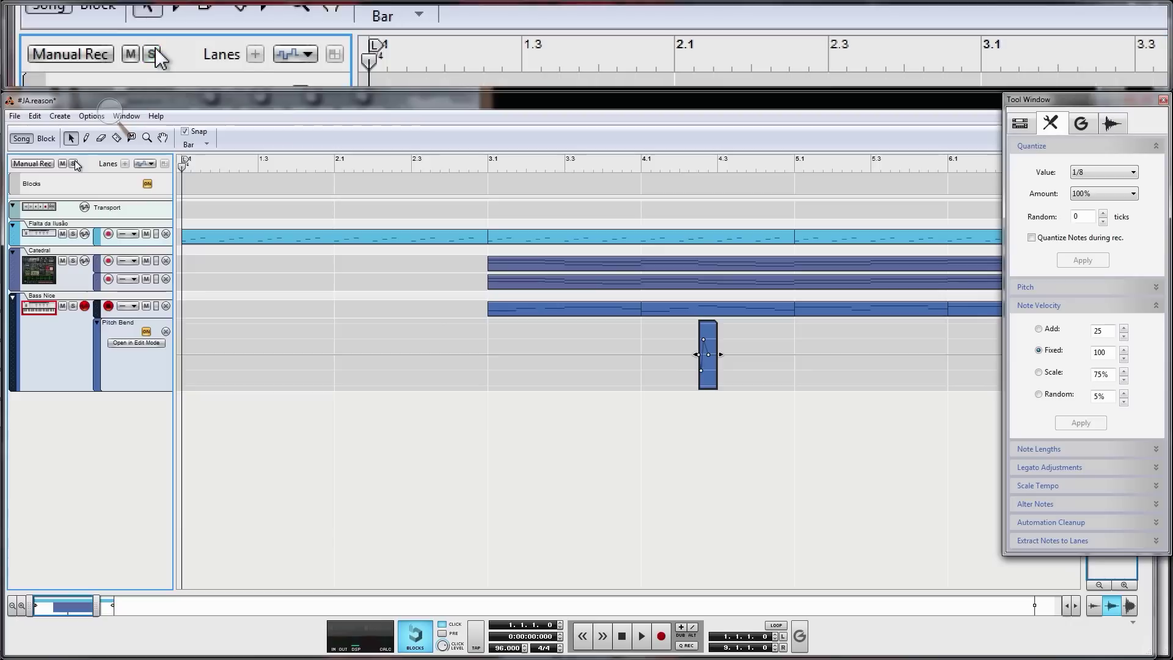
Play the full arrangement from bar 1 with all mutes and solos cleared and snap set to Bar.
{"action": "key", "text": "space"}
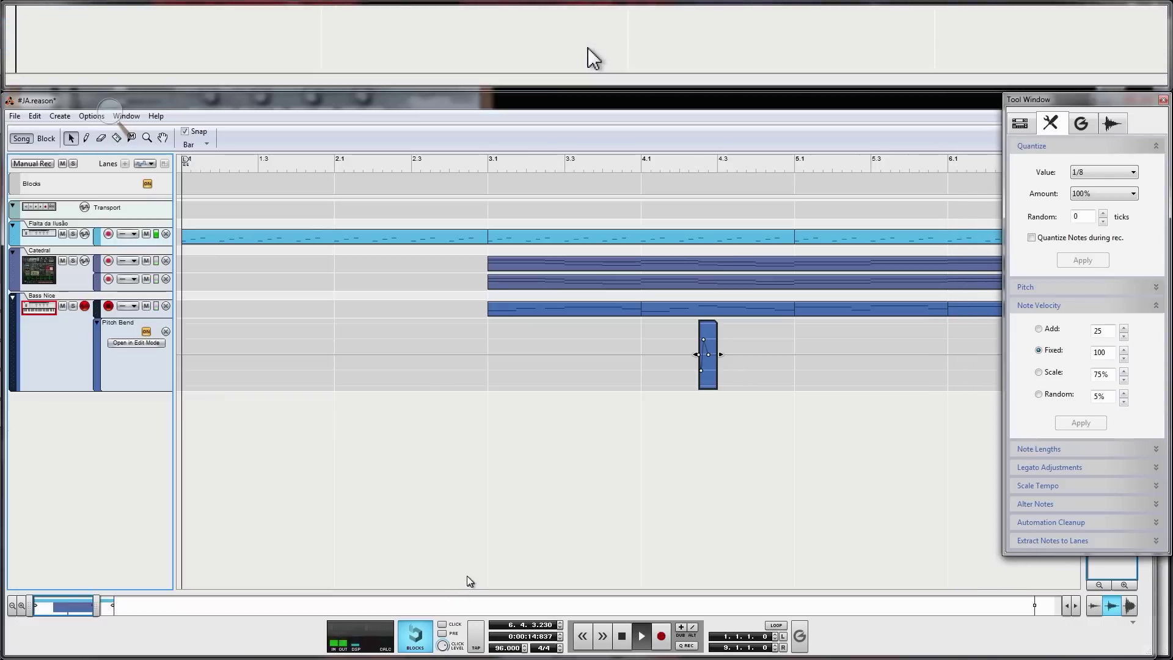
{"action": "key", "text": "space"}
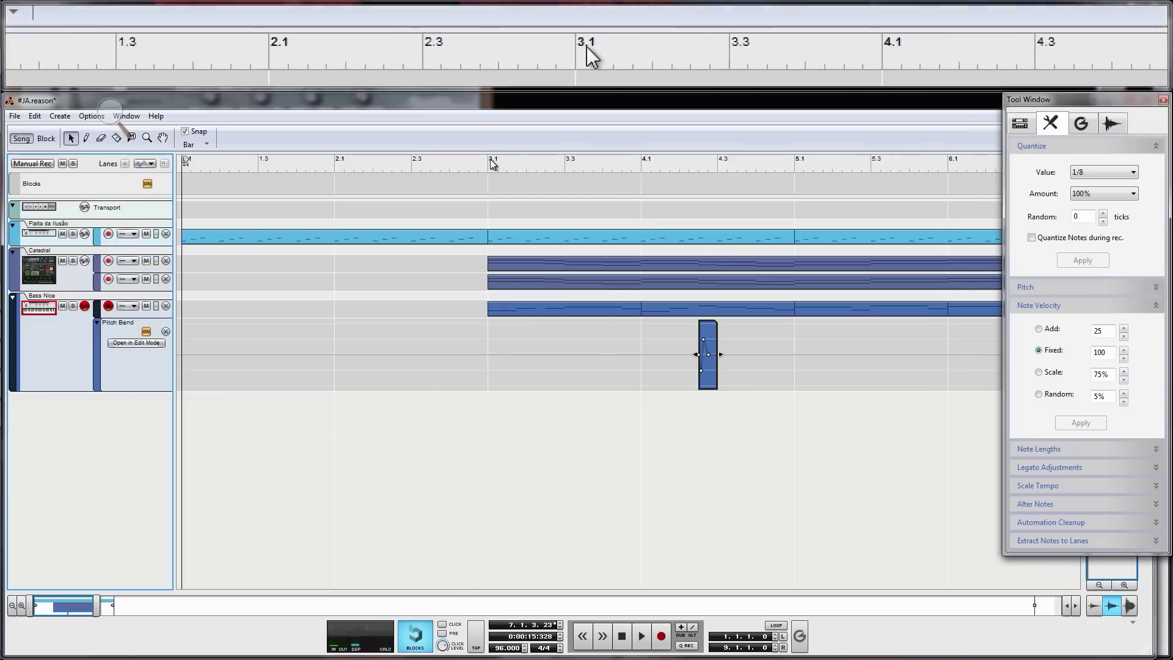